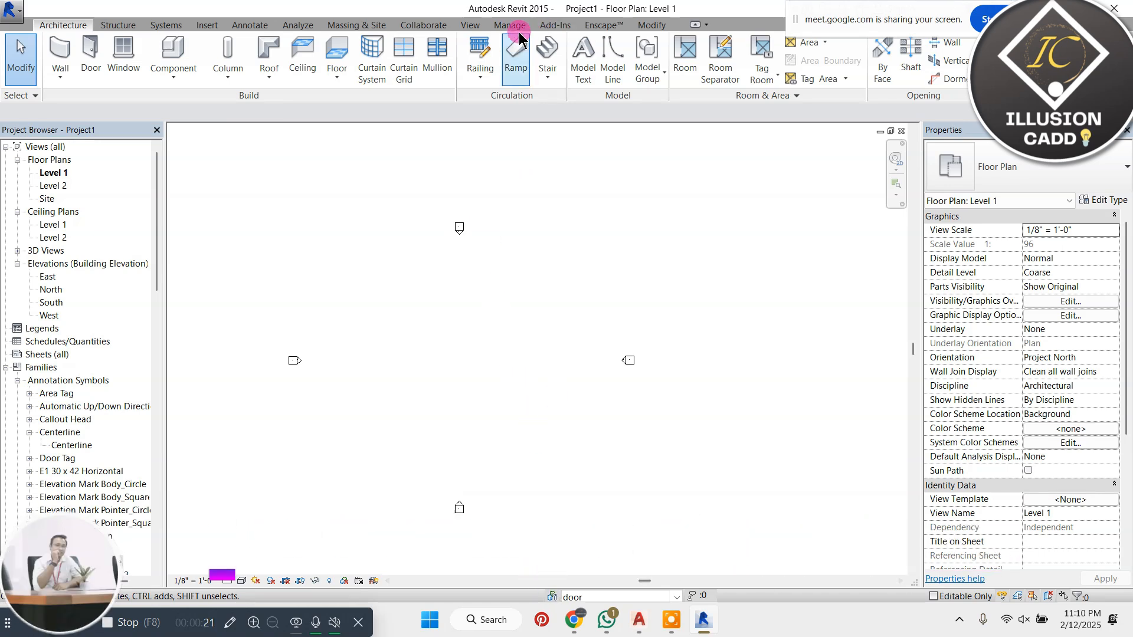
pyautogui.click(472, 25)
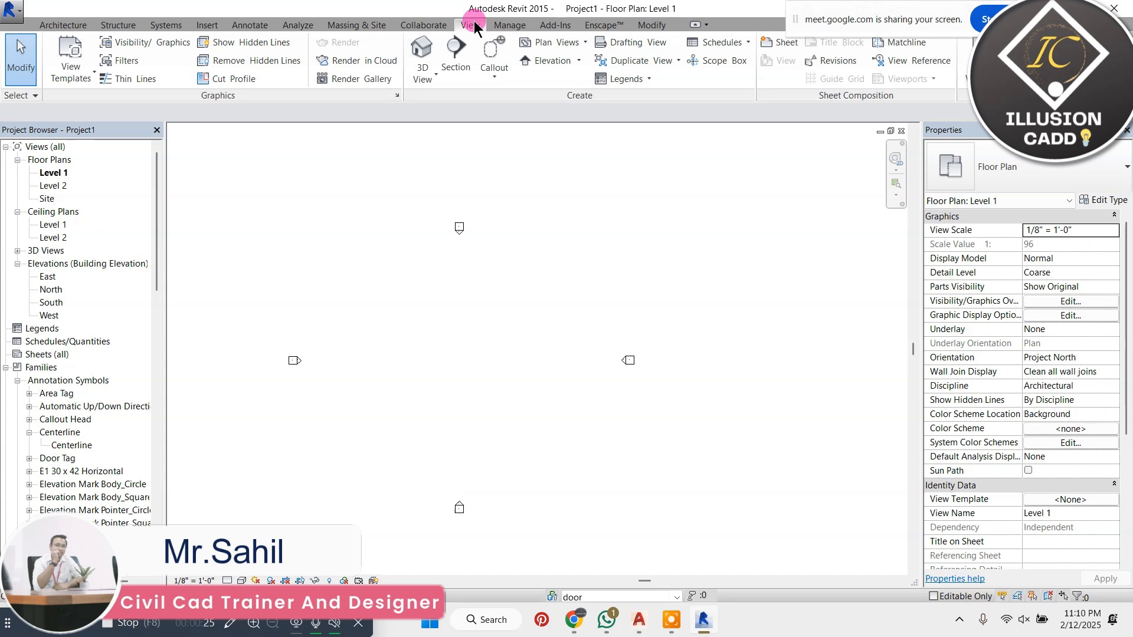
pyautogui.click(518, 26)
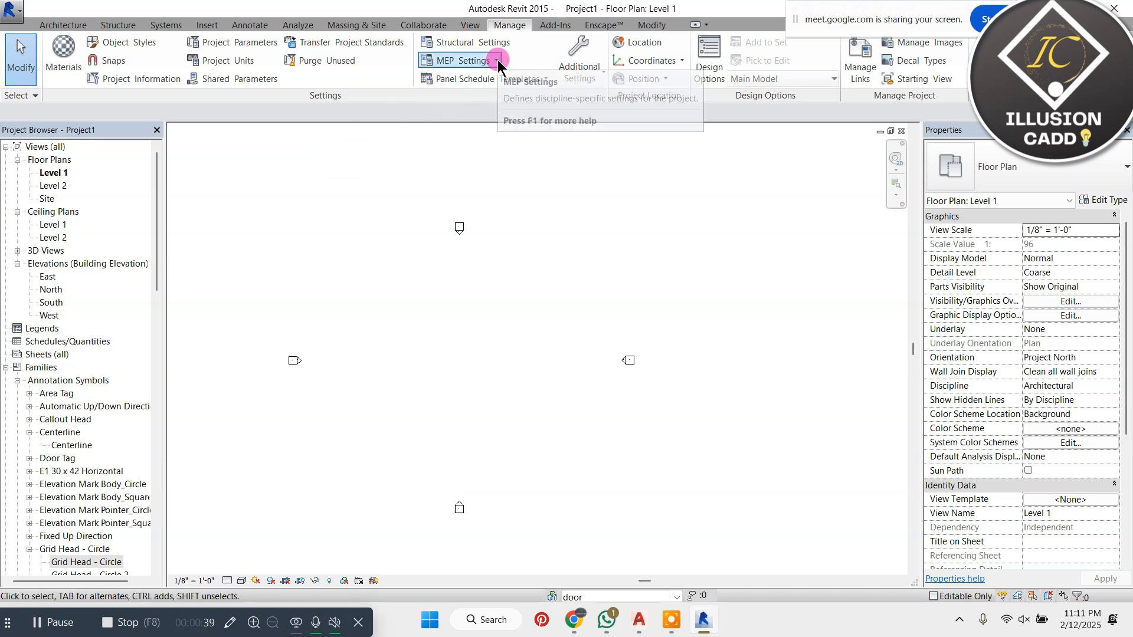
pyautogui.click(656, 26)
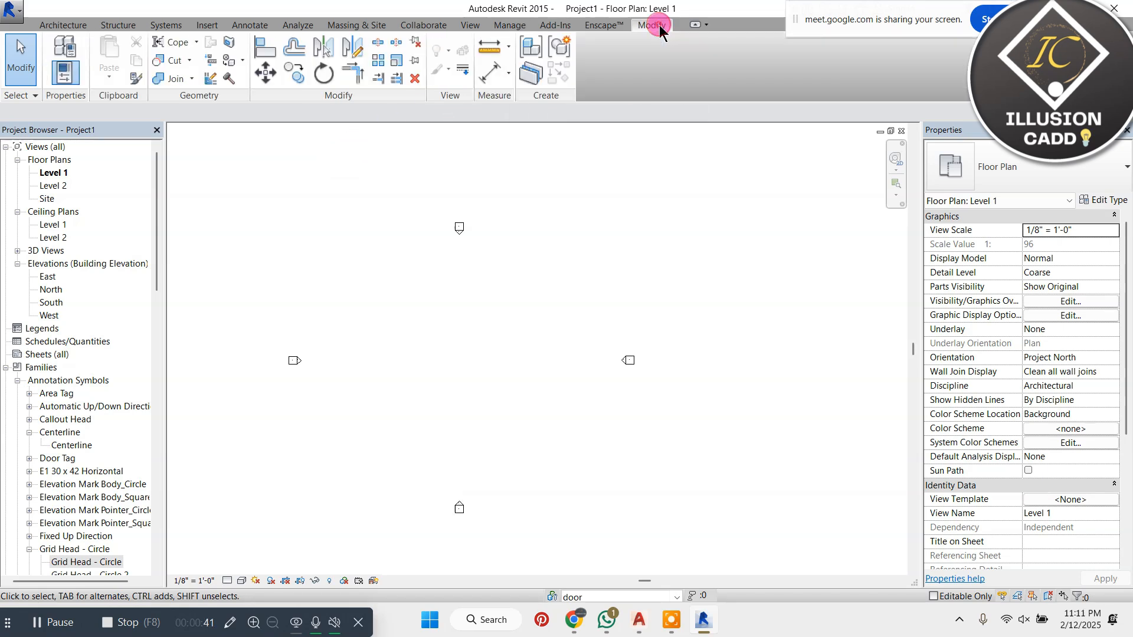
pyautogui.click(601, 26)
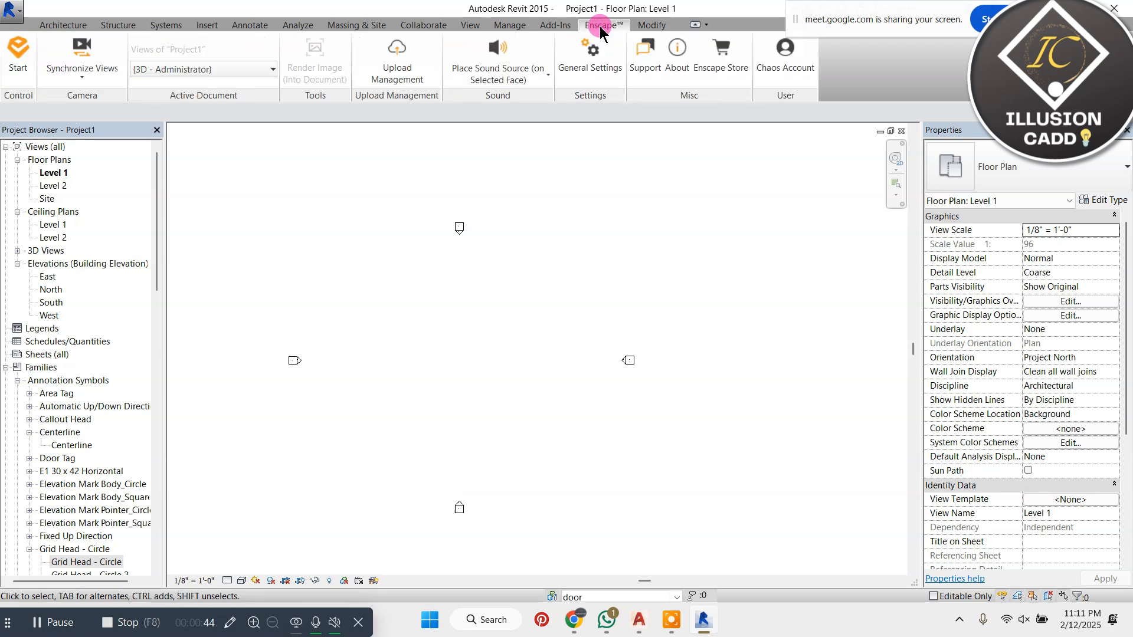
pyautogui.click(558, 29)
pyautogui.click(515, 28)
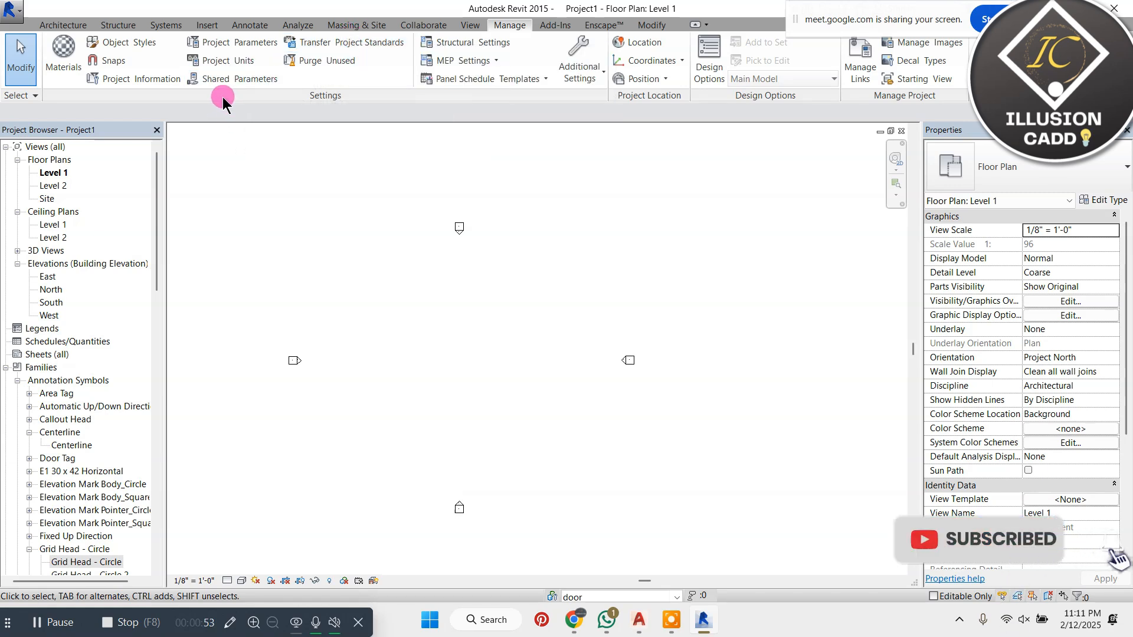
# Step: Open the Design Options dialog, look over its option set and option commands, and close it without changes
pyautogui.click(710, 56)
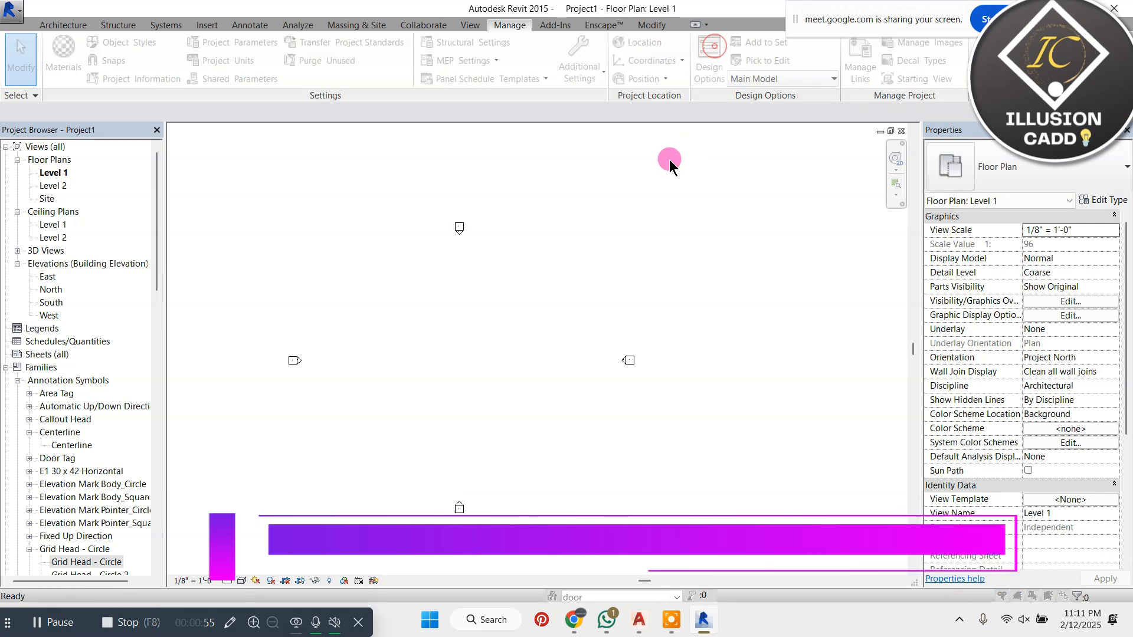
pyautogui.click(683, 177)
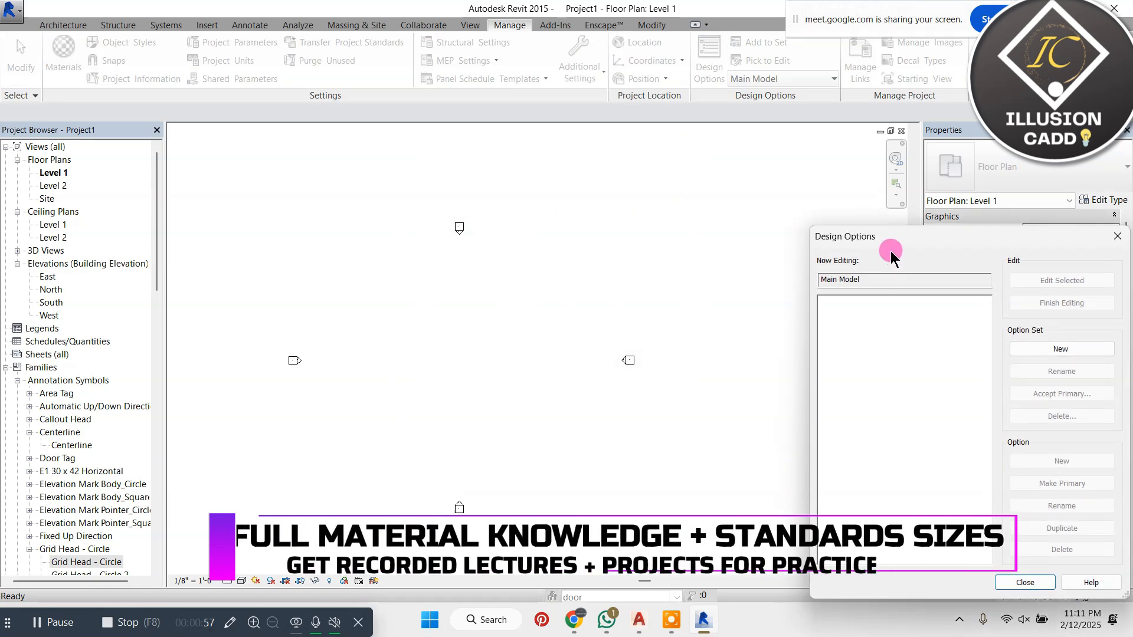
pyautogui.moveTo(891, 254); pyautogui.dragTo(589, 233)
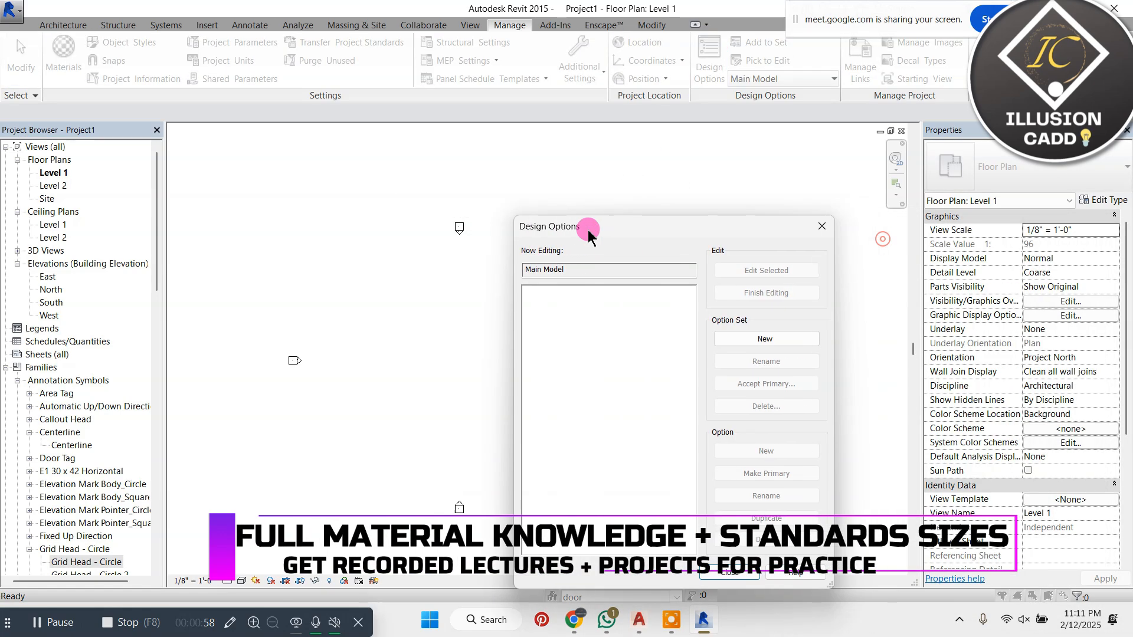
pyautogui.click(820, 227)
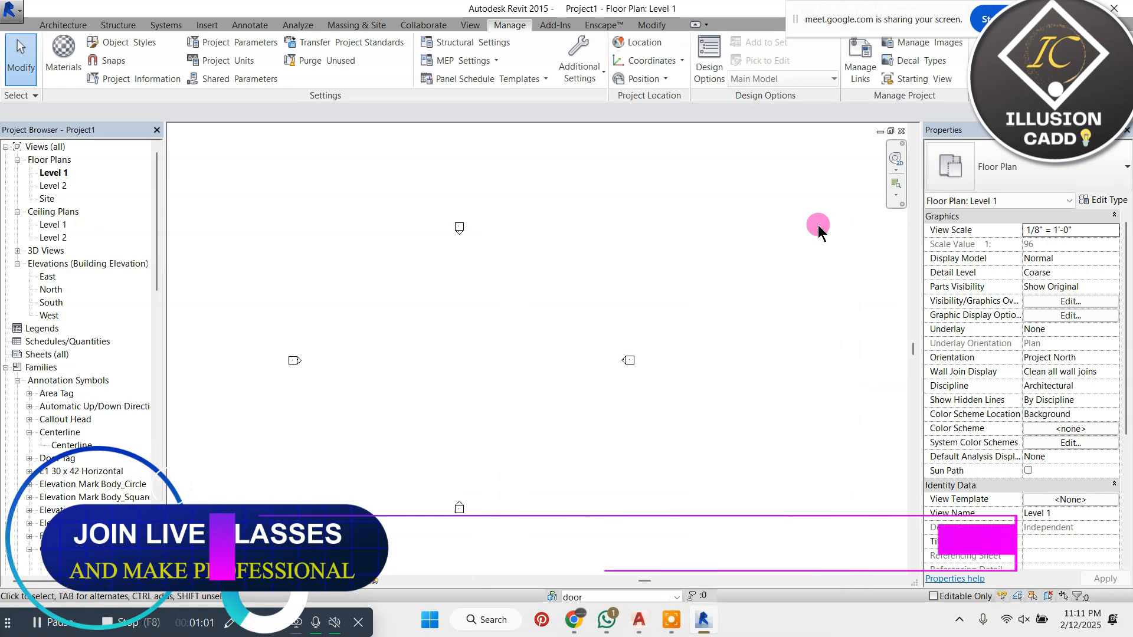
pyautogui.click(474, 27)
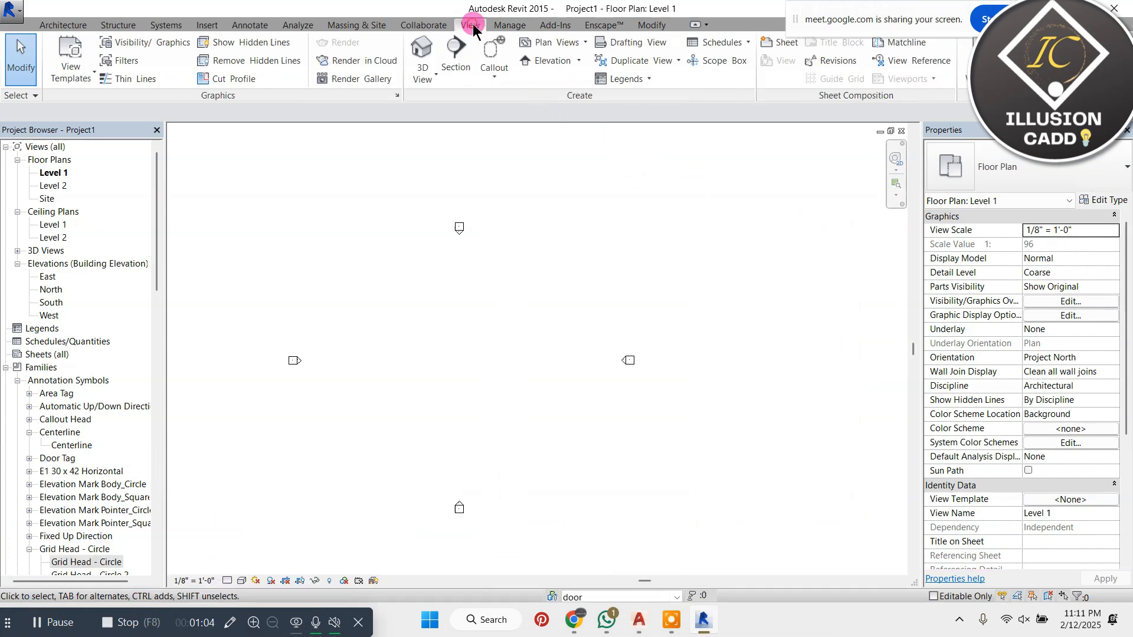
pyautogui.click(442, 27)
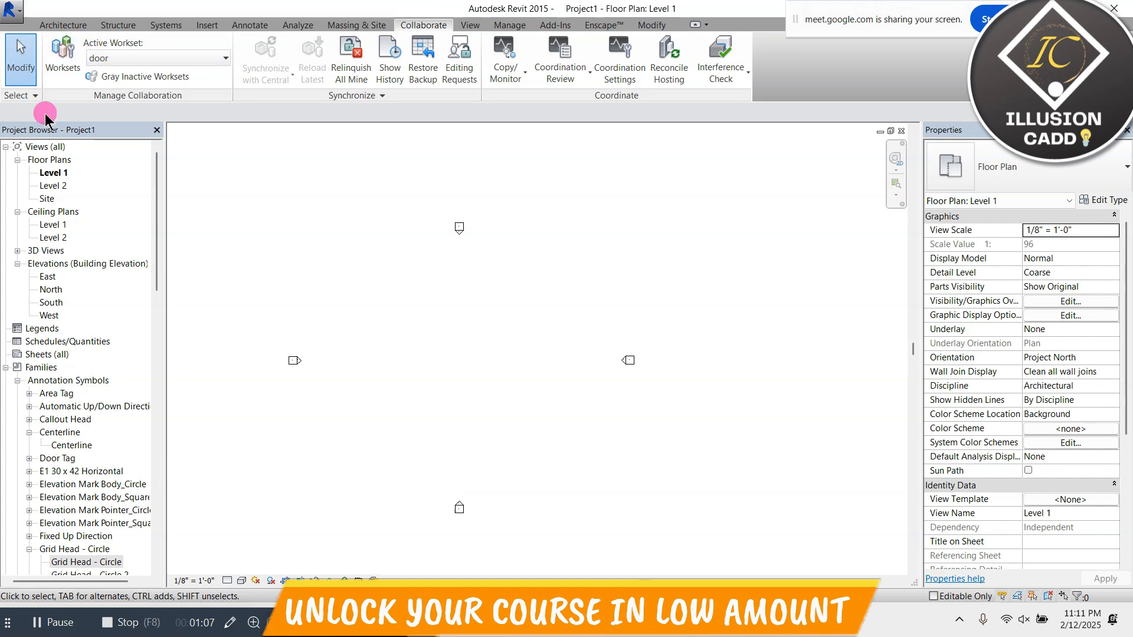
pyautogui.click(230, 623)
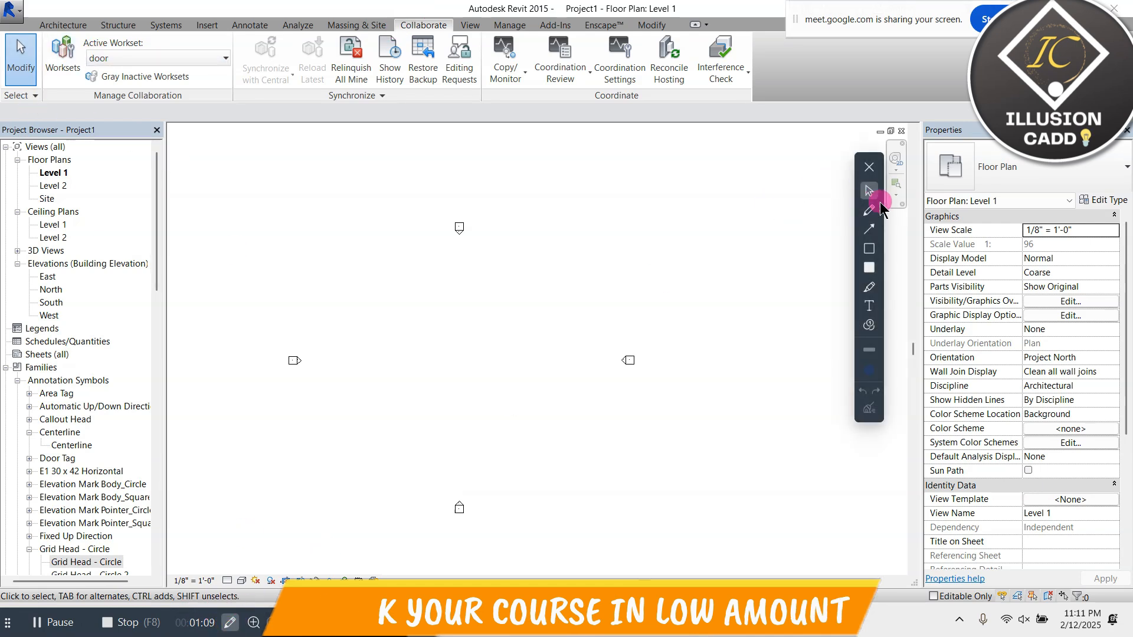
pyautogui.moveTo(133, 32); pyautogui.dragTo(39, 34)
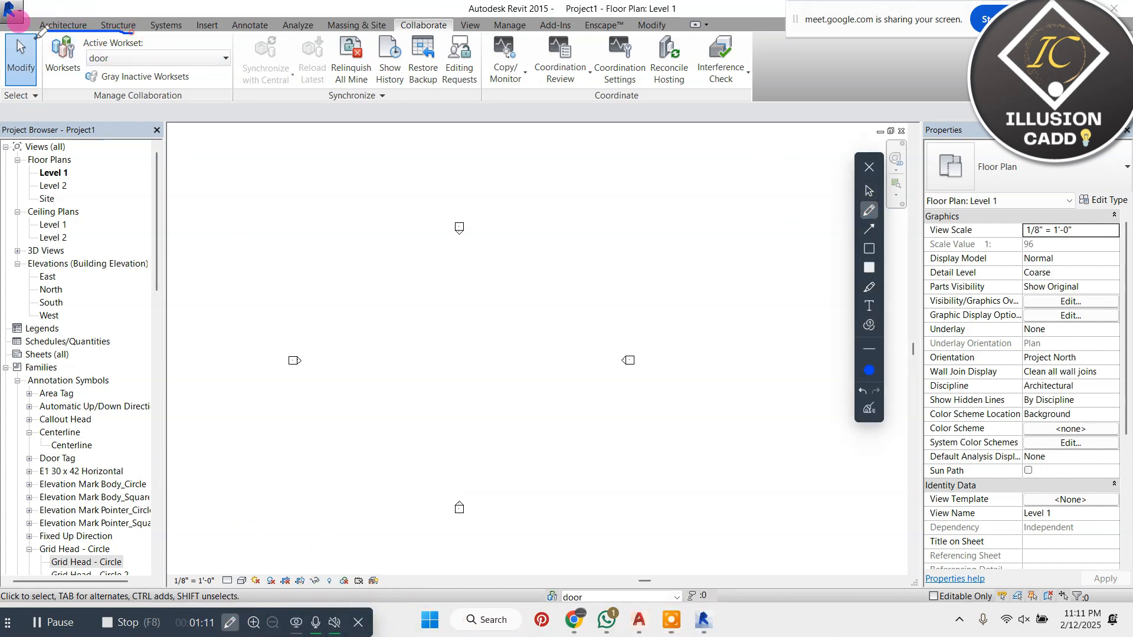
pyautogui.moveTo(189, 102); pyautogui.dragTo(110, 16)
pyautogui.moveTo(181, 81)
pyautogui.mouseDown()
pyautogui.moveTo(181, 110)
pyautogui.moveTo(235, 81)
pyautogui.moveTo(203, 94)
pyautogui.moveTo(375, 264)
pyautogui.mouseUp()
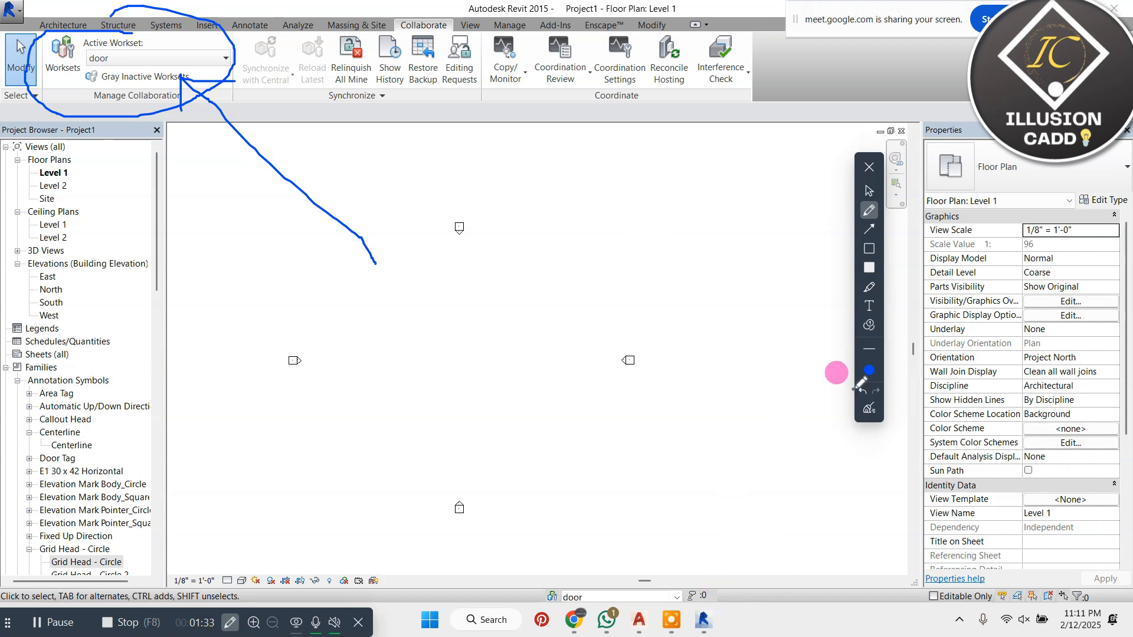
pyautogui.click(869, 407)
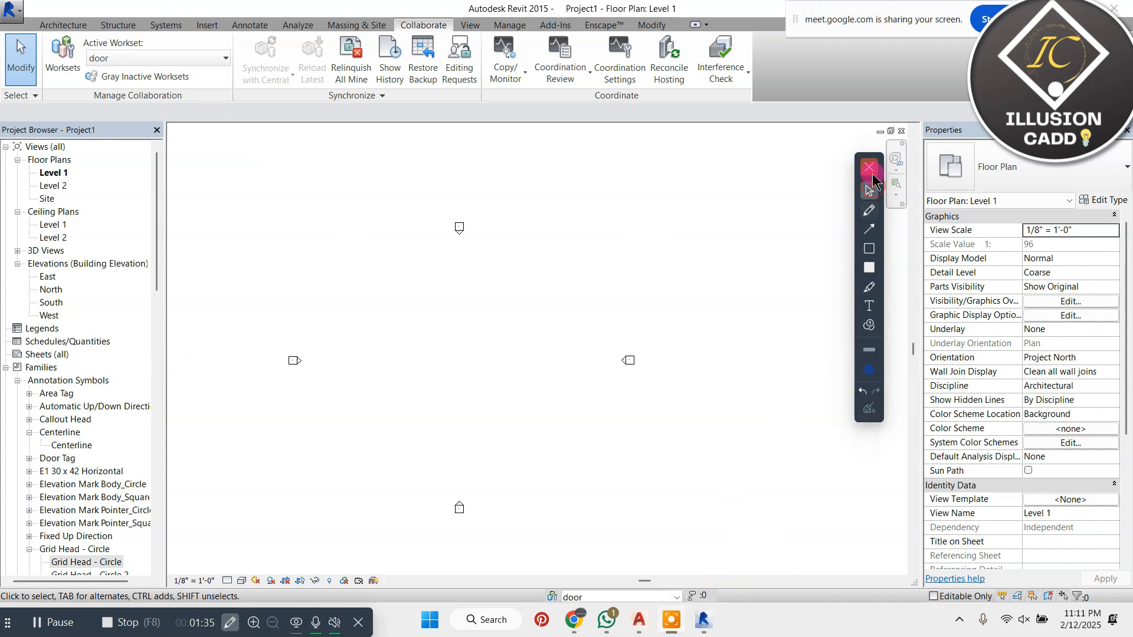
pyautogui.click(871, 172)
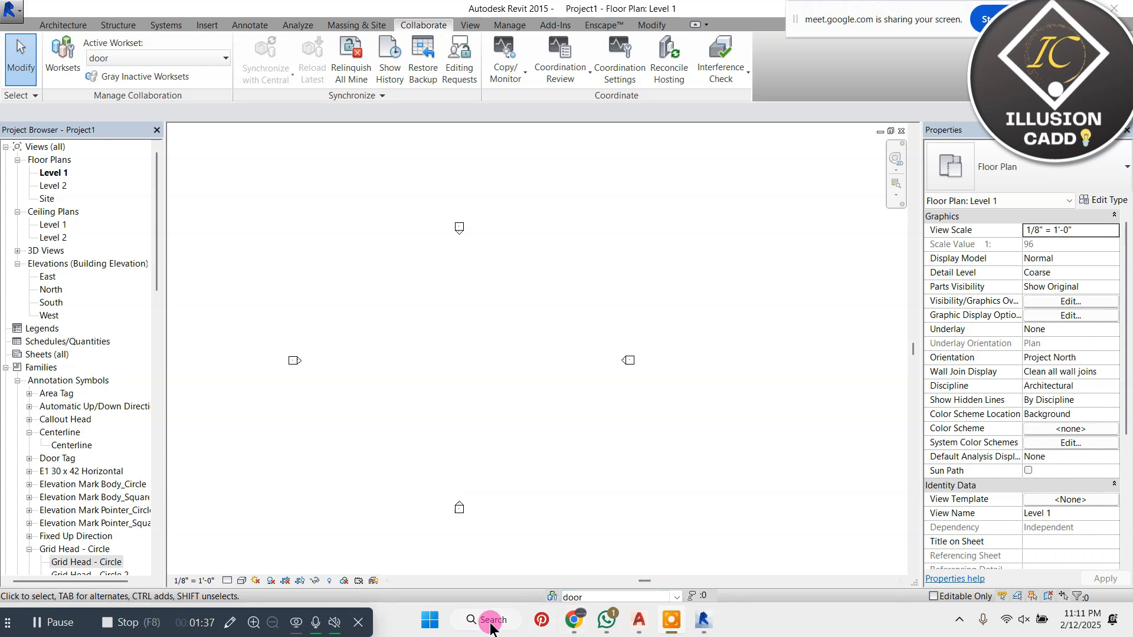
# Step: Open Notepad and write a two-line note reading "1-worksets" and "2-visibi.... vg"
pyautogui.click(491, 625)
pyautogui.write('notepad')
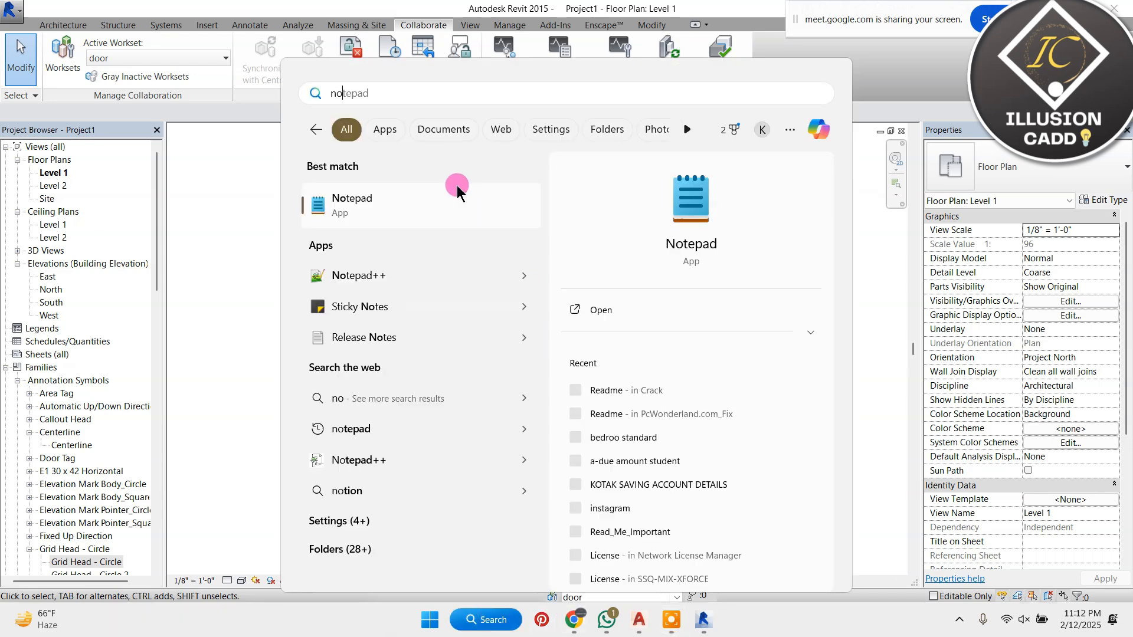
pyautogui.press('Return')
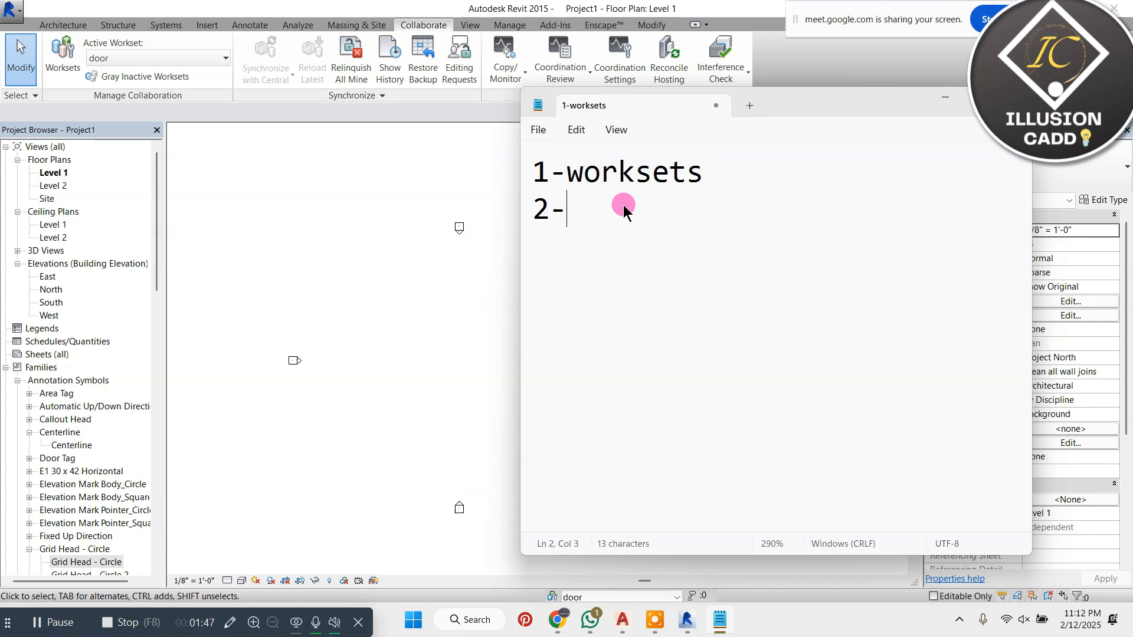
pyautogui.write('isibi,')
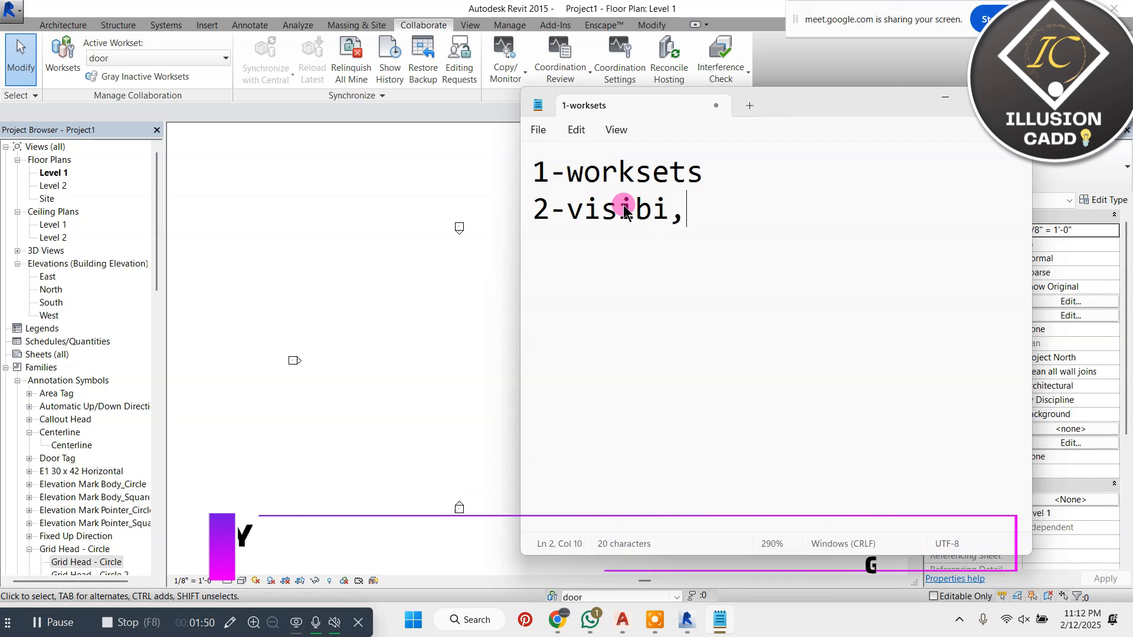
pyautogui.press('BackSpace')
pyautogui.write('....')
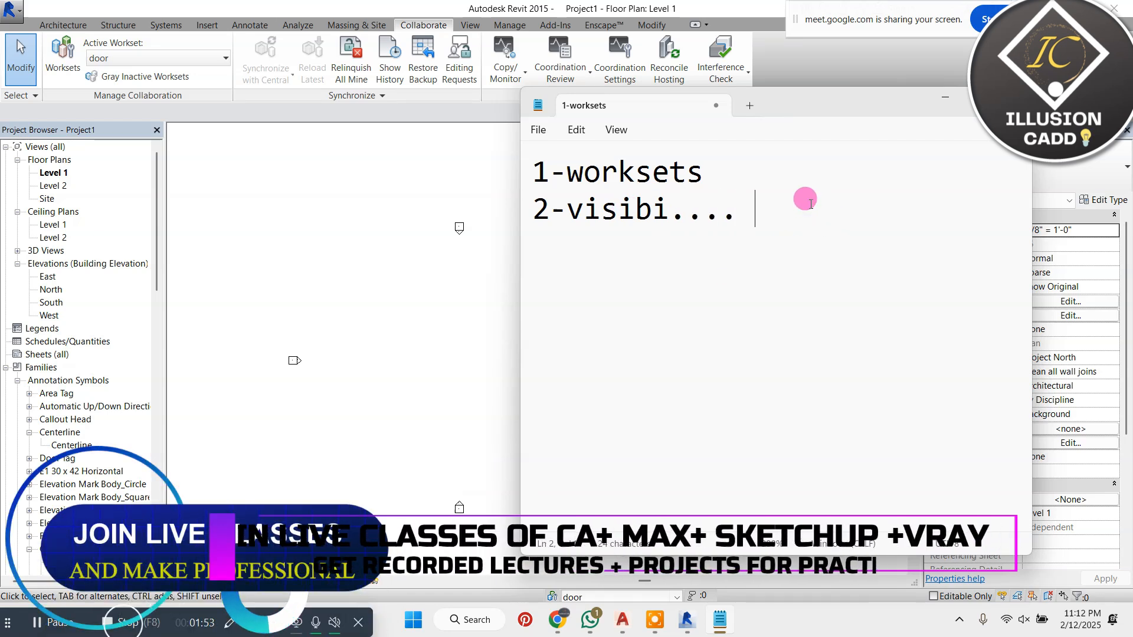
pyautogui.write(' vg')
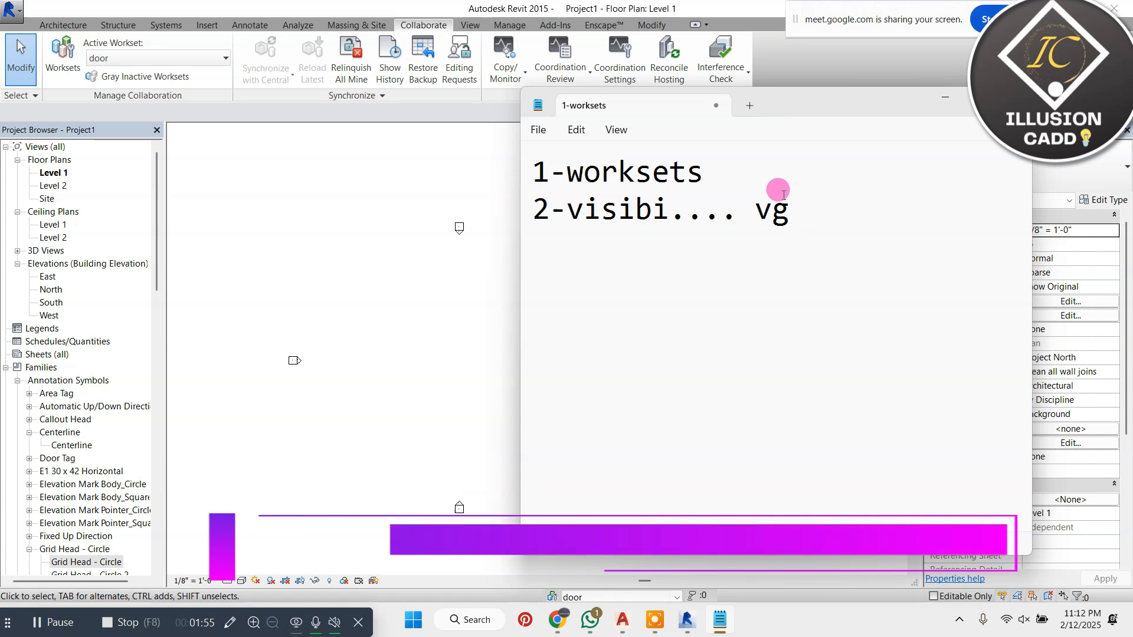
pyautogui.click(703, 171)
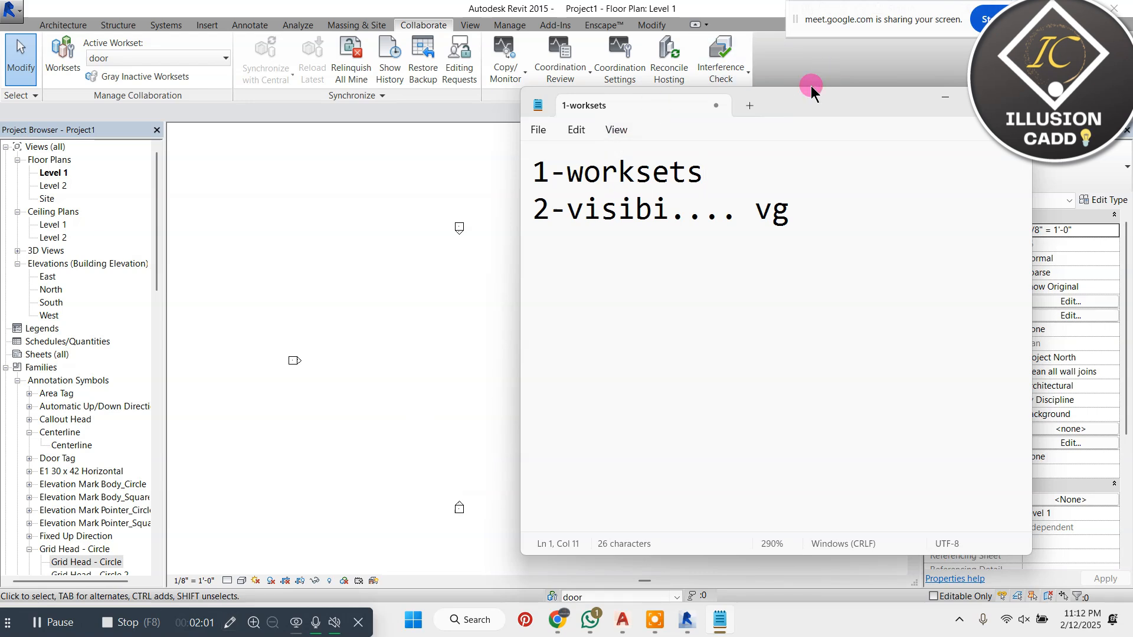
pyautogui.moveTo(809, 88); pyautogui.dragTo(920, 60)
pyautogui.click(232, 625)
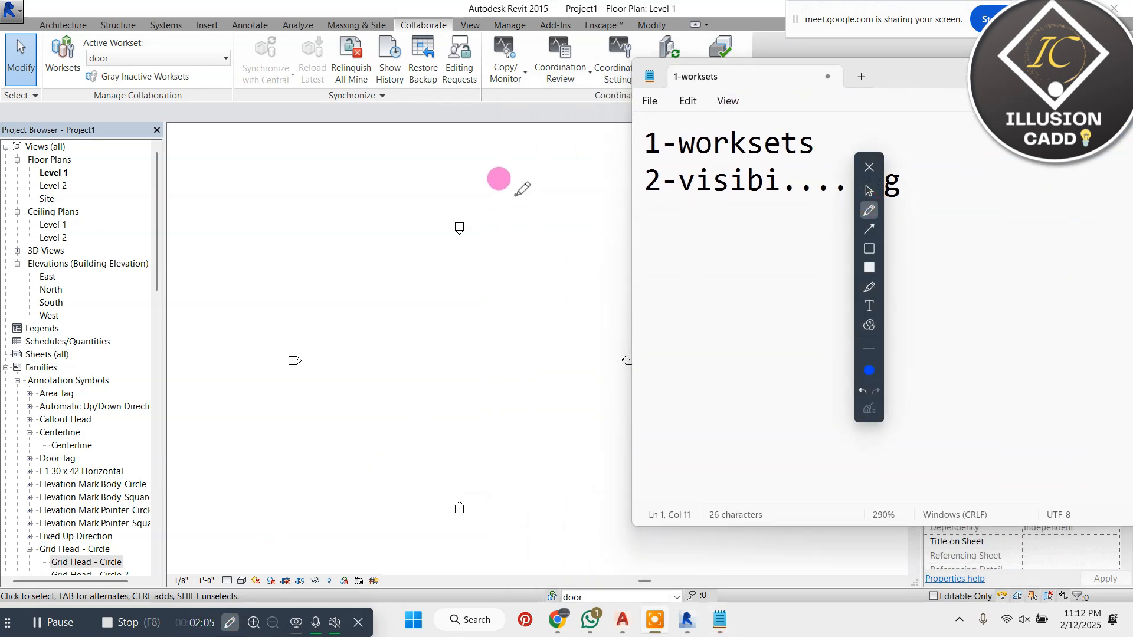
pyautogui.moveTo(463, 428)
pyautogui.mouseDown()
pyautogui.moveTo(405, 472)
pyautogui.moveTo(516, 530)
pyautogui.moveTo(547, 592)
pyautogui.moveTo(502, 590)
pyautogui.mouseUp()
pyautogui.moveTo(677, 550); pyautogui.dragTo(543, 557)
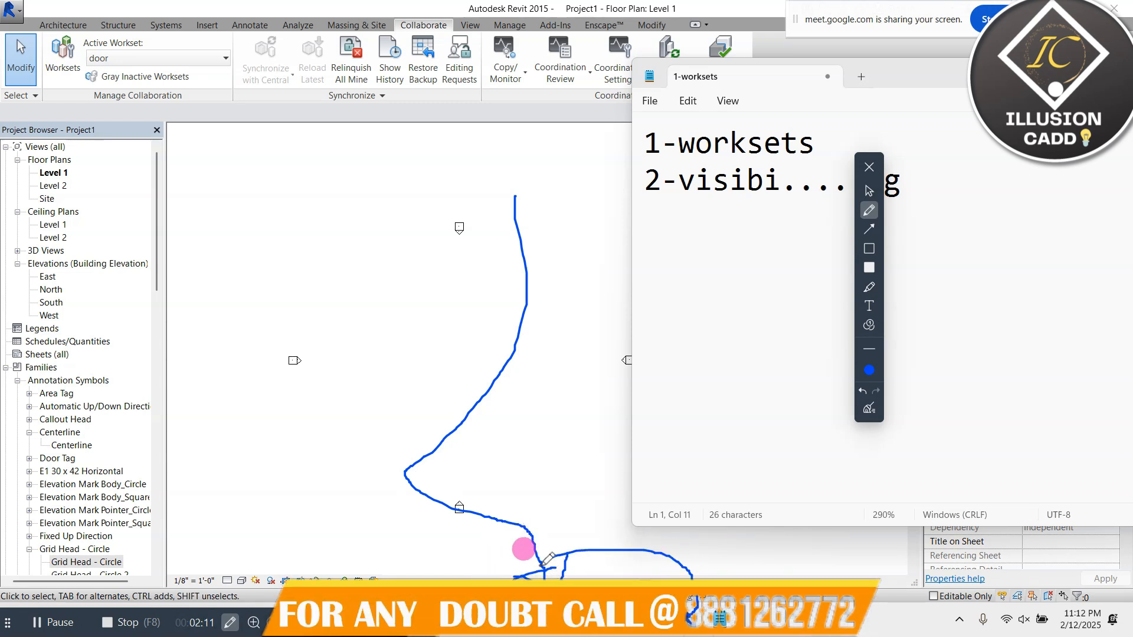
pyautogui.moveTo(101, 23)
pyautogui.mouseDown()
pyautogui.moveTo(80, 111)
pyautogui.moveTo(74, 16)
pyautogui.mouseUp()
pyautogui.moveTo(94, 57)
pyautogui.mouseDown()
pyautogui.moveTo(100, 91)
pyautogui.moveTo(124, 64)
pyautogui.moveTo(313, 234)
pyautogui.mouseUp()
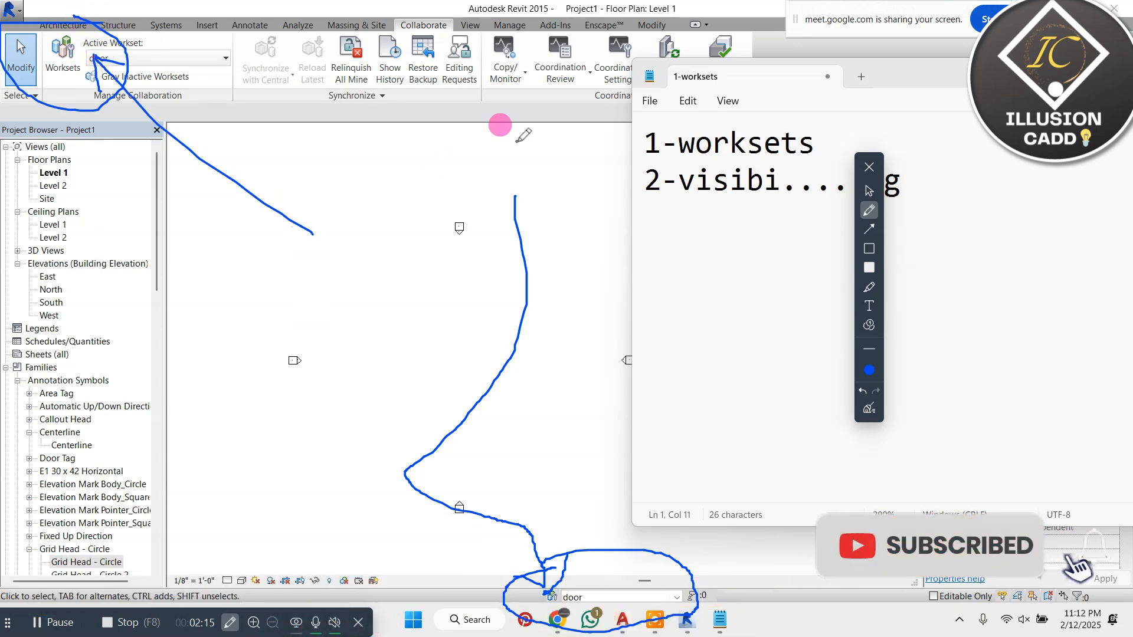
pyautogui.moveTo(429, 28)
pyautogui.mouseDown()
pyautogui.moveTo(430, 46)
pyautogui.moveTo(442, 33)
pyautogui.moveTo(586, 190)
pyautogui.mouseUp()
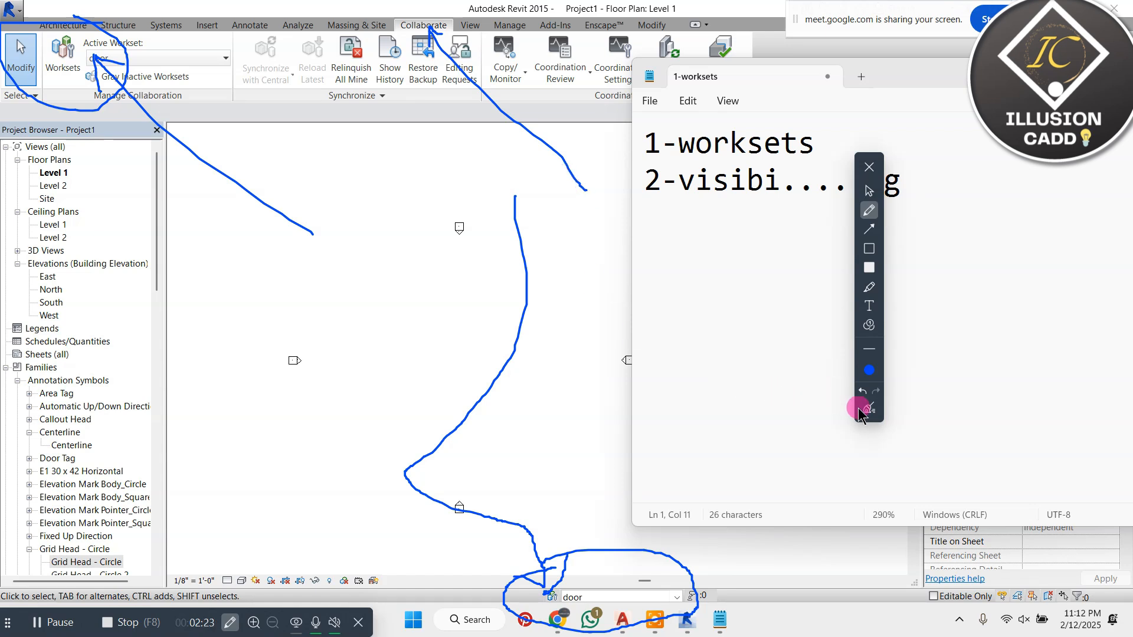
pyautogui.click(873, 408)
pyautogui.click(868, 198)
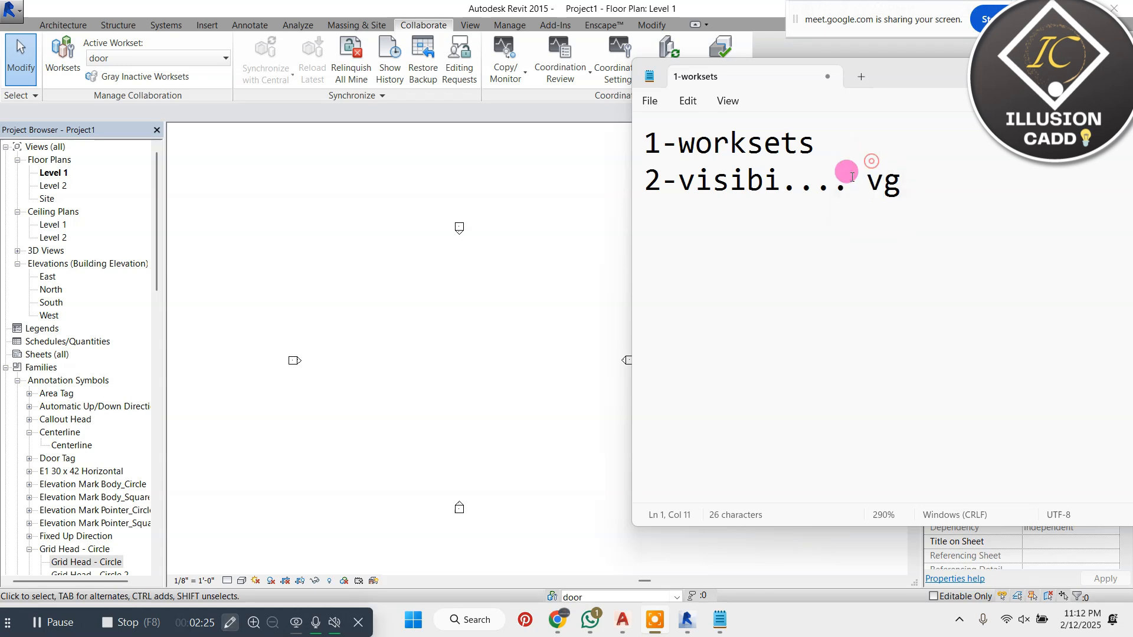
pyautogui.tripleClick(865, 131)
pyautogui.moveTo(755, 77)
pyautogui.mouseDown()
pyautogui.moveTo(618, 106)
pyautogui.moveTo(441, 102)
pyautogui.mouseUp()
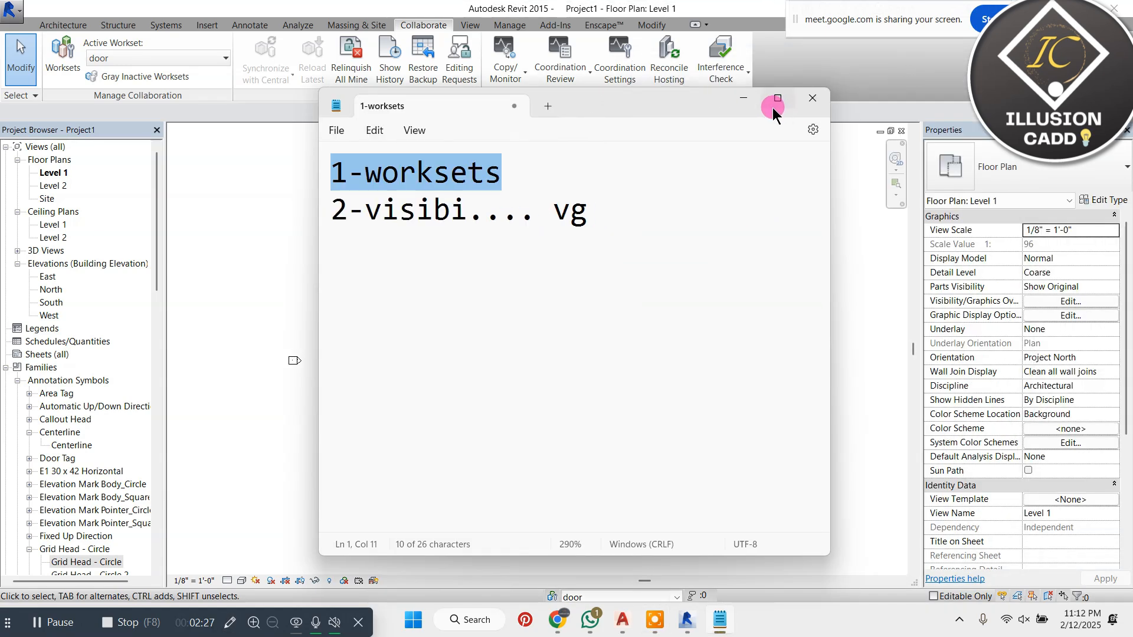
# Step: Return to Revit and draw a rectangular outline of Generic - 8" walls, about 22' wide by 26' 6" high, on Level 1
pyautogui.click(738, 97)
pyautogui.click(64, 26)
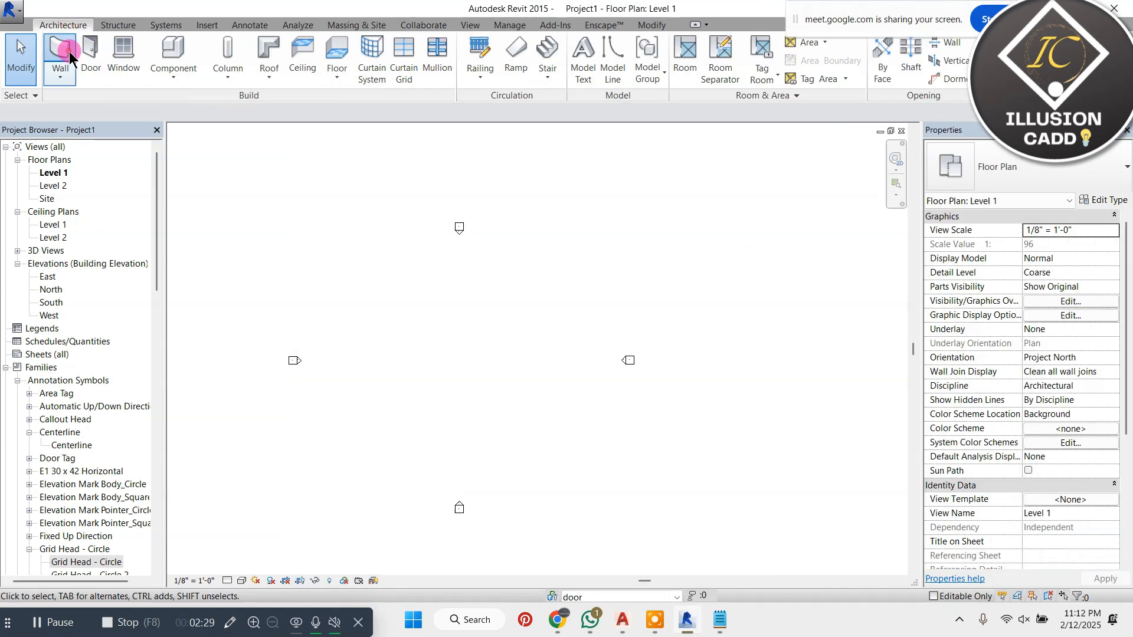
pyautogui.click(61, 50)
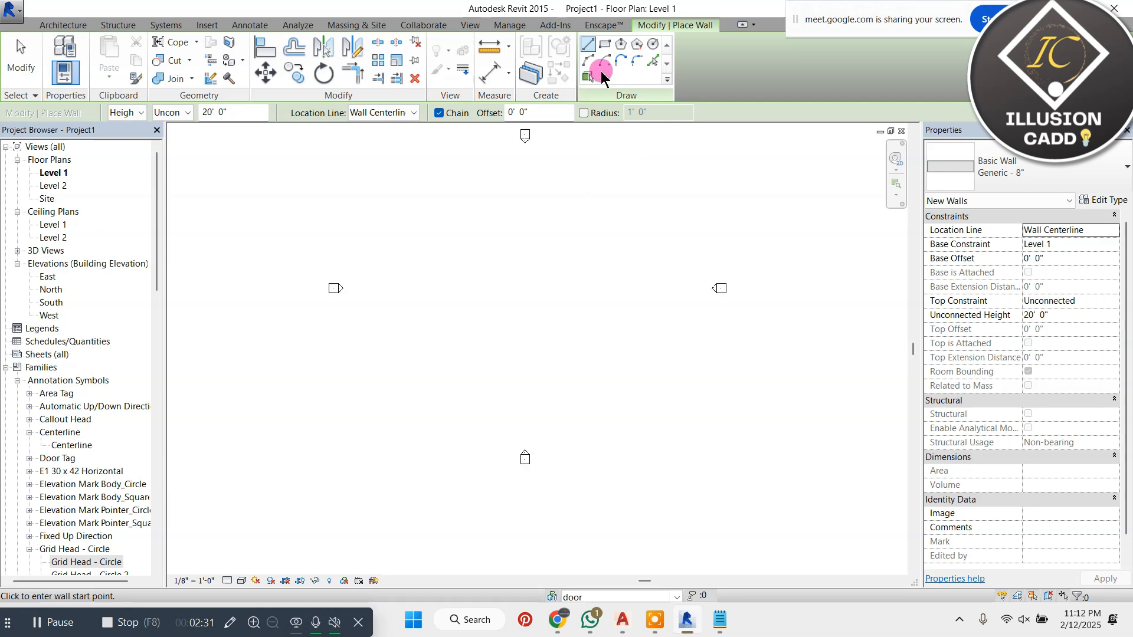
pyautogui.click(605, 43)
pyautogui.click(503, 208)
pyautogui.click(581, 303)
pyautogui.scroll(2, 555, 236)
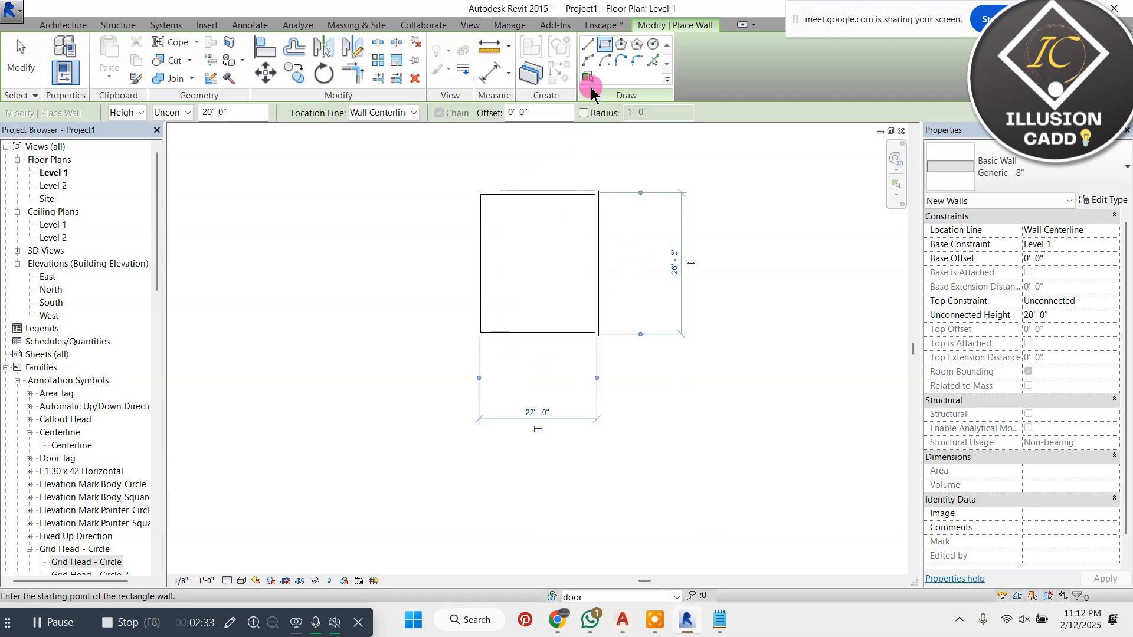
# Step: Divide the rectangle into four rooms with a horizontal wall across it and a vertical wall between the upper and lower wall midpoints
pyautogui.click(586, 52)
pyautogui.scroll(1, 463, 236)
pyautogui.click(488, 260)
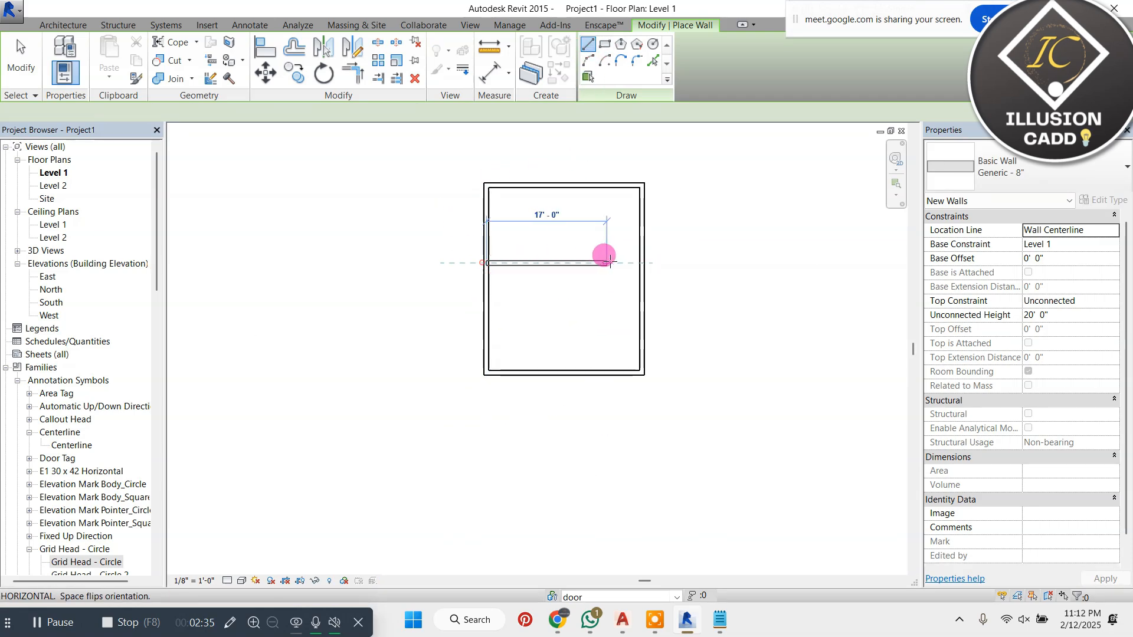
pyautogui.click(642, 262)
pyautogui.click(564, 188)
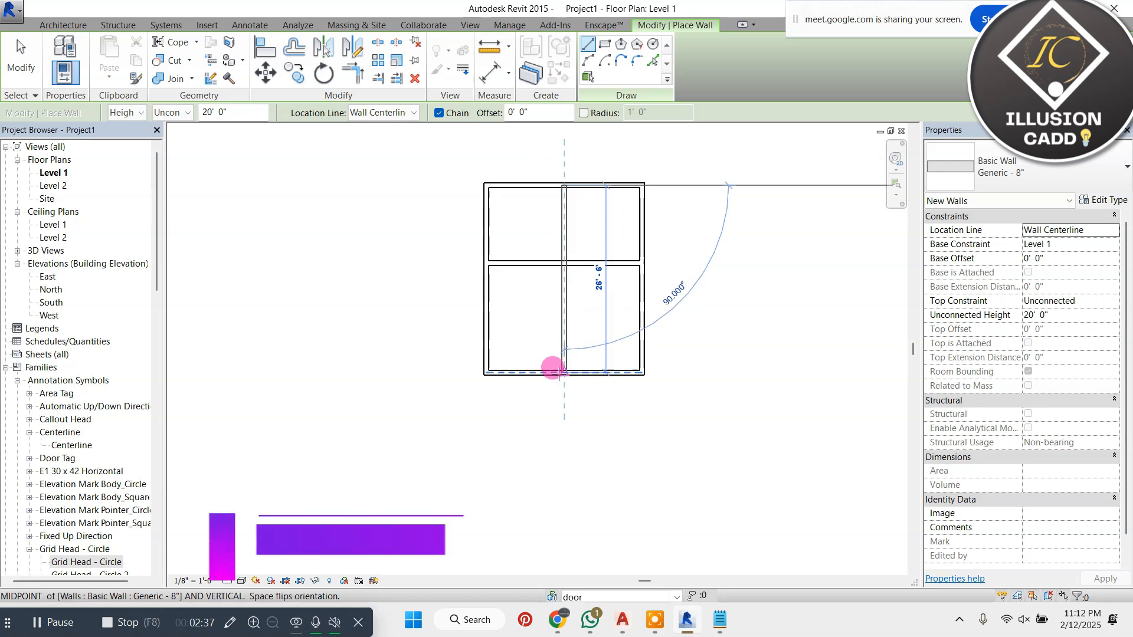
pyautogui.click(560, 373)
# Step: Add a chain of walls wrapping the outline's lower-right corner, starting about 13' out from the right wall and ending on the bottom wall
pyautogui.click(645, 308)
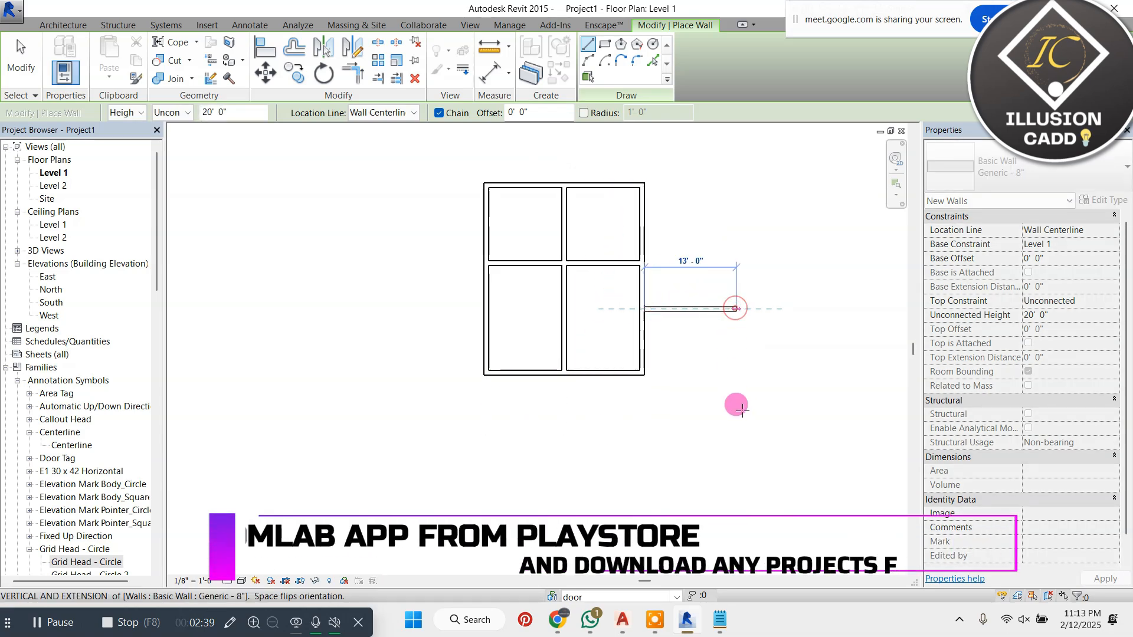
pyautogui.click(737, 307)
pyautogui.click(601, 427)
pyautogui.click(601, 373)
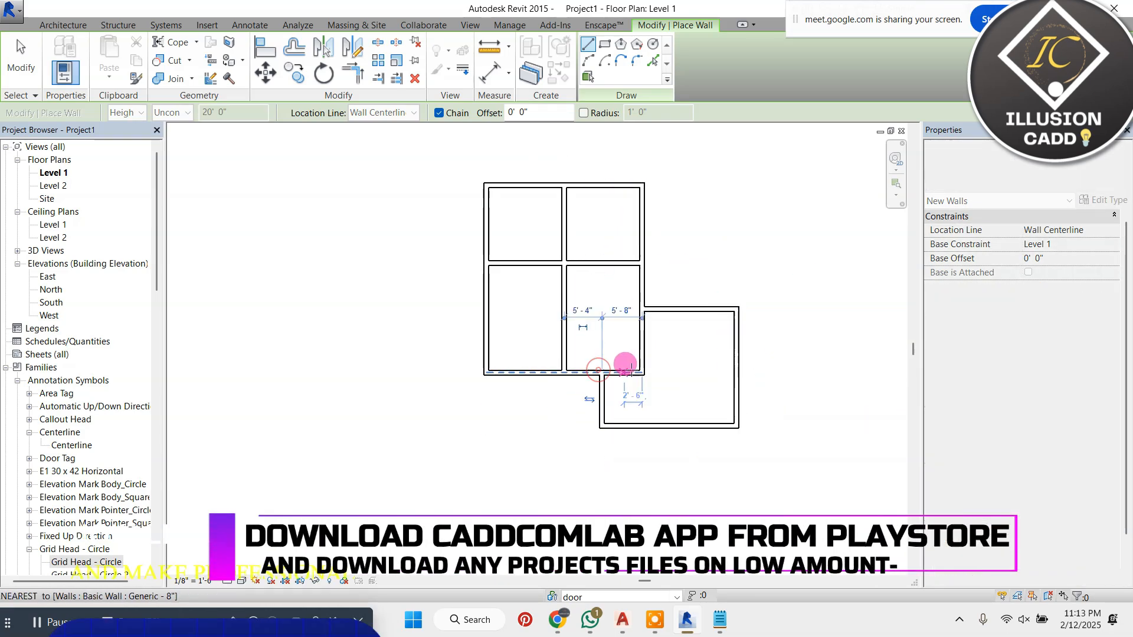
# Step: Finish placing walls, then select all the walls and inspect which workset their properties assign them to
pyautogui.press('Escape')
pyautogui.press('Escape')
pyautogui.scroll(1, 716, 202)
pyautogui.scroll(-3, 384, 216)
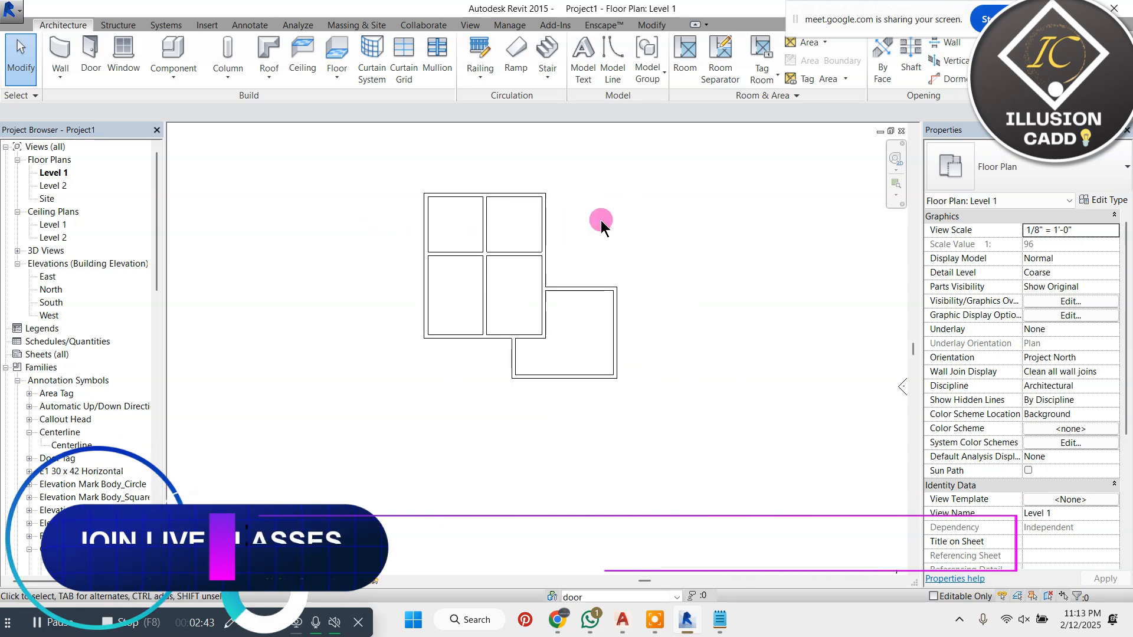
pyautogui.scroll(2, 599, 221)
pyautogui.moveTo(665, 152); pyautogui.dragTo(359, 374)
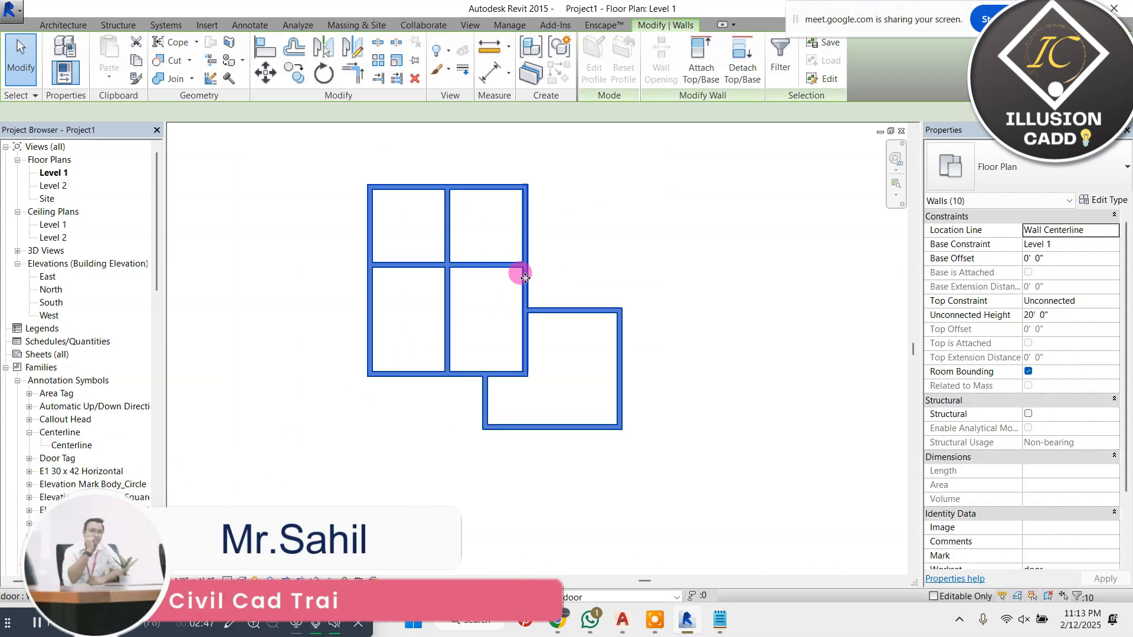
pyautogui.click(594, 285)
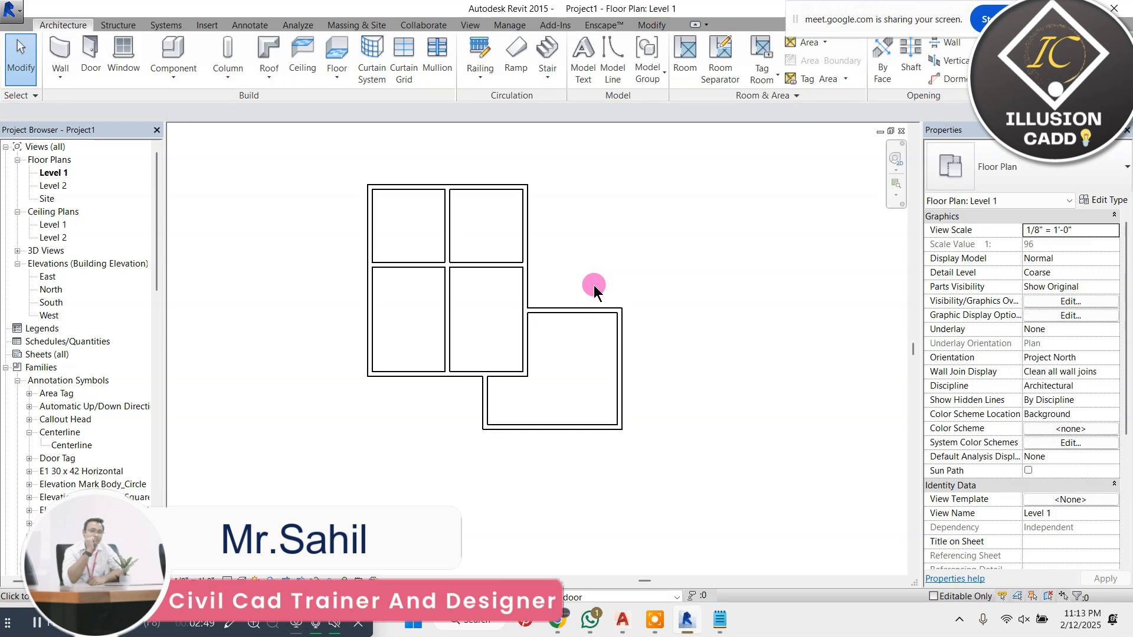
pyautogui.scroll(-3, 949, 391)
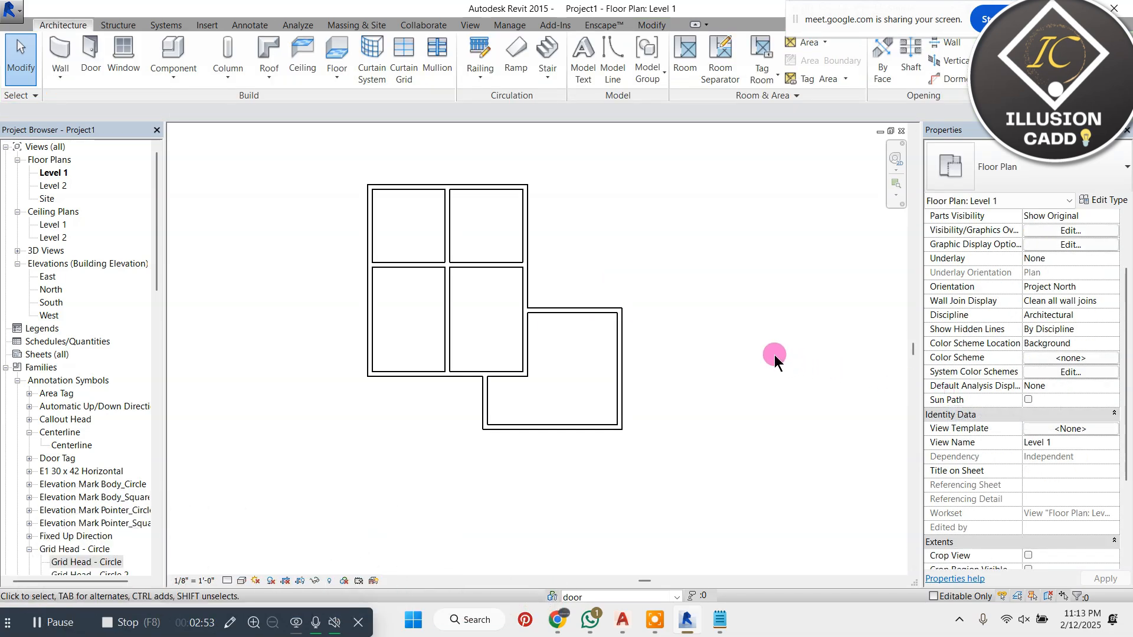
pyautogui.moveTo(649, 168); pyautogui.dragTo(289, 469)
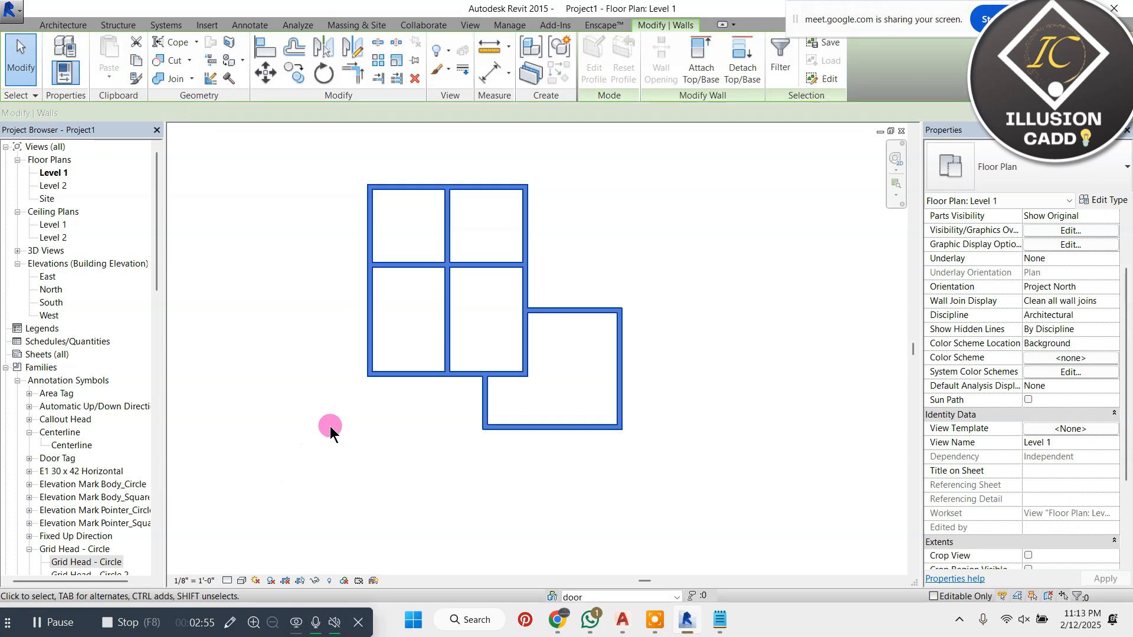
pyautogui.scroll(-3, 966, 473)
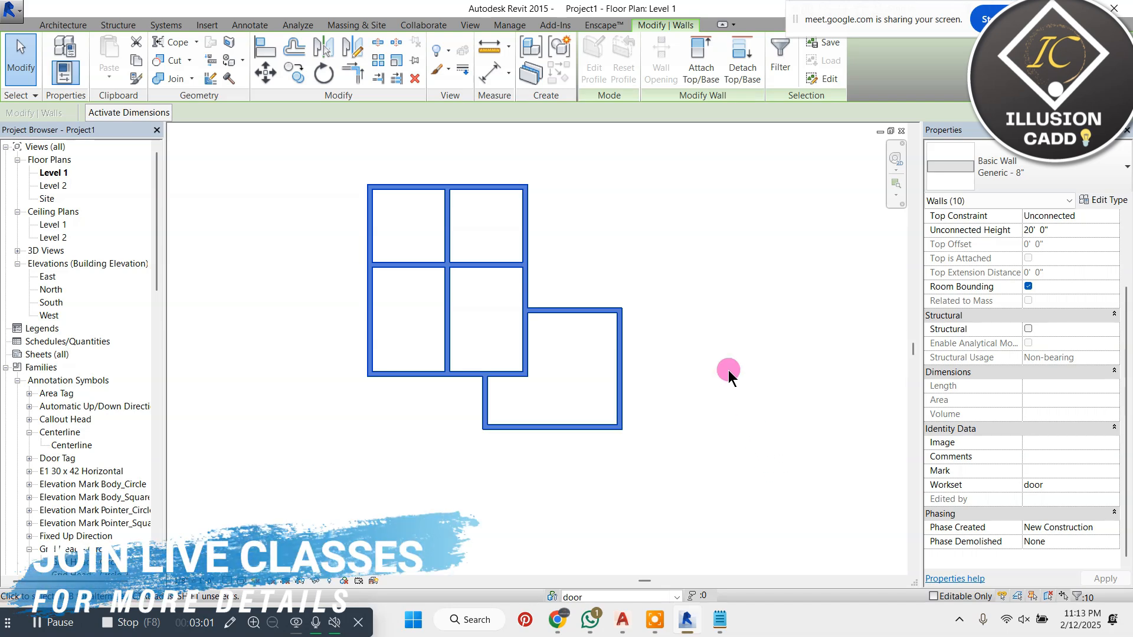
pyautogui.click(722, 366)
# Step: Delete the "door" and "my design" worksets, moving the elements they contain to Workset1
pyautogui.click(552, 595)
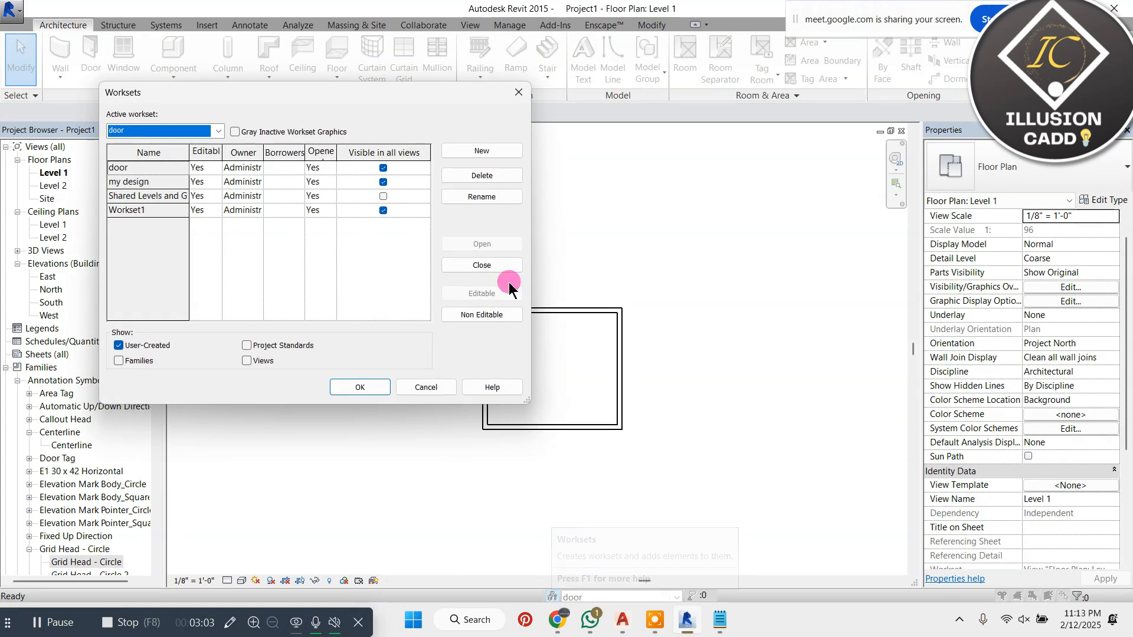
pyautogui.press('Escape')
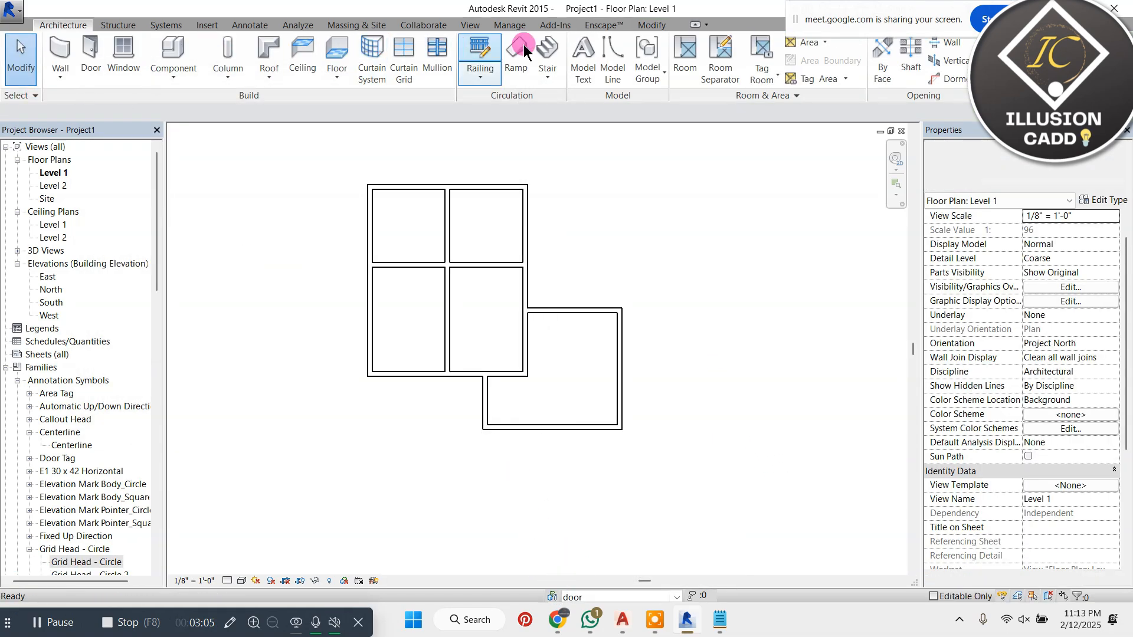
pyautogui.click(435, 26)
pyautogui.click(63, 56)
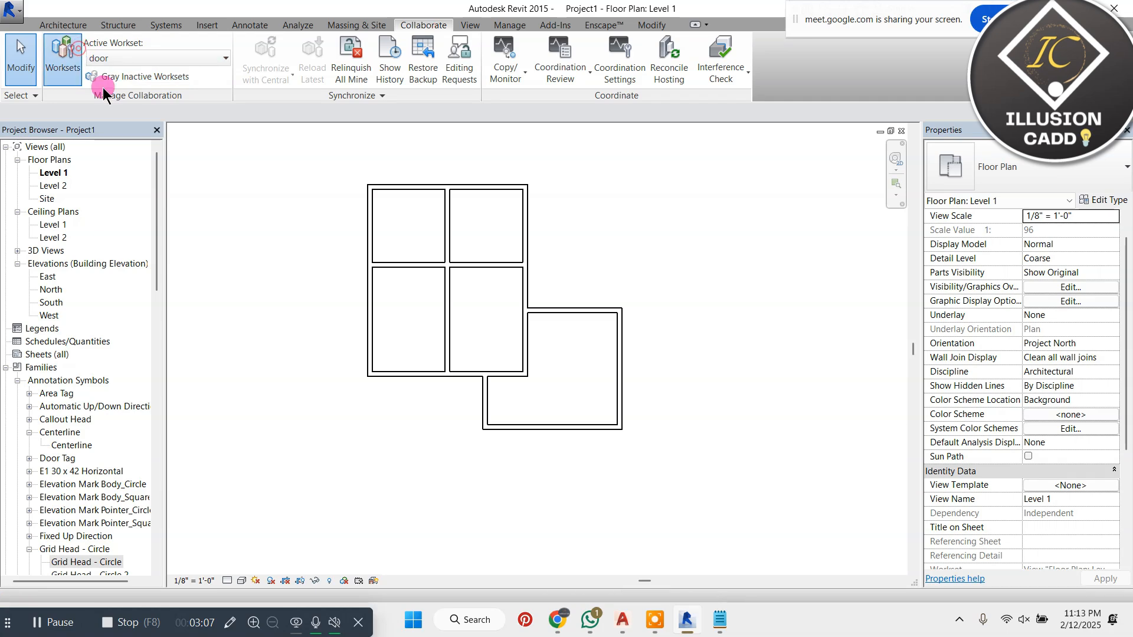
pyautogui.click(141, 168)
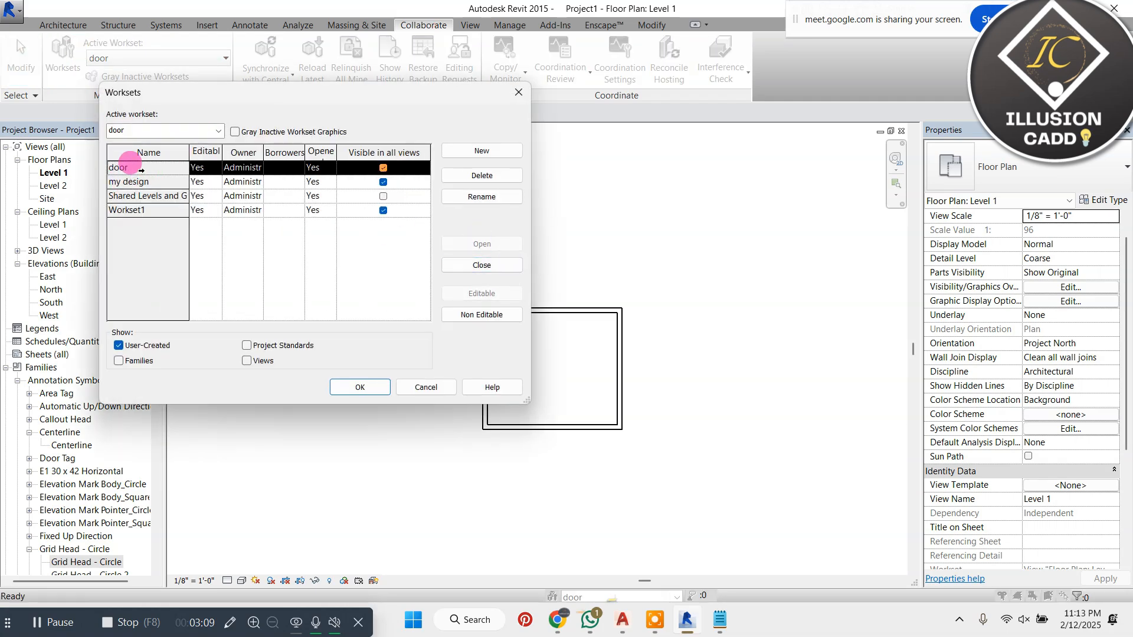
pyautogui.click(494, 177)
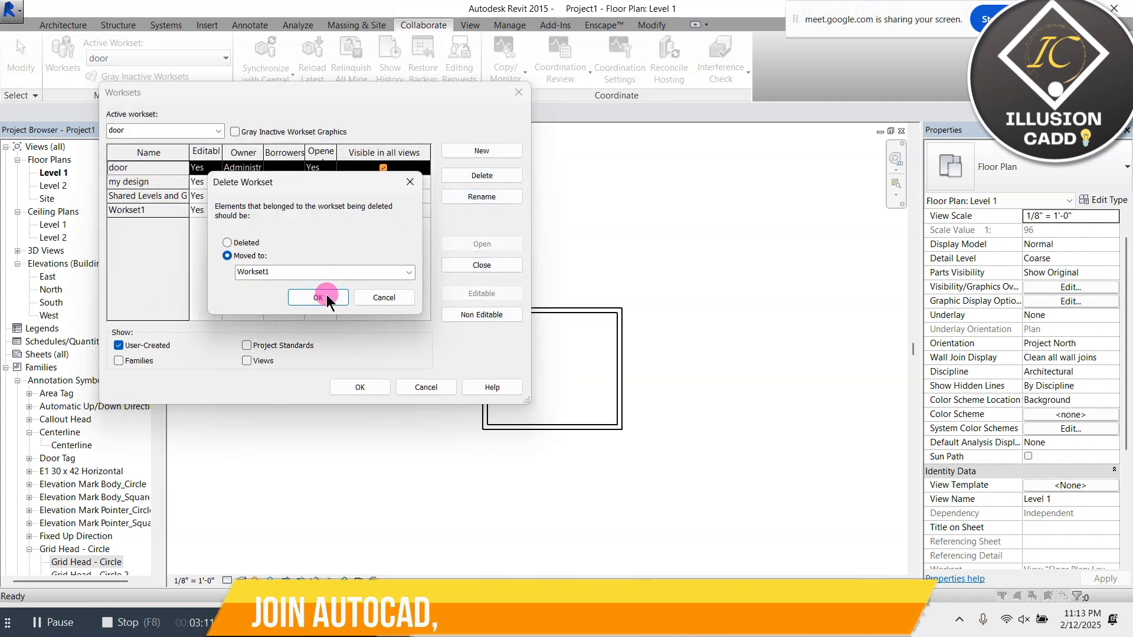
pyautogui.click(327, 299)
pyautogui.click(495, 177)
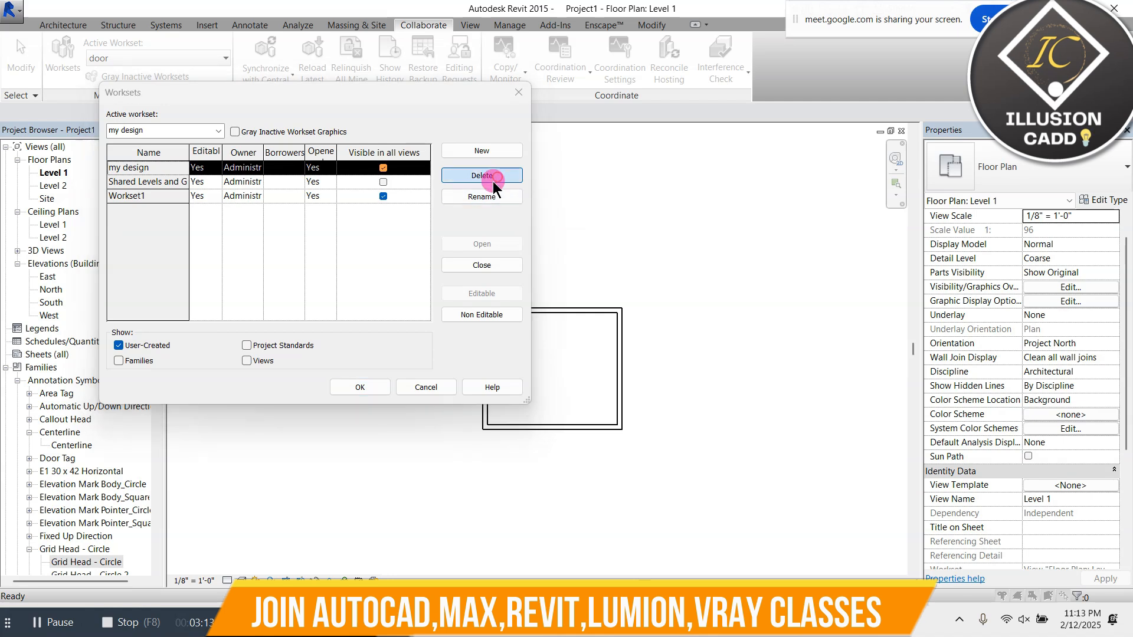
pyautogui.click(322, 297)
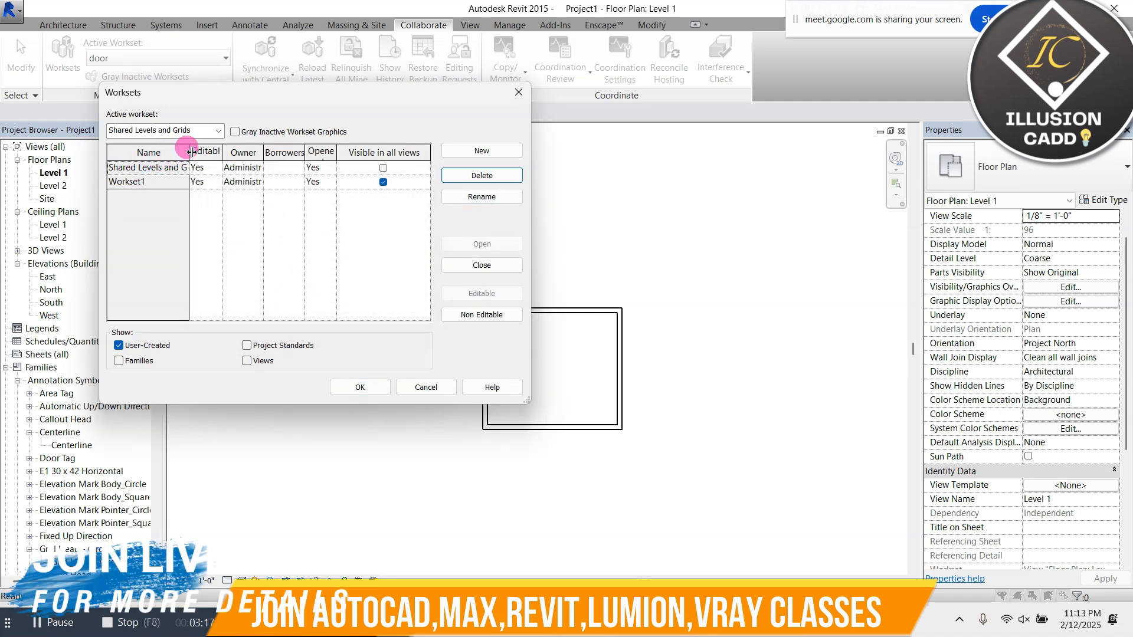
# Step: Widen the Name column, inspect the Workset1 row and enlarge the Worksets dialog to show every column in full
pyautogui.moveTo(187, 148); pyautogui.dragTo(216, 149)
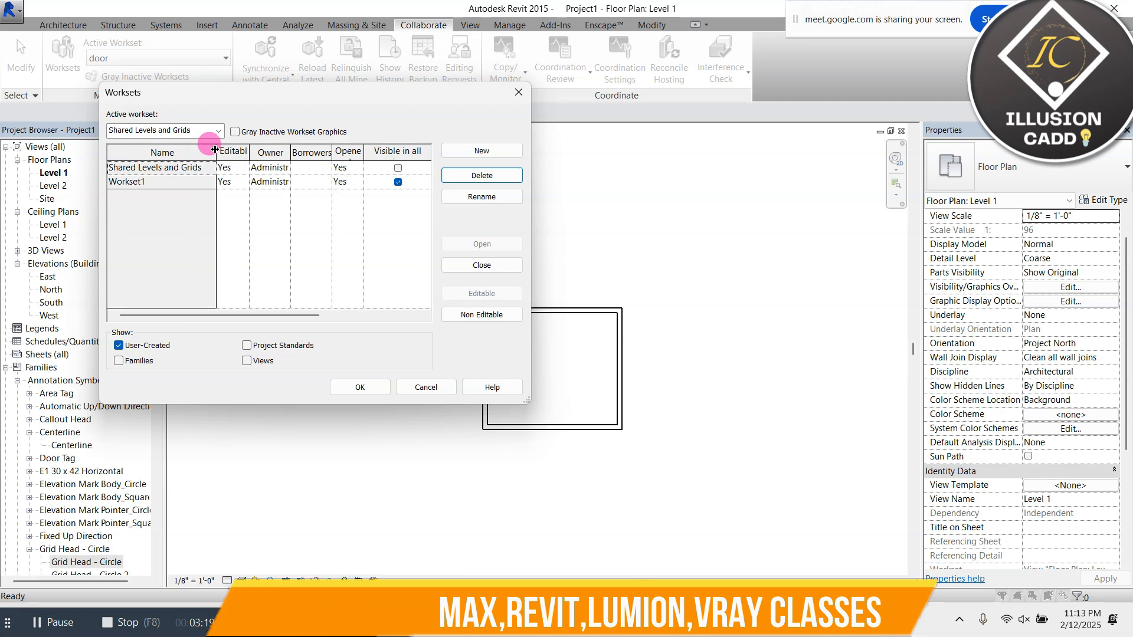
pyautogui.click(152, 182)
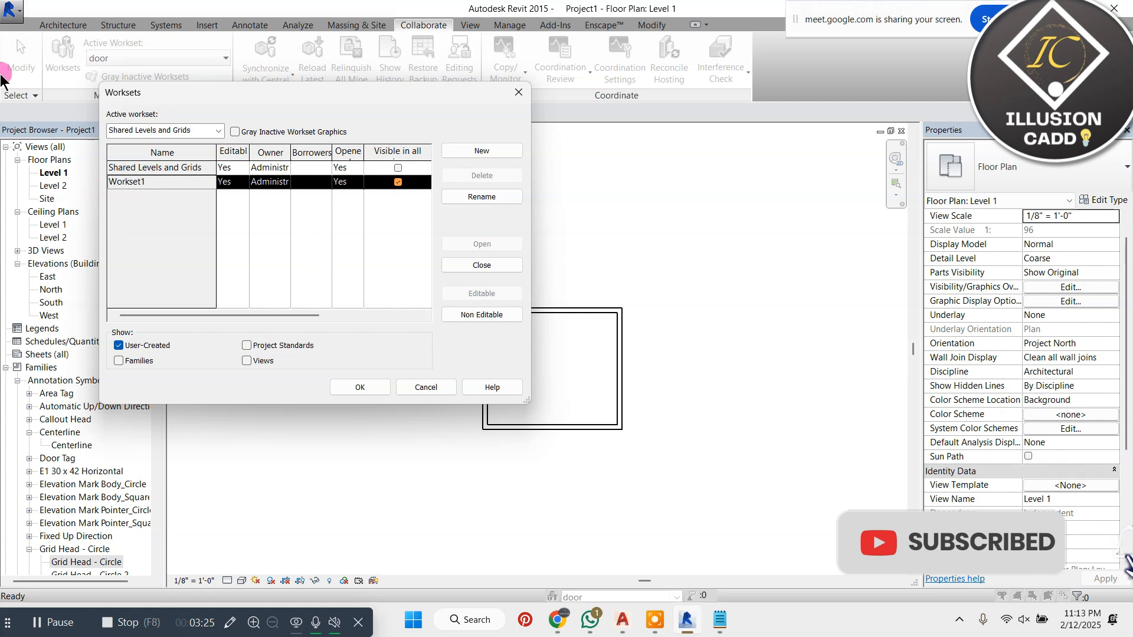
pyautogui.click(233, 181)
pyautogui.click(242, 183)
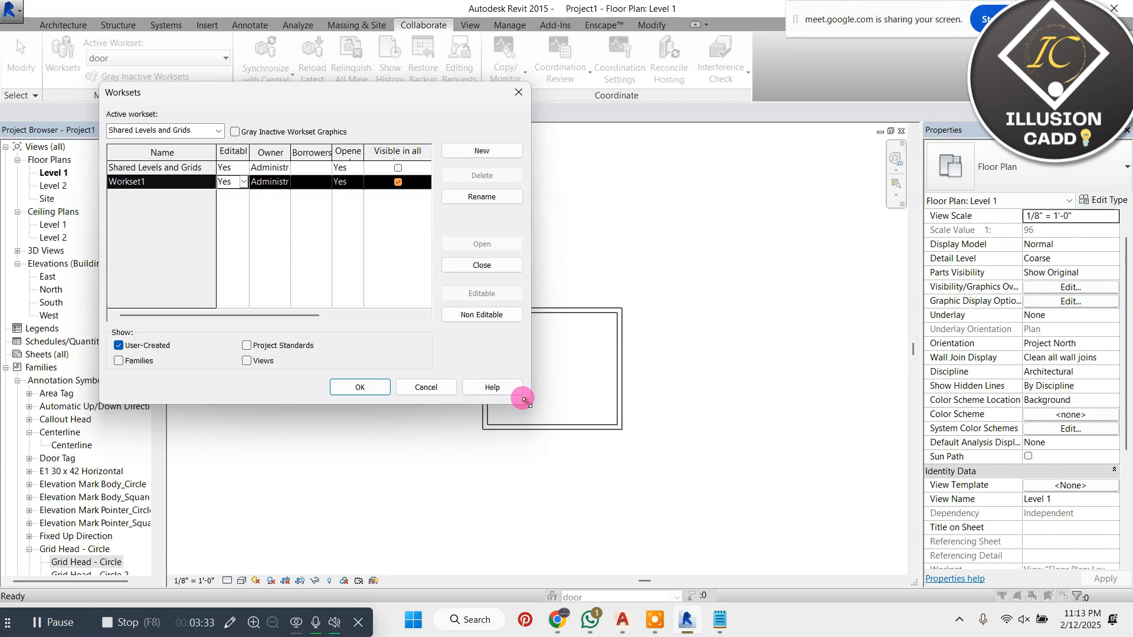
pyautogui.moveTo(525, 401); pyautogui.dragTo(777, 420)
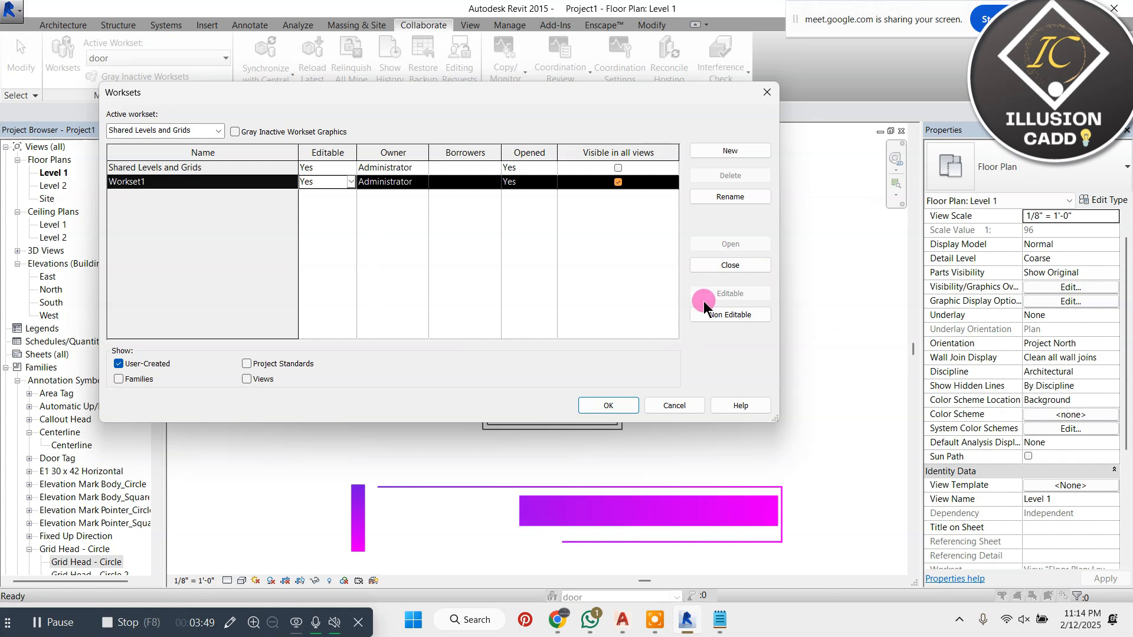
# Step: Create three worksets named "Walls", "Doors" and "Windos", all visible in all views, and accept the workset changes
pyautogui.click(713, 151)
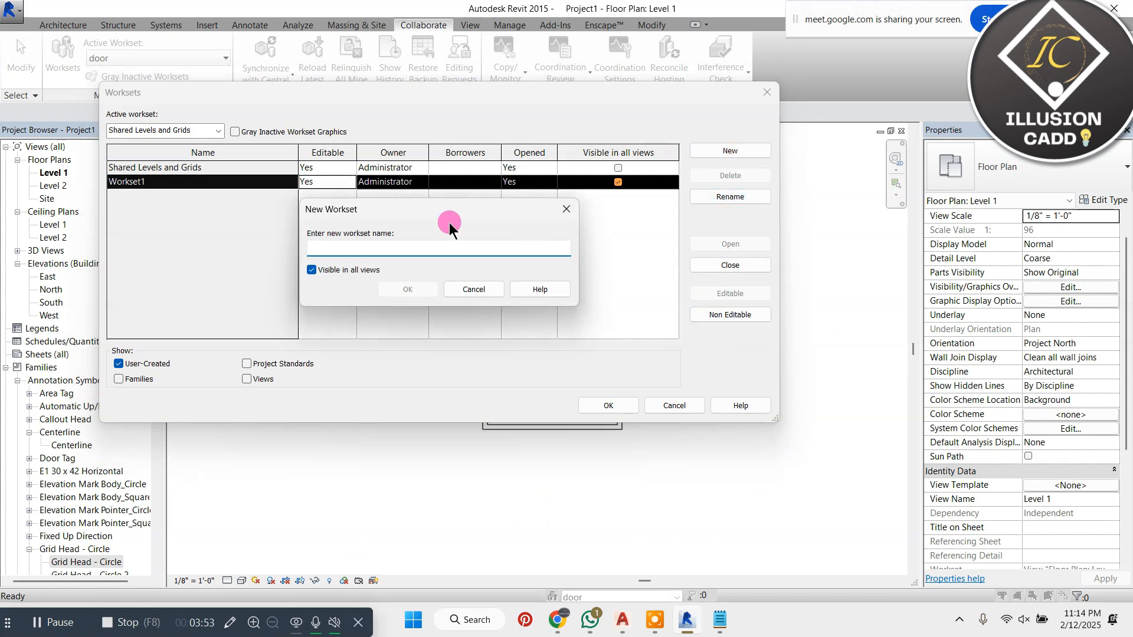
pyautogui.write('Walls')
pyautogui.press('Return')
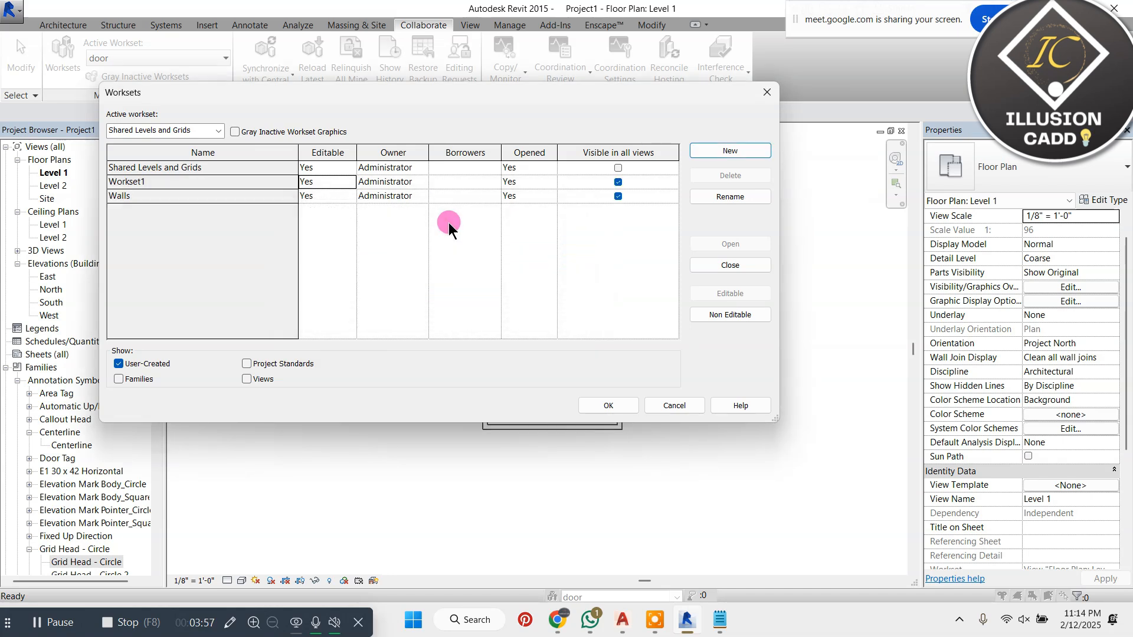
pyautogui.click(723, 154)
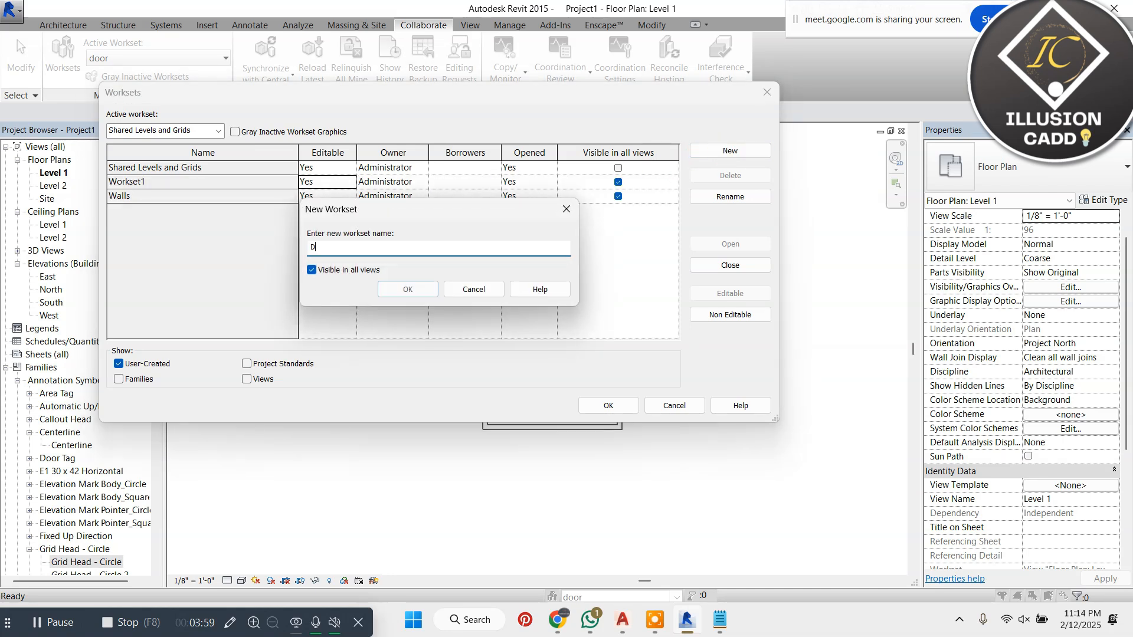
pyautogui.press('Return')
pyautogui.click(726, 154)
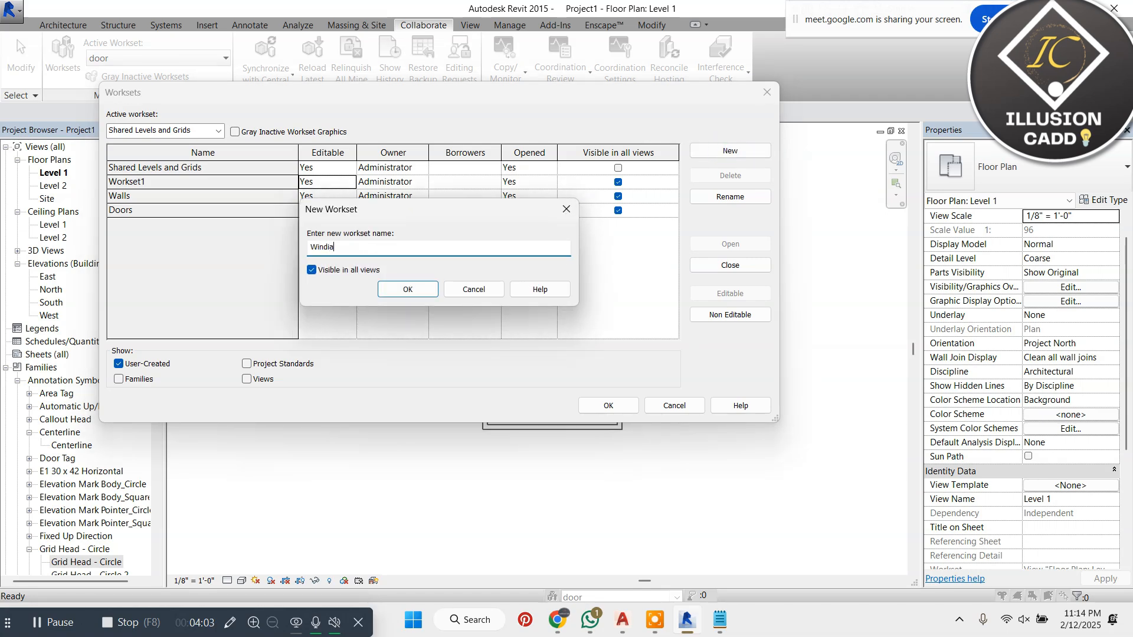
pyautogui.write('Windos')
pyautogui.press('Return')
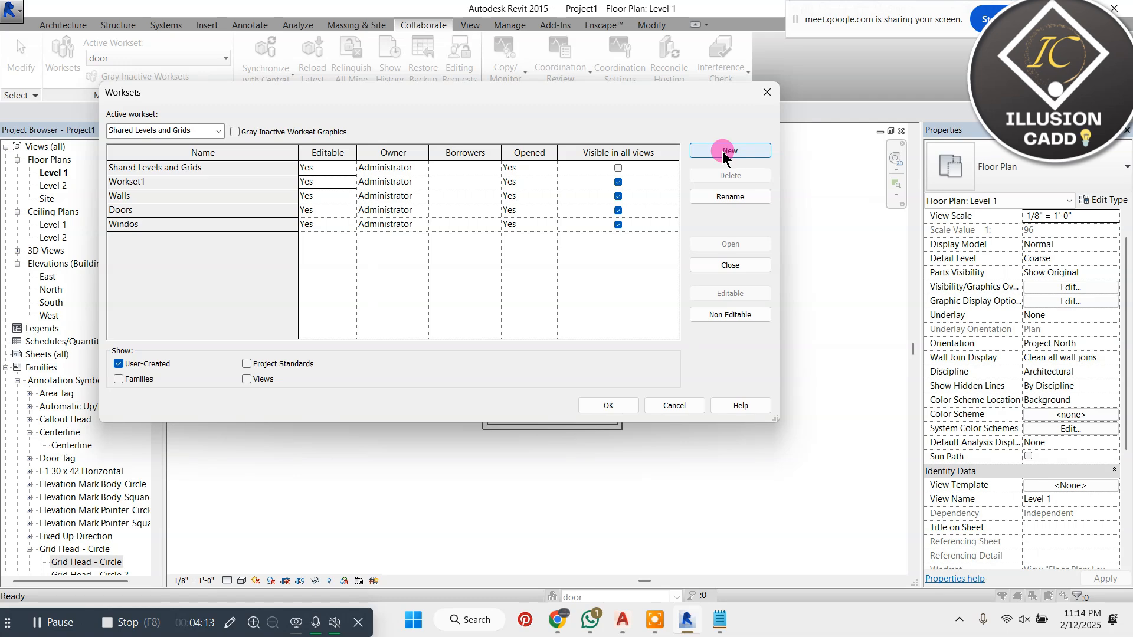
pyautogui.click(620, 399)
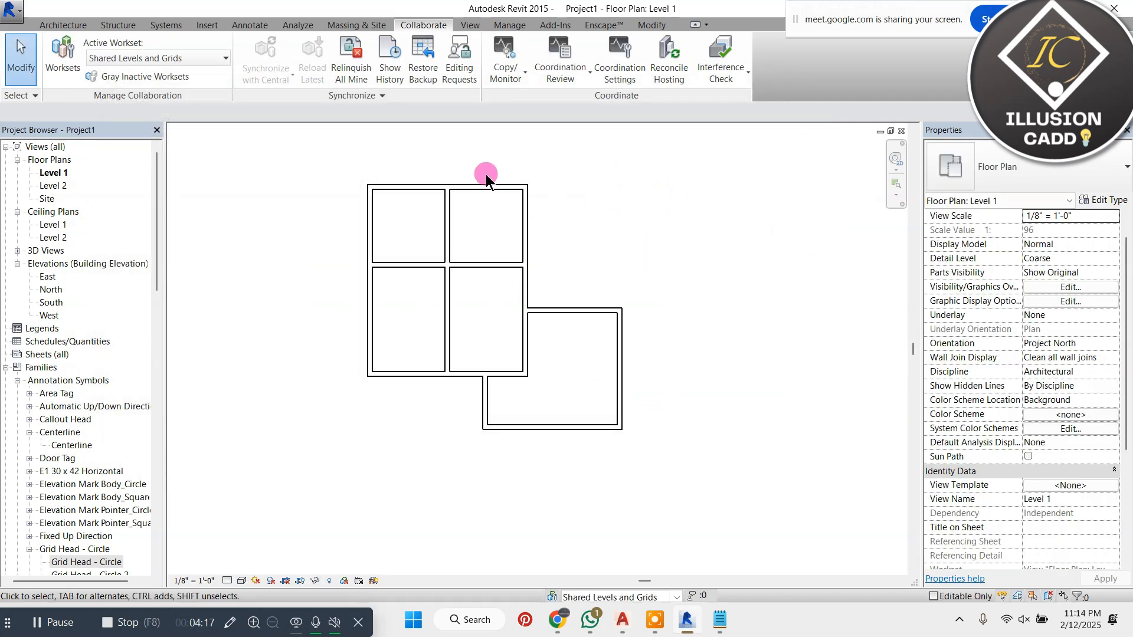
# Step: Place two Single-Flush 36" x 84" doors in the plan's top wall, one for each upper room
pyautogui.click(59, 23)
pyautogui.click(65, 52)
pyautogui.press('Escape')
pyautogui.click(92, 51)
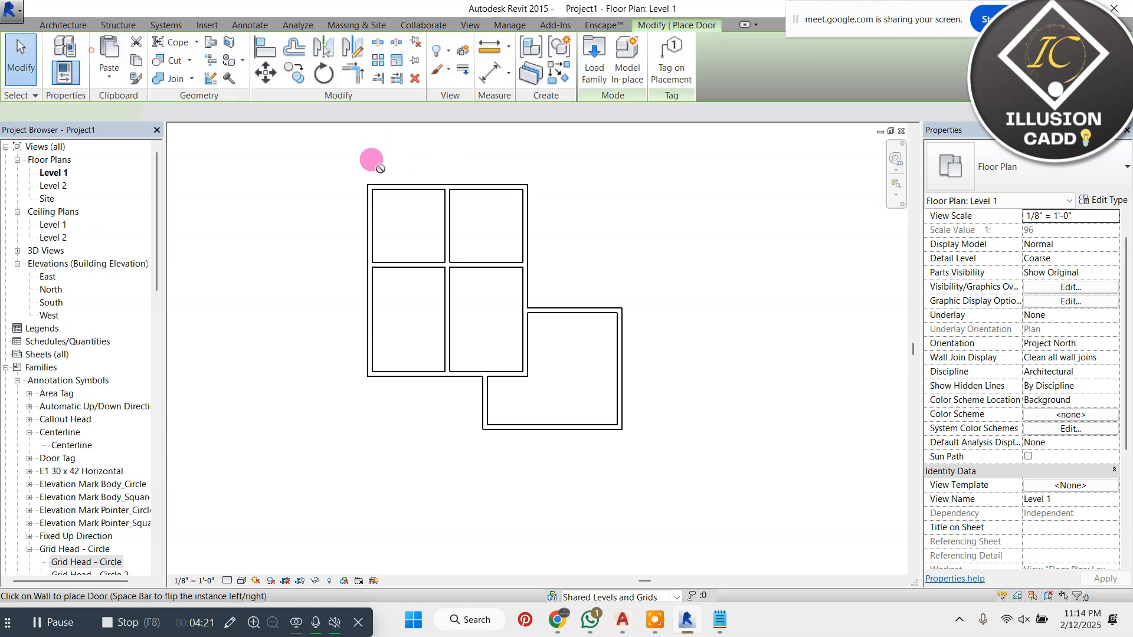
pyautogui.scroll(2, 384, 167)
pyautogui.click(410, 197)
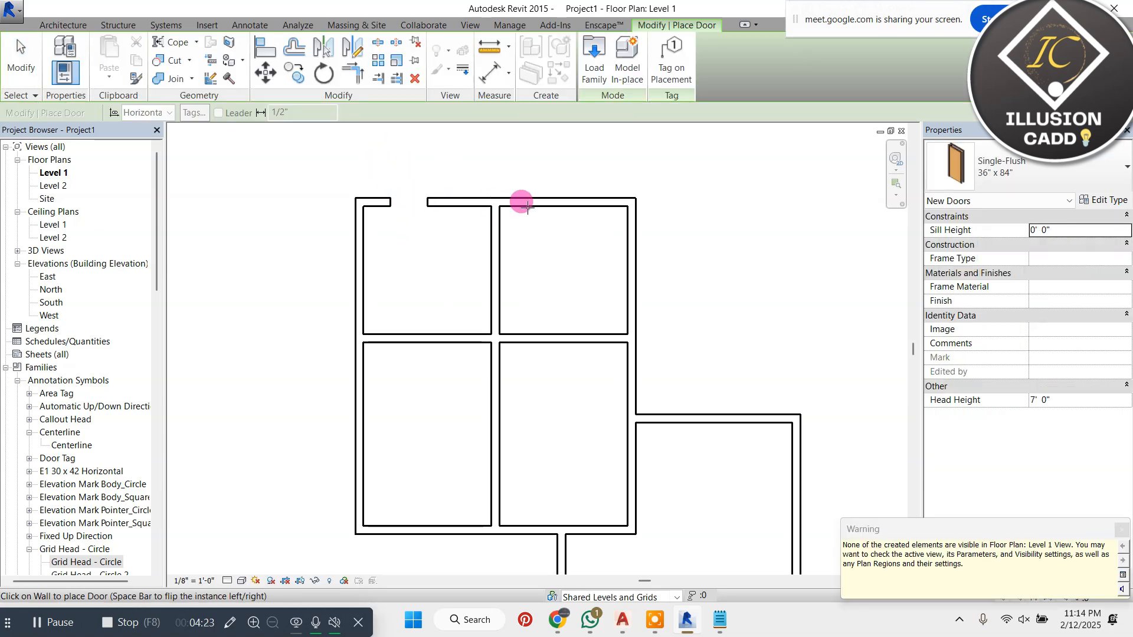
pyautogui.click(557, 201)
pyautogui.scroll(-2, 536, 195)
pyautogui.press('Escape')
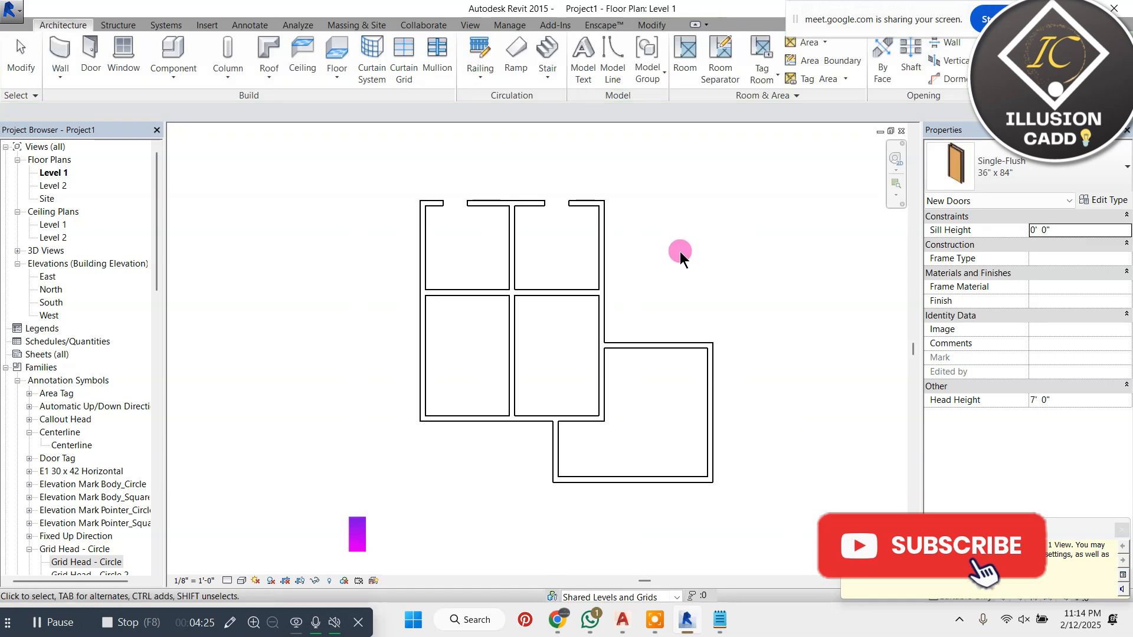
# Step: Review the Level 1 view properties and undo both door placements
pyautogui.scroll(-1, 680, 255)
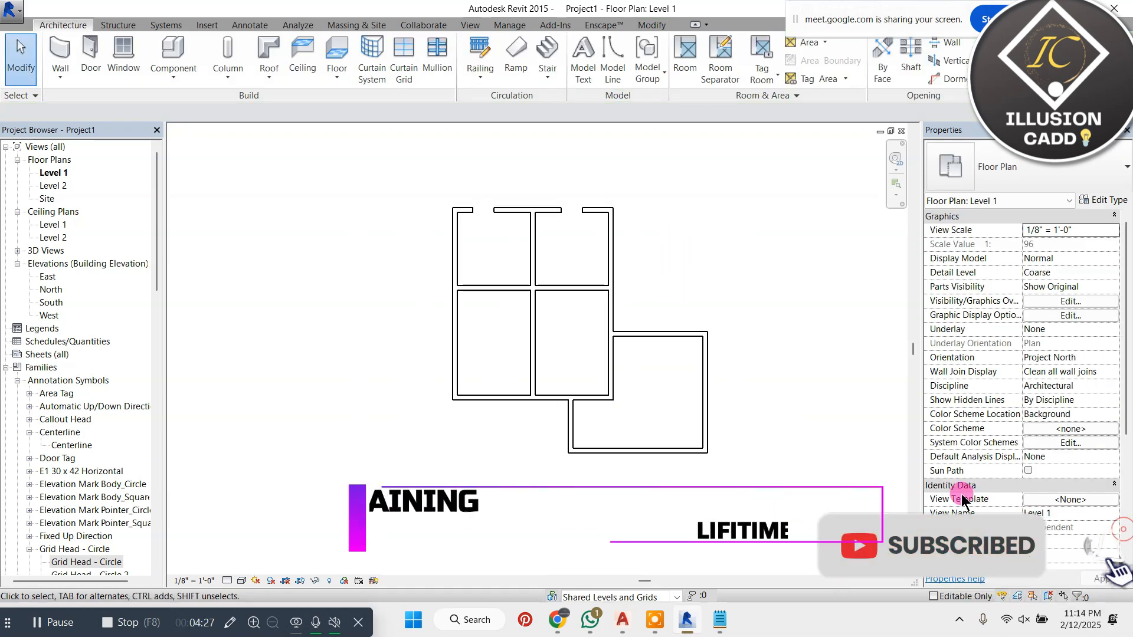
pyautogui.scroll(-3, 962, 498)
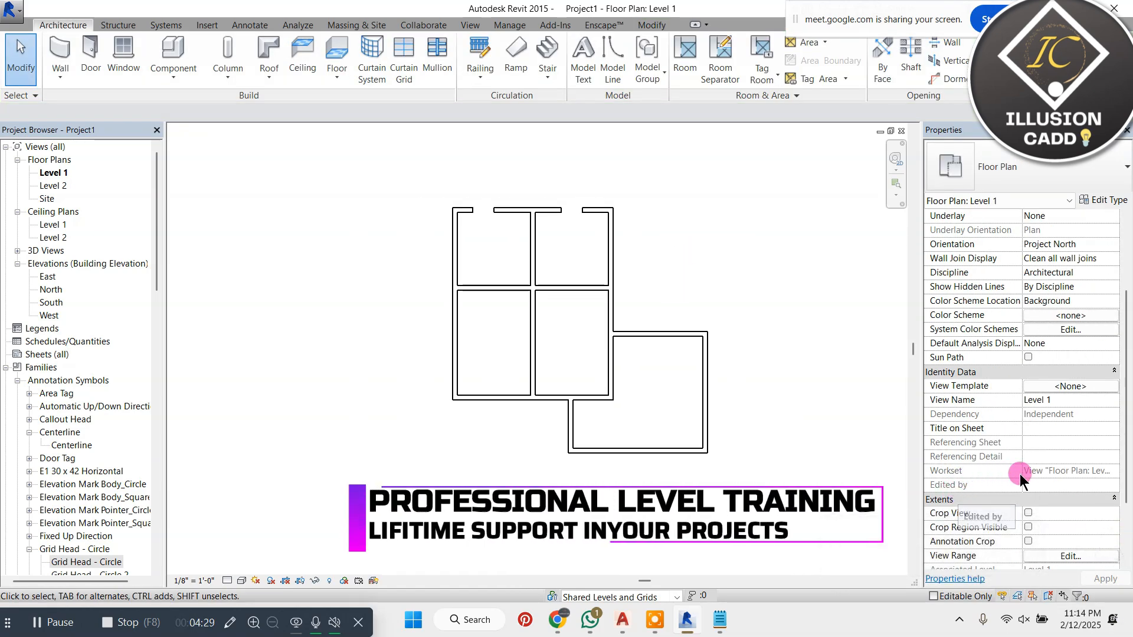
pyautogui.scroll(3, 1064, 476)
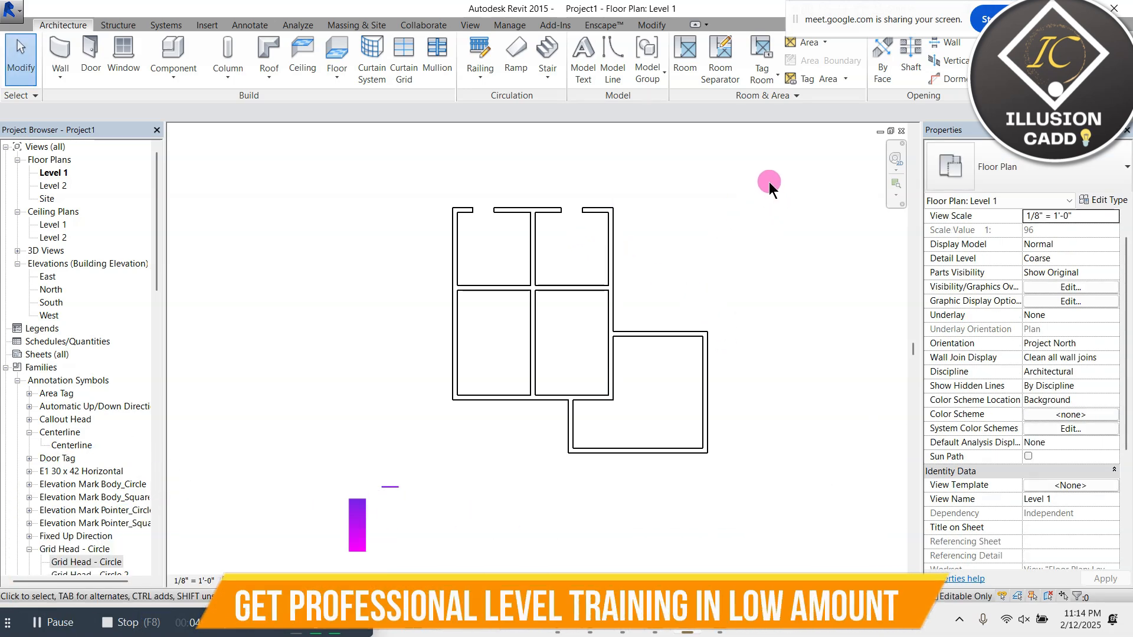
pyautogui.hotkey('ctrl', 'z')
pyautogui.hotkey('ctrl', 'z')
# Step: Select all the walls and set their unconnected height to 10' 0"
pyautogui.scroll(-2, 502, 200)
pyautogui.moveTo(725, 176); pyautogui.dragTo(353, 461)
pyautogui.moveTo(475, 454); pyautogui.dragTo(472, 457)
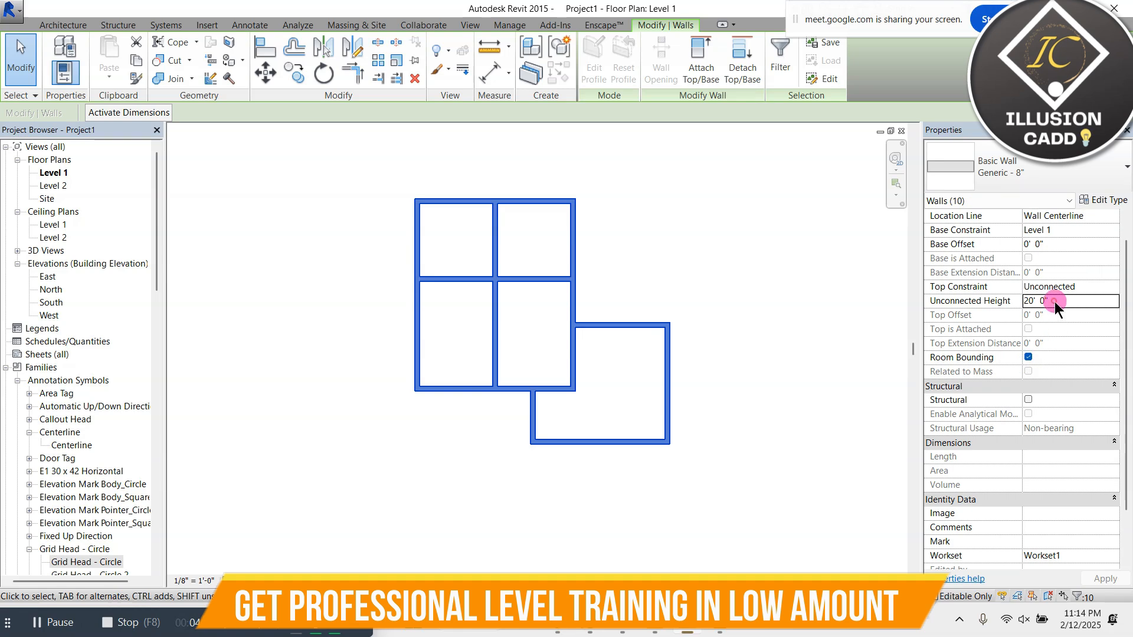
pyautogui.write('10')
pyautogui.press('Return')
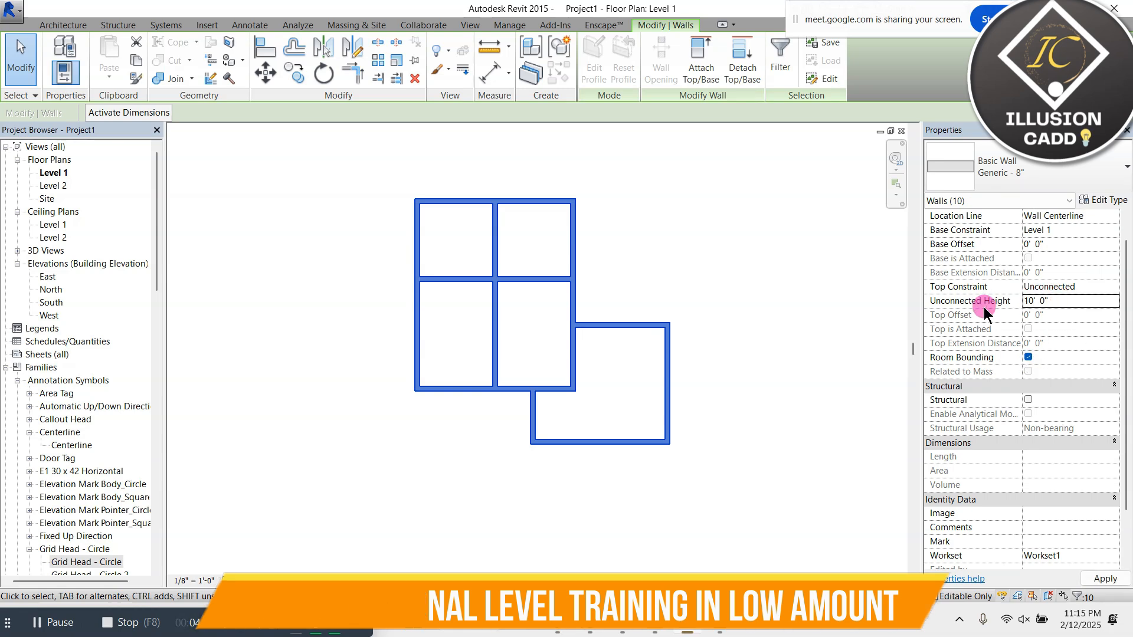
pyautogui.click(844, 261)
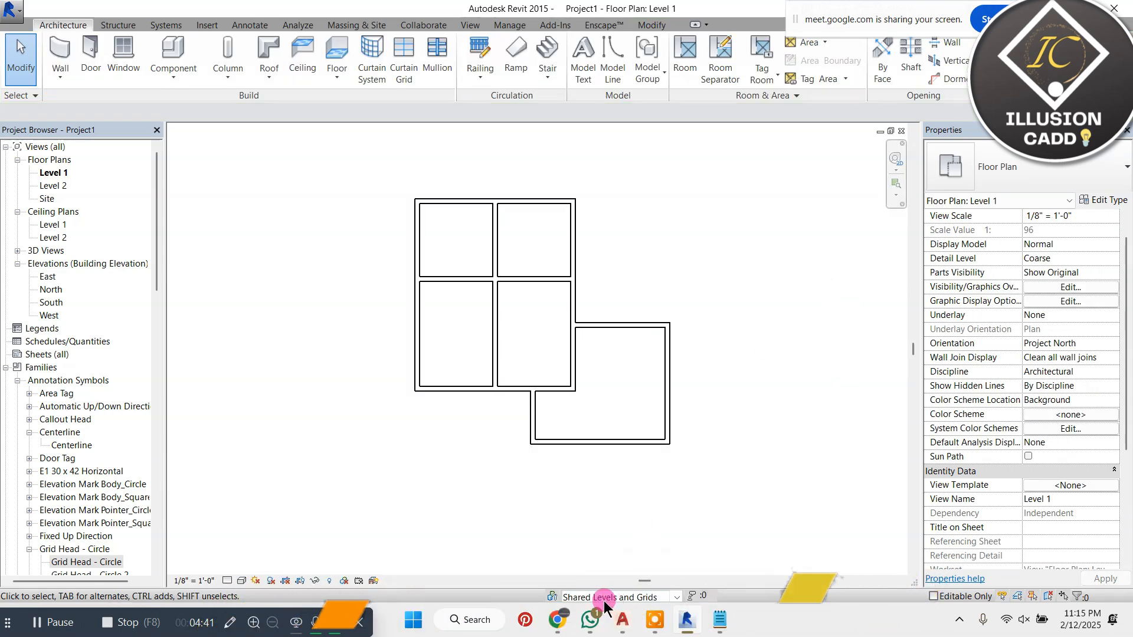
# Step: Review the project's worksets, highlighting Workset1 in the list, and close the Worksets dialog
pyautogui.click(554, 597)
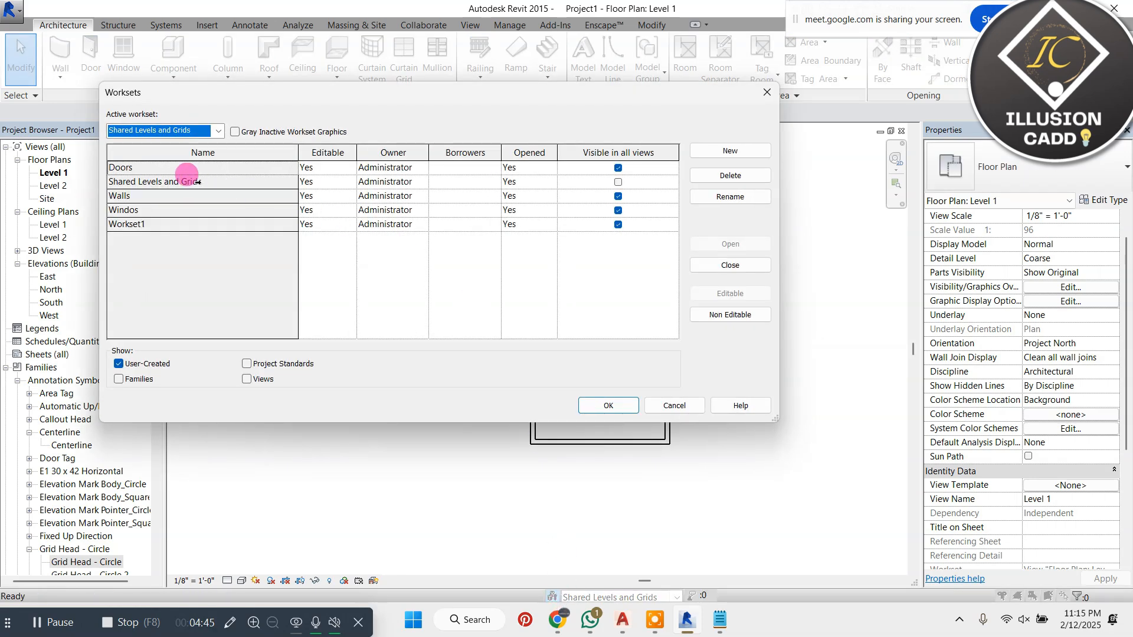
pyautogui.click(246, 226)
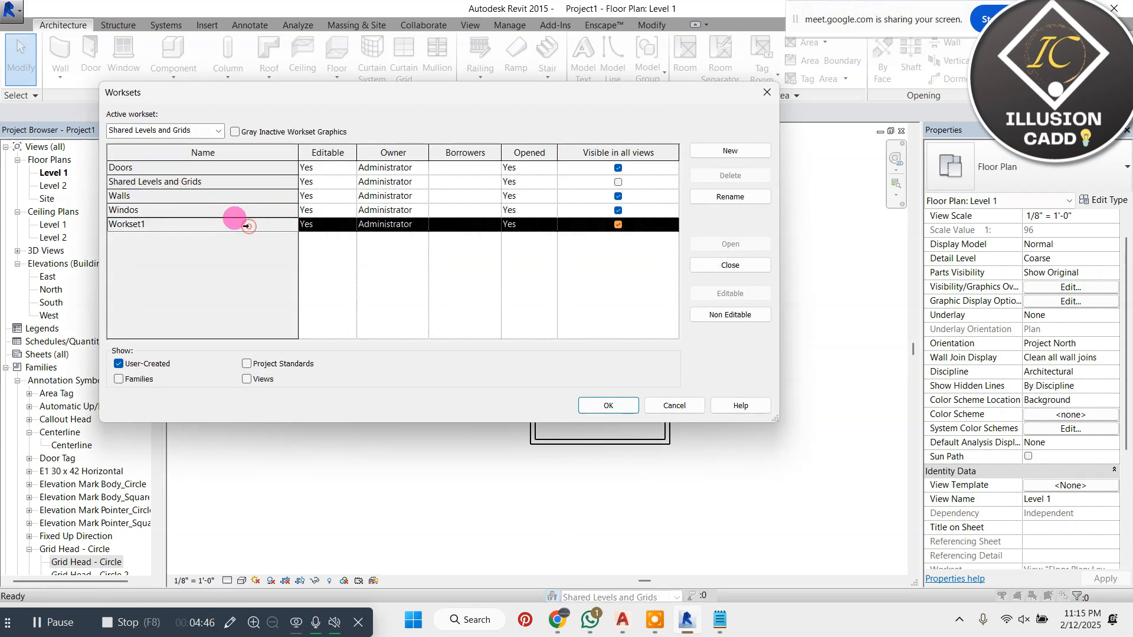
pyautogui.click(604, 405)
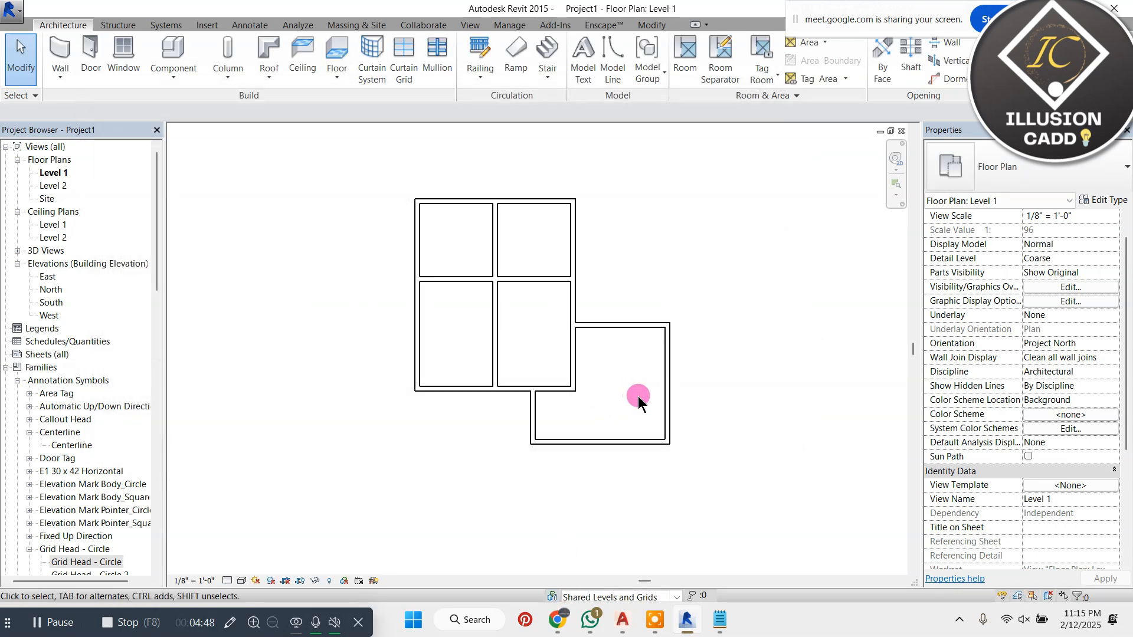
pyautogui.click(88, 51)
pyautogui.press('Escape')
pyautogui.press('Escape')
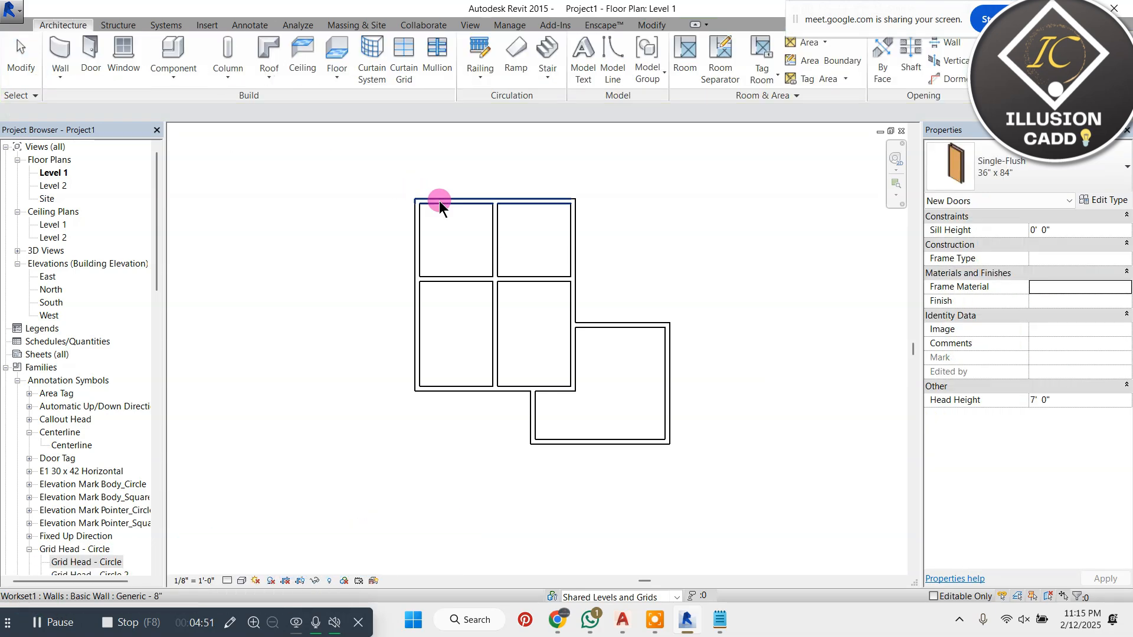
pyautogui.scroll(-4, 988, 459)
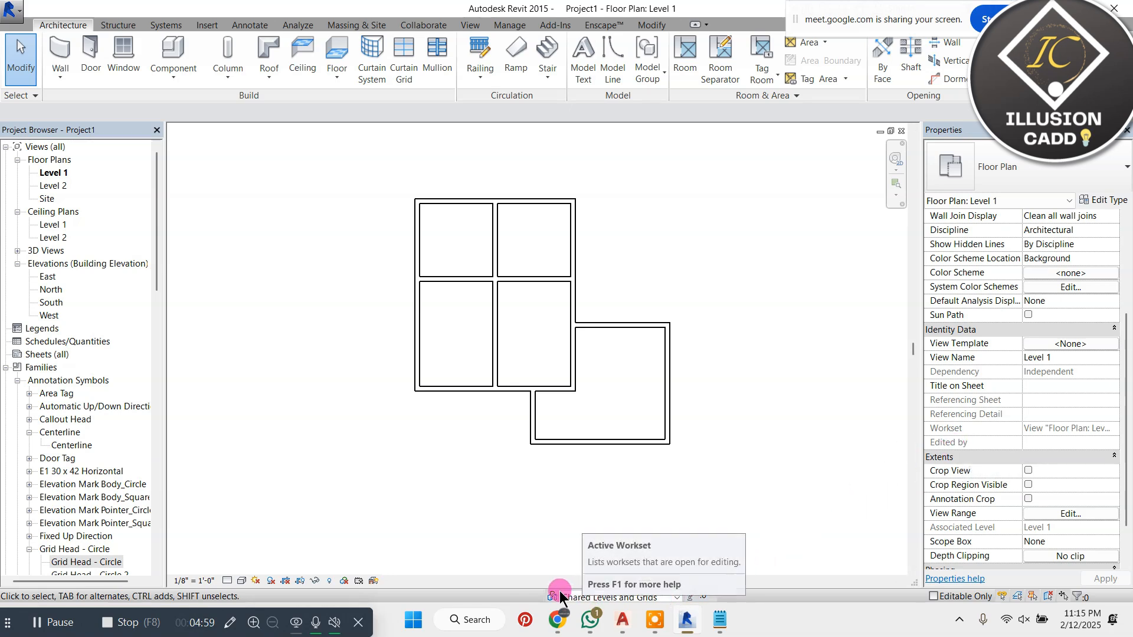
# Step: Make Workset1 the active workset and place seven Single-Flush 36" x 84" doors in the plan's outer walls
pyautogui.click(676, 597)
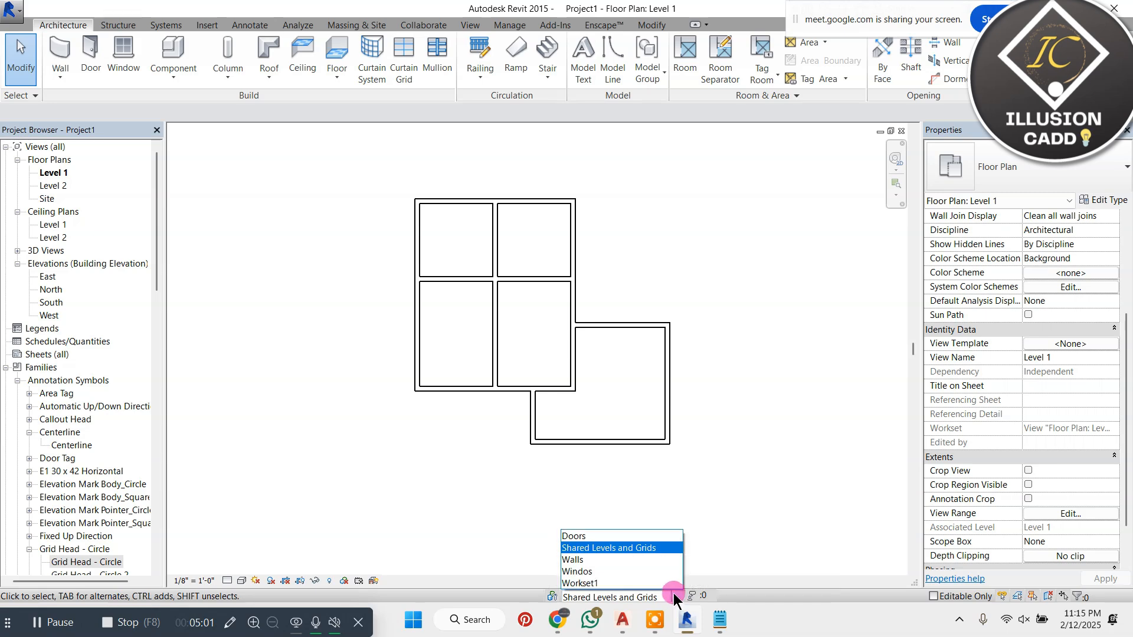
pyautogui.click(635, 581)
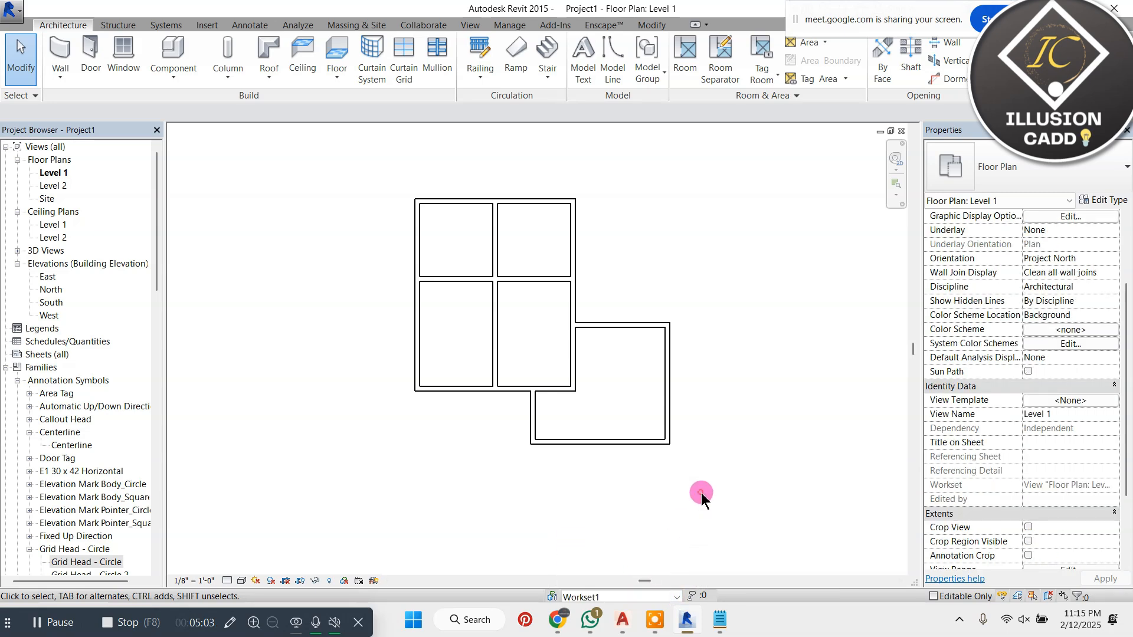
pyautogui.click(91, 53)
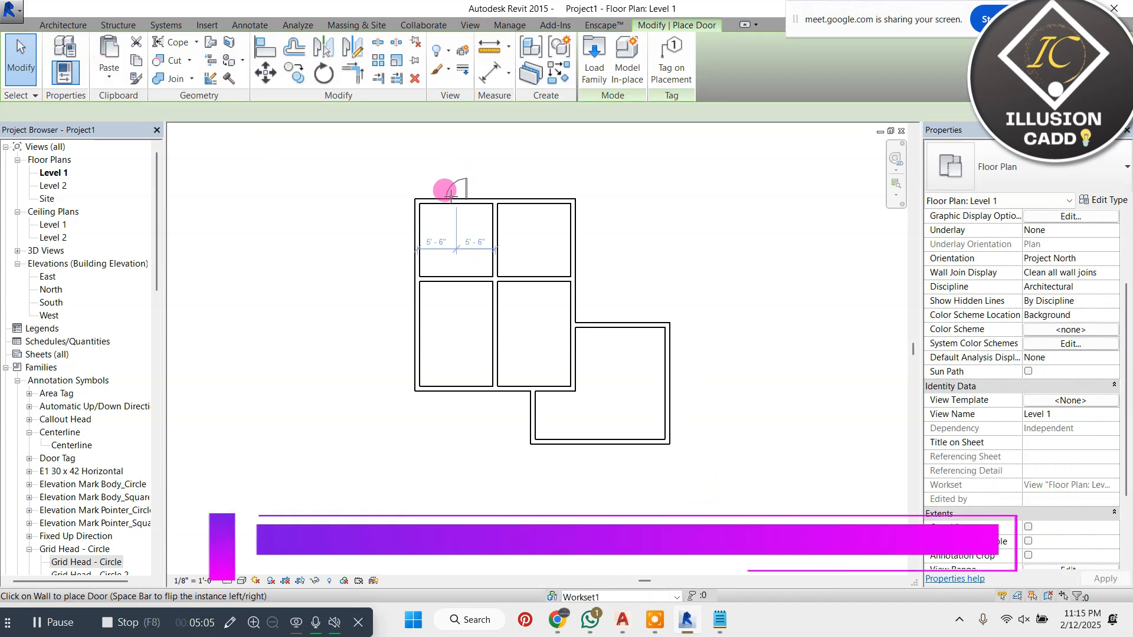
pyautogui.click(440, 195)
pyautogui.click(533, 197)
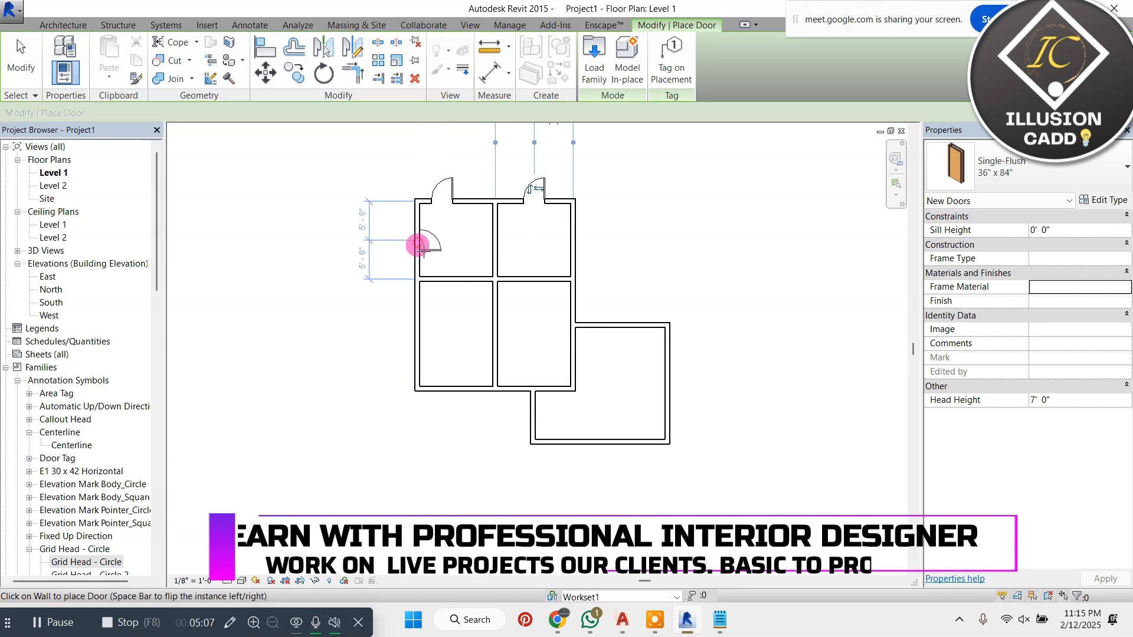
pyautogui.click(417, 241)
pyautogui.click(412, 319)
pyautogui.click(571, 244)
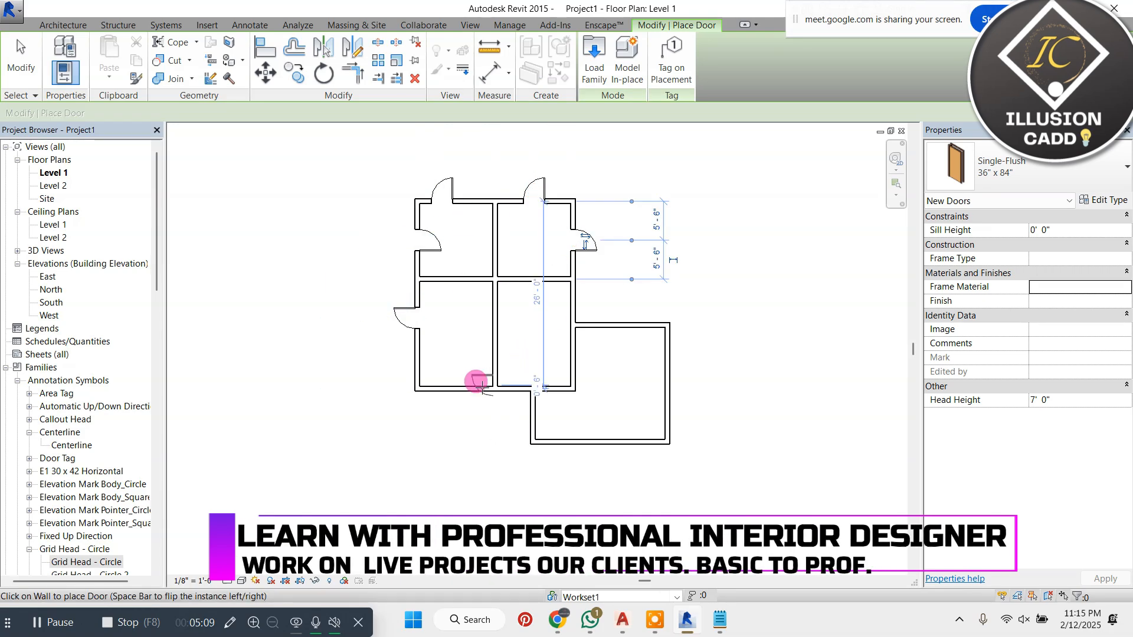
pyautogui.click(464, 390)
pyautogui.click(605, 325)
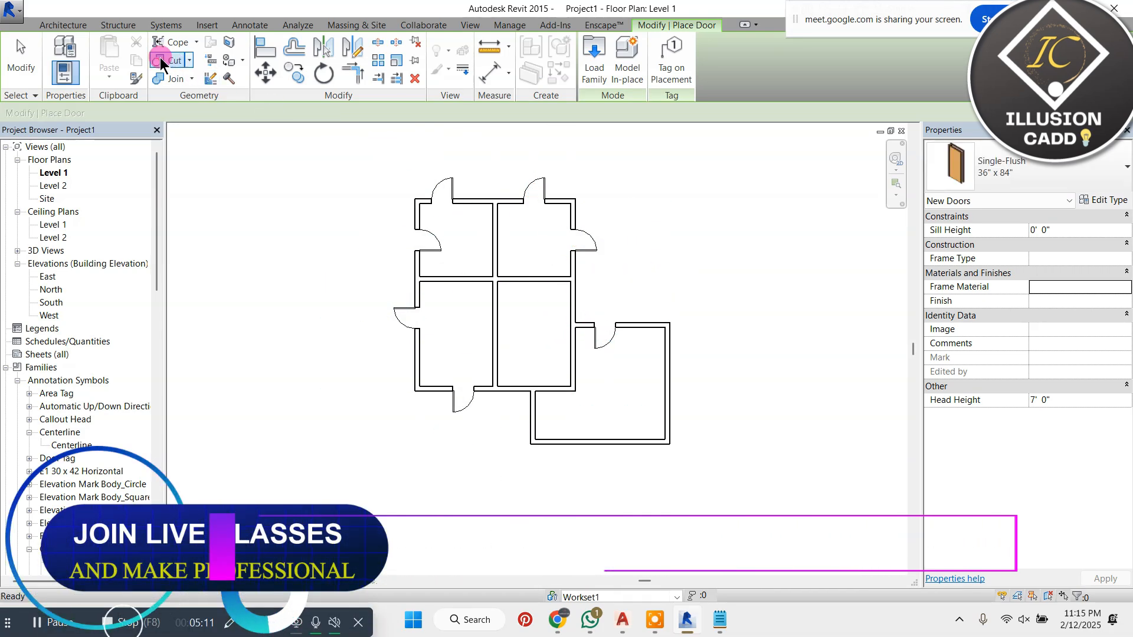
pyautogui.press('Escape')
pyautogui.press('Escape')
# Step: Place five Fixed 36" x 48" windows, one in the upper-left room's top wall and four in the interior partitions
pyautogui.click(123, 57)
pyautogui.scroll(2, 499, 212)
pyautogui.click(466, 194)
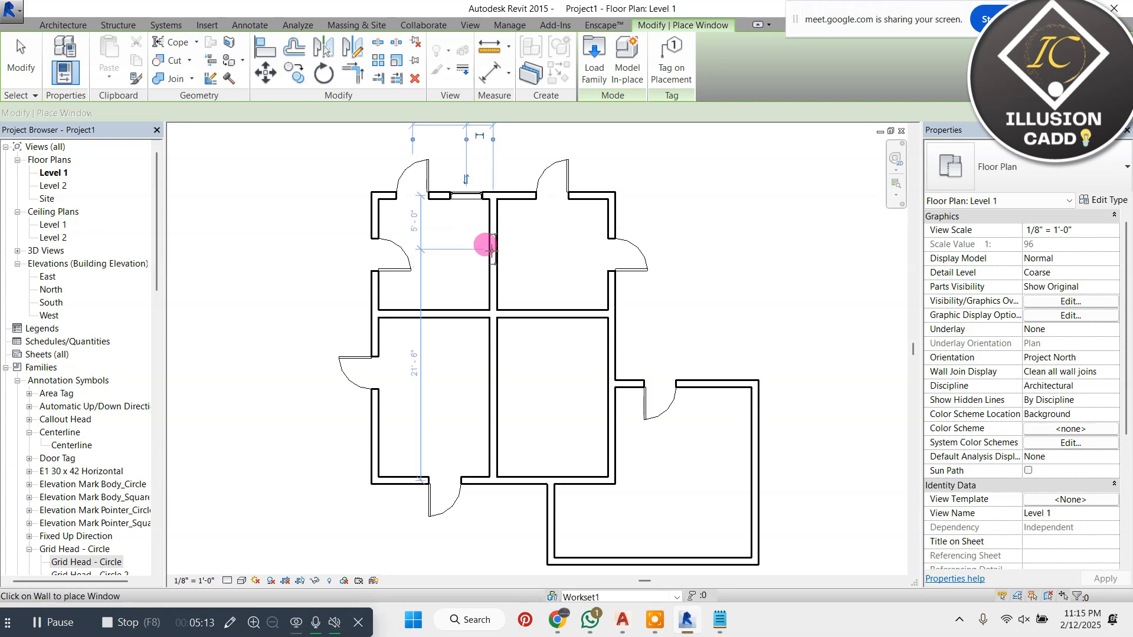
pyautogui.click(491, 249)
pyautogui.click(557, 308)
pyautogui.click(444, 310)
pyautogui.click(492, 421)
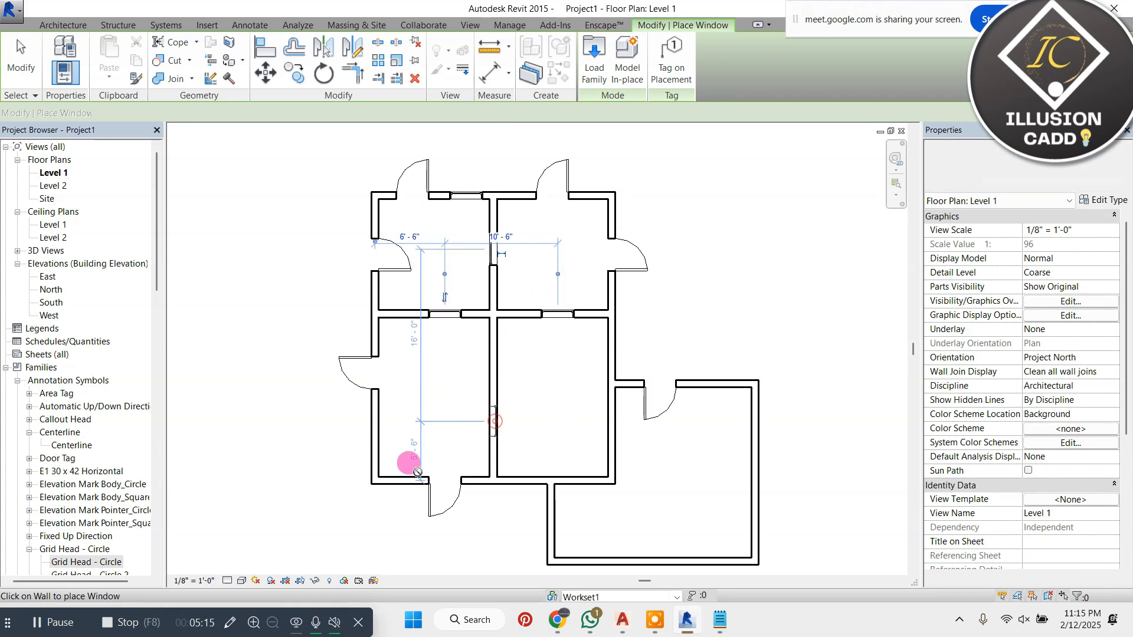
# Step: Place five Fixed 36" x 48" windows in the lower-right room: two in its bottom wall and three in its side walls
pyautogui.click(612, 441)
pyautogui.click(755, 441)
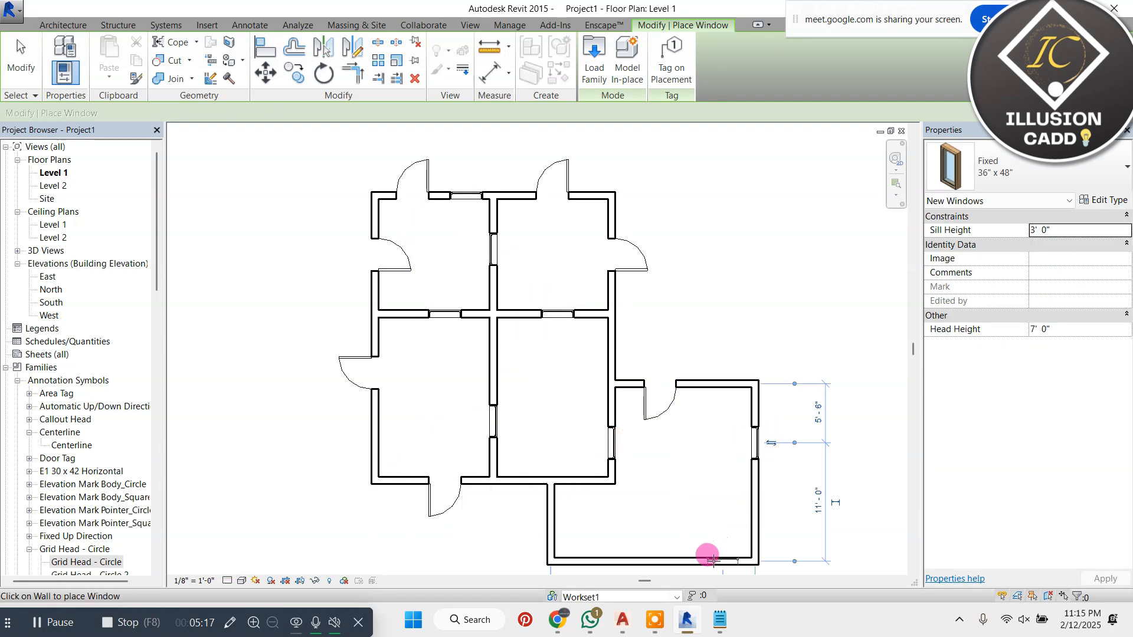
pyautogui.click(711, 560)
pyautogui.moveTo(618, 531); pyautogui.dragTo(623, 490, button='middle')
pyautogui.click(560, 483)
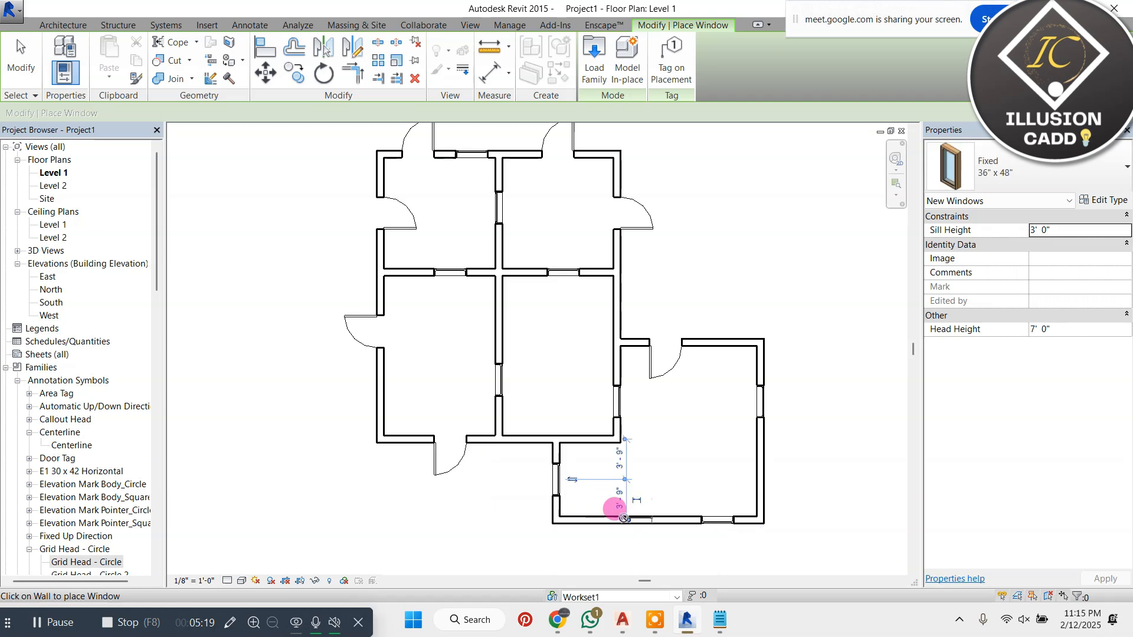
pyautogui.click(615, 519)
pyautogui.scroll(-3, 512, 424)
pyautogui.scroll(2, 665, 437)
pyautogui.press('Escape')
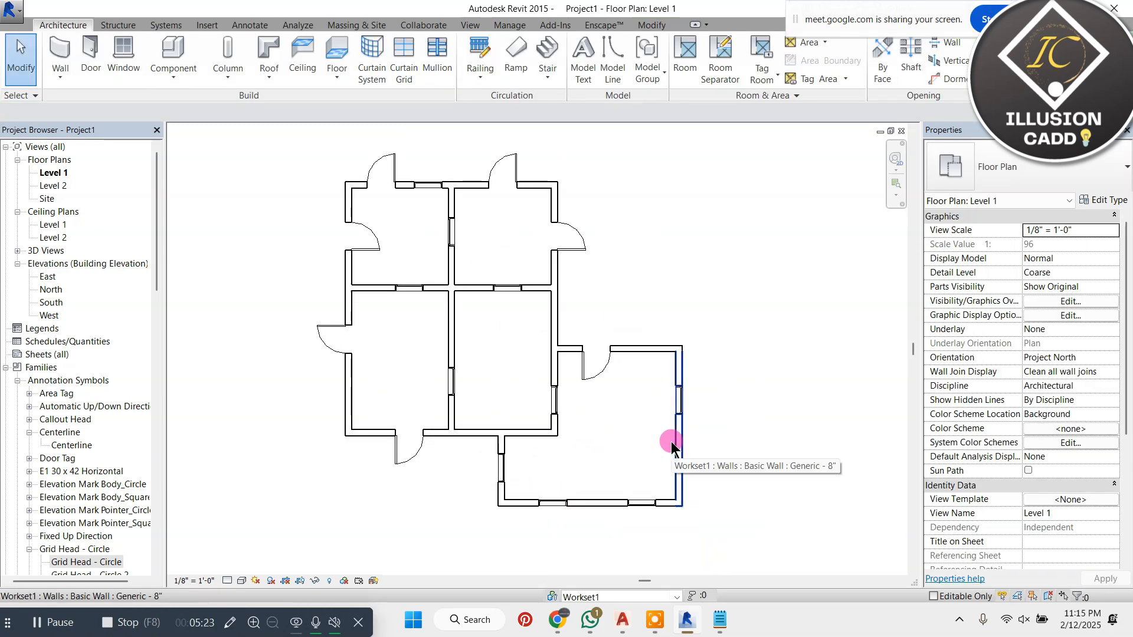
# Step: Open the default 3D view of the building and display it in the Shaded visual style
pyautogui.scroll(-1, 592, 298)
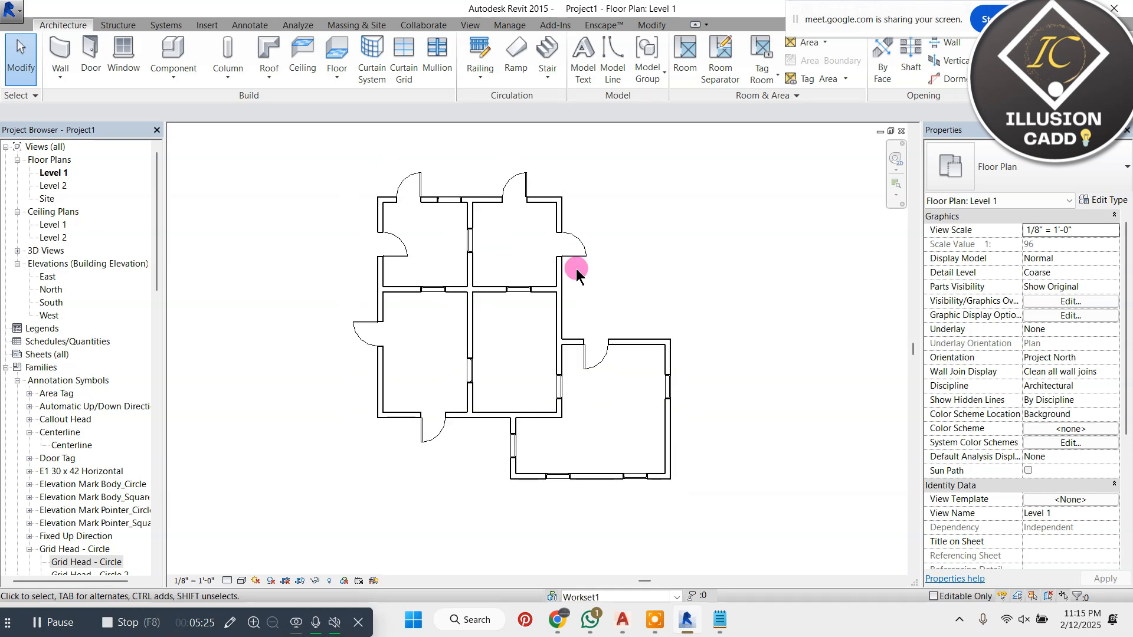
pyautogui.scroll(1, 707, 313)
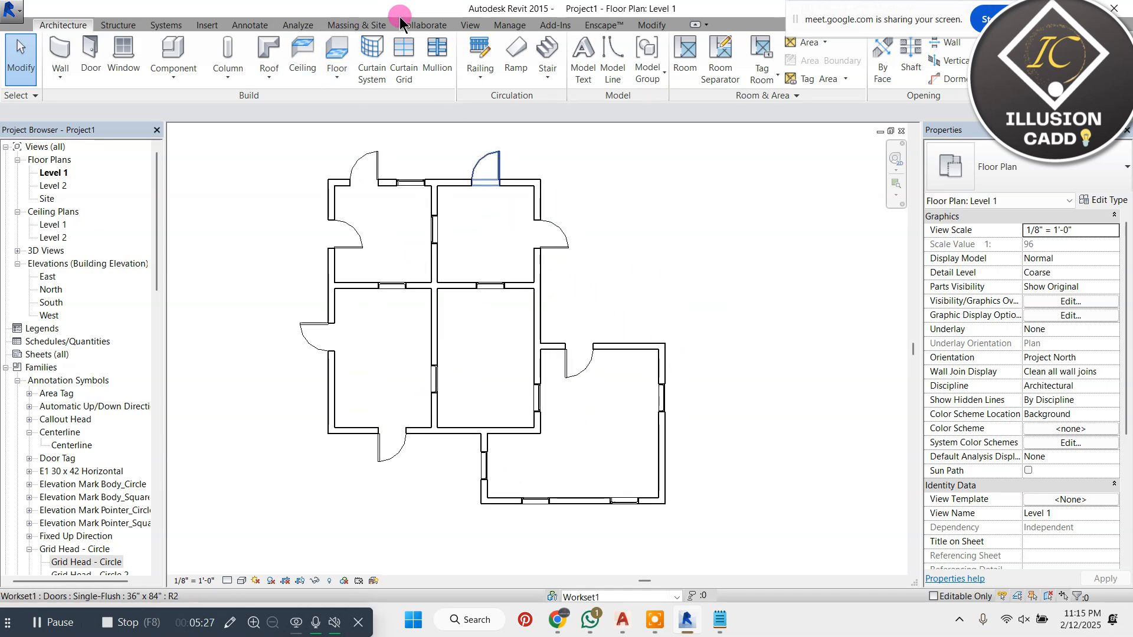
pyautogui.click(471, 26)
pyautogui.click(421, 65)
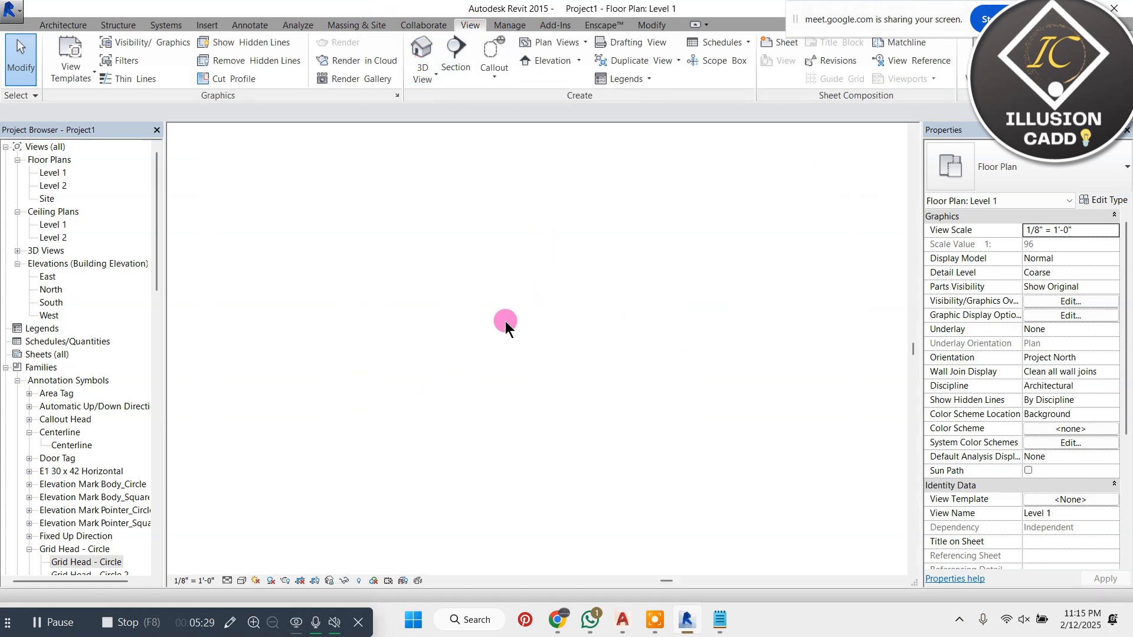
pyautogui.scroll(3, 464, 319)
pyautogui.keyDown('shift'); pyautogui.moveTo(657, 339); pyautogui.dragTo(463, 361, button='middle'); pyautogui.keyUp('shift')
pyautogui.click(241, 581)
pyautogui.click(299, 517)
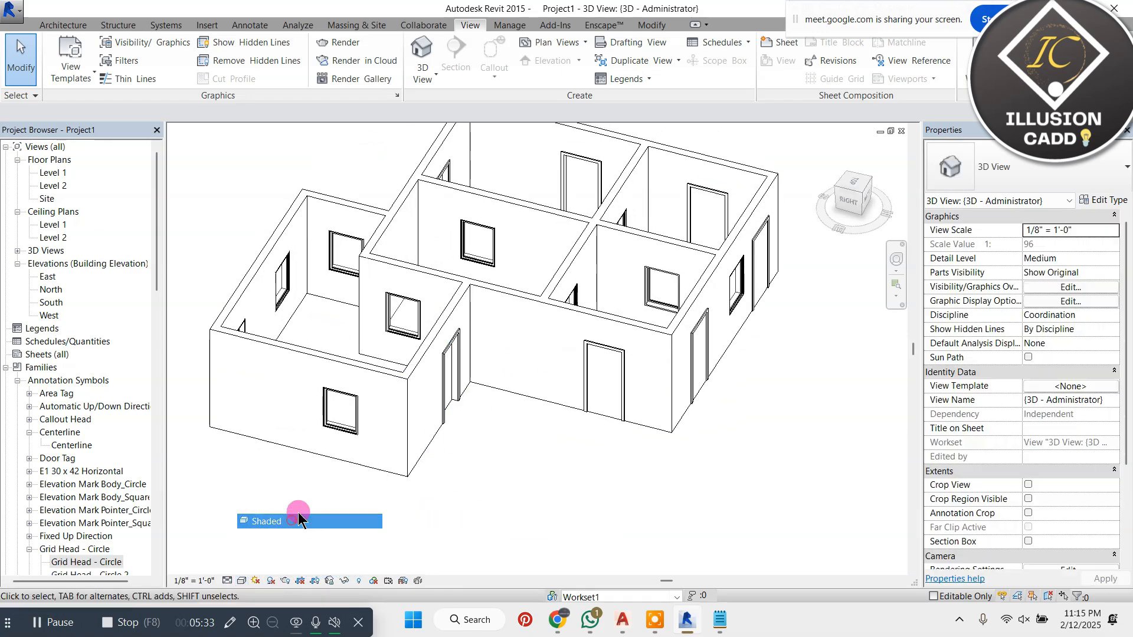
pyautogui.moveTo(298, 516)
pyautogui.keyDown('shift'); pyautogui.mouseDown(button='middle')
pyautogui.moveTo(974, 383)
pyautogui.moveTo(1130, 365)
pyautogui.mouseUp(button='middle'); pyautogui.keyUp('shift')
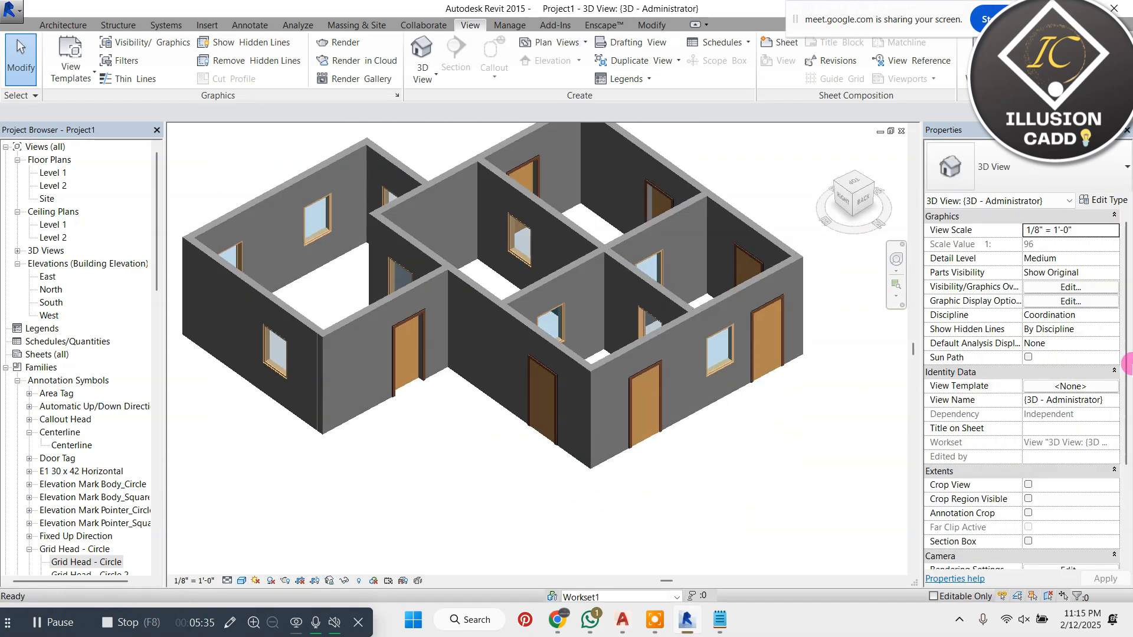
# Step: Return to the Level 1 floor plan and review the project's worksets in the Worksets dialog
pyautogui.doubleClick(53, 172)
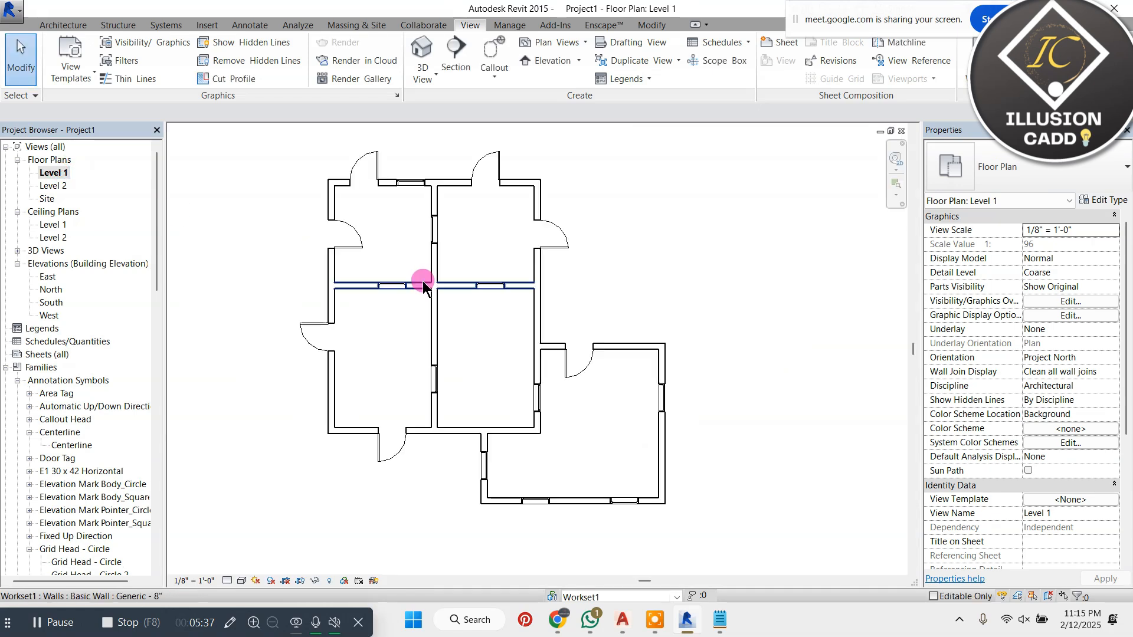
pyautogui.scroll(-3, 516, 299)
pyautogui.scroll(4, 516, 299)
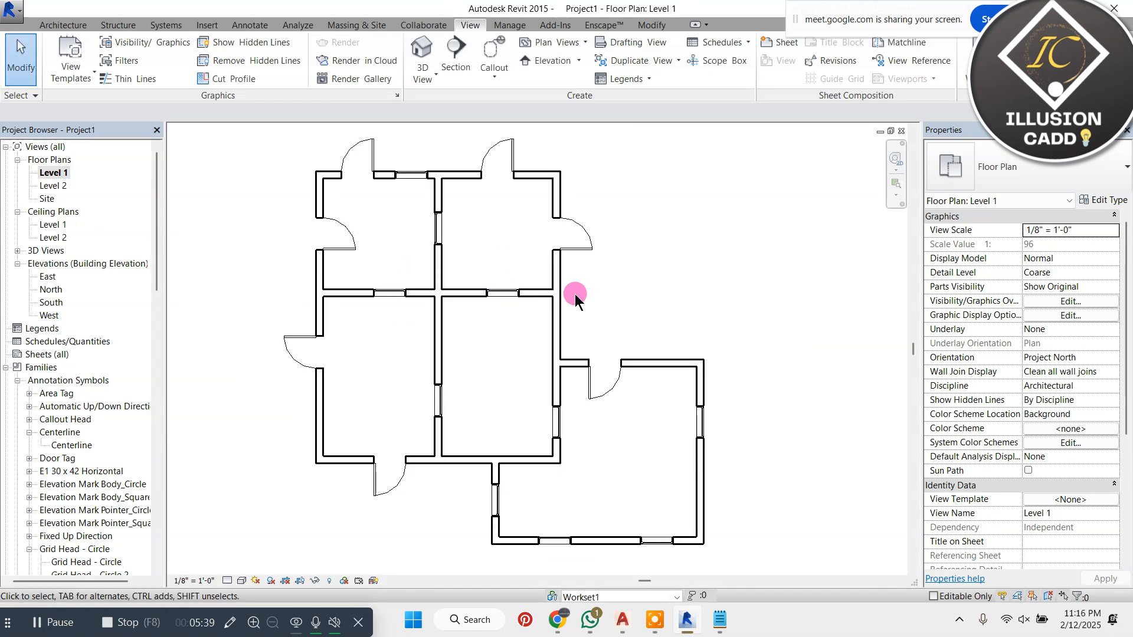
pyautogui.click(551, 598)
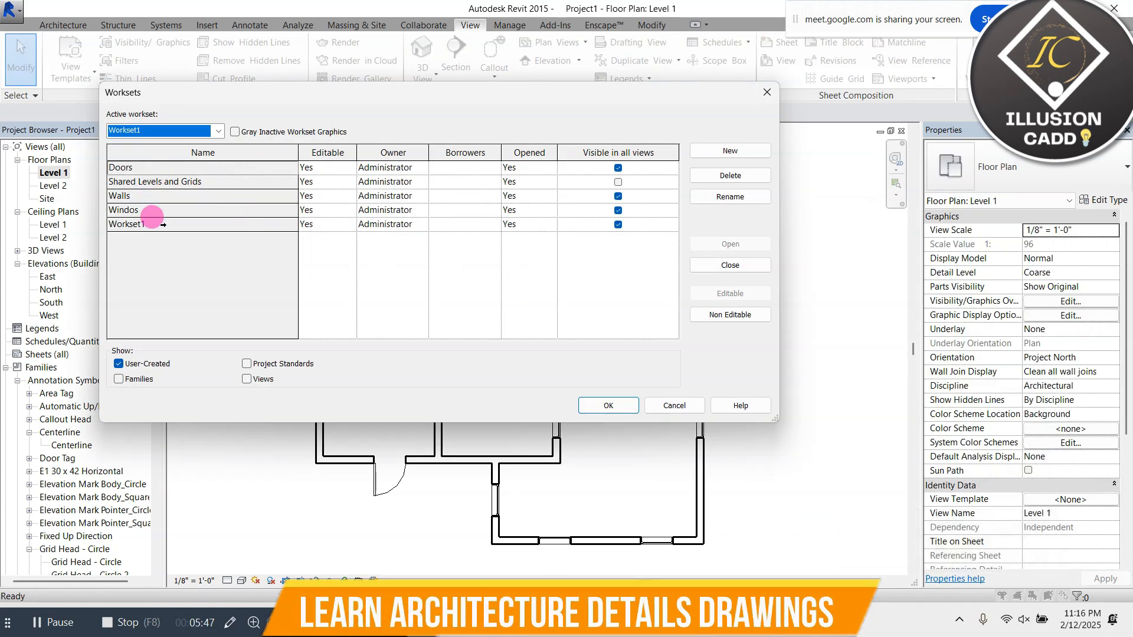
pyautogui.click(608, 405)
# Step: Select all ten walls of the layout and assign them to the Walls workset
pyautogui.scroll(-3, 991, 407)
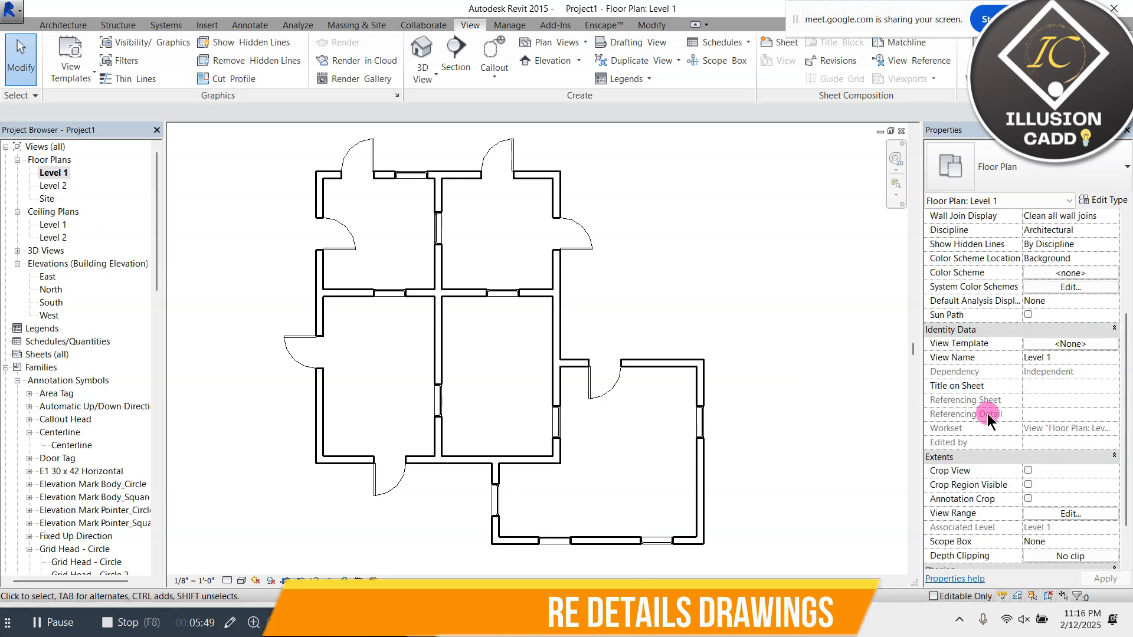
pyautogui.moveTo(613, 269); pyautogui.dragTo(536, 304)
pyautogui.keyDown('ctrl'); pyautogui.click(458, 177); pyautogui.keyUp('ctrl')
pyautogui.keyDown('ctrl'); pyautogui.click(442, 192); pyautogui.keyUp('ctrl')
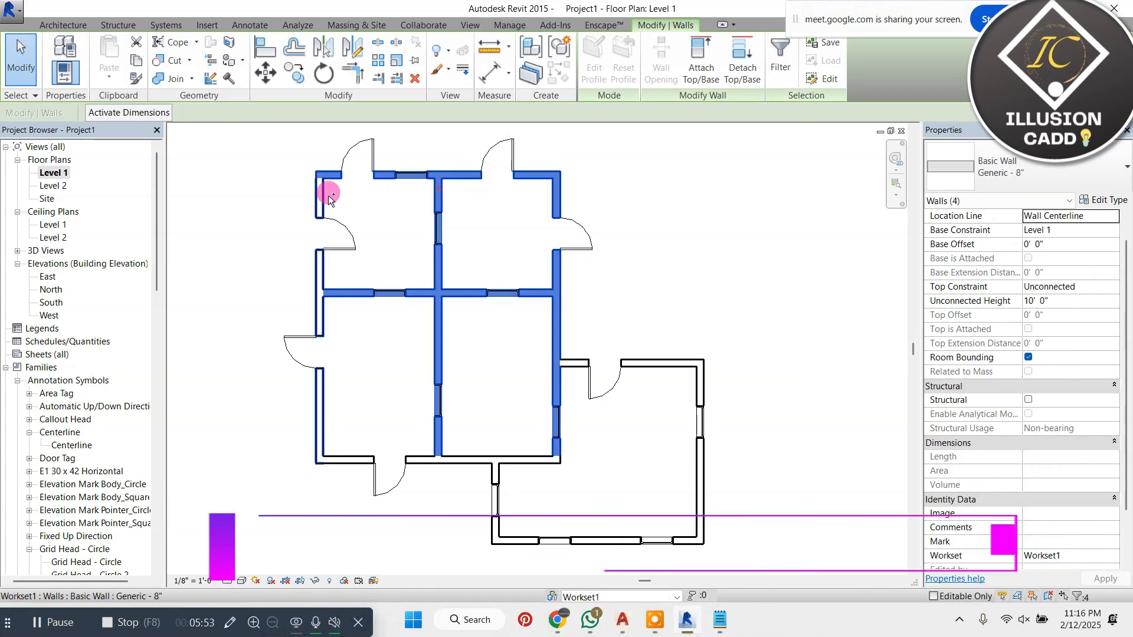
pyautogui.keyDown('ctrl'); pyautogui.click(324, 181); pyautogui.keyUp('ctrl')
pyautogui.keyDown('ctrl'); pyautogui.click(424, 458); pyautogui.keyUp('ctrl')
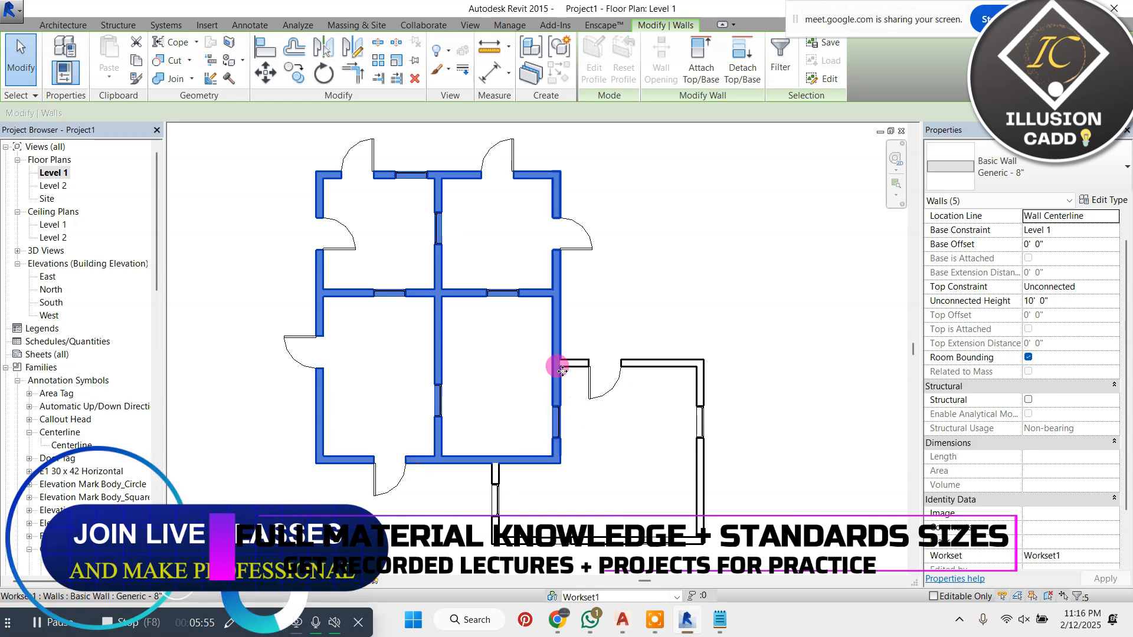
pyautogui.keyDown('ctrl'); pyautogui.click(564, 363); pyautogui.keyUp('ctrl')
pyautogui.keyDown('ctrl'); pyautogui.click(699, 459); pyautogui.keyUp('ctrl')
pyautogui.keyDown('ctrl'); pyautogui.click(625, 540); pyautogui.keyUp('ctrl')
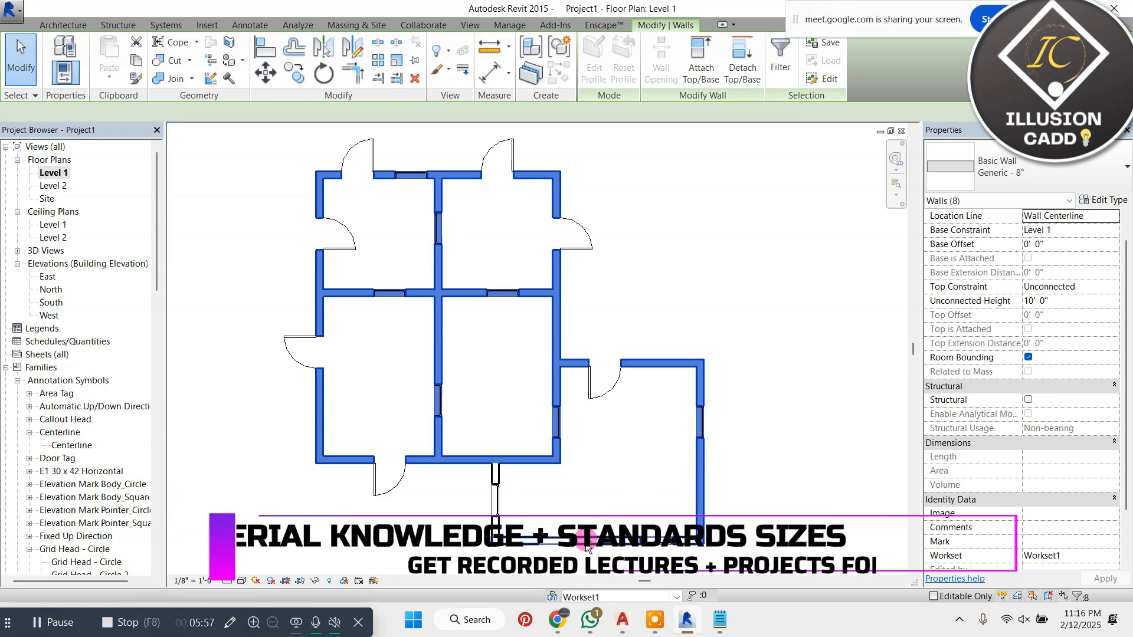
pyautogui.keyDown('ctrl'); pyautogui.click(496, 502); pyautogui.keyUp('ctrl')
pyautogui.scroll(-2, 445, 318)
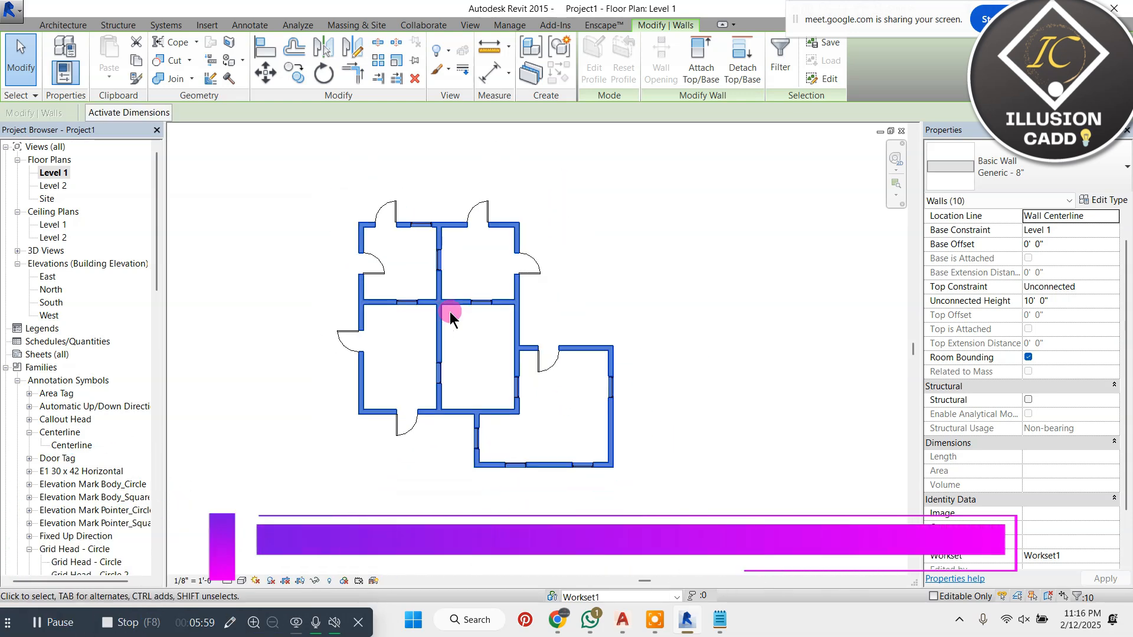
pyautogui.scroll(2, 478, 339)
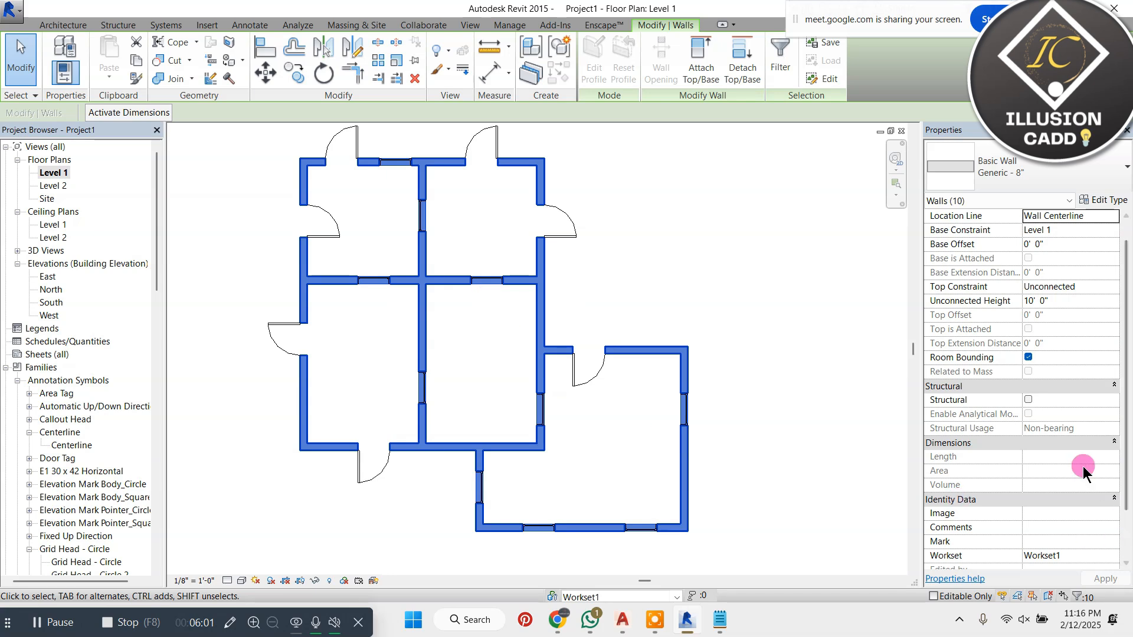
pyautogui.scroll(-3, 1082, 466)
pyautogui.click(1112, 485)
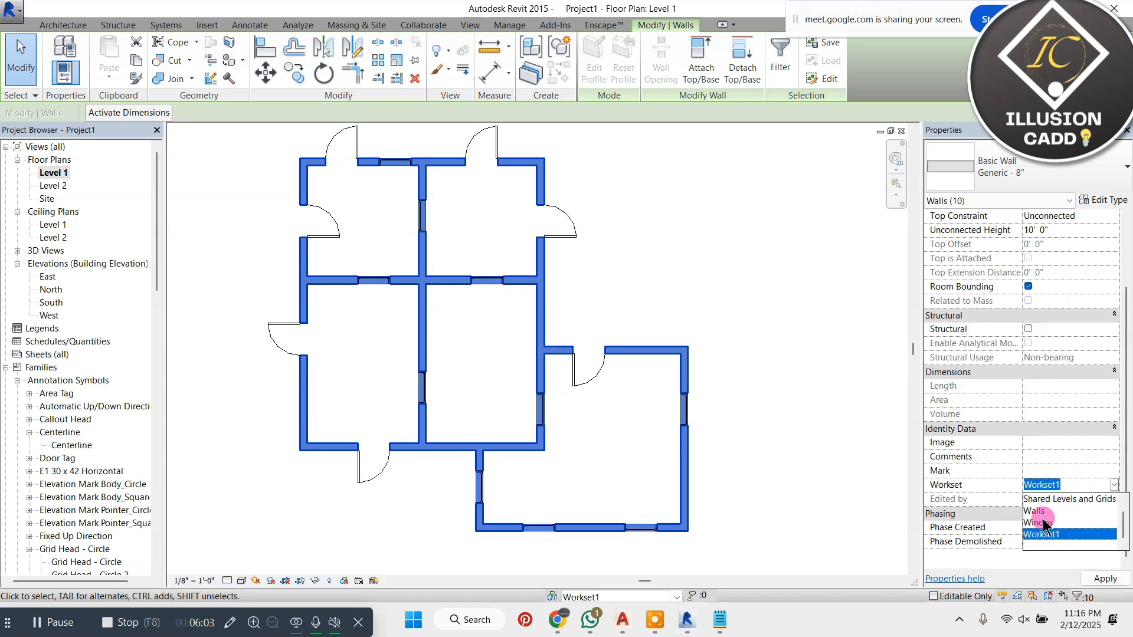
pyautogui.click(1042, 519)
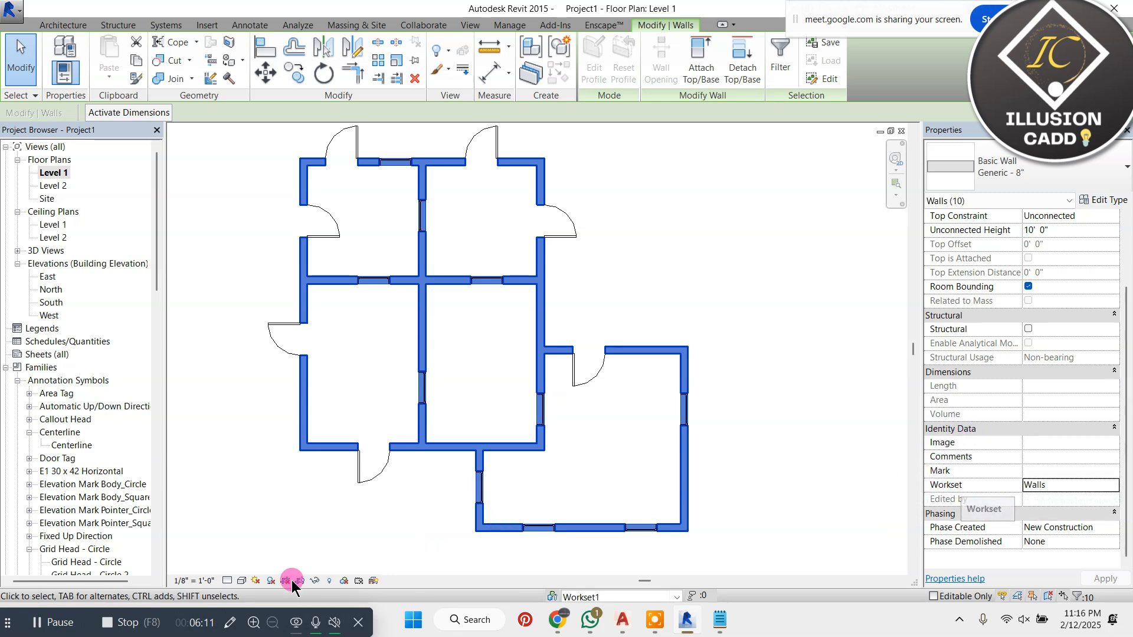
# Step: Mark the walls' identity data with the screen pen, then erase the mark and deselect the walls
pyautogui.click(229, 623)
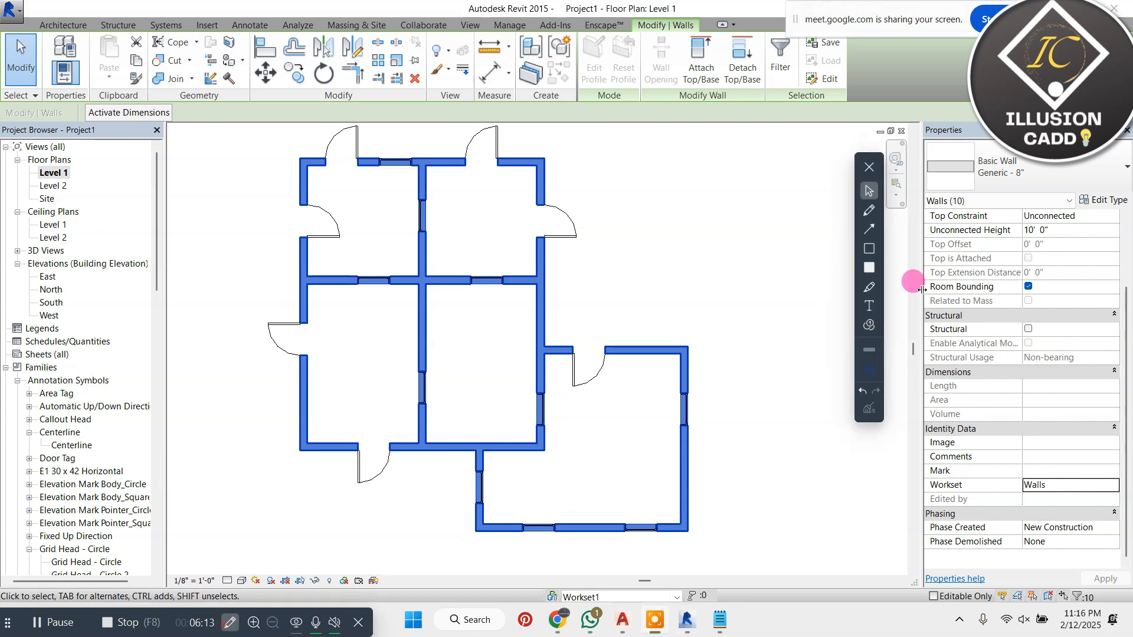
pyautogui.moveTo(1044, 425)
pyautogui.mouseDown()
pyautogui.moveTo(998, 420)
pyautogui.moveTo(1016, 407)
pyautogui.mouseUp()
pyautogui.click(865, 406)
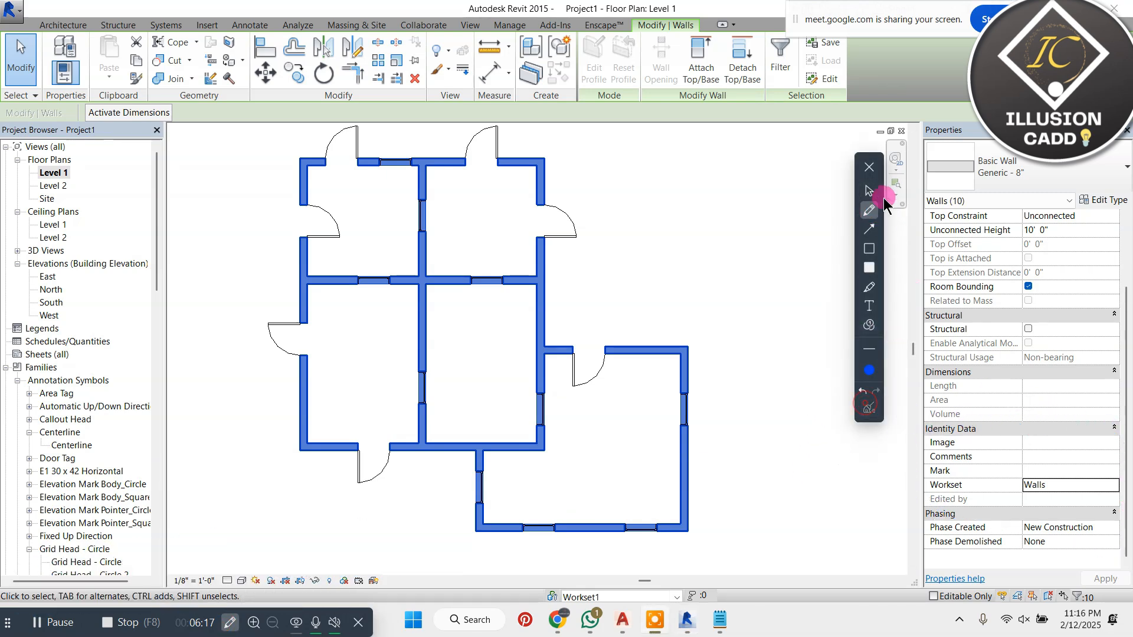
pyautogui.click(870, 168)
pyautogui.click(782, 363)
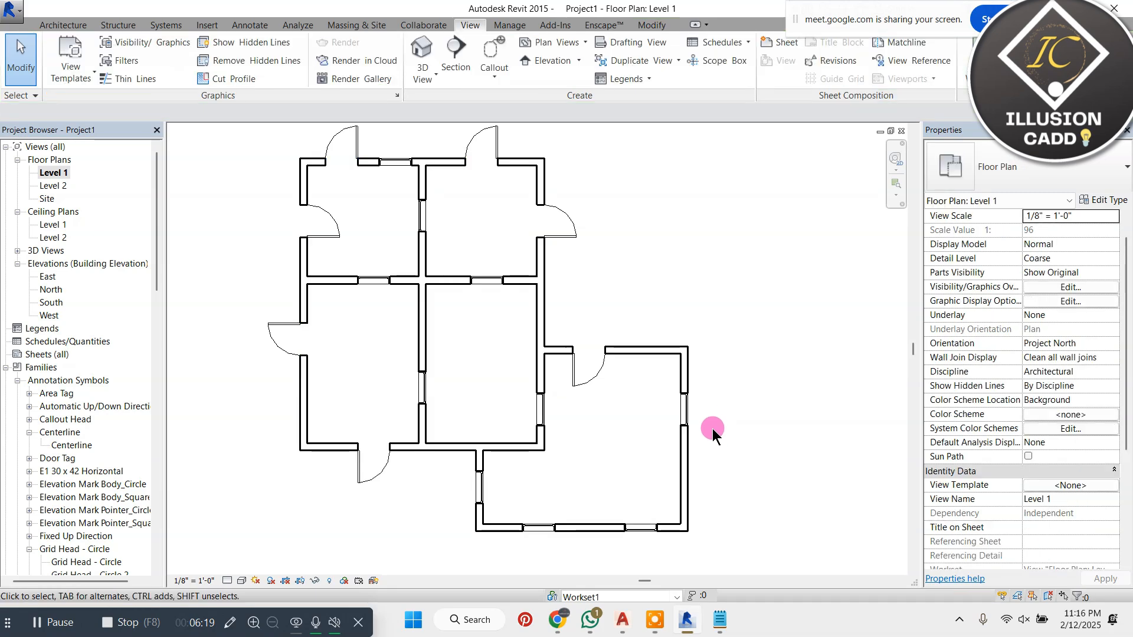
# Step: Check which workset the lower-right room's top wall is assigned to
pyautogui.click(642, 359)
pyautogui.scroll(-3, 971, 482)
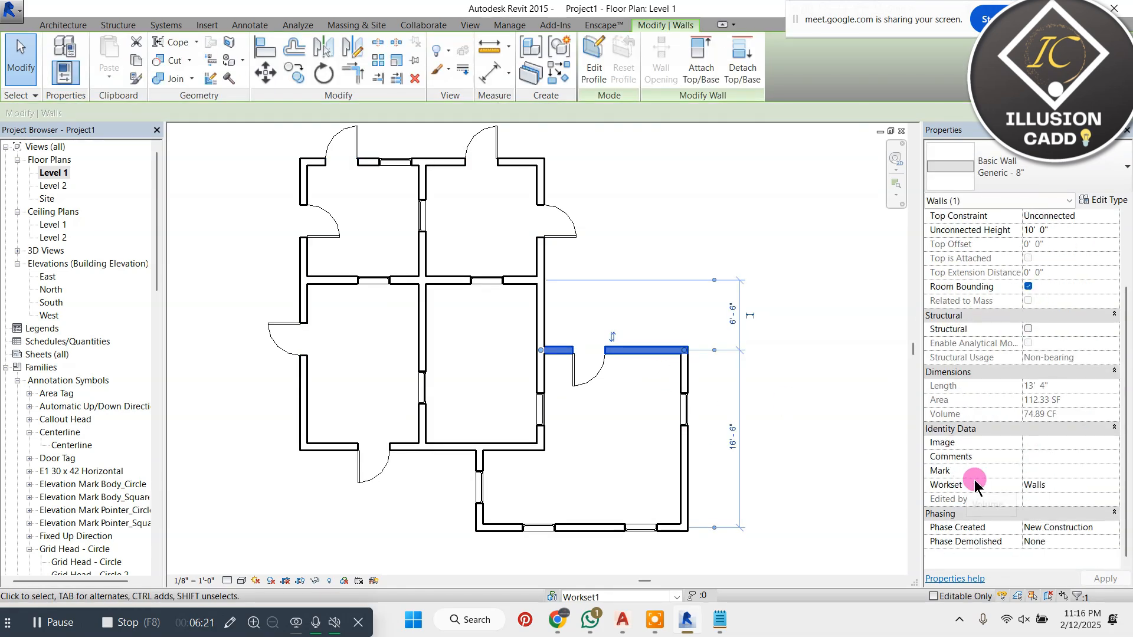
pyautogui.press('Escape')
pyautogui.click(357, 146)
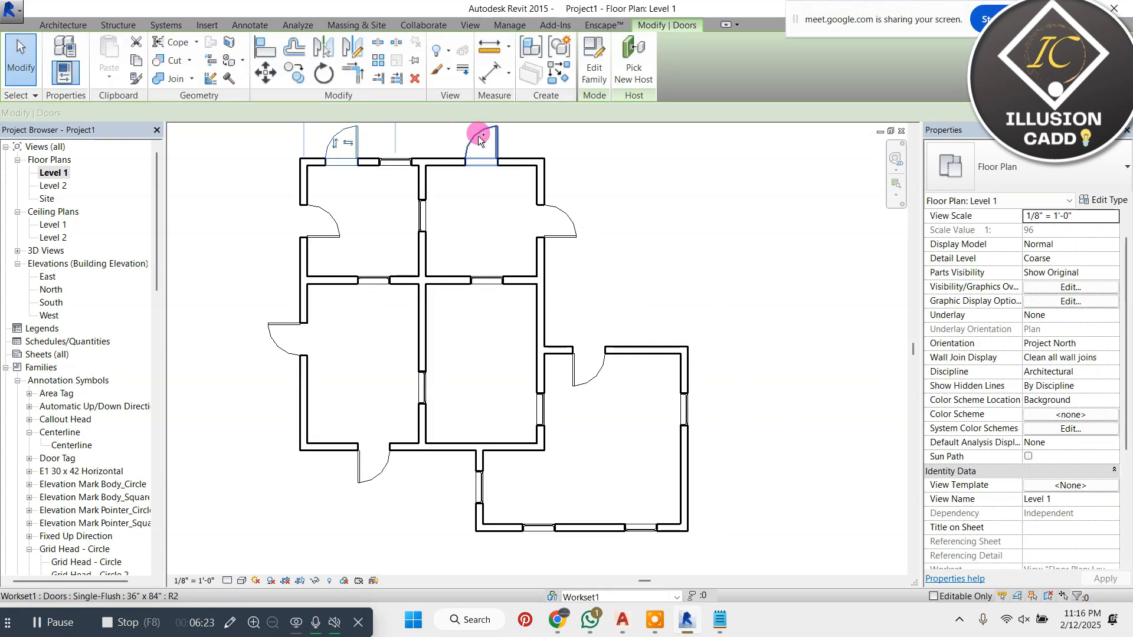
pyautogui.keyDown('ctrl'); pyautogui.click(477, 136); pyautogui.keyUp('ctrl')
pyautogui.keyDown('ctrl'); pyautogui.click(560, 210); pyautogui.keyUp('ctrl')
pyautogui.keyDown('ctrl'); pyautogui.click(328, 236); pyautogui.keyUp('ctrl')
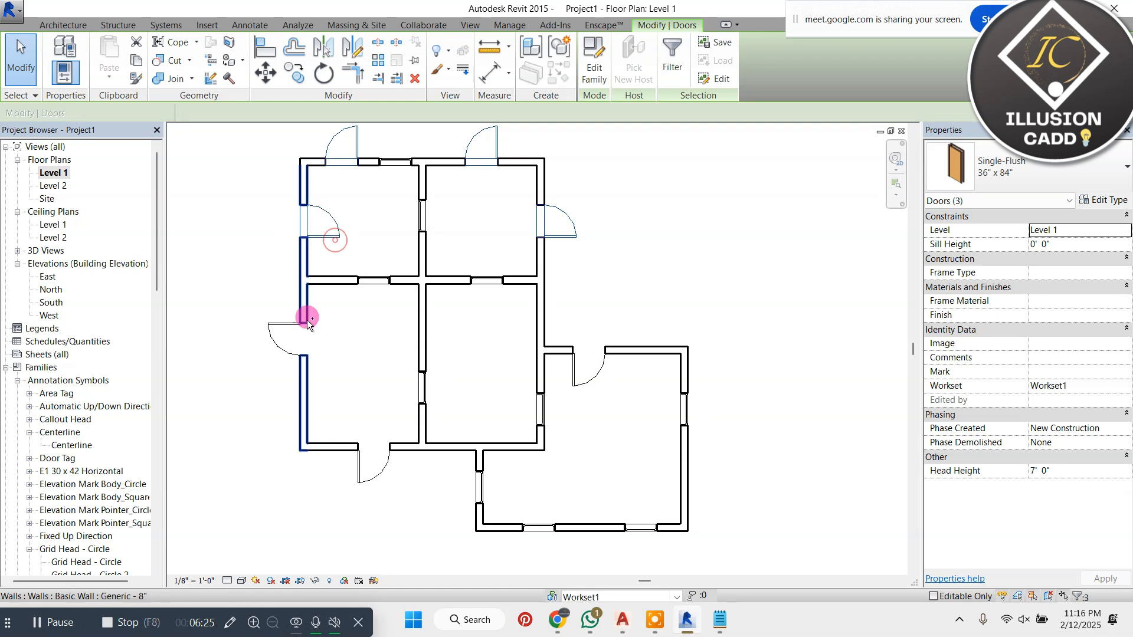
pyautogui.keyDown('ctrl'); pyautogui.click(285, 343); pyautogui.keyUp('ctrl')
pyautogui.keyDown('ctrl'); pyautogui.click(386, 461); pyautogui.keyUp('ctrl')
pyautogui.keyDown('ctrl'); pyautogui.click(593, 380); pyautogui.keyUp('ctrl')
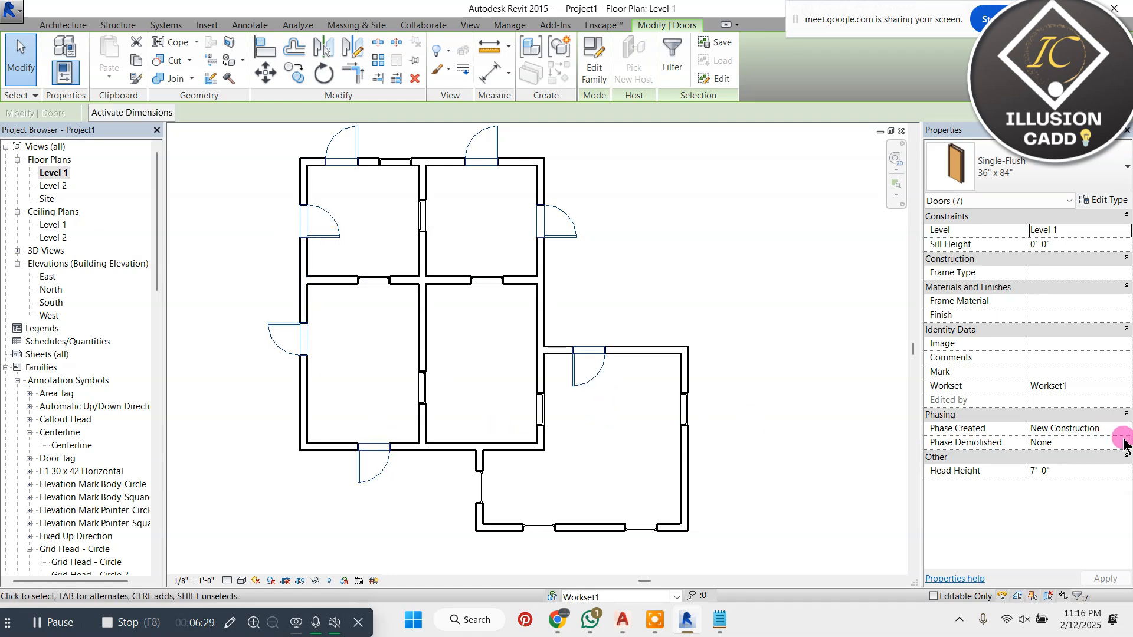
pyautogui.click(1126, 387)
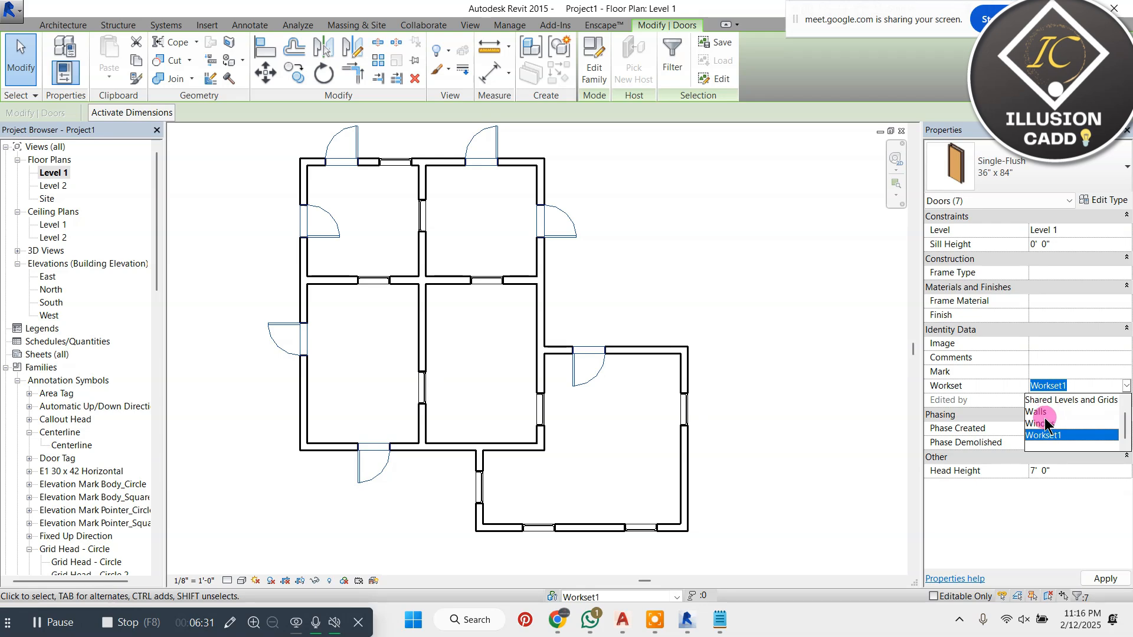
# Step: Review the project's worksets in the Worksets dialog, then leave it and clear the selection
pyautogui.click(564, 600)
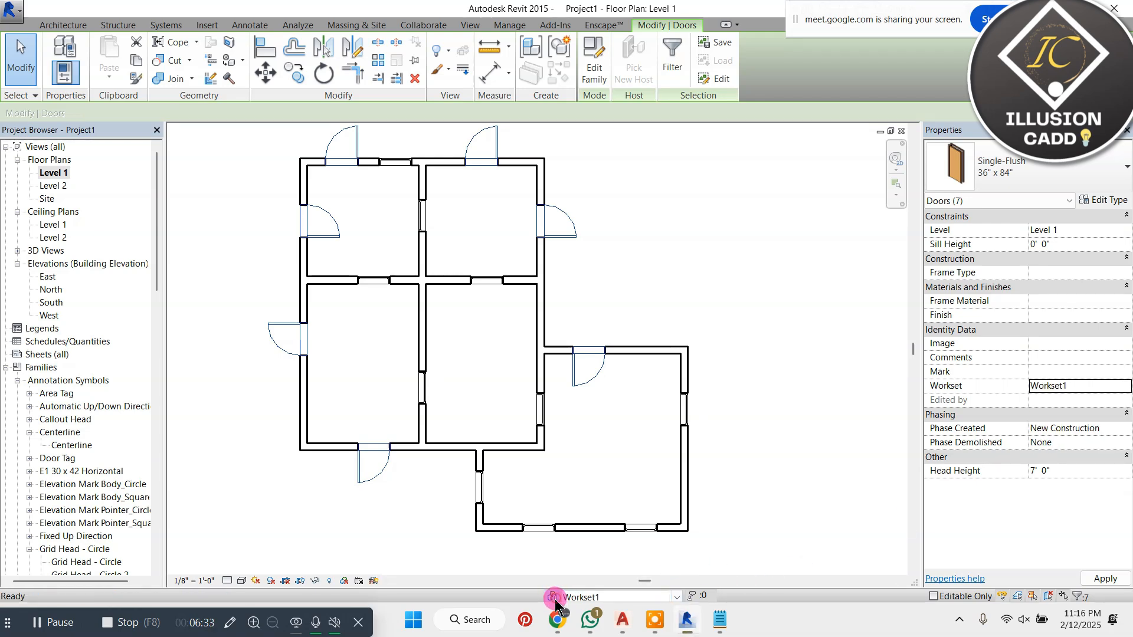
pyautogui.click(553, 596)
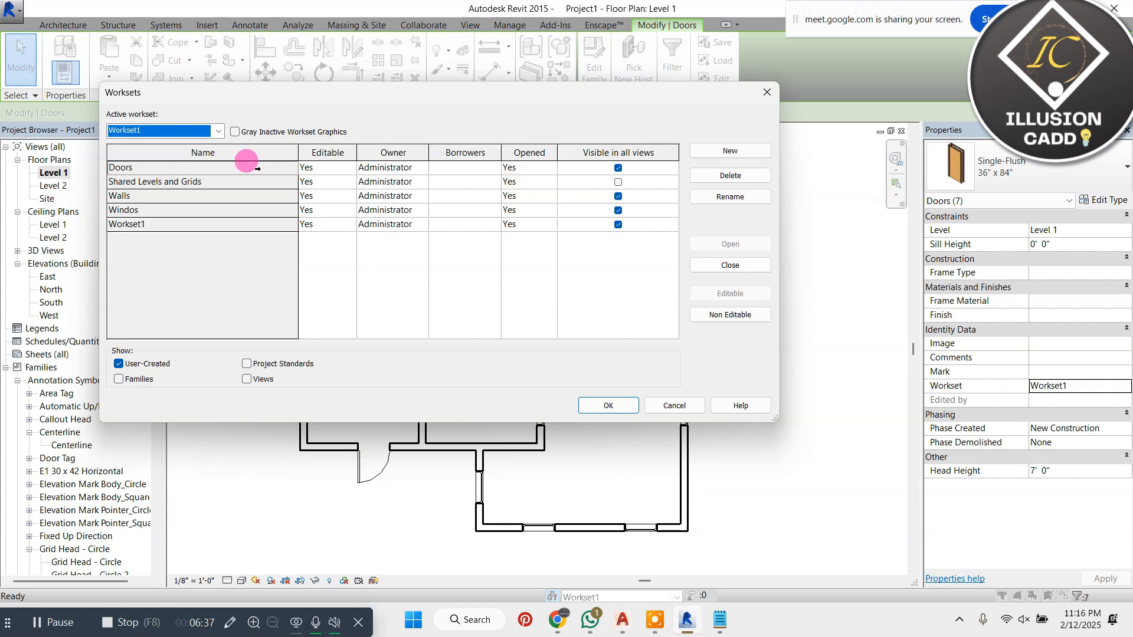
pyautogui.click(230, 170)
pyautogui.moveTo(231, 170); pyautogui.dragTo(219, 189)
pyautogui.press('Escape')
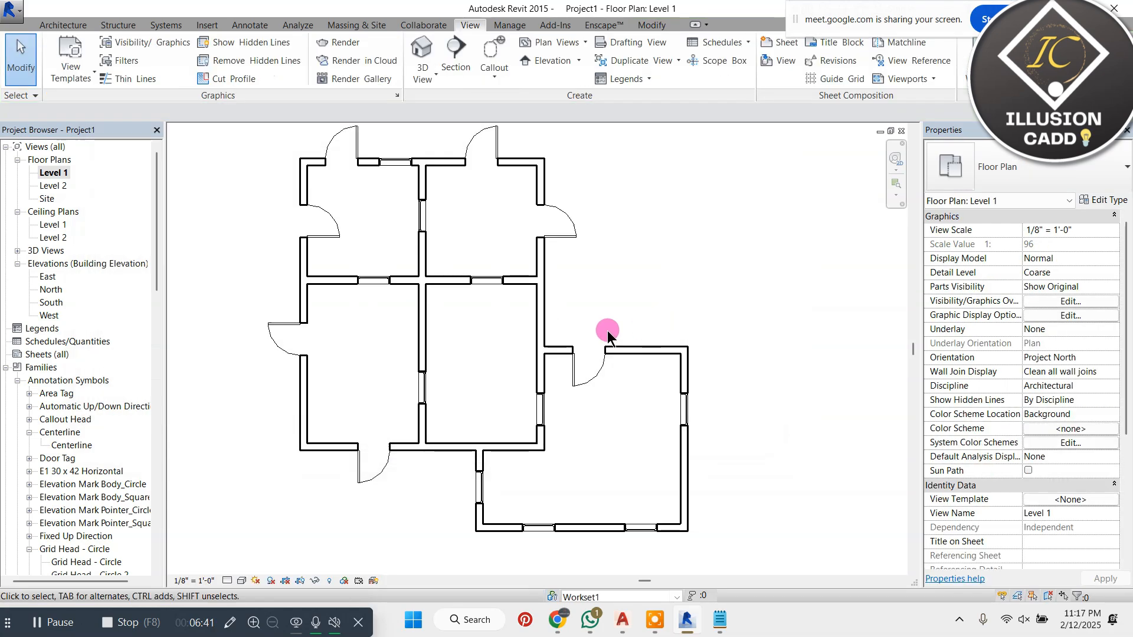
# Step: Assign the door in the lower-right room's top wall to the Doors workset
pyautogui.click(587, 384)
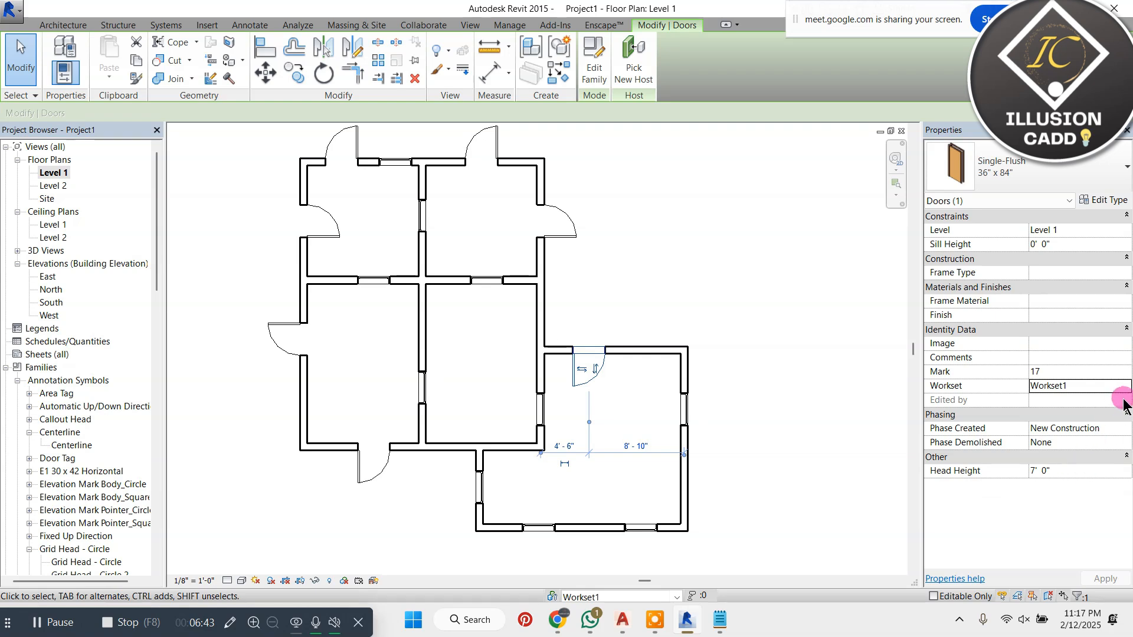
pyautogui.click(1127, 386)
pyautogui.scroll(1, 1068, 419)
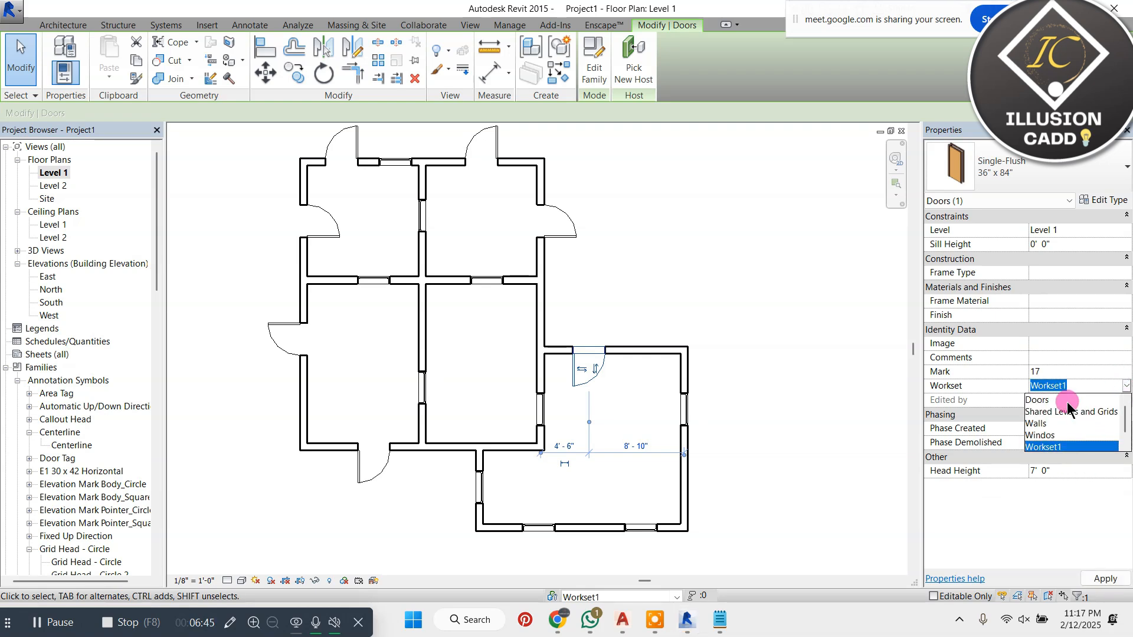
pyautogui.click(1047, 400)
# Step: Add the other six doors of the plan to the selection and assign them all to the Doors workset
pyautogui.keyDown('ctrl'); pyautogui.click(572, 234); pyautogui.keyUp('ctrl')
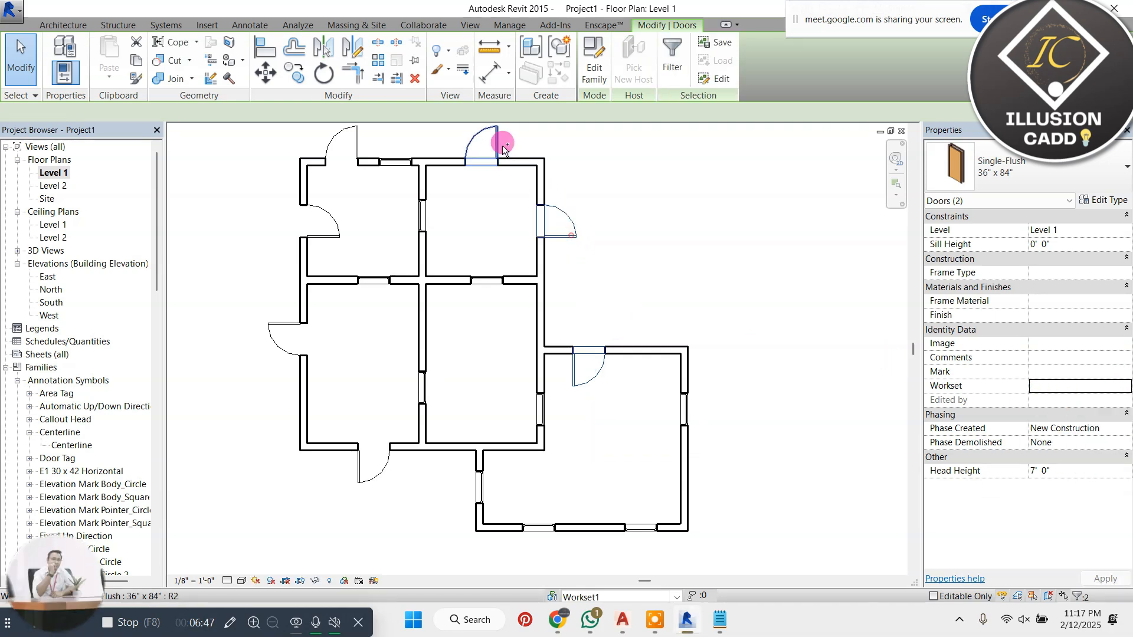
pyautogui.keyDown('ctrl'); pyautogui.click(499, 144); pyautogui.keyUp('ctrl')
pyautogui.keyDown('ctrl'); pyautogui.click(361, 139); pyautogui.keyUp('ctrl')
pyautogui.keyDown('ctrl'); pyautogui.click(329, 220); pyautogui.keyUp('ctrl')
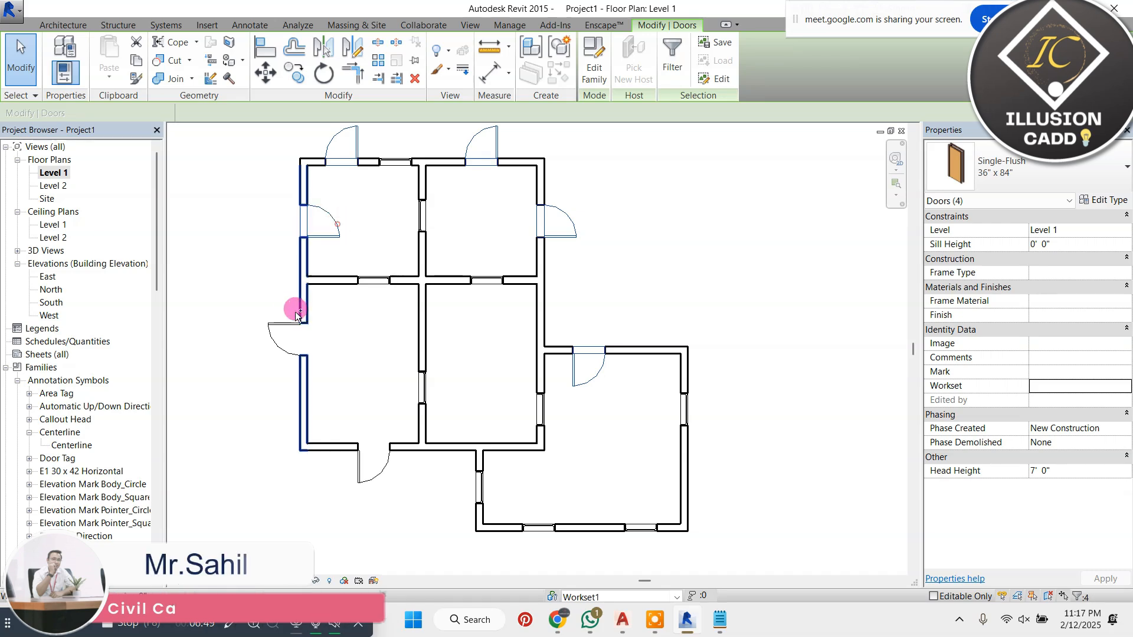
pyautogui.keyDown('ctrl'); pyautogui.click(297, 337); pyautogui.keyUp('ctrl')
pyautogui.keyDown('ctrl'); pyautogui.click(381, 472); pyautogui.keyUp('ctrl')
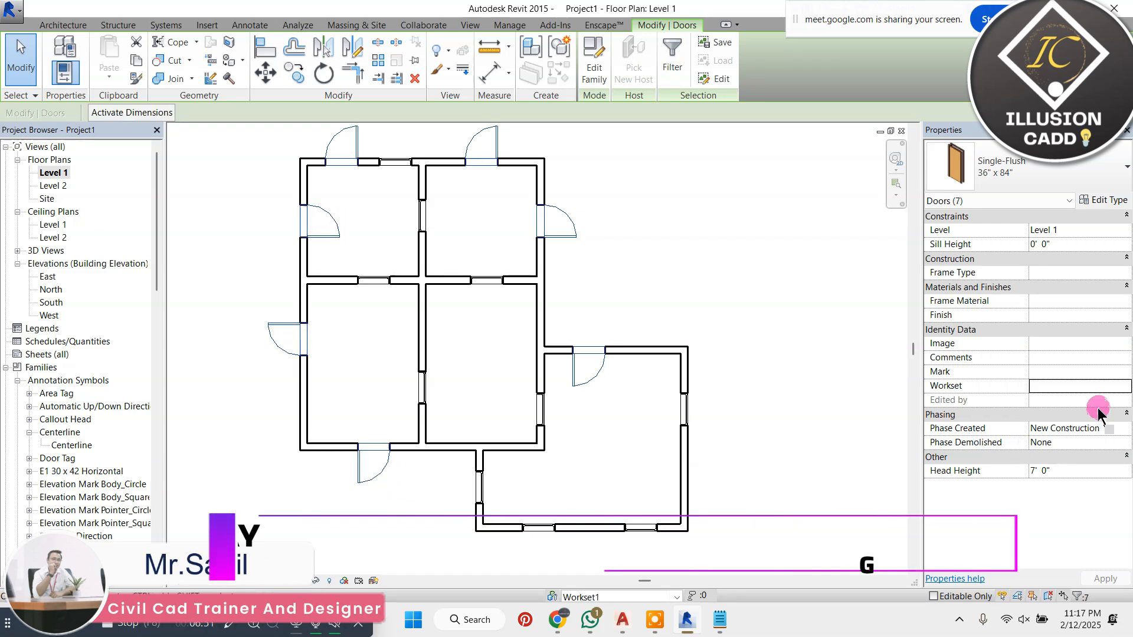
pyautogui.click(1080, 386)
pyautogui.click(1080, 401)
pyautogui.click(640, 208)
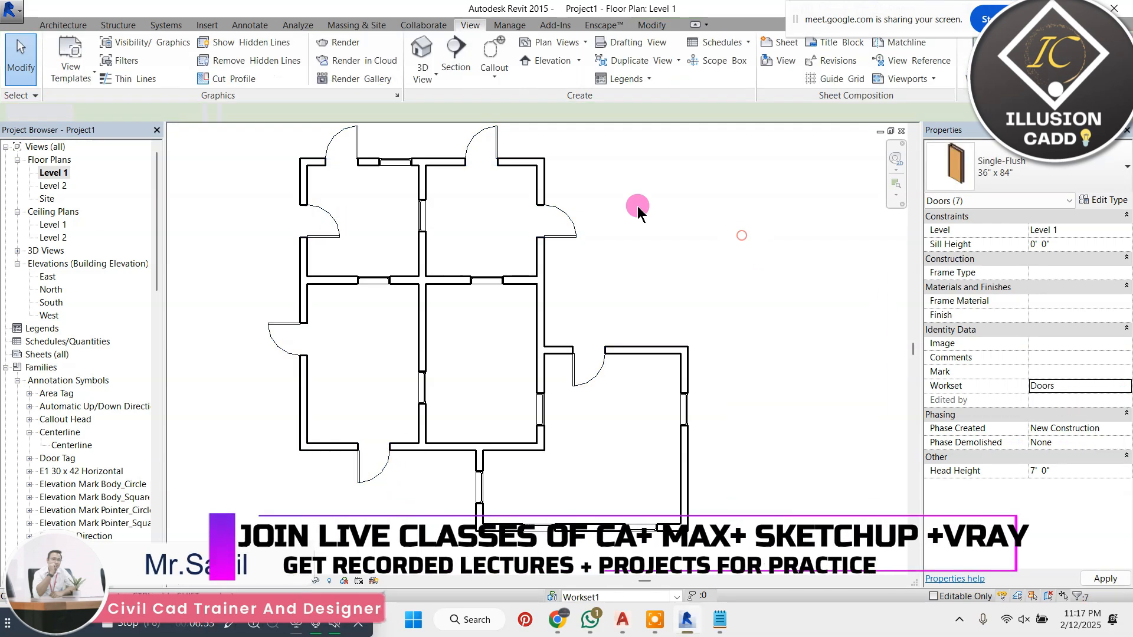
pyautogui.click(405, 163)
pyautogui.keyDown('ctrl'); pyautogui.click(430, 203); pyautogui.keyUp('ctrl')
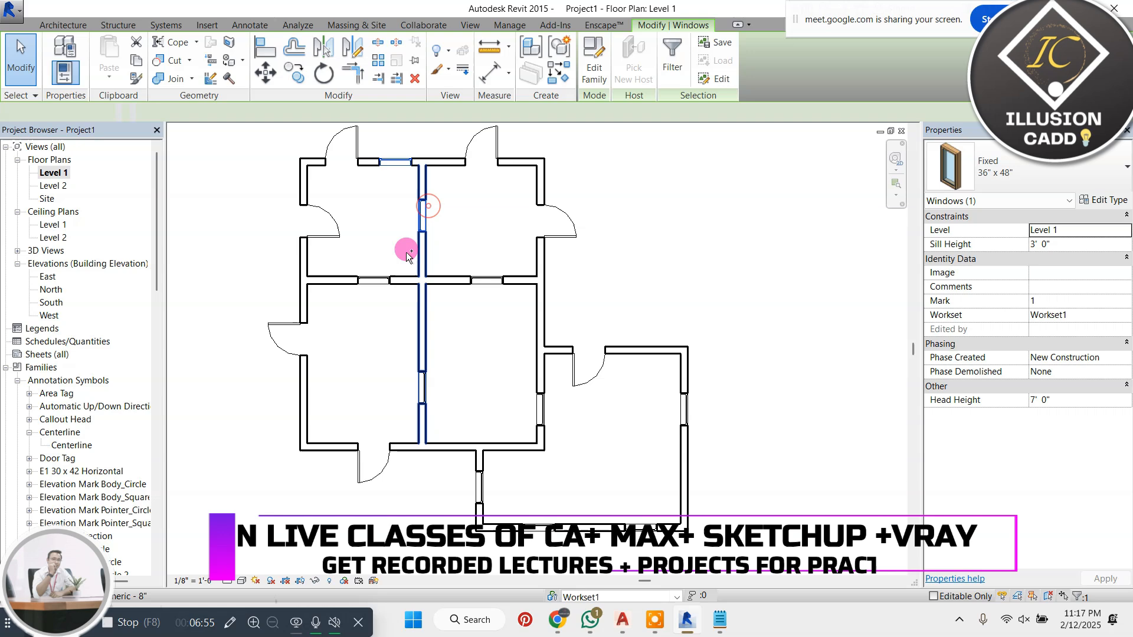
pyautogui.keyDown('ctrl'); pyautogui.click(378, 280); pyautogui.keyUp('ctrl')
pyautogui.keyDown('ctrl'); pyautogui.click(484, 279); pyautogui.keyUp('ctrl')
pyautogui.keyDown('ctrl'); pyautogui.click(425, 388); pyautogui.keyUp('ctrl')
pyautogui.keyDown('ctrl'); pyautogui.click(683, 413); pyautogui.keyUp('ctrl')
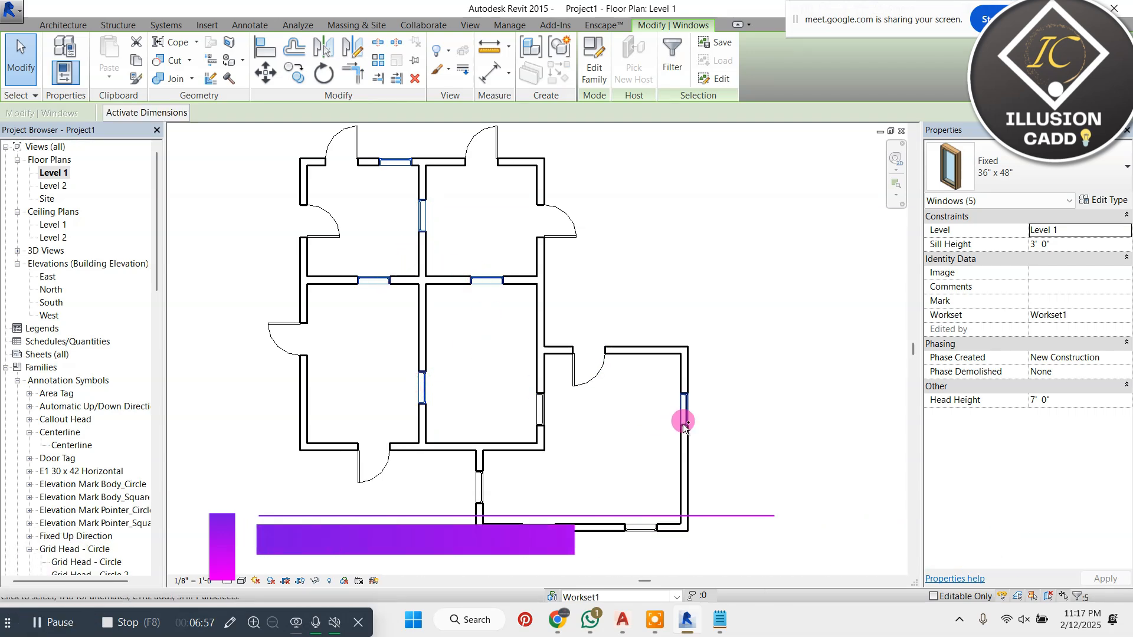
pyautogui.keyDown('ctrl'); pyautogui.click(553, 407); pyautogui.keyUp('ctrl')
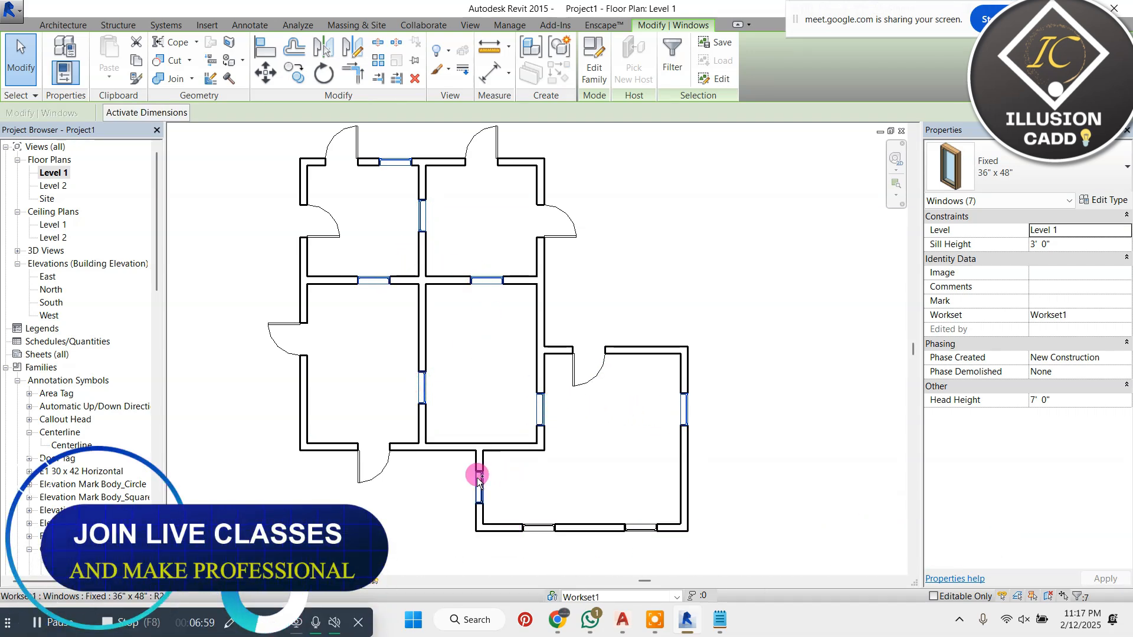
pyautogui.keyDown('ctrl'); pyautogui.click(478, 477); pyautogui.keyUp('ctrl')
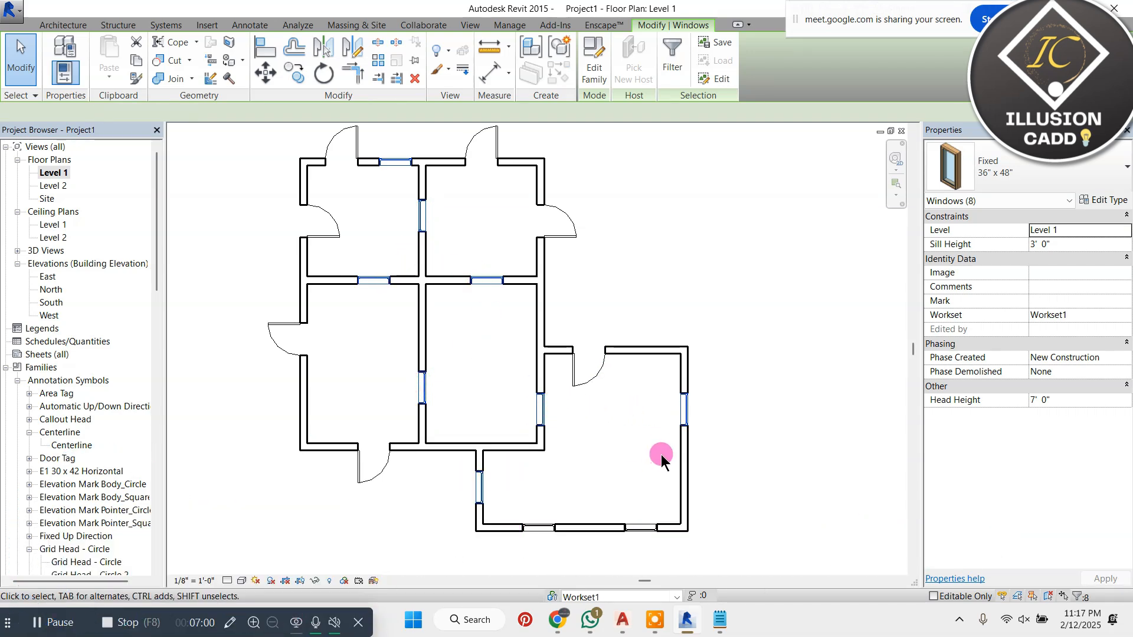
pyautogui.click(671, 250)
# Step: Select the upper-left room's top window, both windows in the middle vertical wall and the rightmost window, and assign them to the Windos workset
pyautogui.click(423, 204)
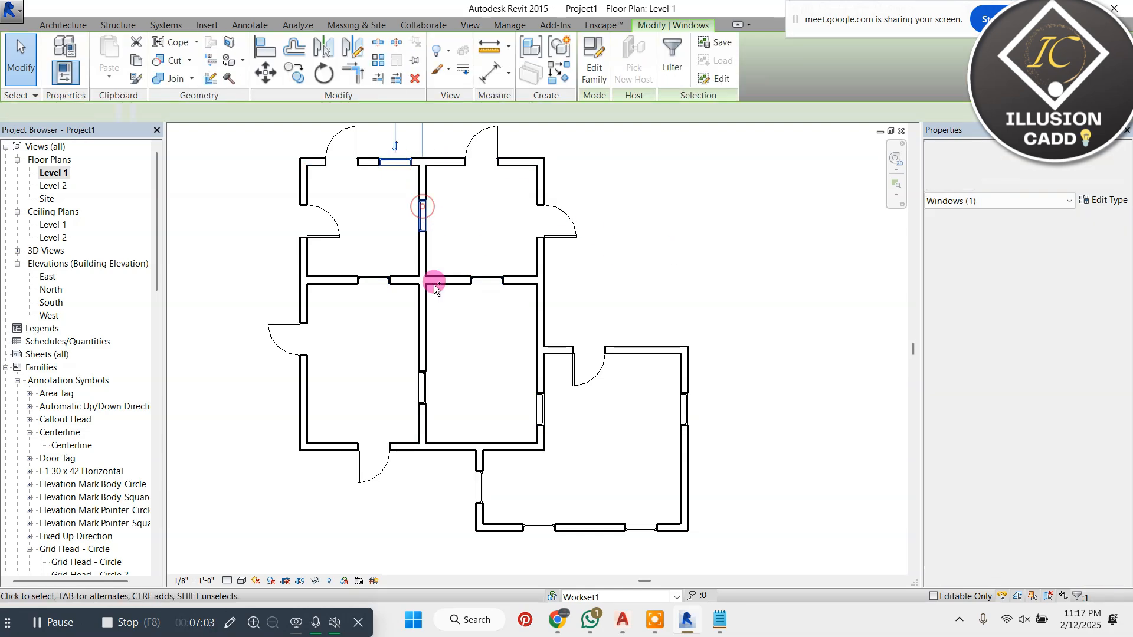
pyautogui.keyDown('ctrl'); pyautogui.click(420, 381); pyautogui.keyUp('ctrl')
pyautogui.keyDown('ctrl'); pyautogui.click(683, 406); pyautogui.keyUp('ctrl')
pyautogui.keyDown('ctrl'); pyautogui.click(682, 404); pyautogui.keyUp('ctrl')
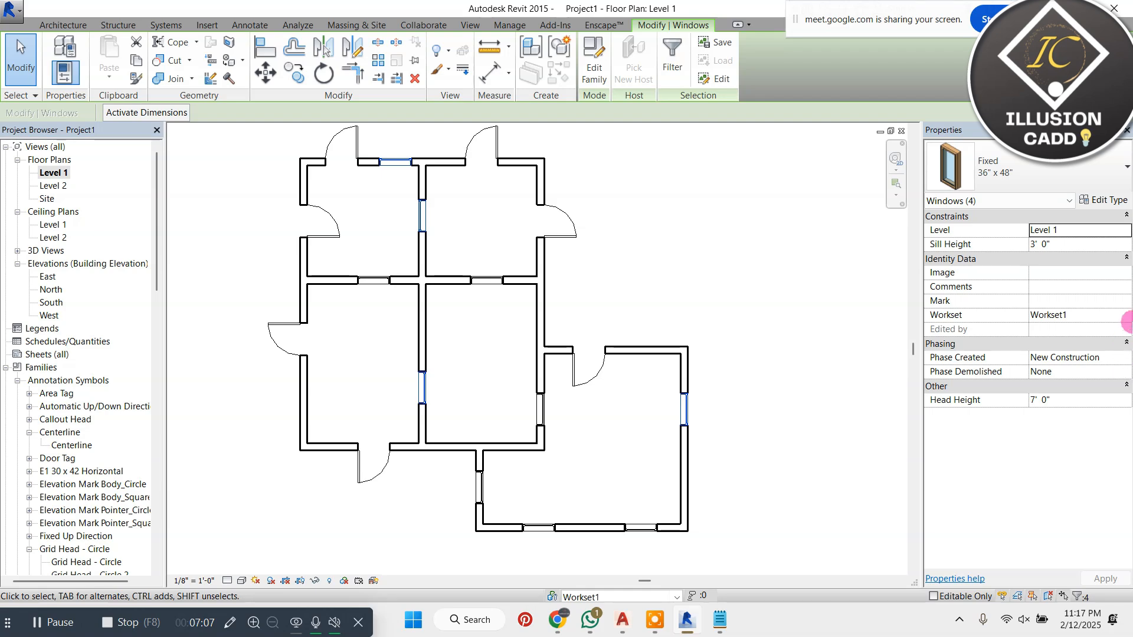
pyautogui.click(1126, 317)
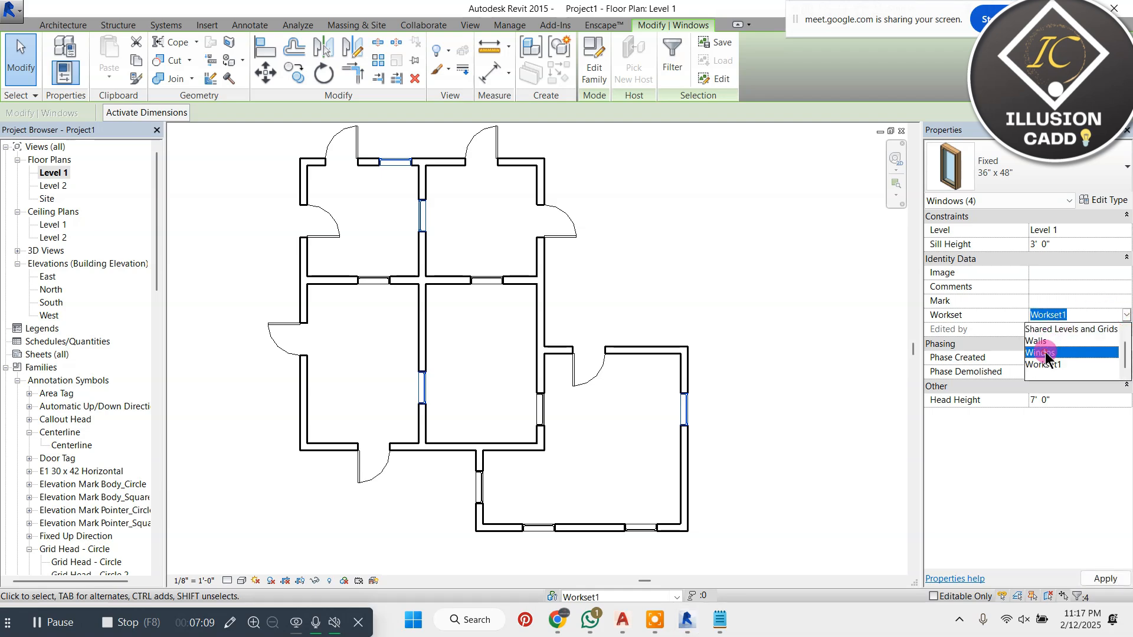
pyautogui.click(1046, 353)
pyautogui.click(754, 292)
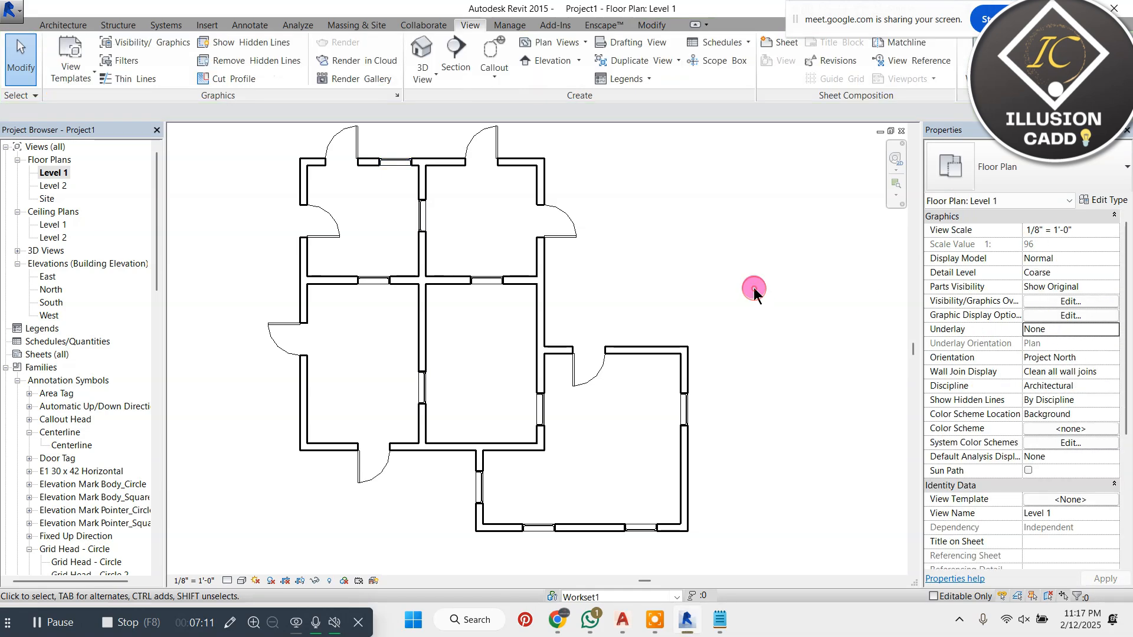
# Step: Open the 3D view of the building and examine the Walls workset's visibility setting in the Worksets dialog
pyautogui.click(422, 49)
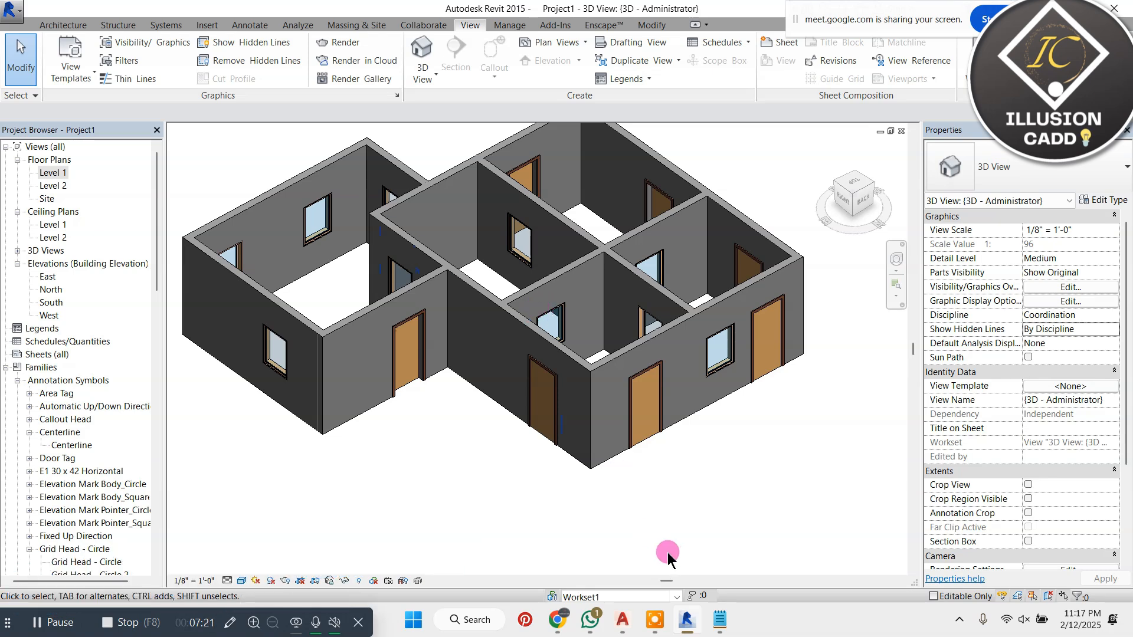
pyautogui.click(552, 597)
pyautogui.moveTo(392, 94); pyautogui.dragTo(461, 261)
pyautogui.click(207, 364)
pyautogui.click(687, 363)
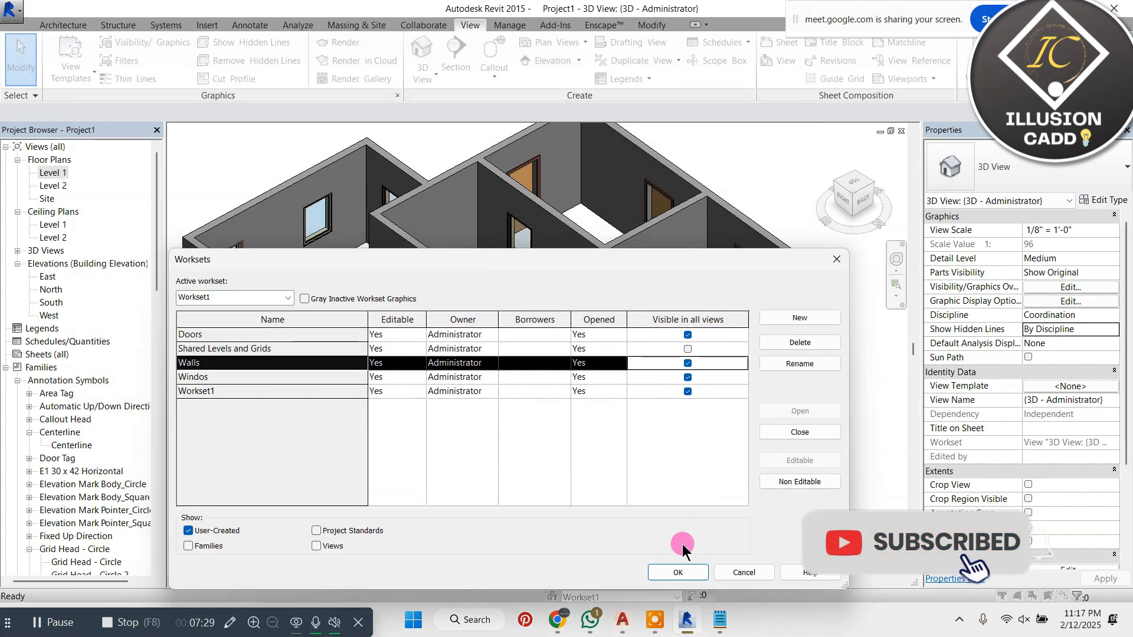
pyautogui.click(678, 572)
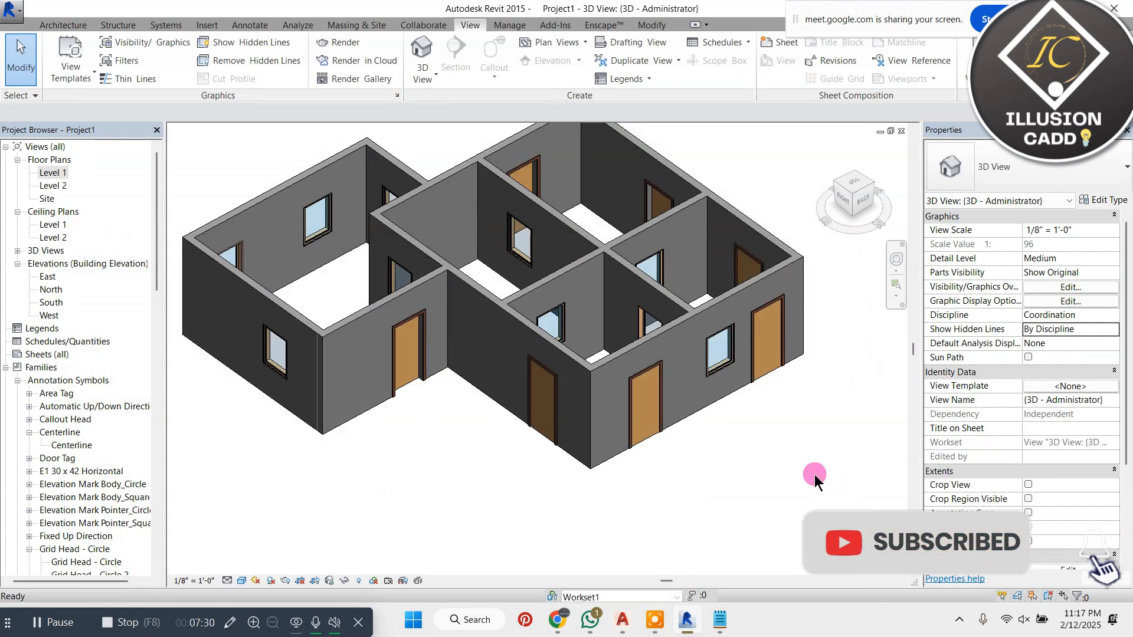
# Step: Return to the Level 1 floor plan and turn off Workset1's visibility in all views
pyautogui.doubleClick(53, 172)
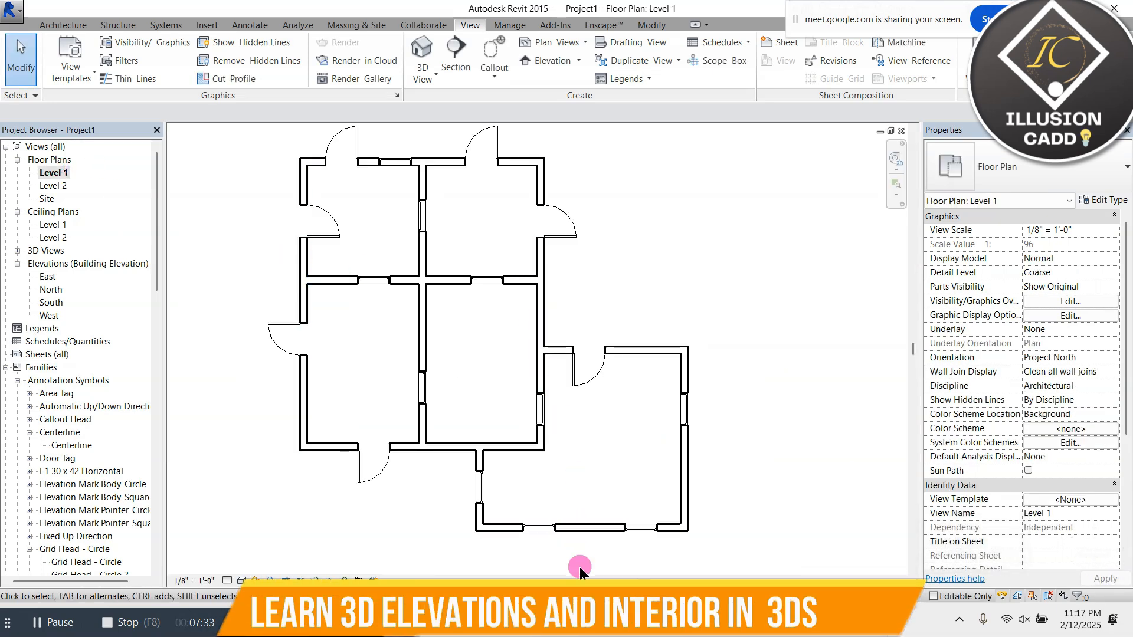
pyautogui.click(550, 577)
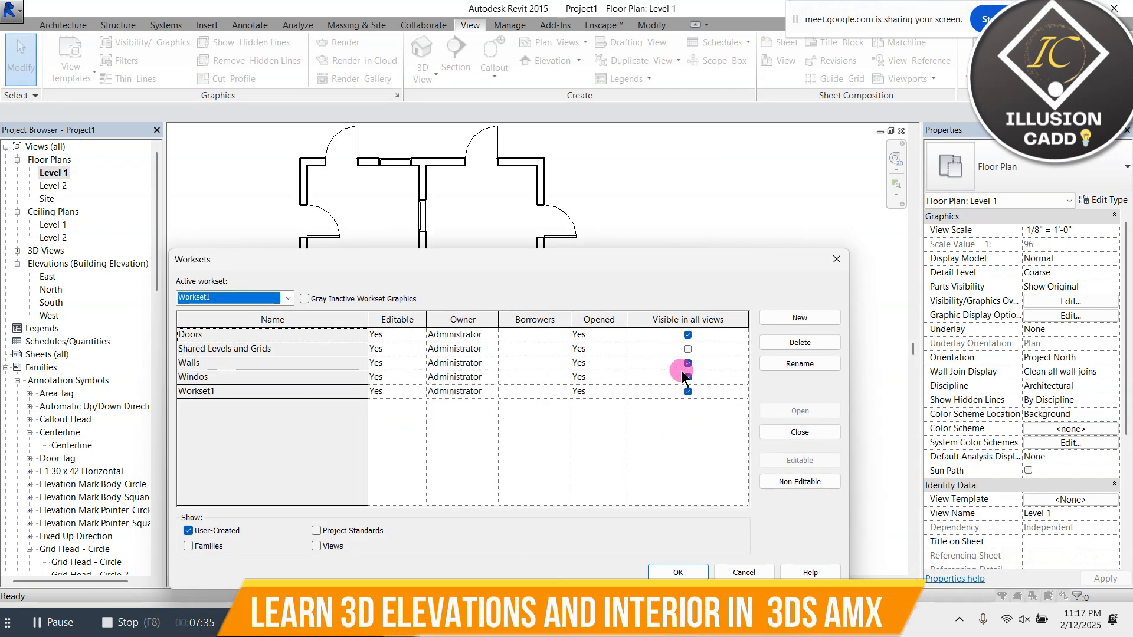
pyautogui.click(687, 350)
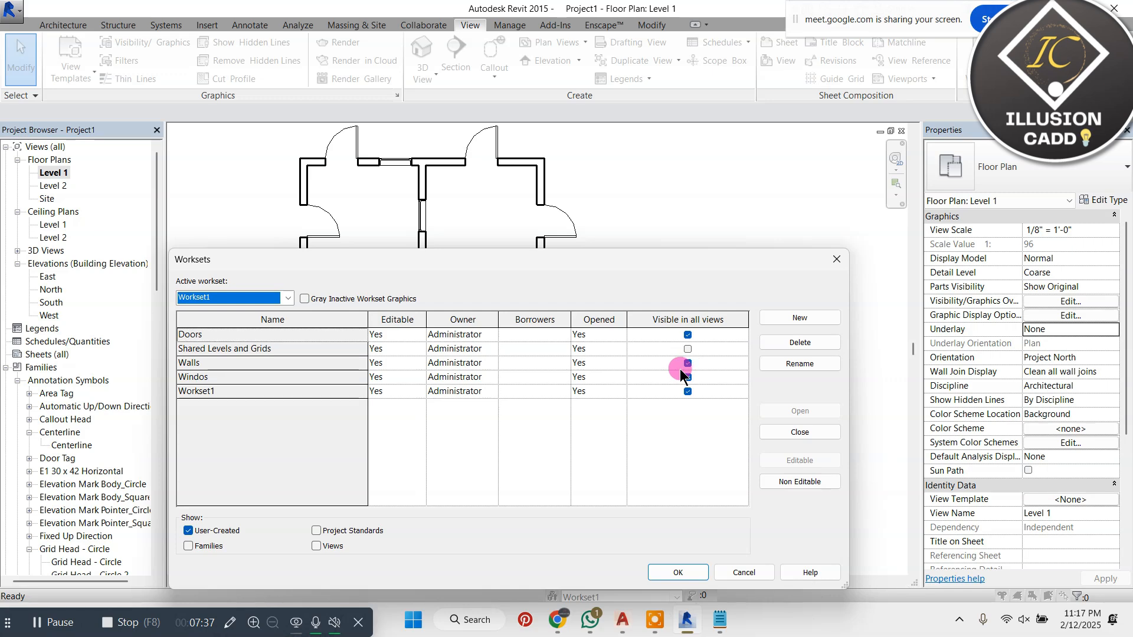
pyautogui.click(276, 334)
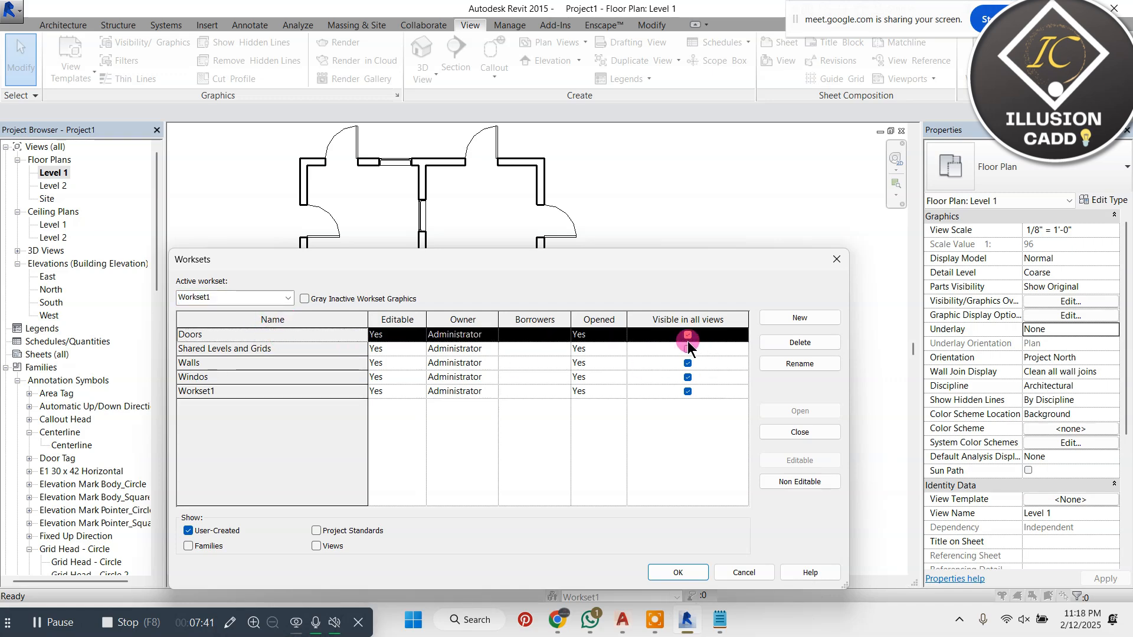
pyautogui.click(688, 391)
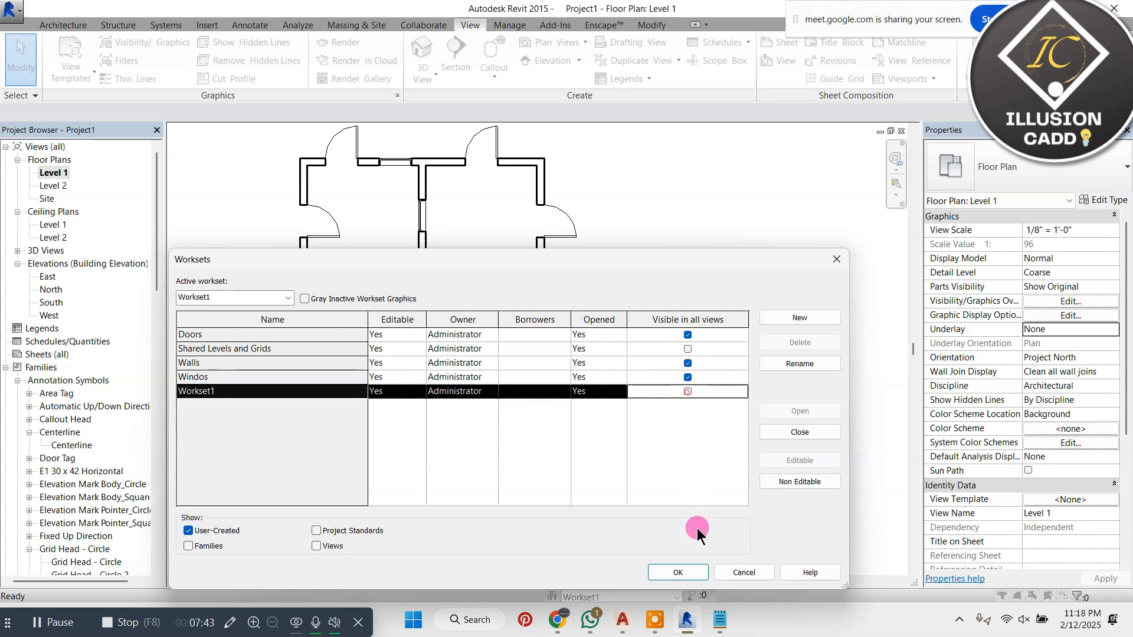
pyautogui.click(678, 573)
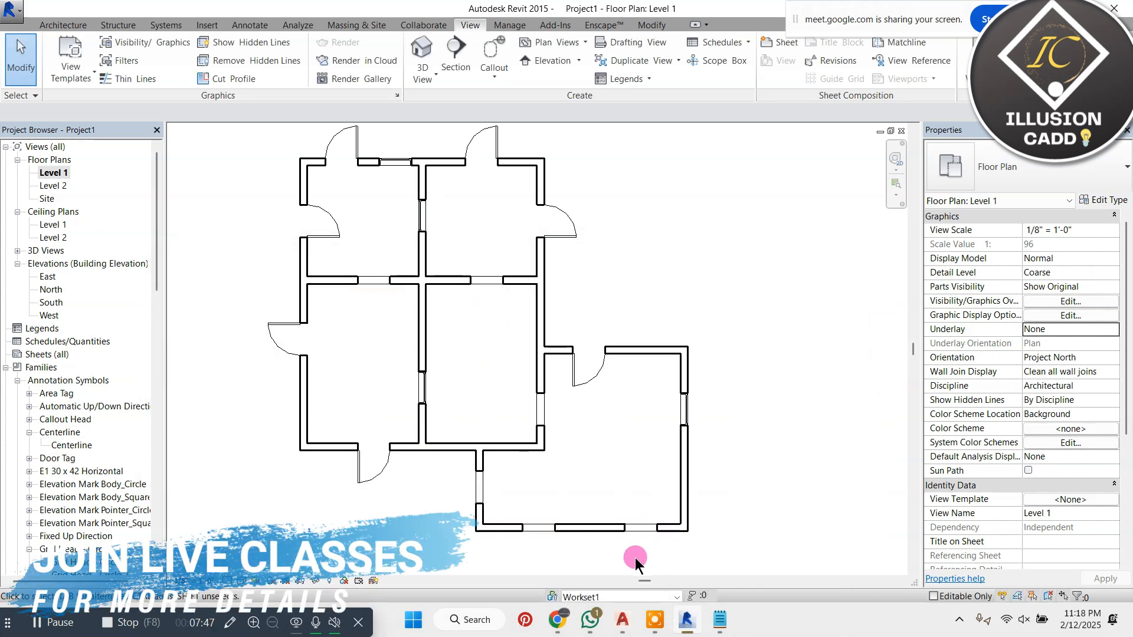
# Step: Turn off the Walls workset's visibility in all views
pyautogui.click(552, 596)
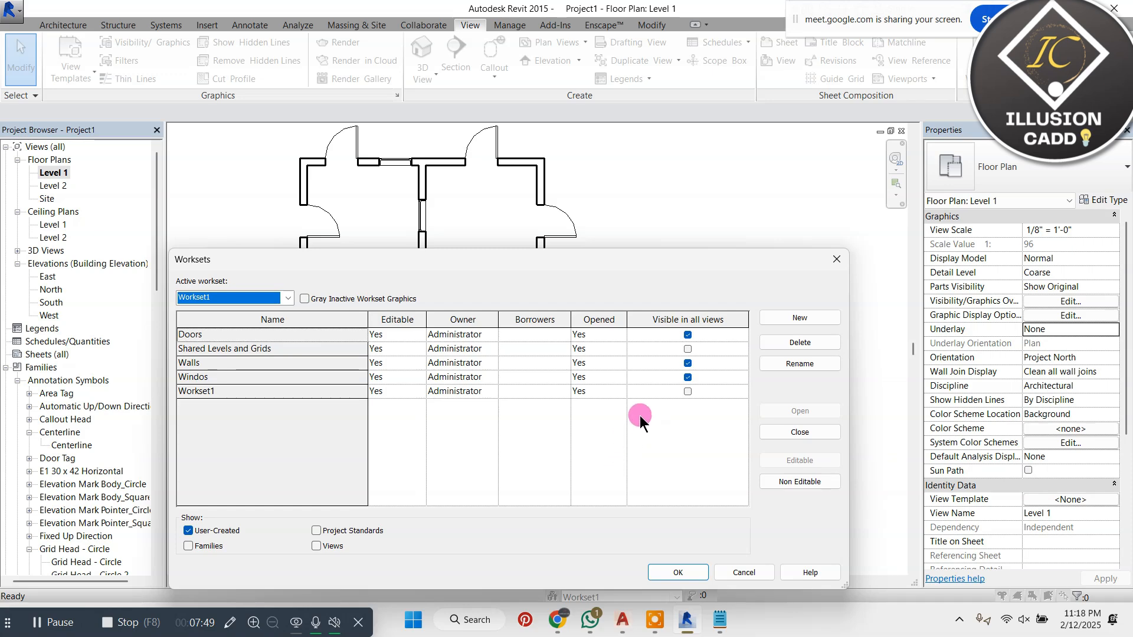
pyautogui.click(687, 364)
pyautogui.click(678, 573)
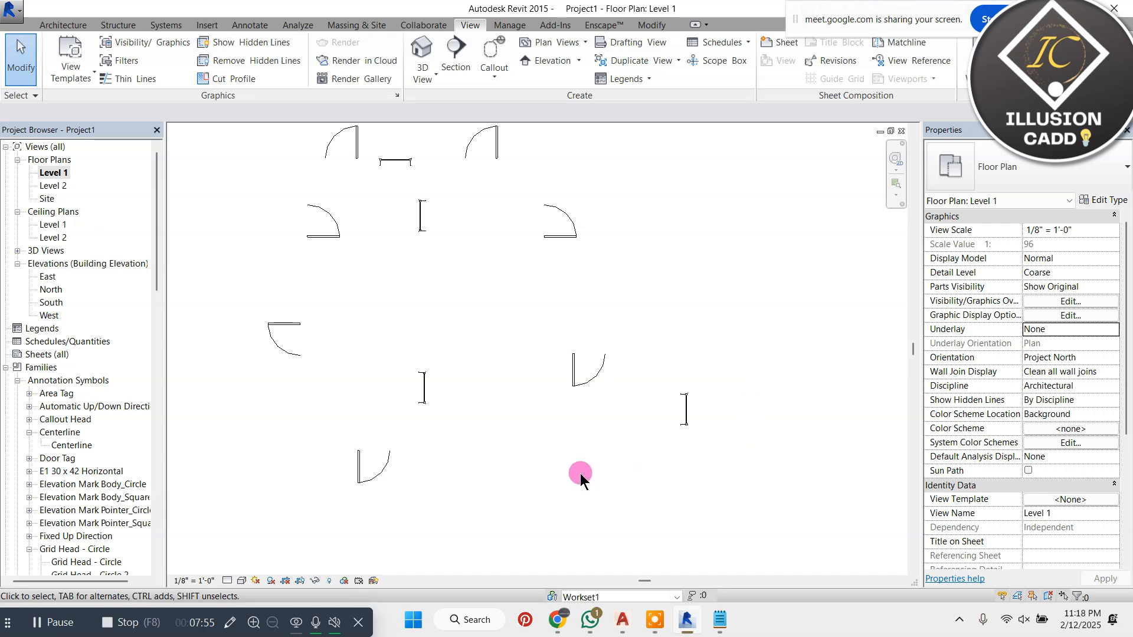
# Step: Turn off the Doors workset's visibility in all views
pyautogui.click(552, 596)
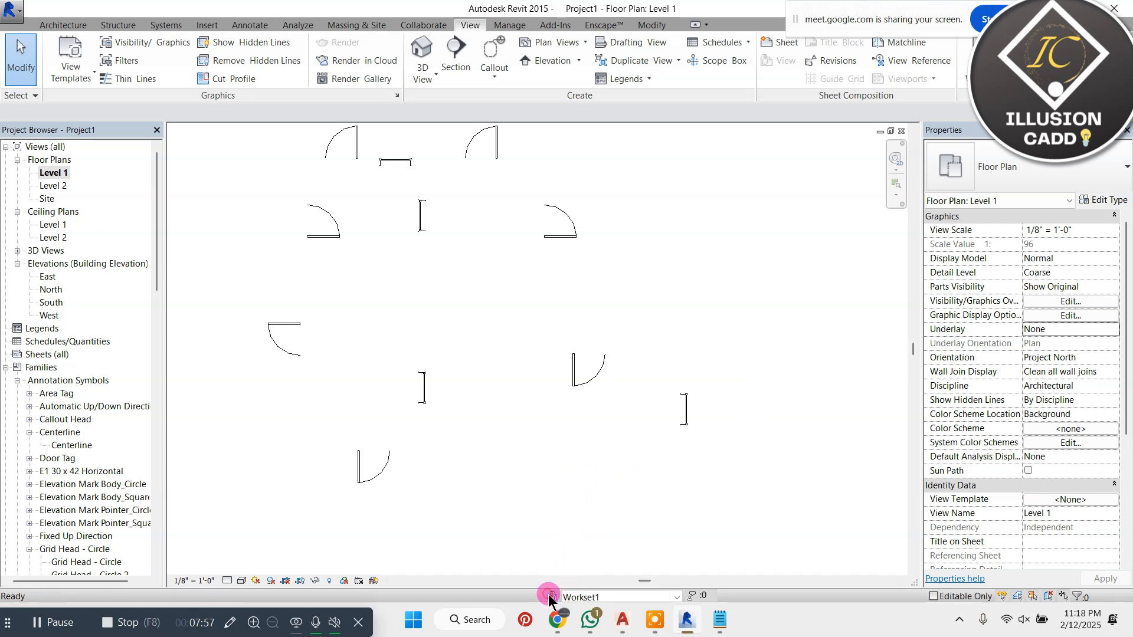
pyautogui.click(248, 334)
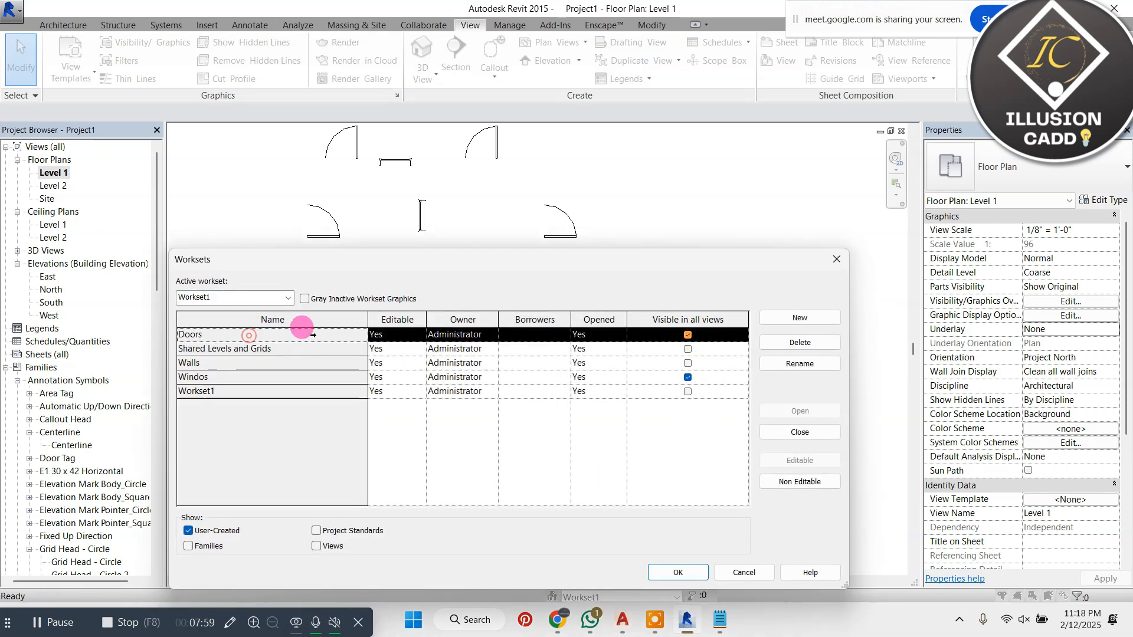
pyautogui.click(687, 334)
pyautogui.click(678, 572)
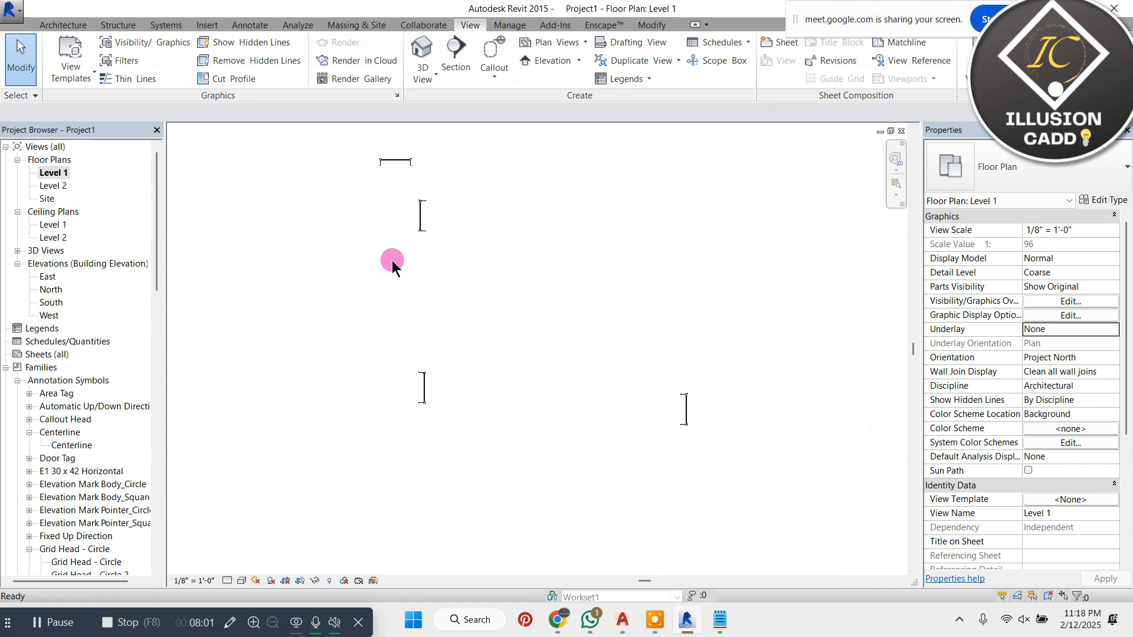
# Step: Turn off the Windos workset's visibility in all views
pyautogui.click(552, 596)
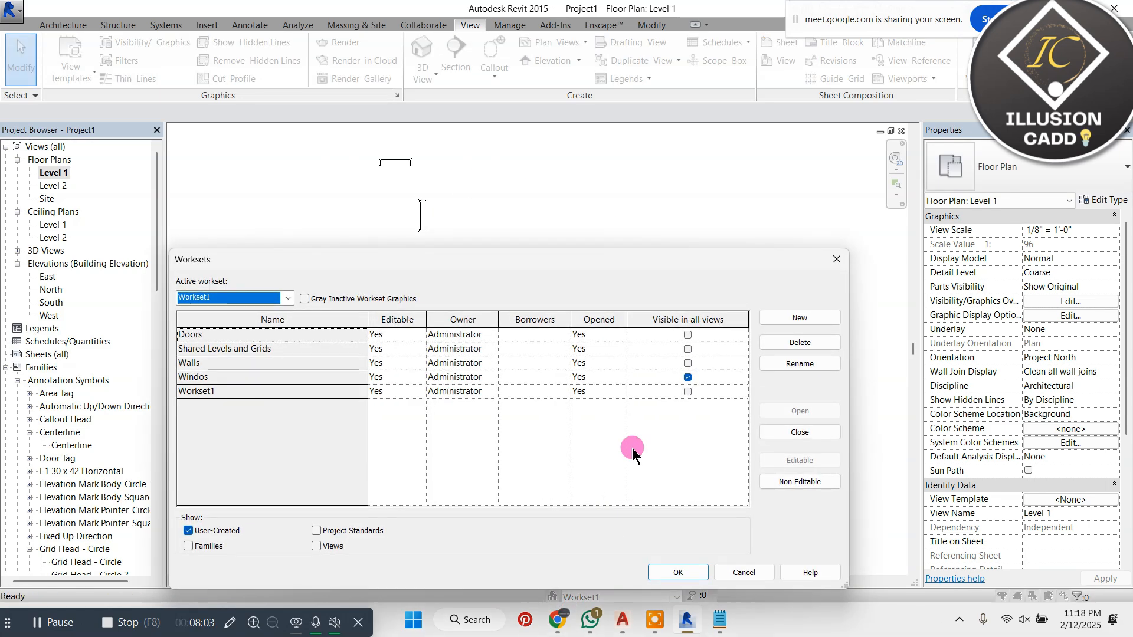
pyautogui.click(688, 377)
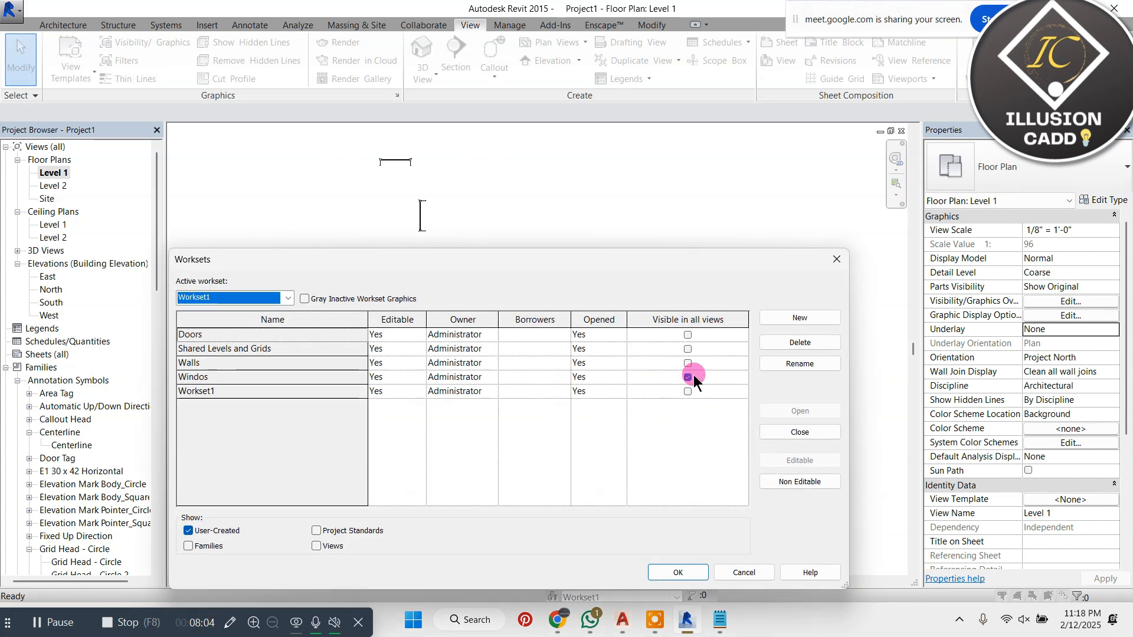
pyautogui.click(678, 572)
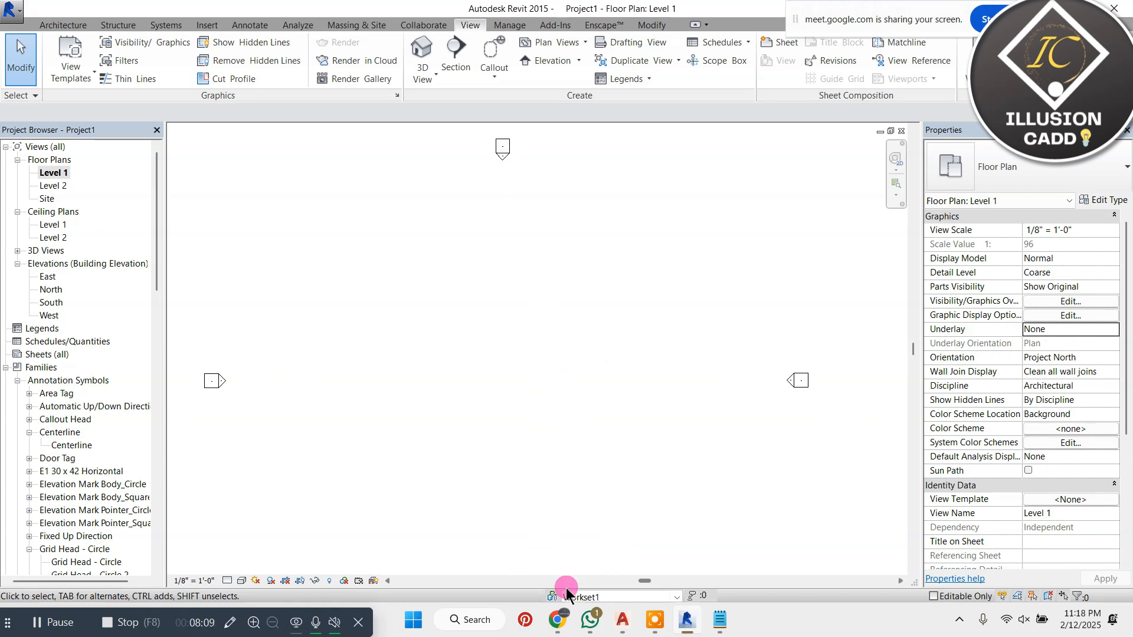
# Step: Turn on visibility in all views for the Doors and Windos worksets and open the default 3D view
pyautogui.click(553, 596)
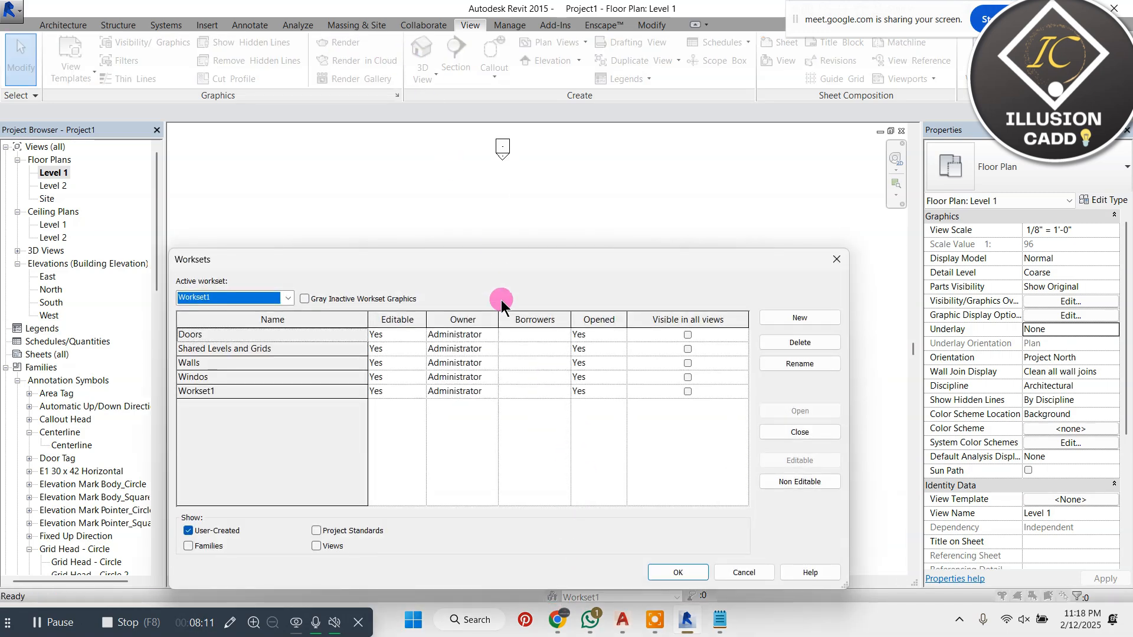
pyautogui.click(688, 335)
pyautogui.click(688, 377)
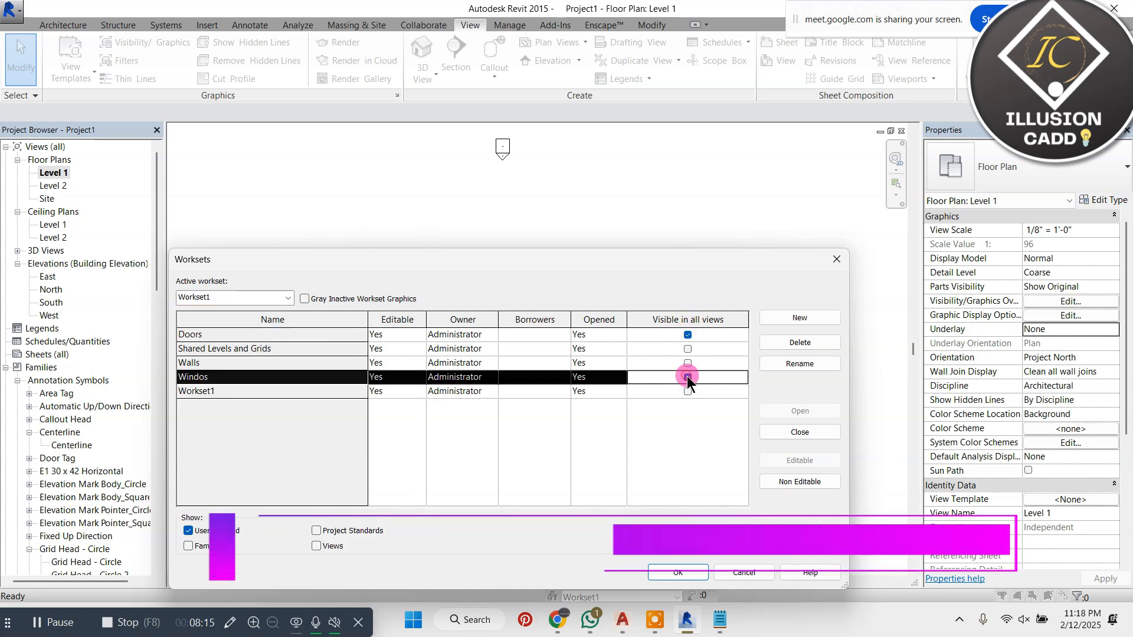
pyautogui.click(684, 574)
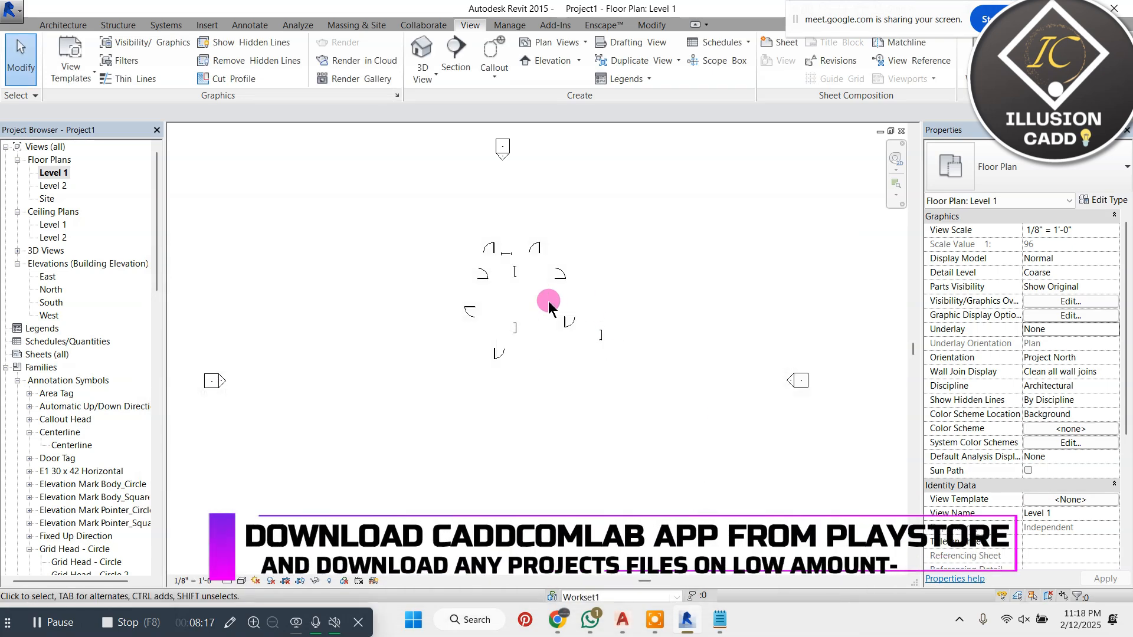
pyautogui.click(427, 47)
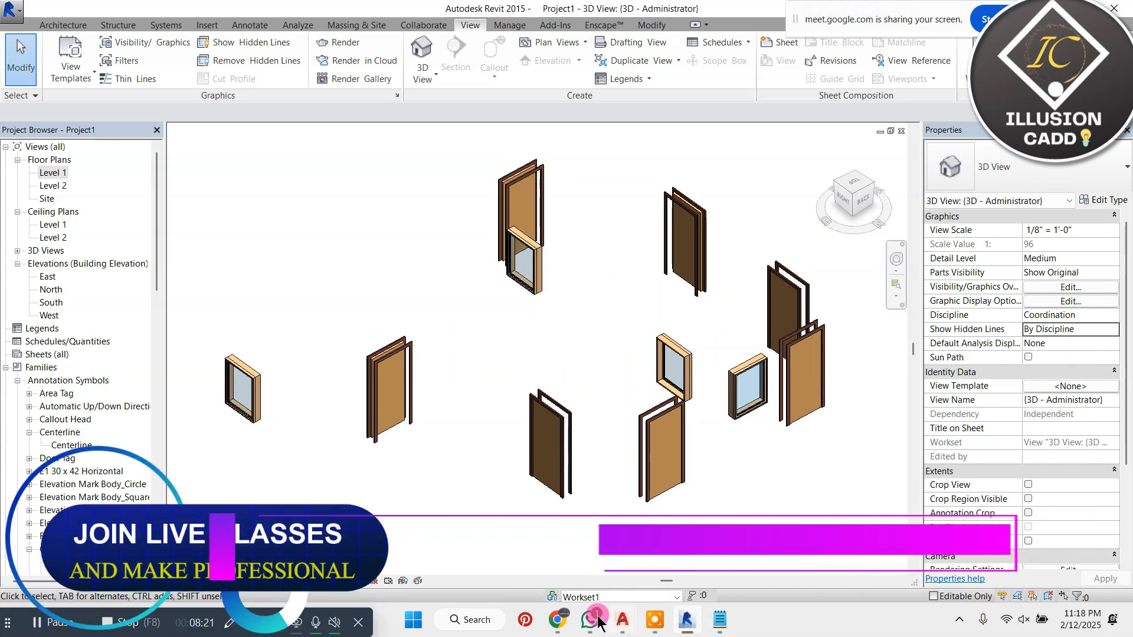
# Step: Turn off visibility in all views for the Doors and Windos worksets and turn it on for the Walls workset
pyautogui.click(553, 596)
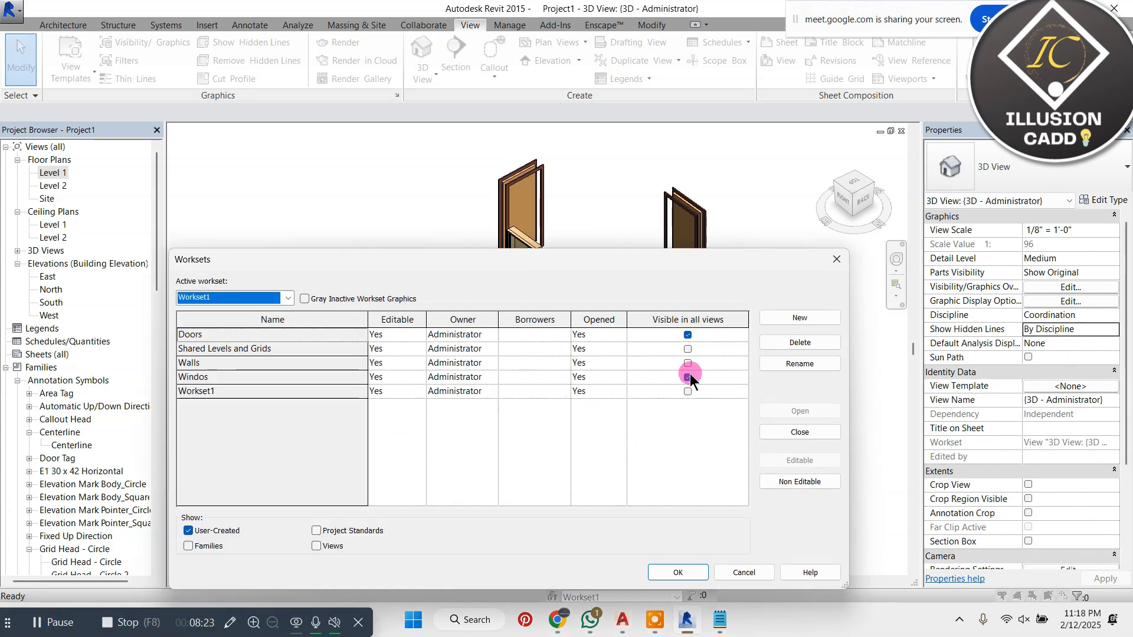
pyautogui.click(688, 339)
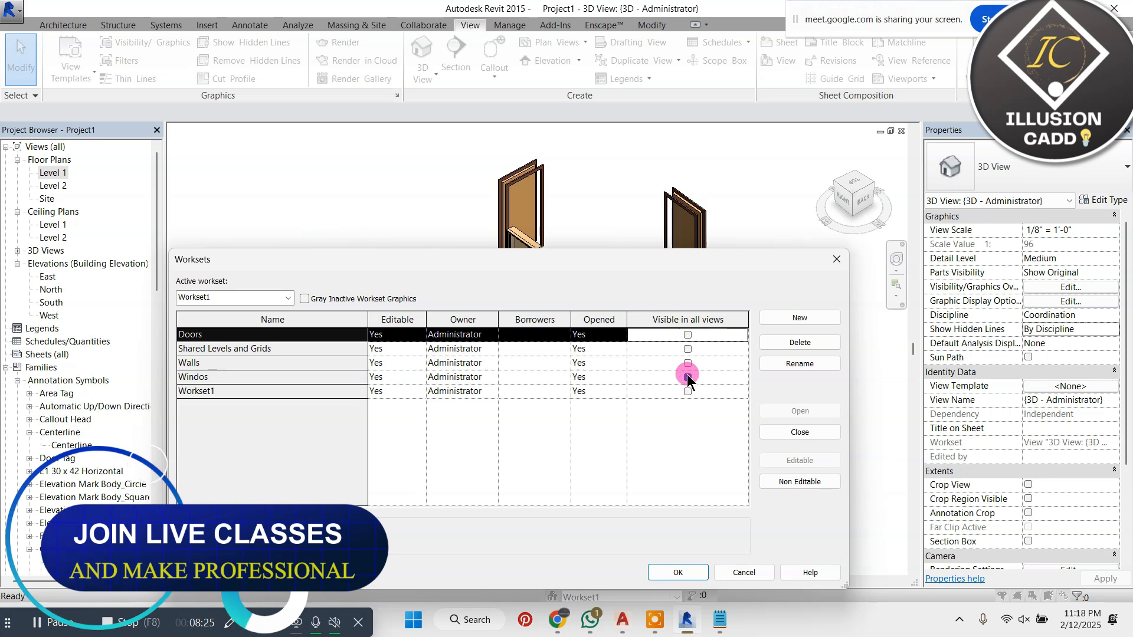
pyautogui.click(686, 376)
pyautogui.click(687, 361)
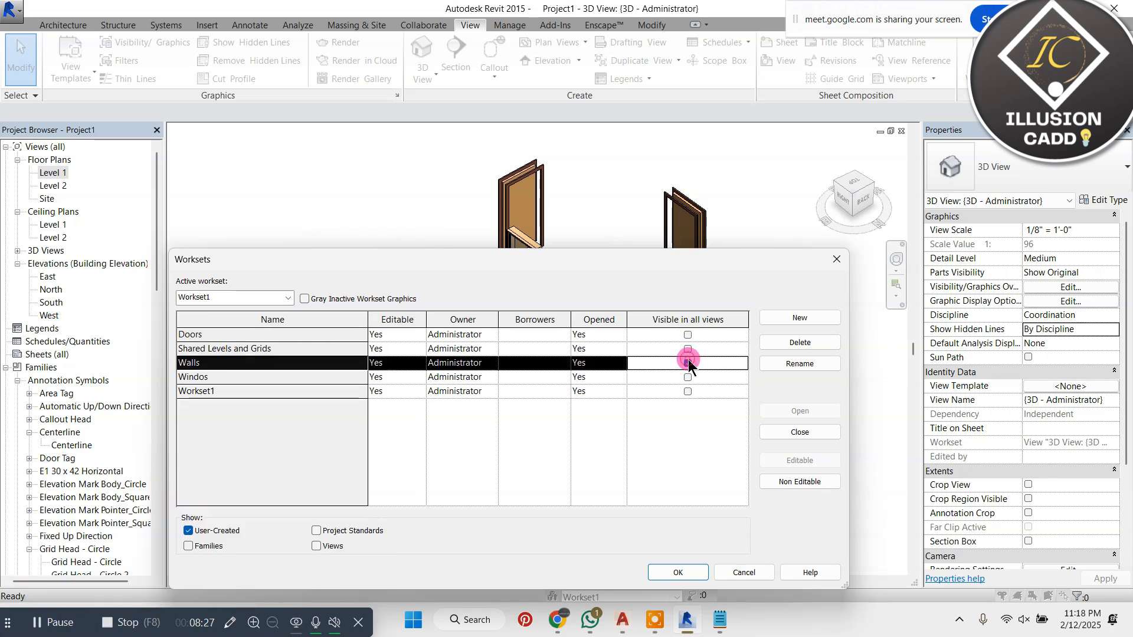
pyautogui.click(673, 572)
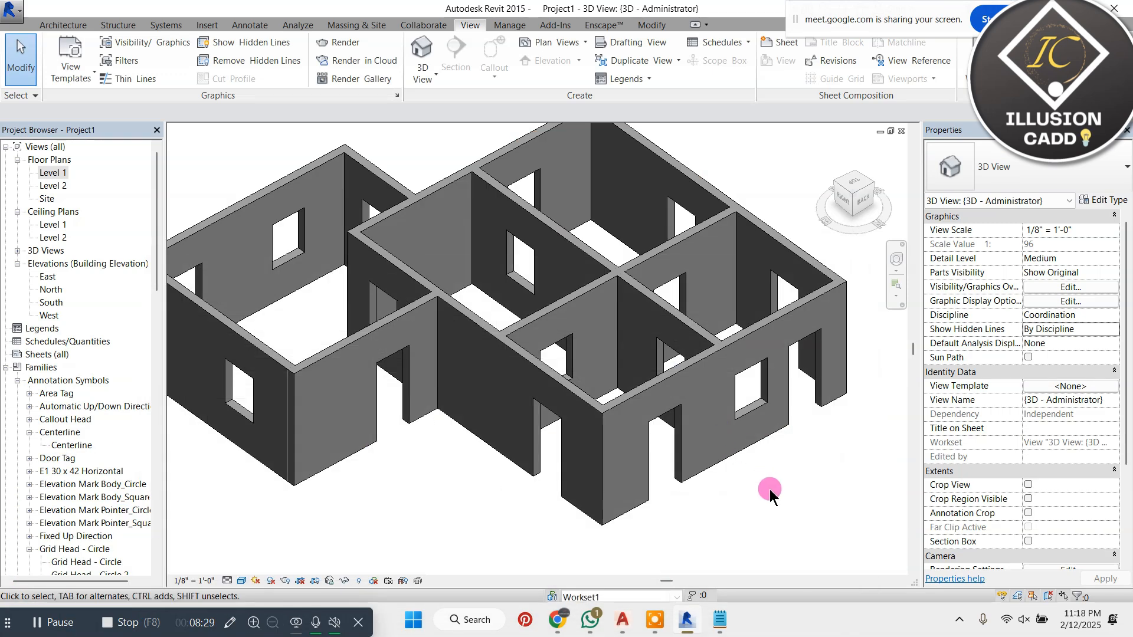
pyautogui.scroll(2, 507, 389)
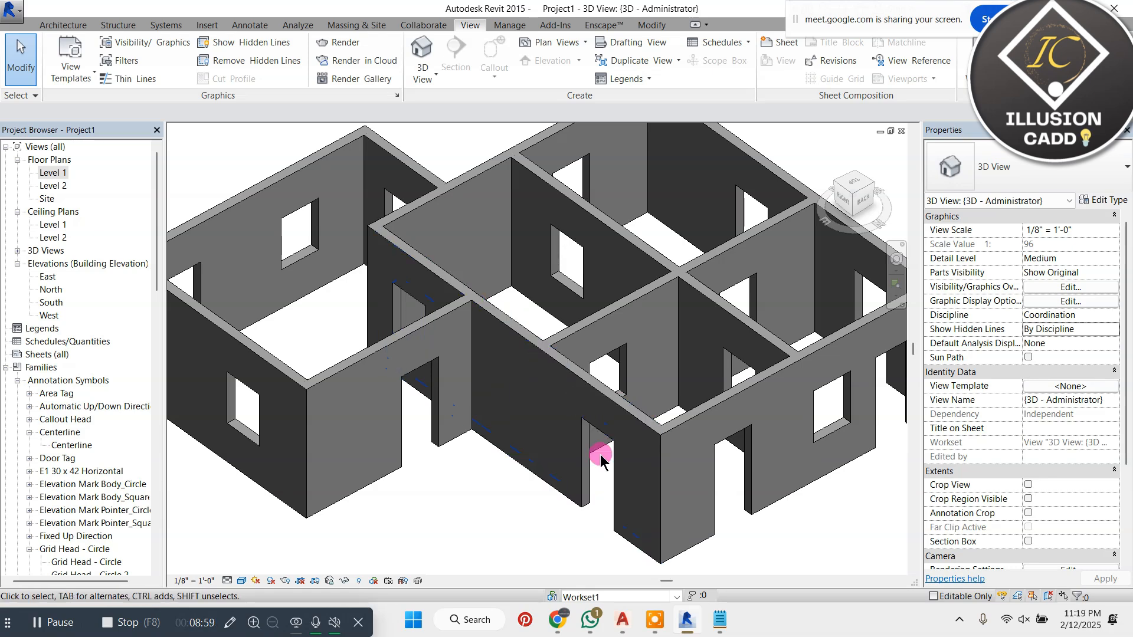
# Step: Turn on visibility in all views for the Doors, Windos and Workset1 worksets and examine the building in 3D
pyautogui.click(552, 596)
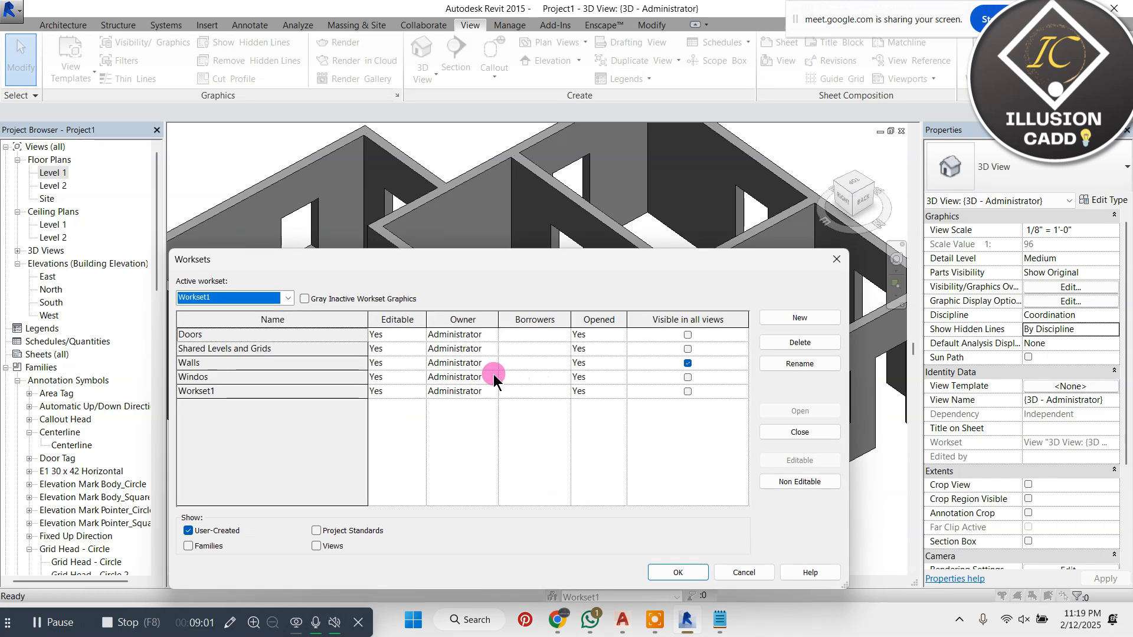
pyautogui.click(688, 337)
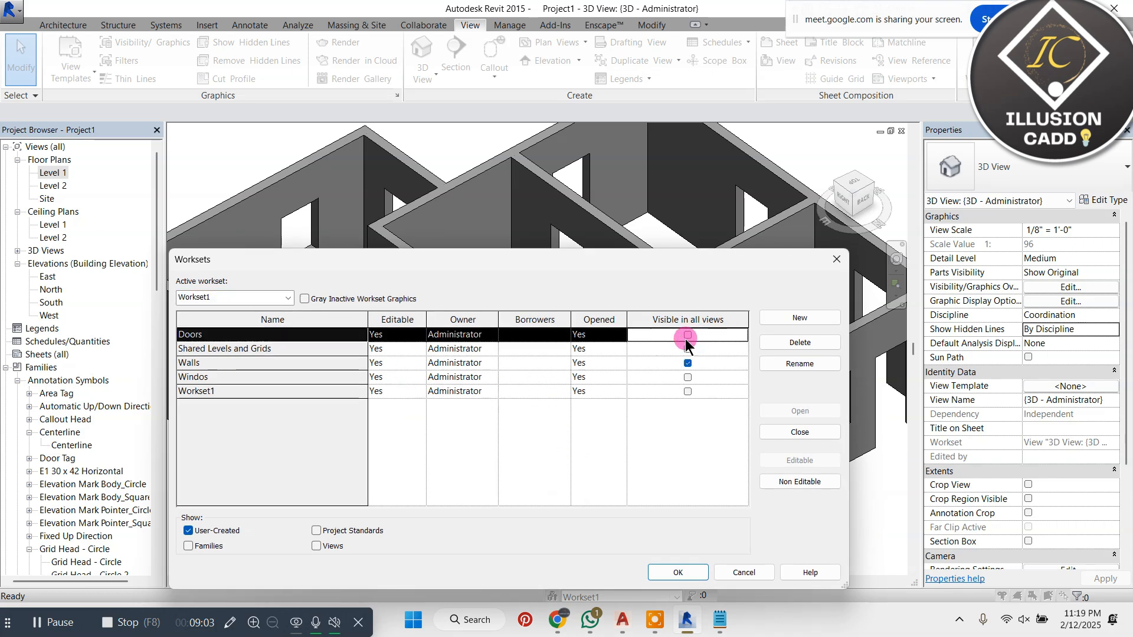
pyautogui.click(688, 377)
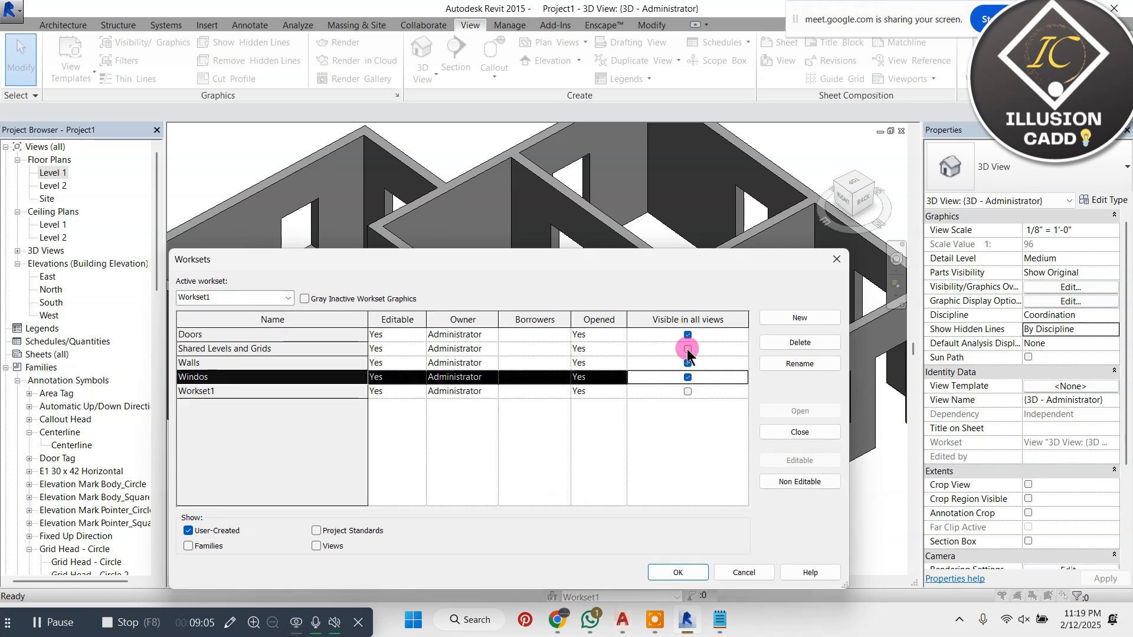
pyautogui.click(689, 392)
pyautogui.click(676, 571)
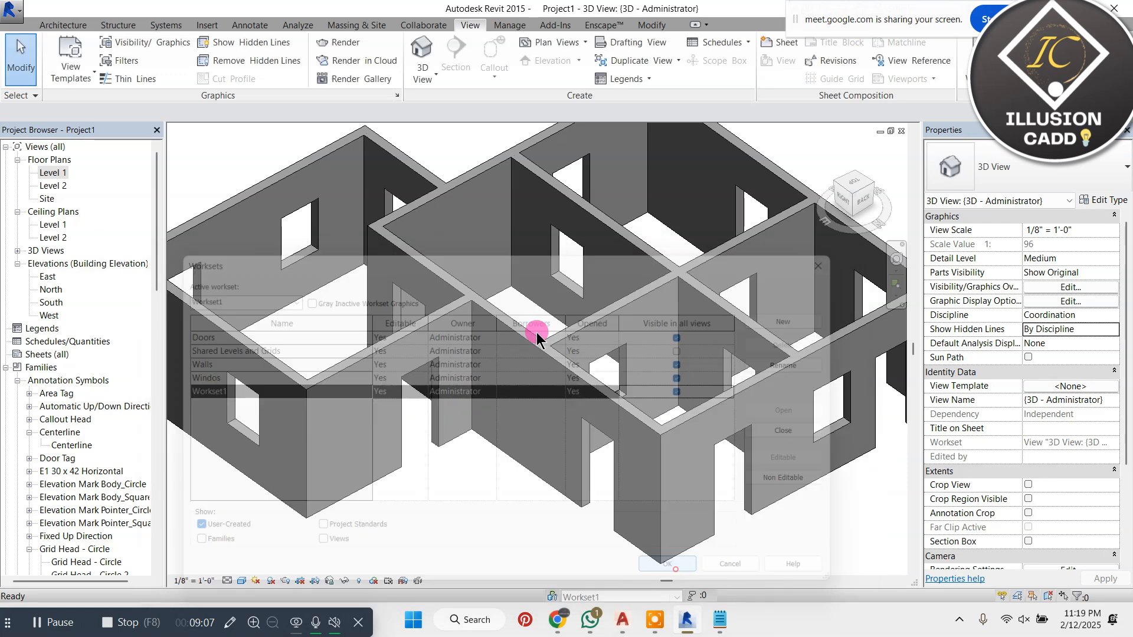
pyautogui.scroll(-3, 538, 331)
pyautogui.click(740, 219)
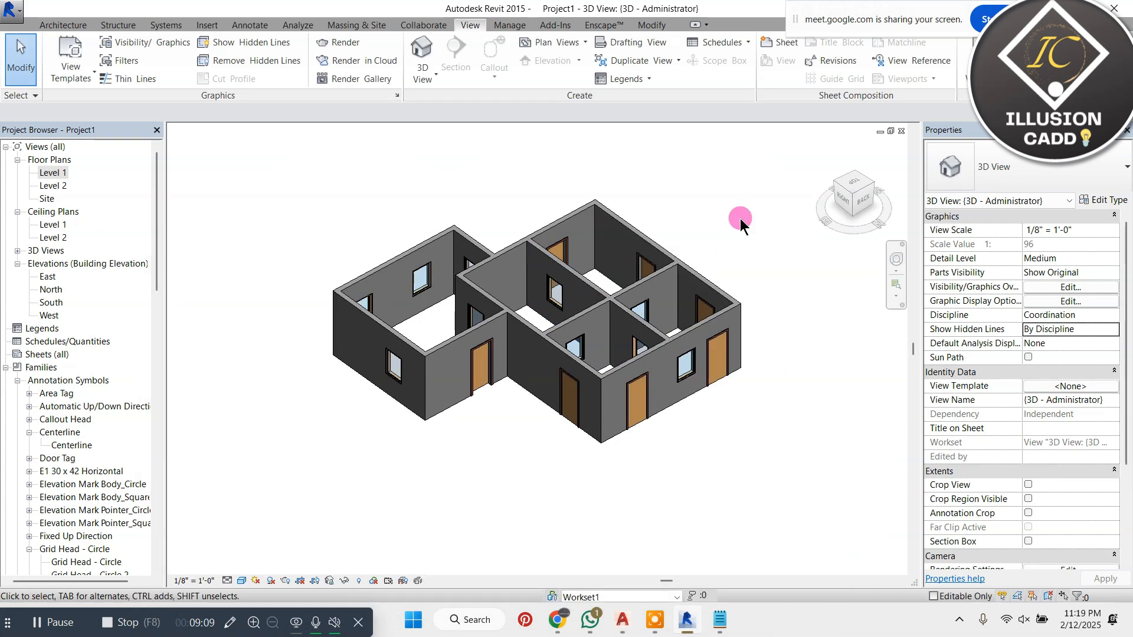
pyautogui.scroll(-1, 475, 303)
pyautogui.scroll(3, 625, 278)
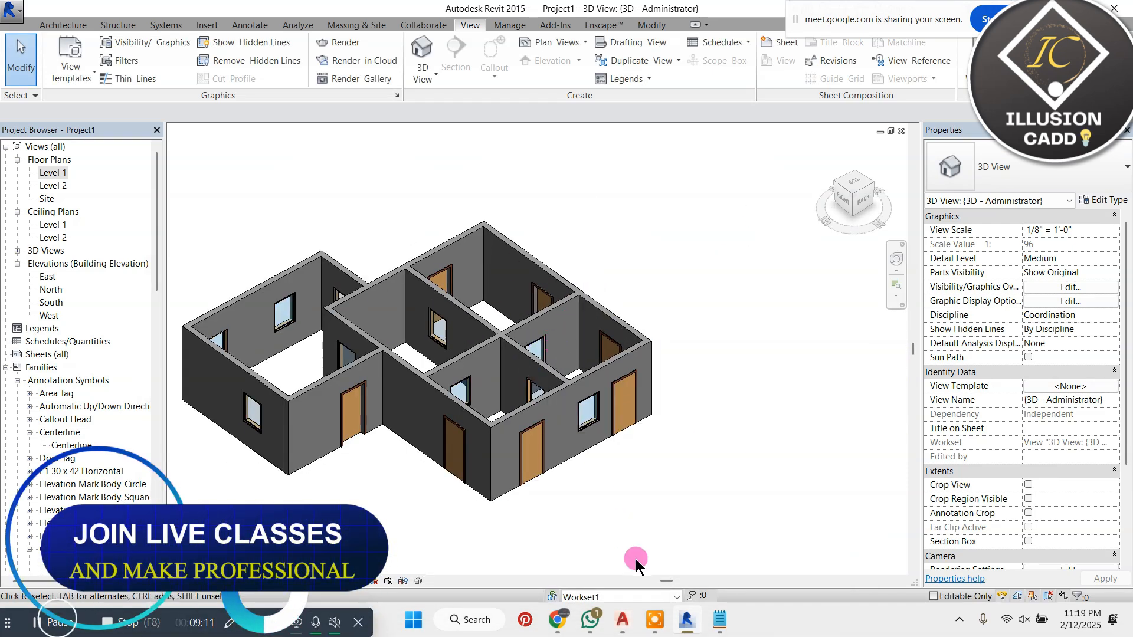
# Step: Switch to the Notepad notes, review the "2-visibi.... vg" topic line, and return to the 3D view in Revit
pyautogui.click(720, 620)
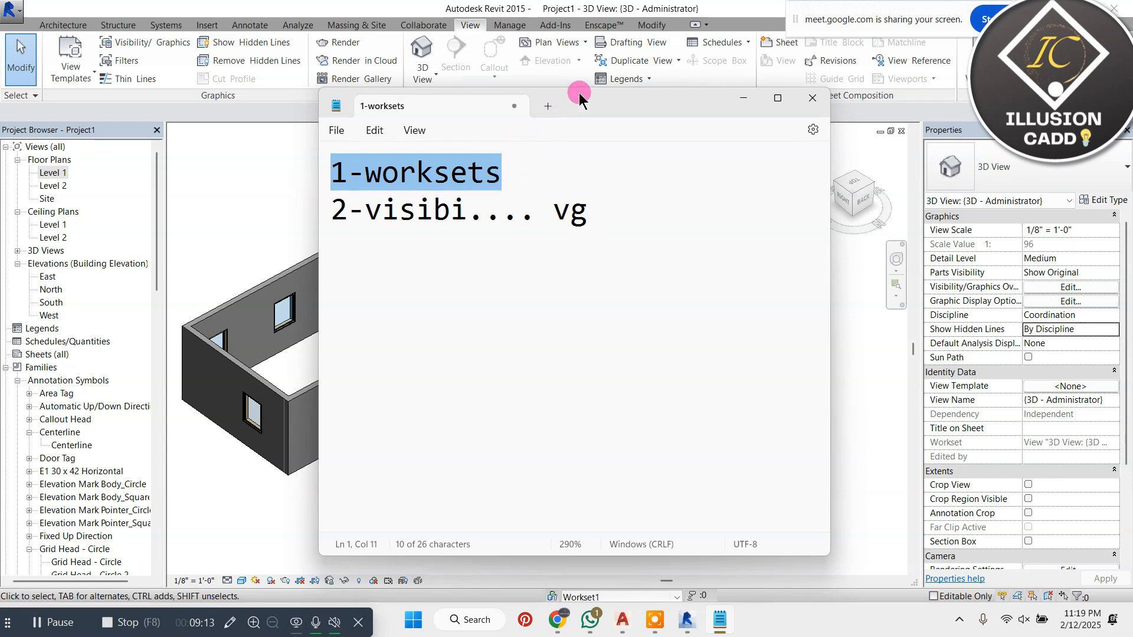
pyautogui.moveTo(579, 93)
pyautogui.mouseDown()
pyautogui.moveTo(547, 135)
pyautogui.moveTo(564, 108)
pyautogui.mouseUp()
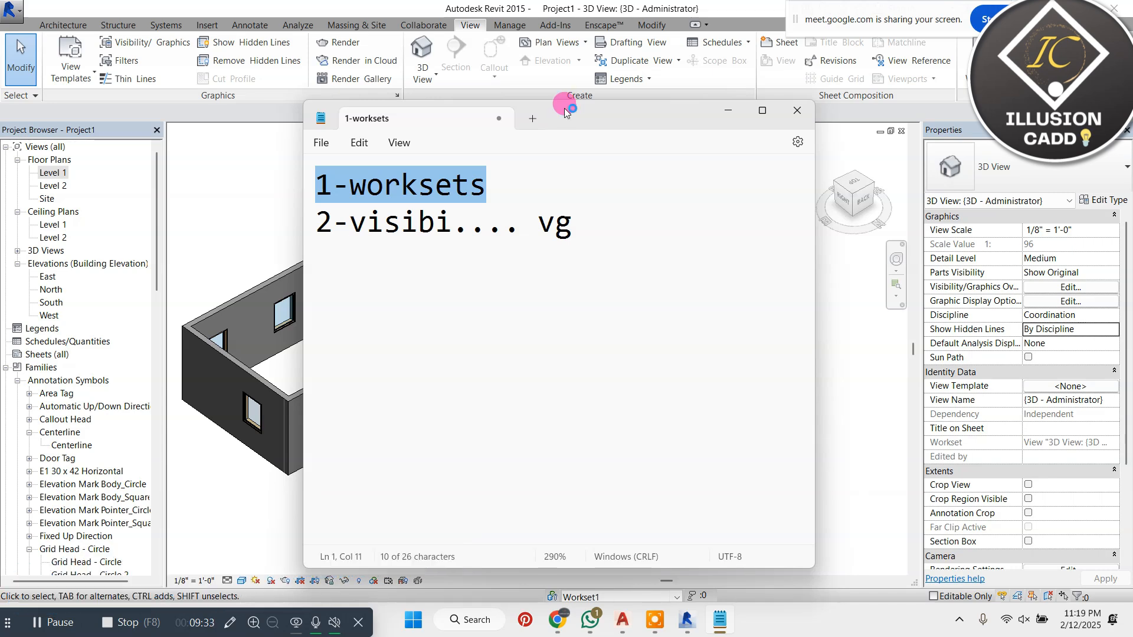
pyautogui.click(592, 241)
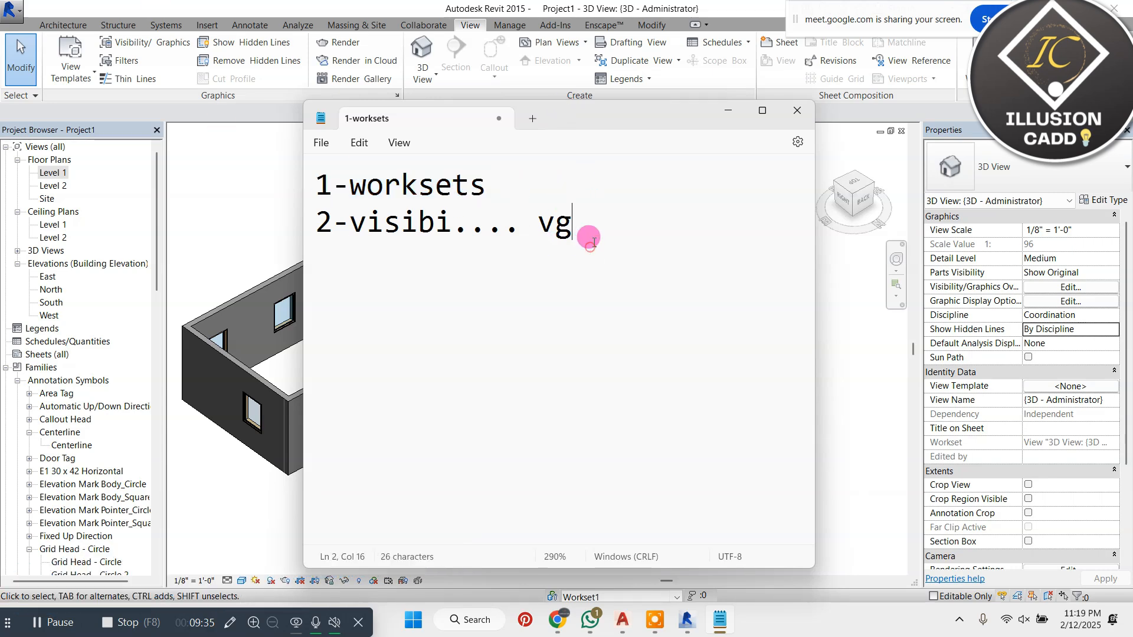
pyautogui.moveTo(591, 240); pyautogui.dragTo(367, 232)
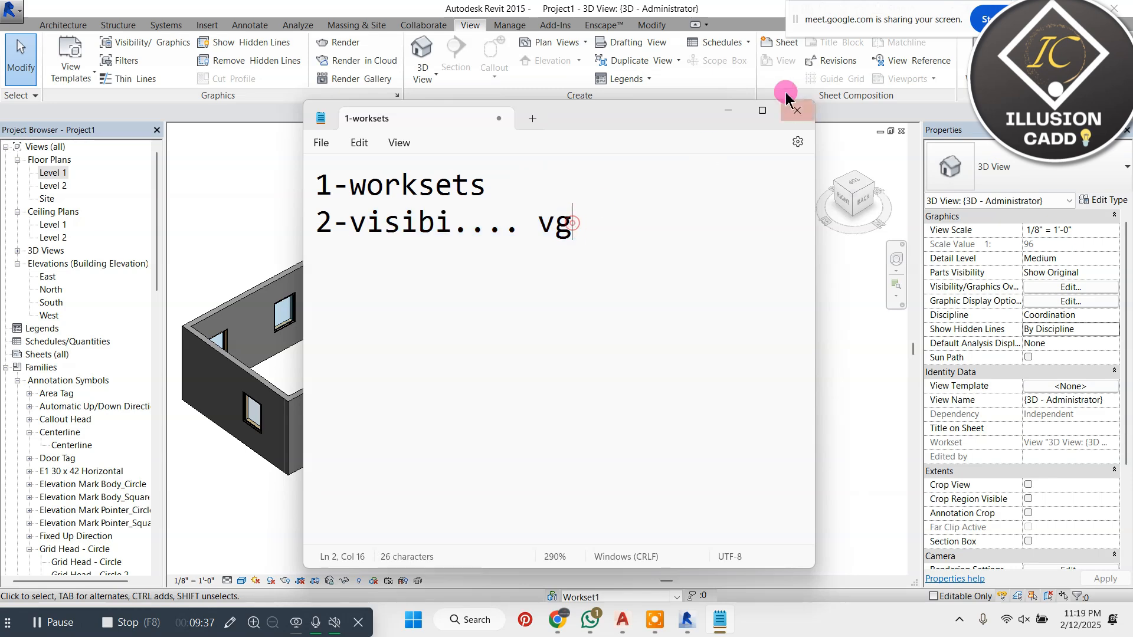
pyautogui.click(728, 110)
pyautogui.scroll(-2, 475, 333)
pyautogui.scroll(2, 475, 334)
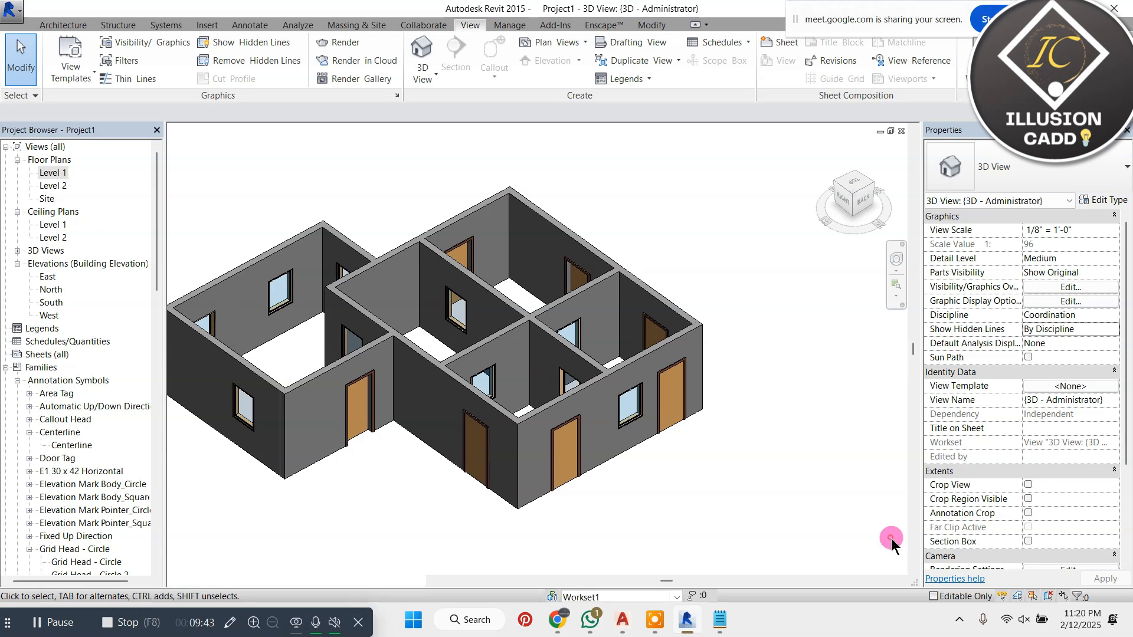
pyautogui.press('c')
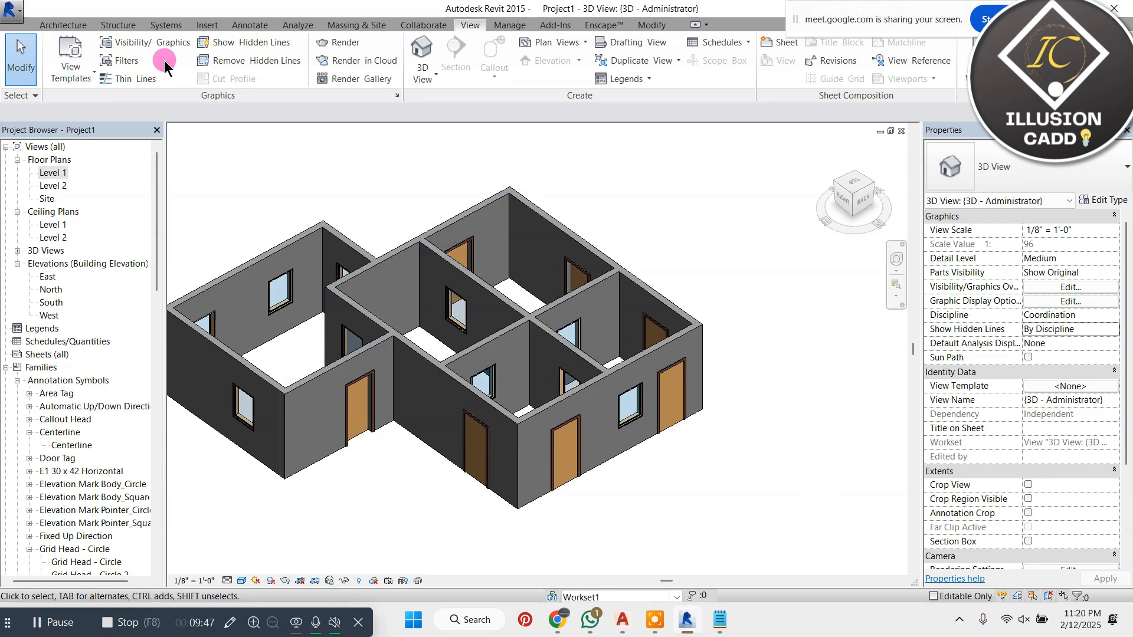
# Step: Hide the Walls model category in the 3D view through the Visibility/Graphic Overrides
pyautogui.click(171, 40)
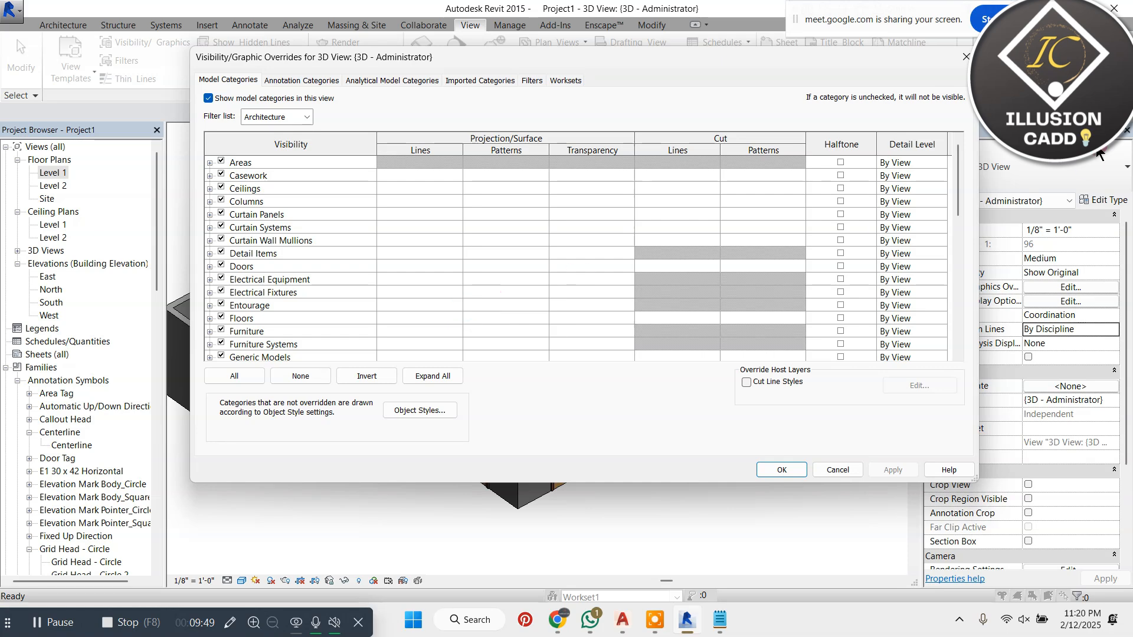
pyautogui.moveTo(929, 62); pyautogui.dragTo(1061, 103)
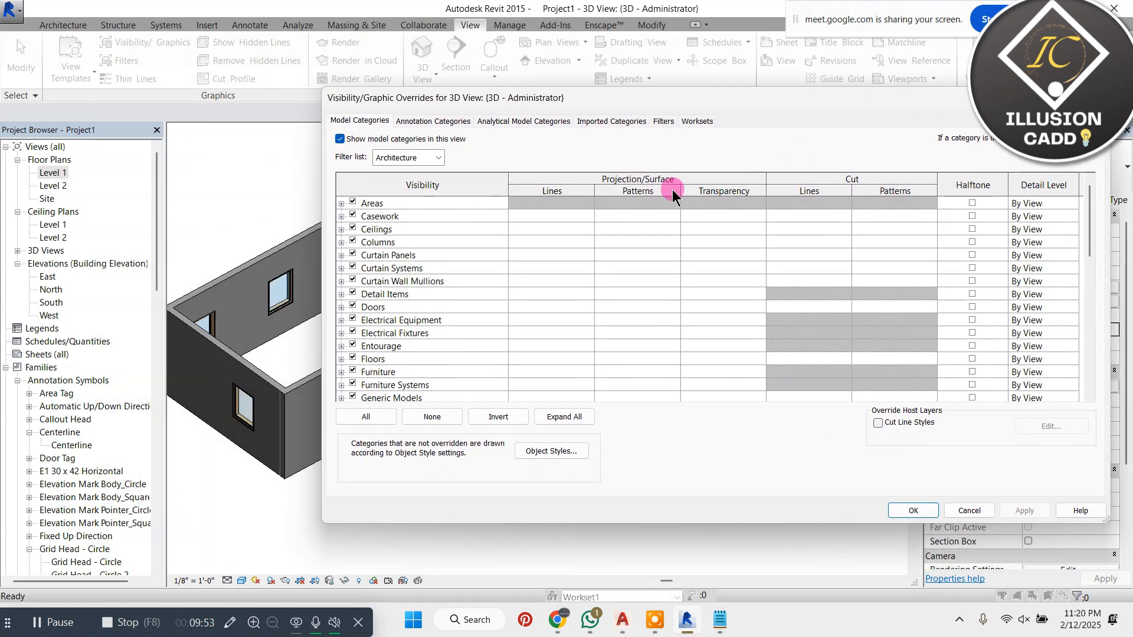
pyautogui.moveTo(514, 103); pyautogui.dragTo(462, 69)
pyautogui.scroll(-5, 393, 255)
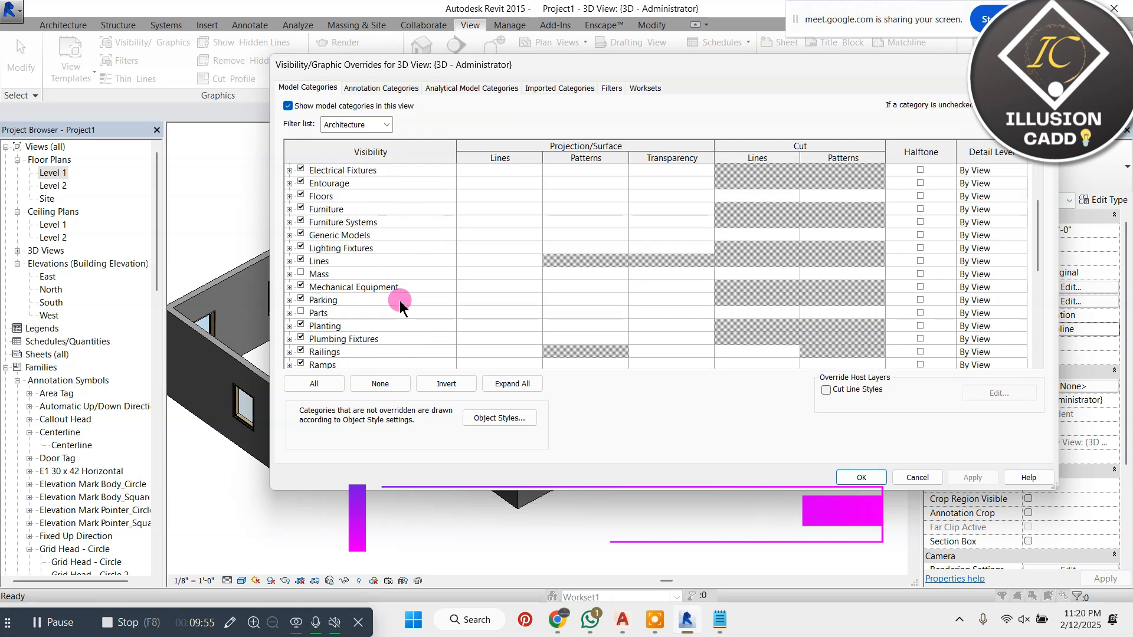
pyautogui.scroll(-4, 385, 320)
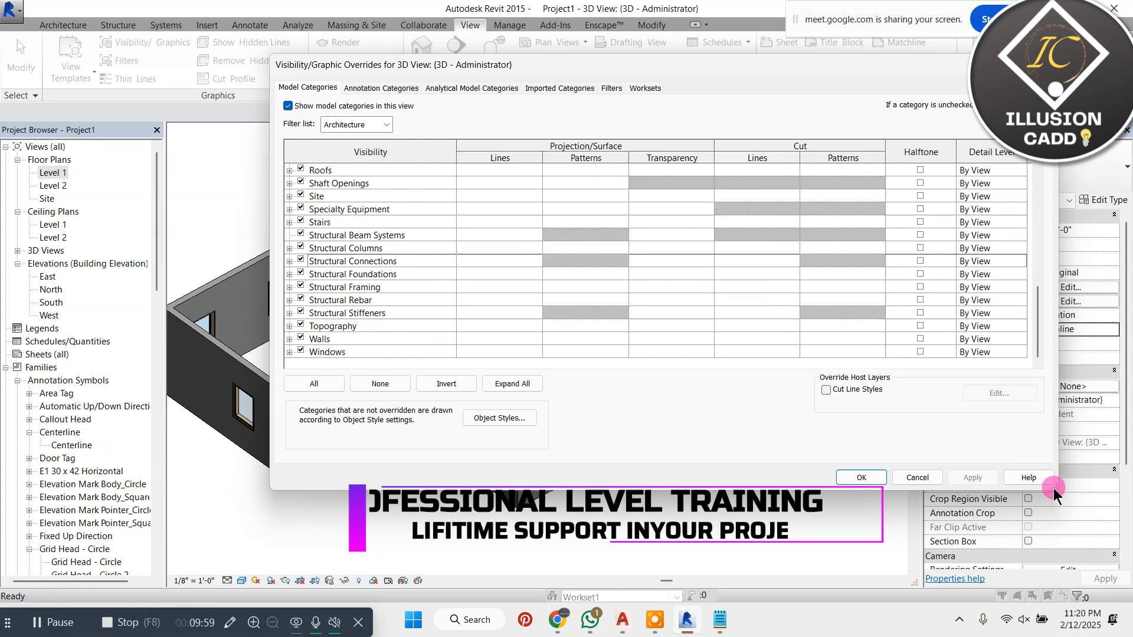
pyautogui.moveTo(1057, 489); pyautogui.dragTo(892, 489)
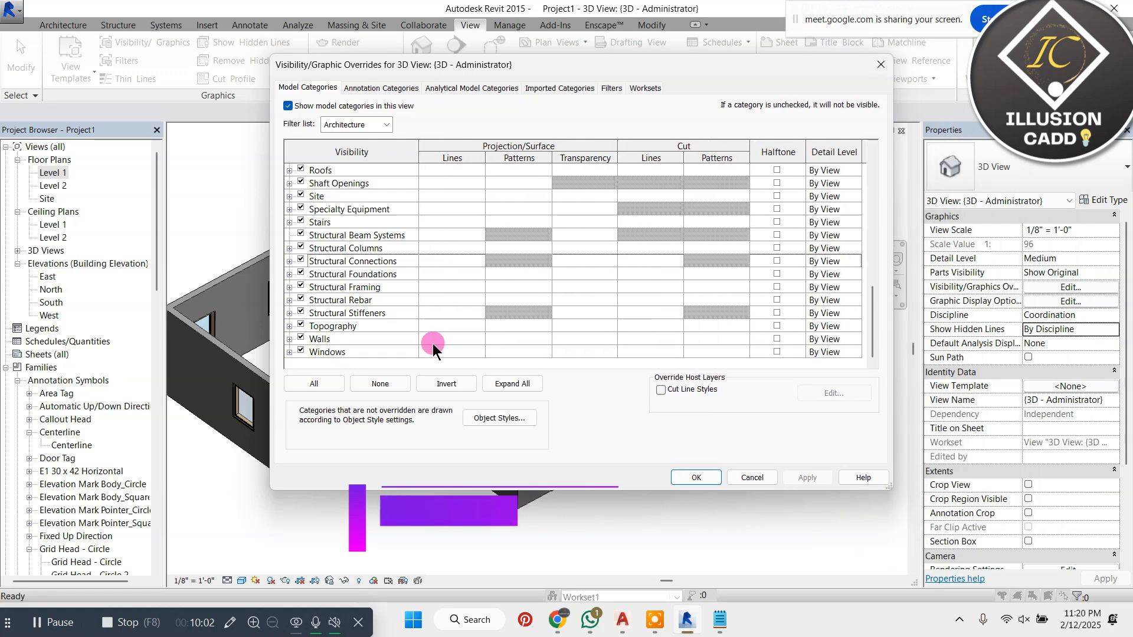
pyautogui.click(302, 336)
pyautogui.click(716, 478)
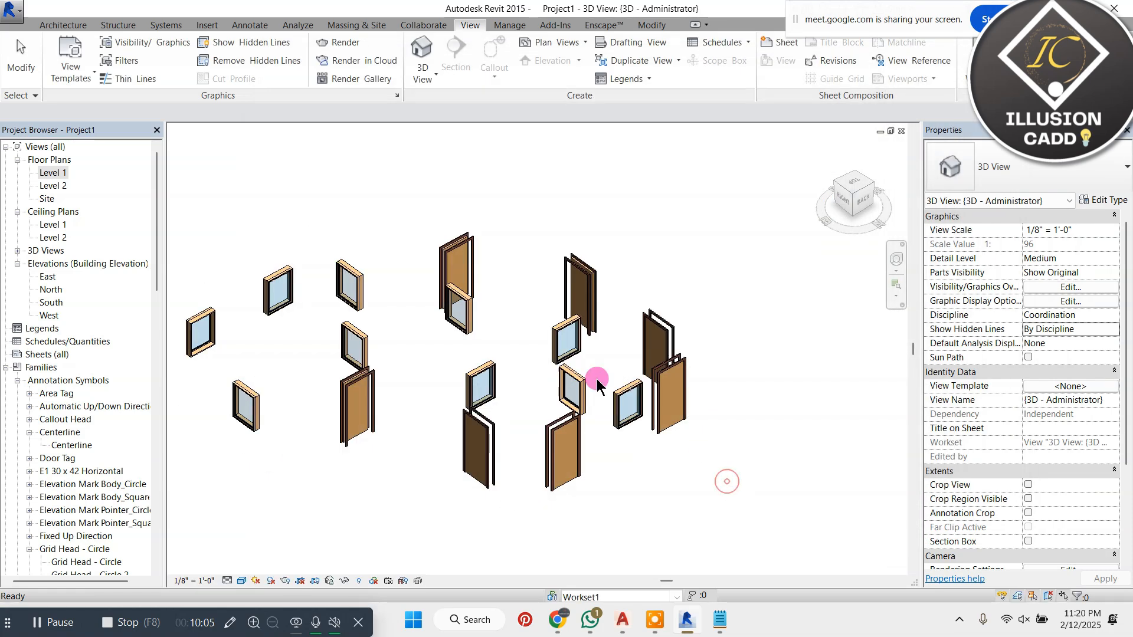
# Step: Check the walls in the Level 1 floor plan and return to the default 3D view
pyautogui.doubleClick(53, 173)
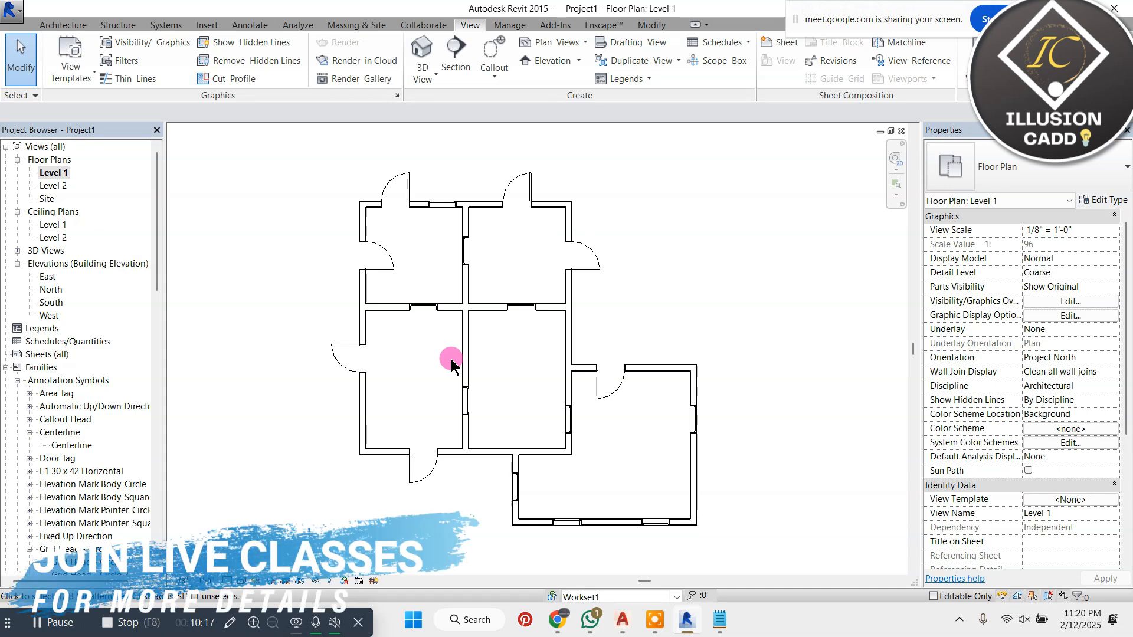
pyautogui.click(437, 53)
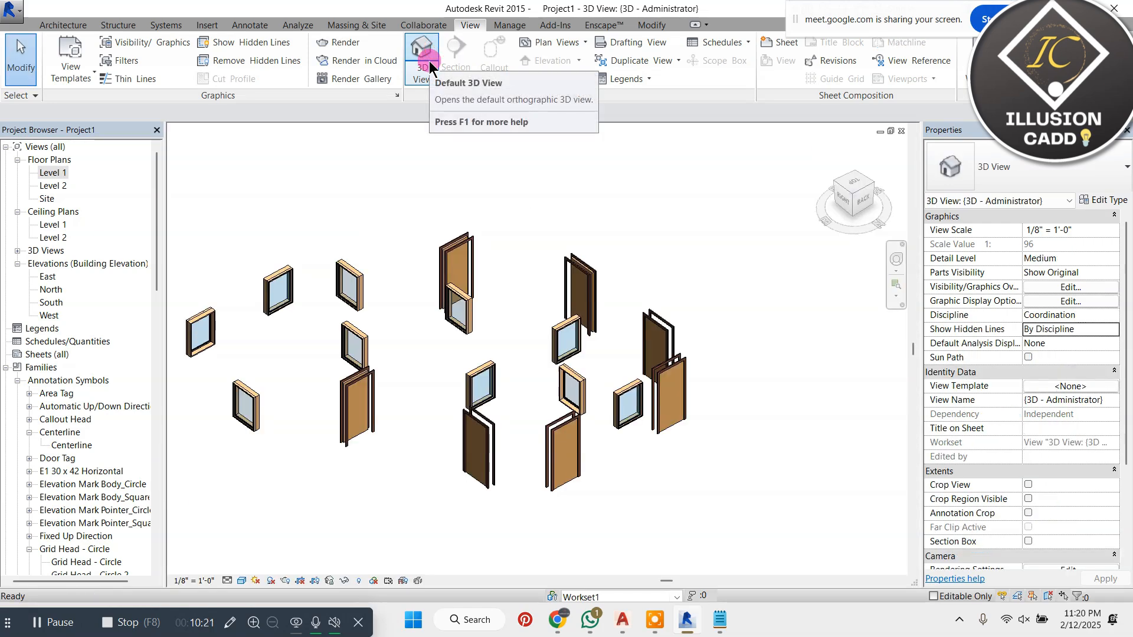
# Step: Turn the Walls model category back on in the 3D view through the Visibility/Graphic Overrides
pyautogui.press('v')
pyautogui.press('v')
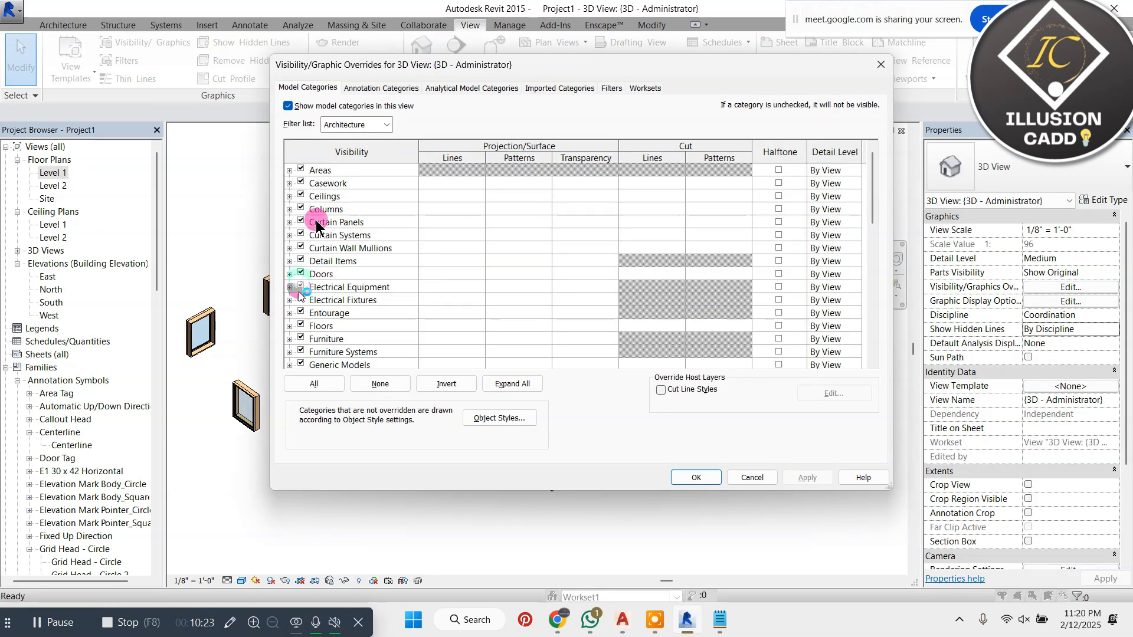
pyautogui.scroll(-7, 316, 342)
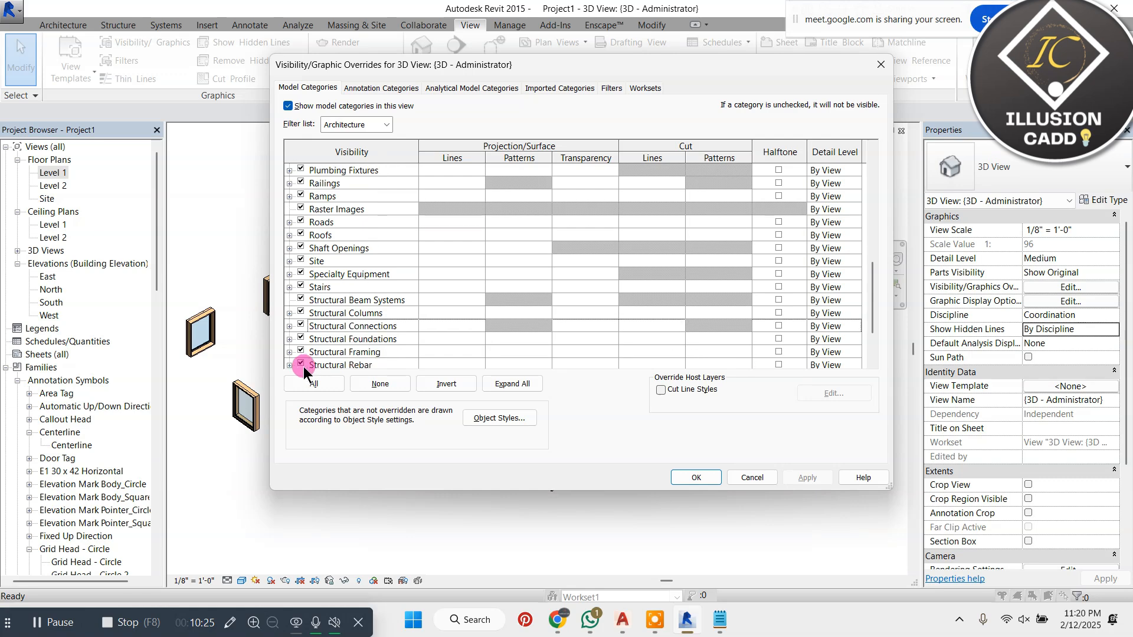
pyautogui.scroll(-2, 304, 366)
pyautogui.click(383, 125)
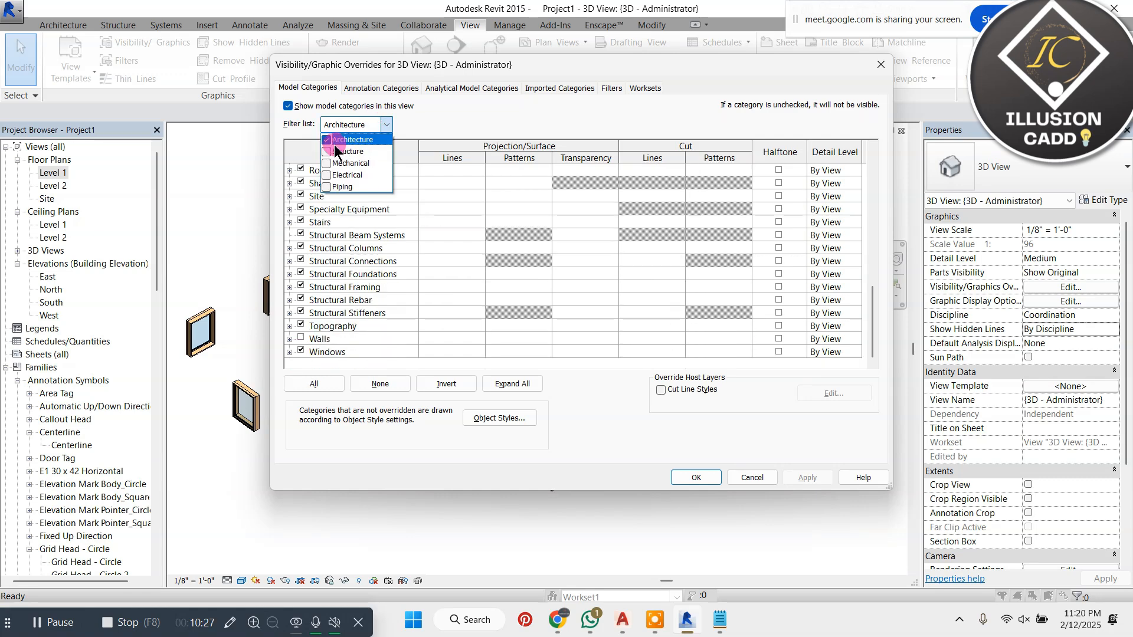
pyautogui.click(326, 349)
pyautogui.click(301, 339)
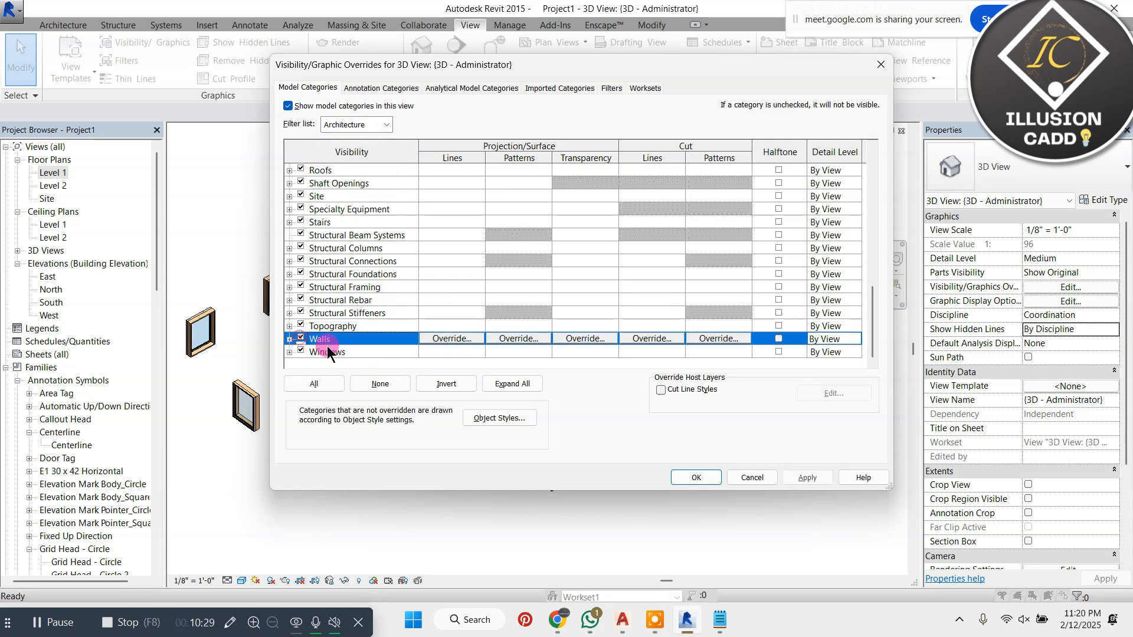
pyautogui.click(697, 478)
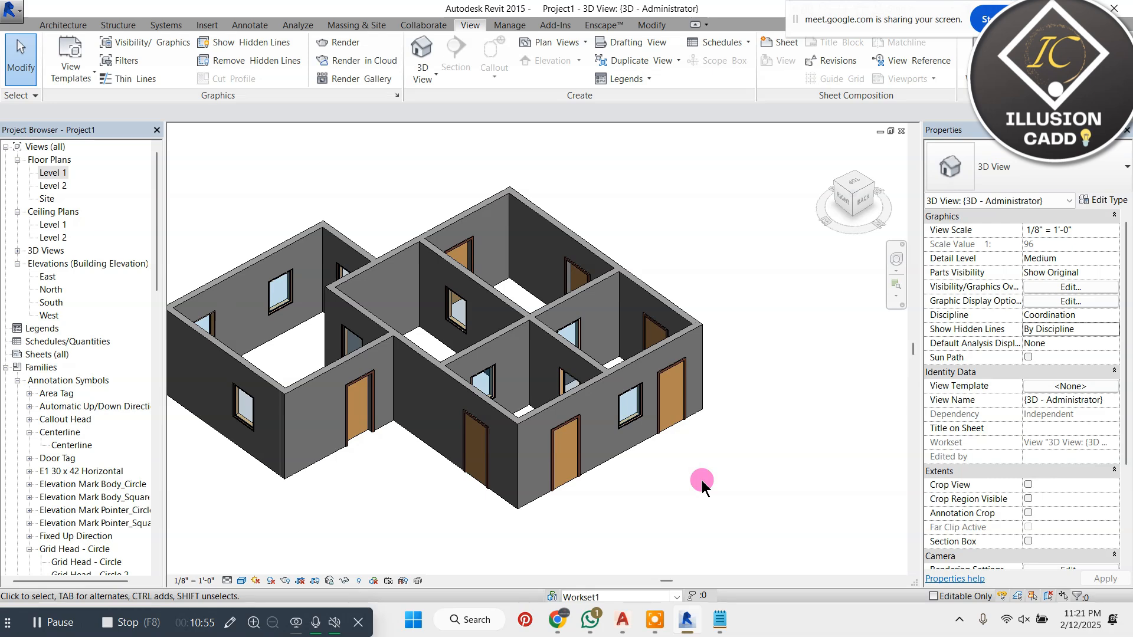
# Step: Hide the Doors model category in the 3D view through the Visibility/Graphic Overrides
pyautogui.press('v')
pyautogui.press('g')
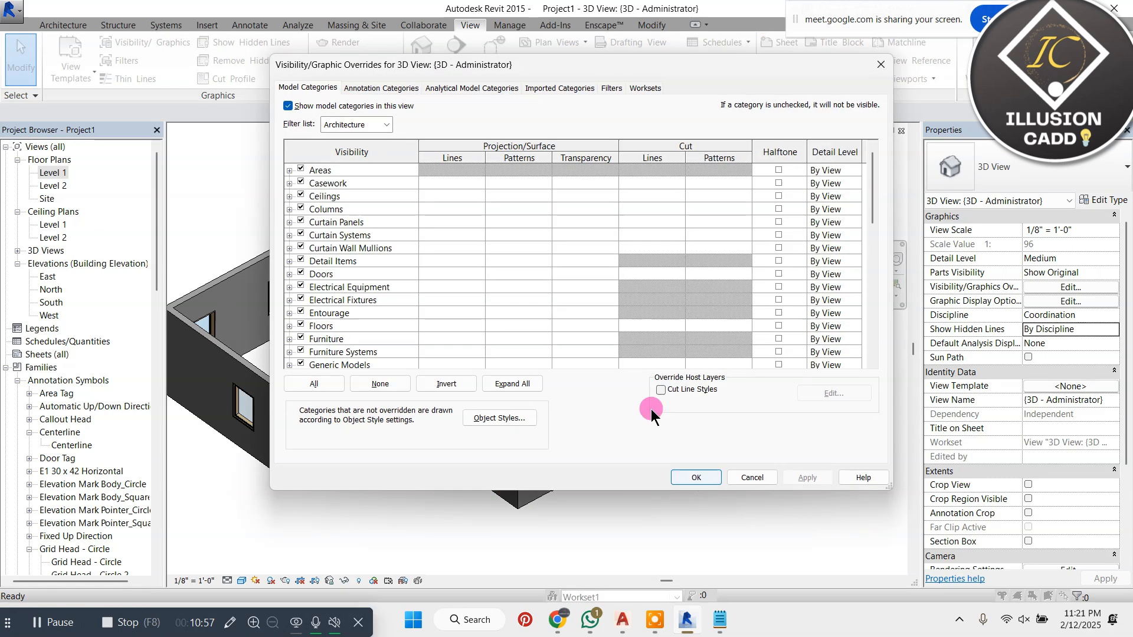
pyautogui.click(299, 271)
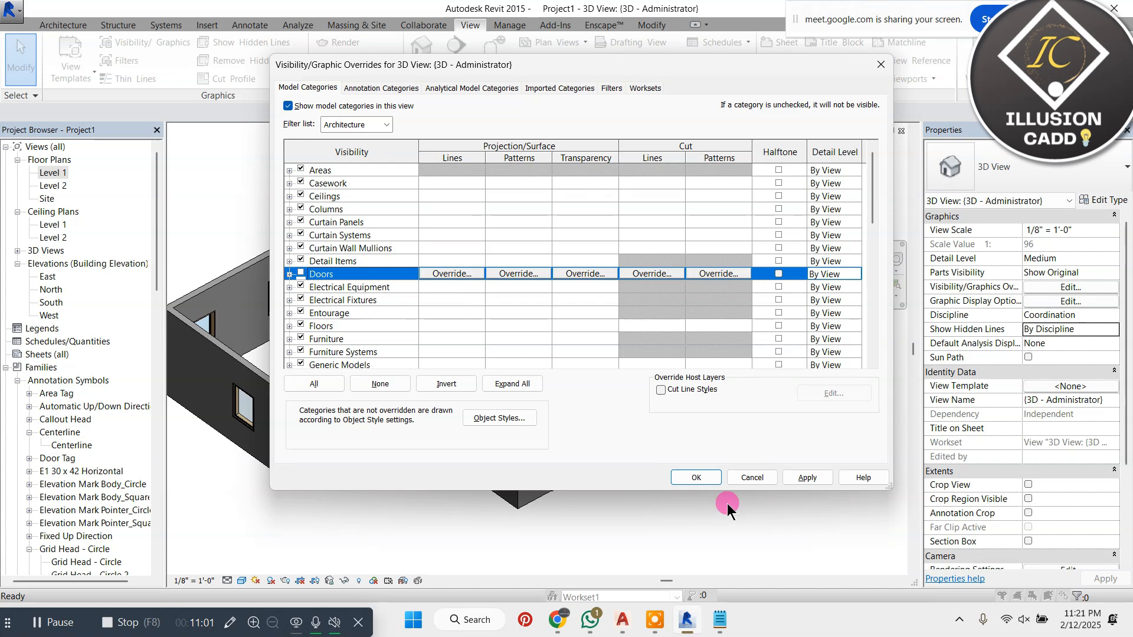
pyautogui.click(696, 478)
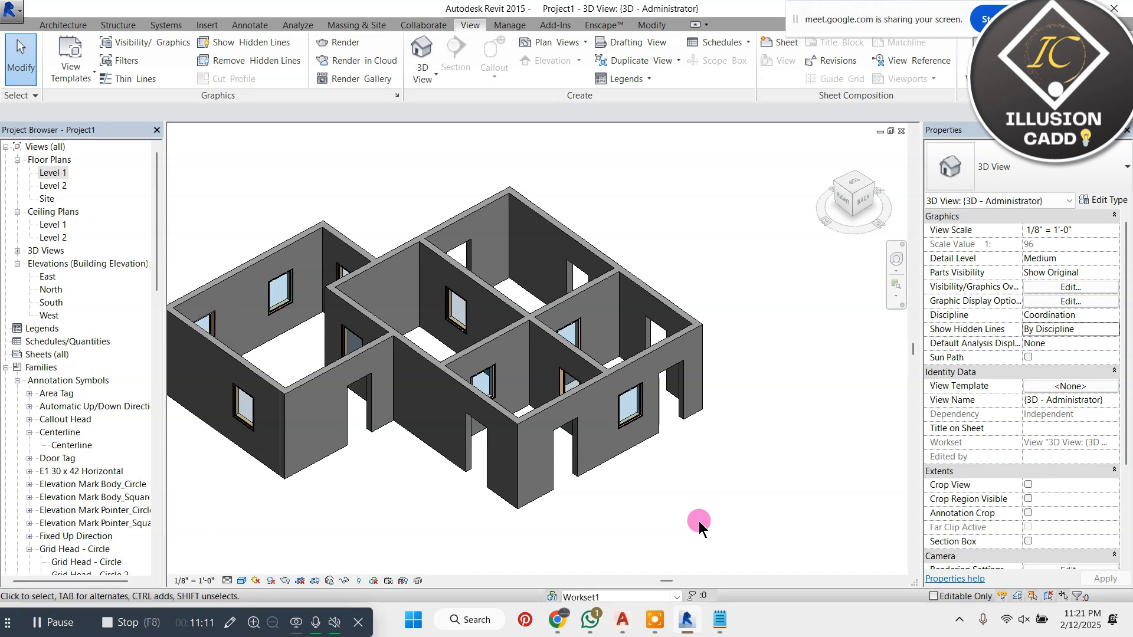
# Step: Make the Doors model category visible again in the 3D view and apply the change
pyautogui.press('v')
pyautogui.press('v')
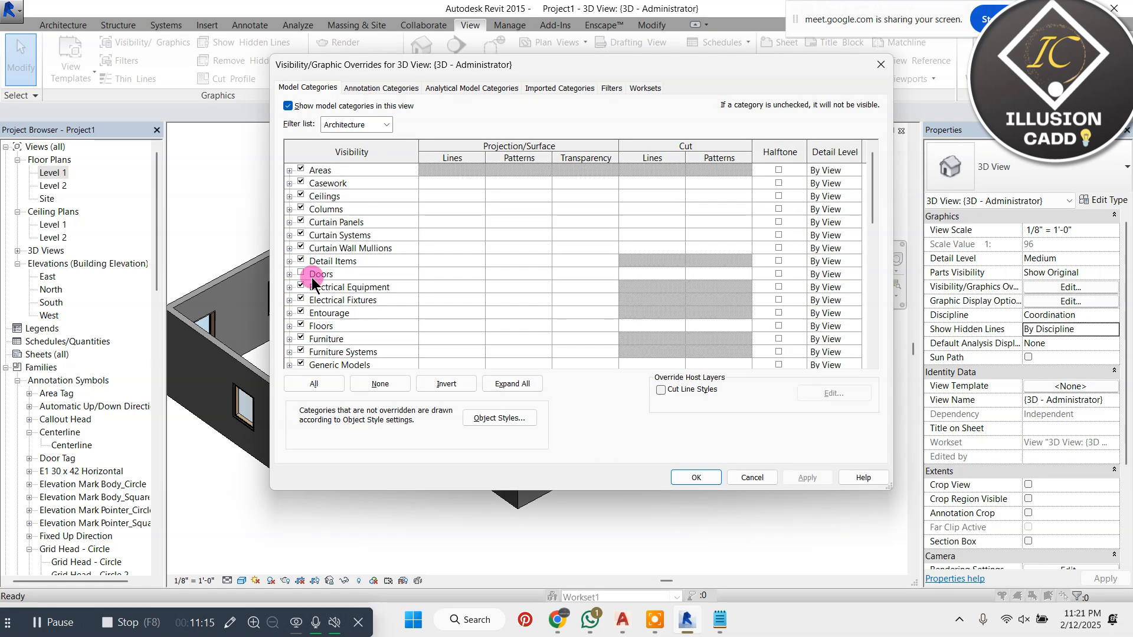
pyautogui.click(298, 274)
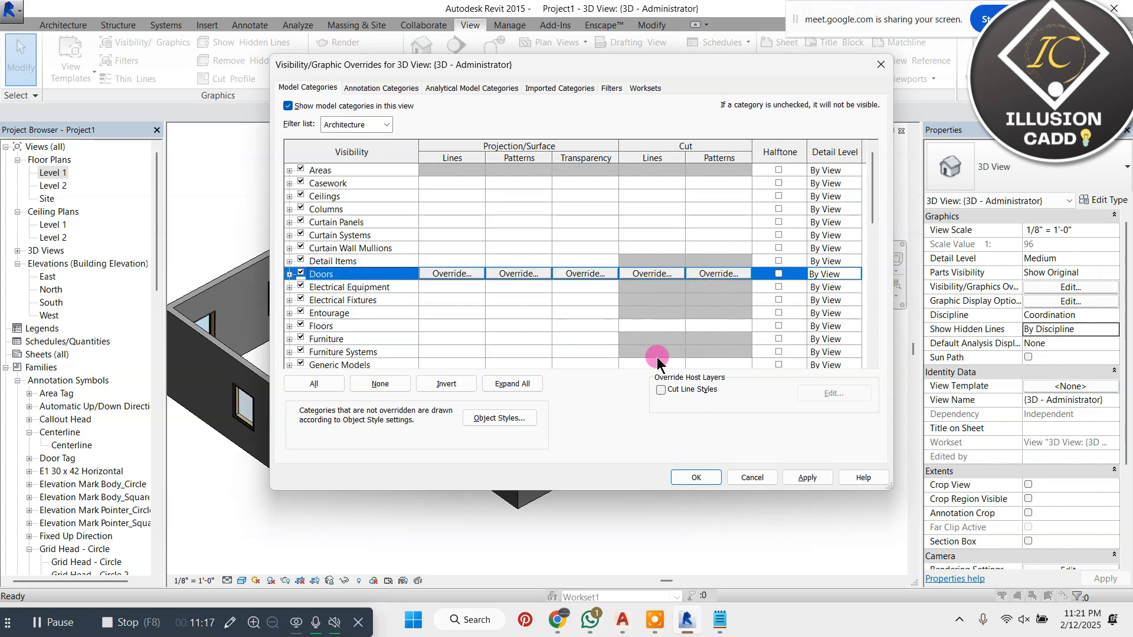
pyautogui.scroll(-2, 658, 360)
pyautogui.click(799, 474)
# Step: Select the Walls category in the Visibility/Graphic Overrides and move the dialog aside to uncover the building
pyautogui.scroll(-4, 627, 341)
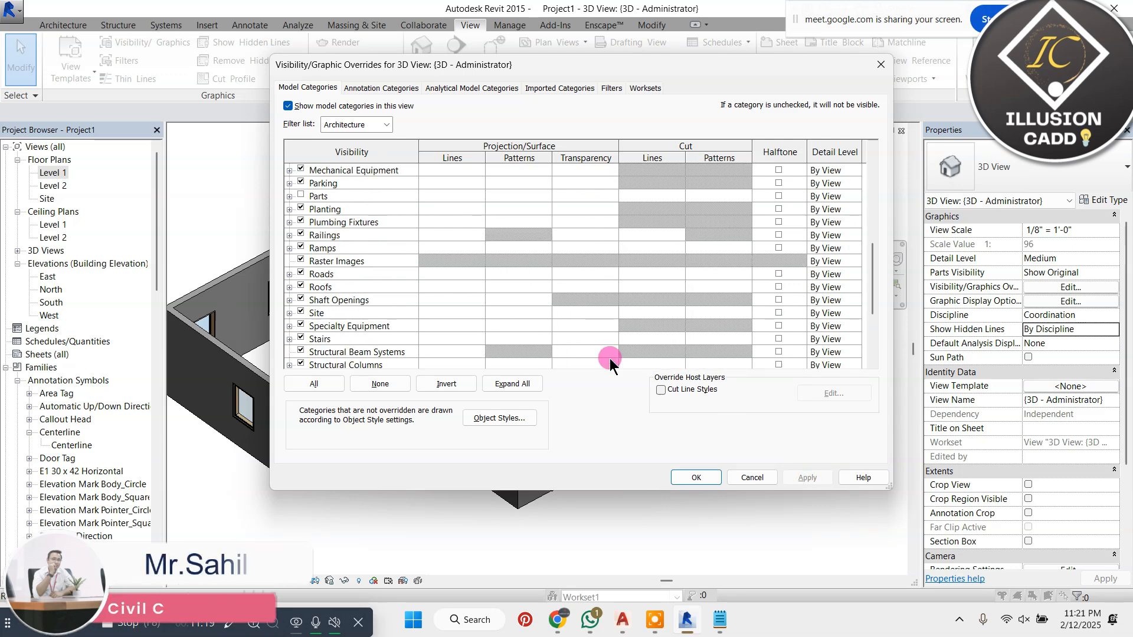
pyautogui.scroll(-3, 610, 354)
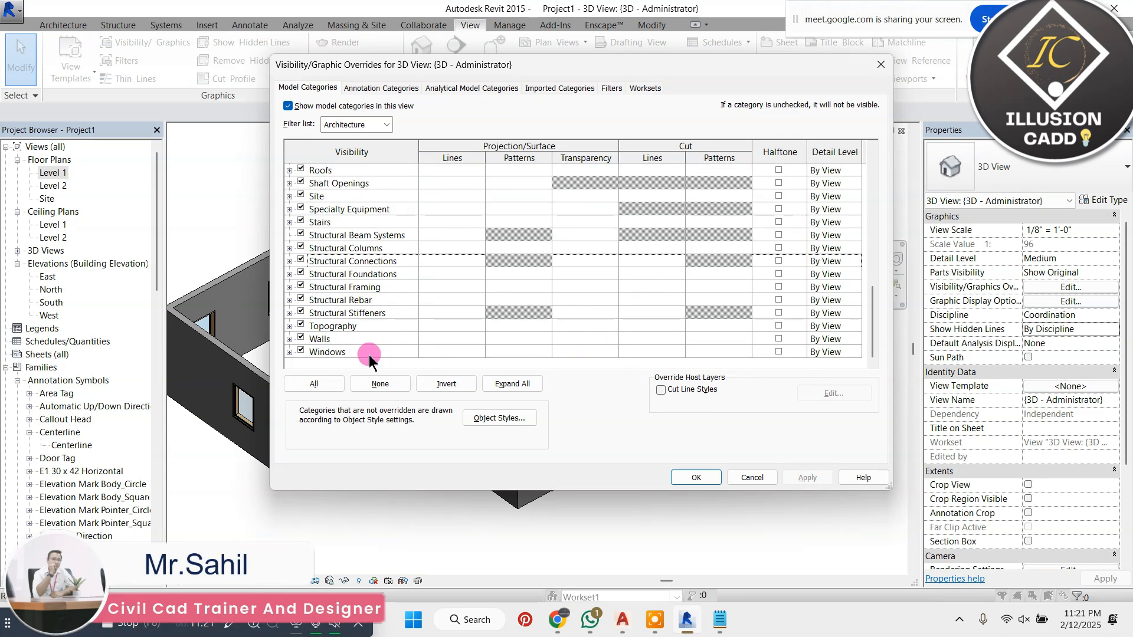
pyautogui.click(452, 338)
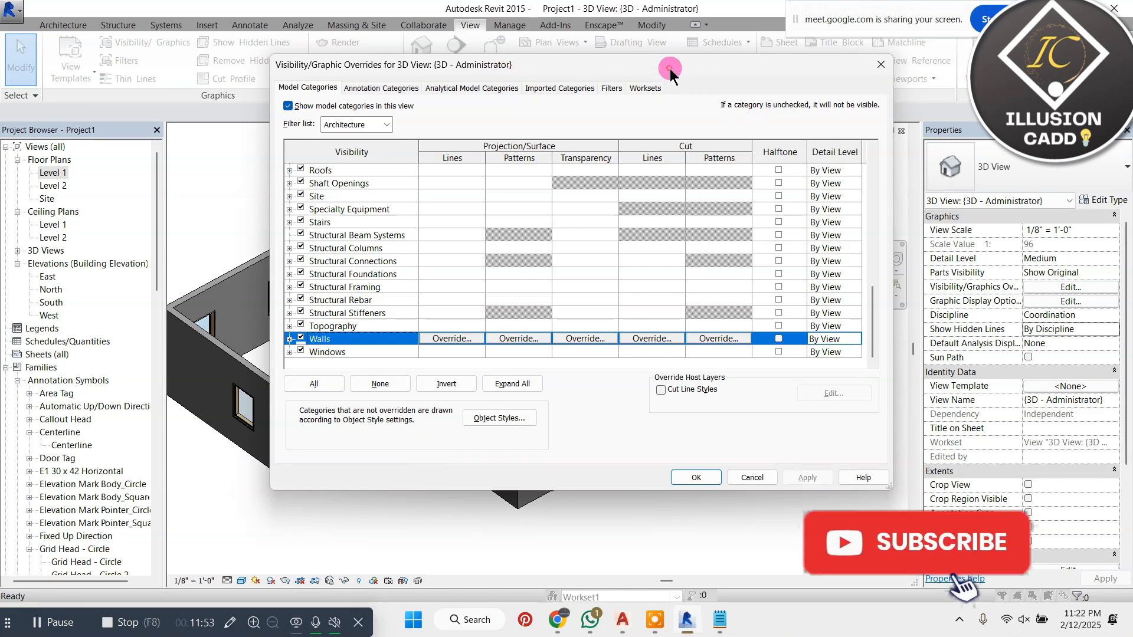
pyautogui.moveTo(671, 68); pyautogui.dragTo(843, 114)
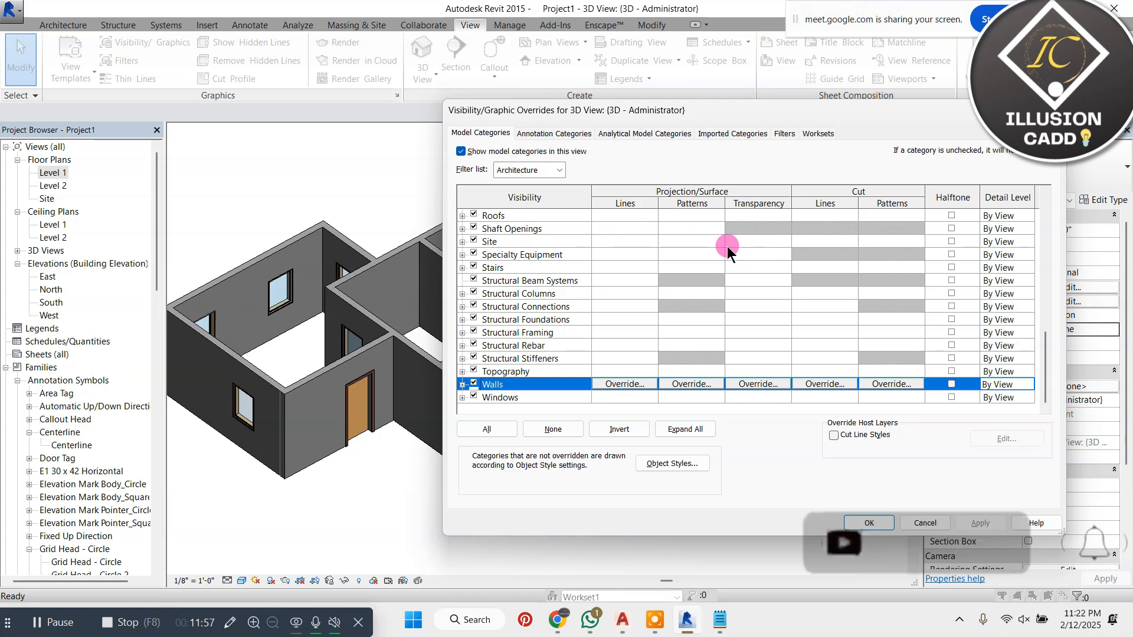
pyautogui.moveTo(654, 119); pyautogui.dragTo(694, 91)
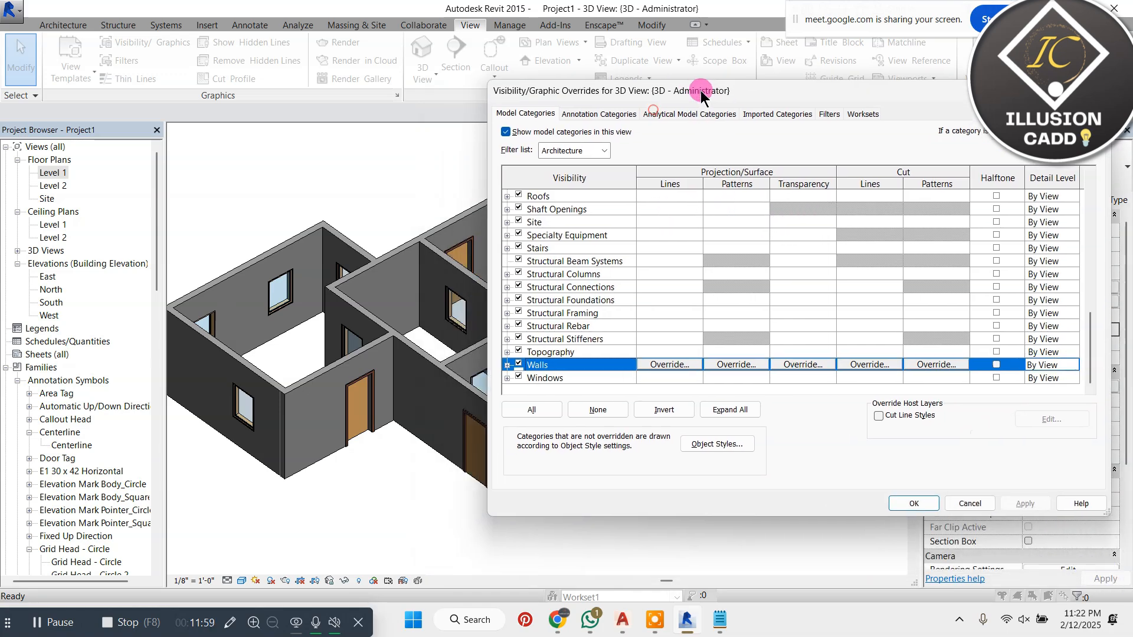
# Step: Override the Walls projection/surface lines with weight 9 and the pink color RGB 255-000-128
pyautogui.click(682, 356)
pyautogui.click(796, 263)
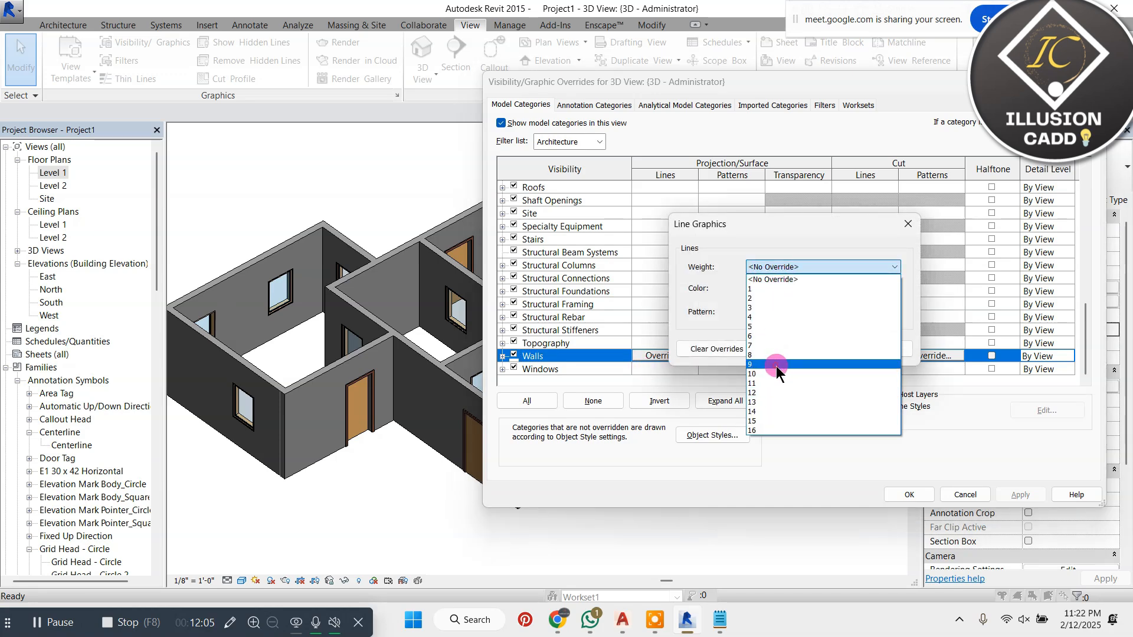
pyautogui.click(777, 365)
pyautogui.click(805, 287)
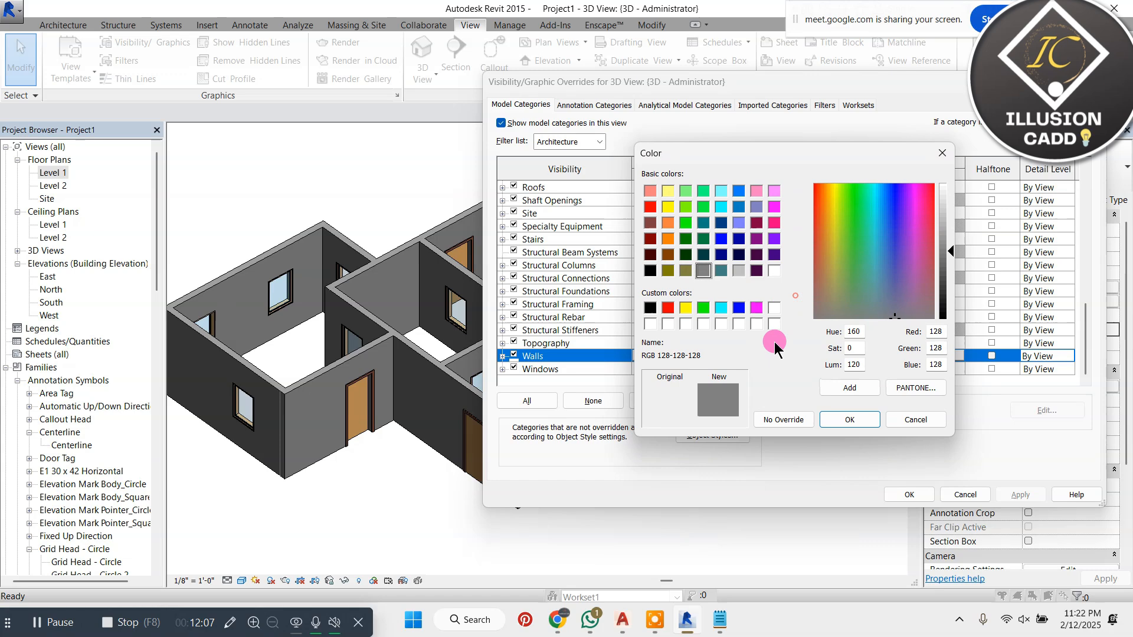
pyautogui.click(775, 223)
pyautogui.click(850, 419)
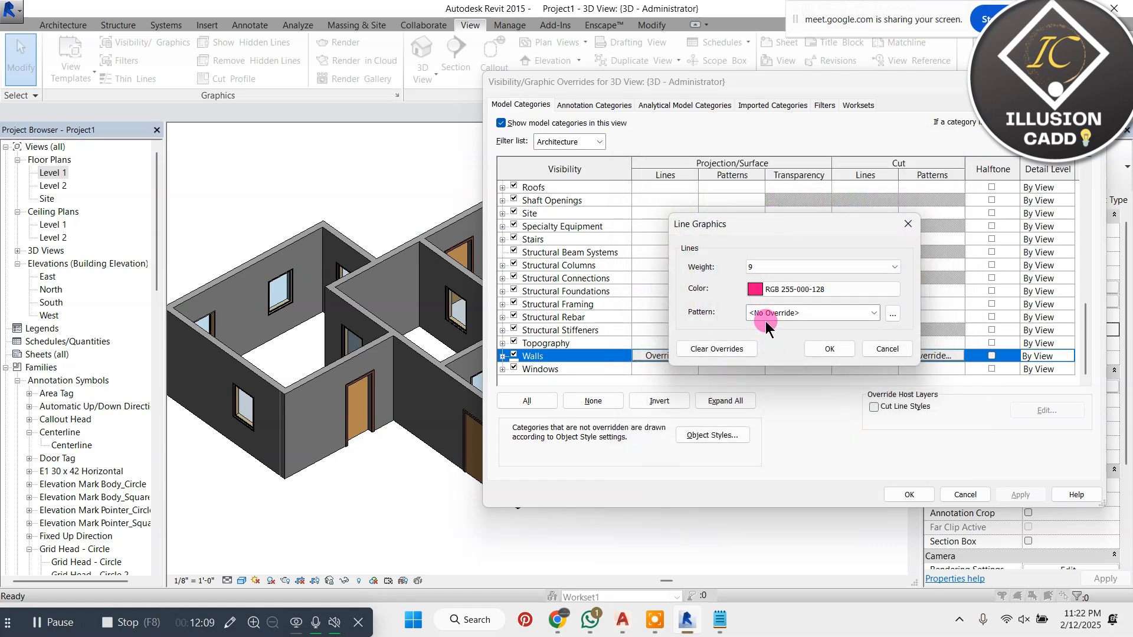
# Step: Set the Walls projection line pattern to Center 5/8", apply the overrides and inspect the wall edges up close
pyautogui.click(798, 313)
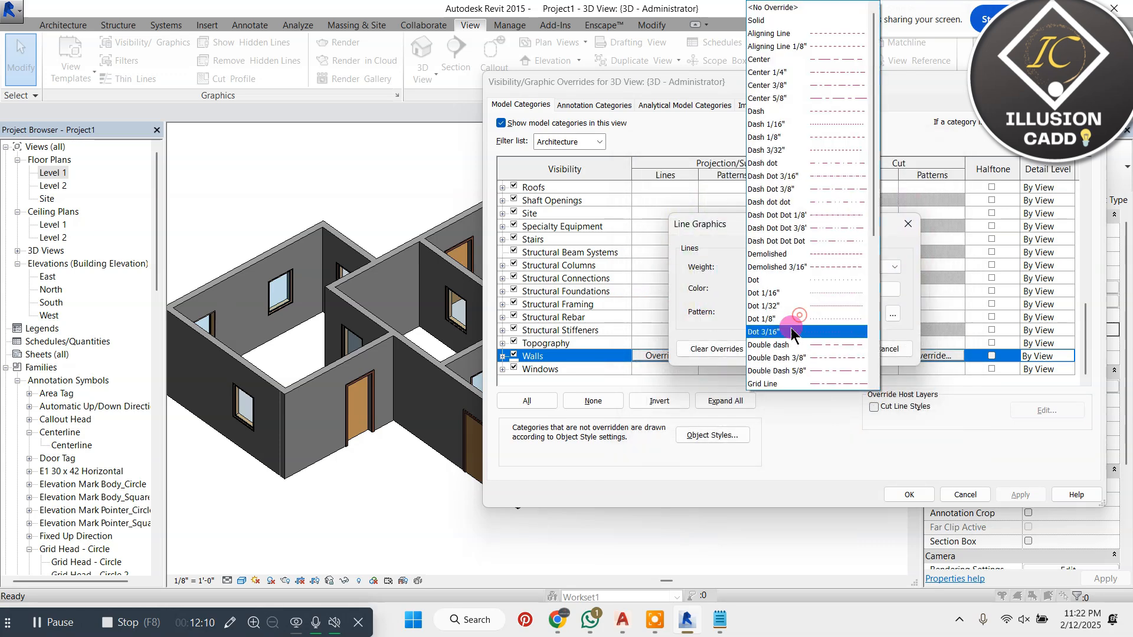
pyautogui.click(840, 101)
pyautogui.click(829, 349)
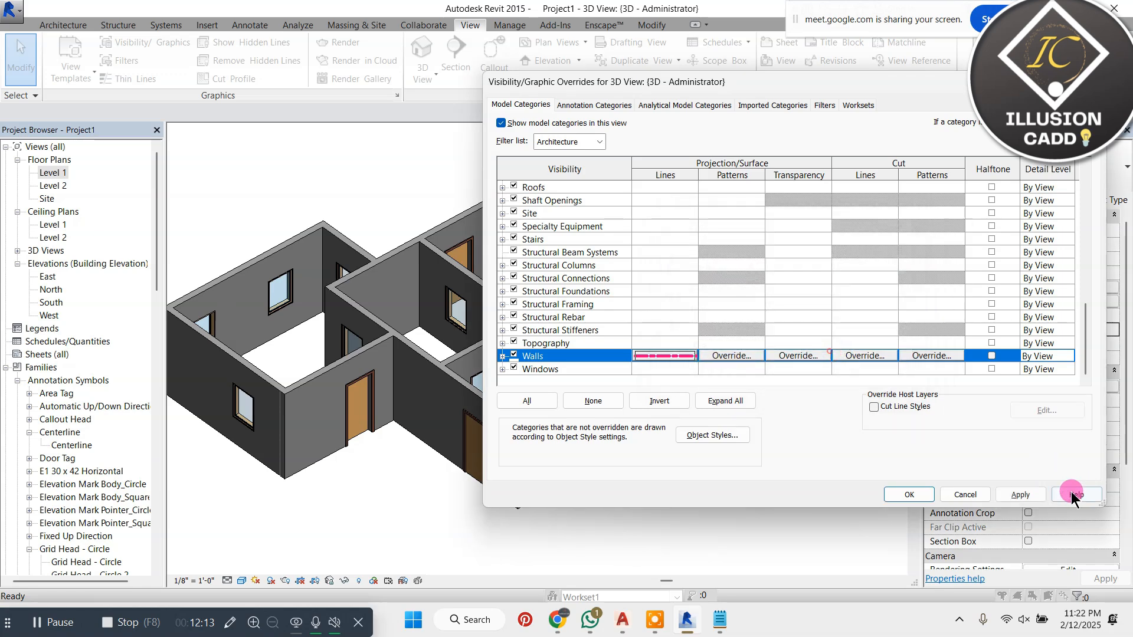
pyautogui.click(1018, 493)
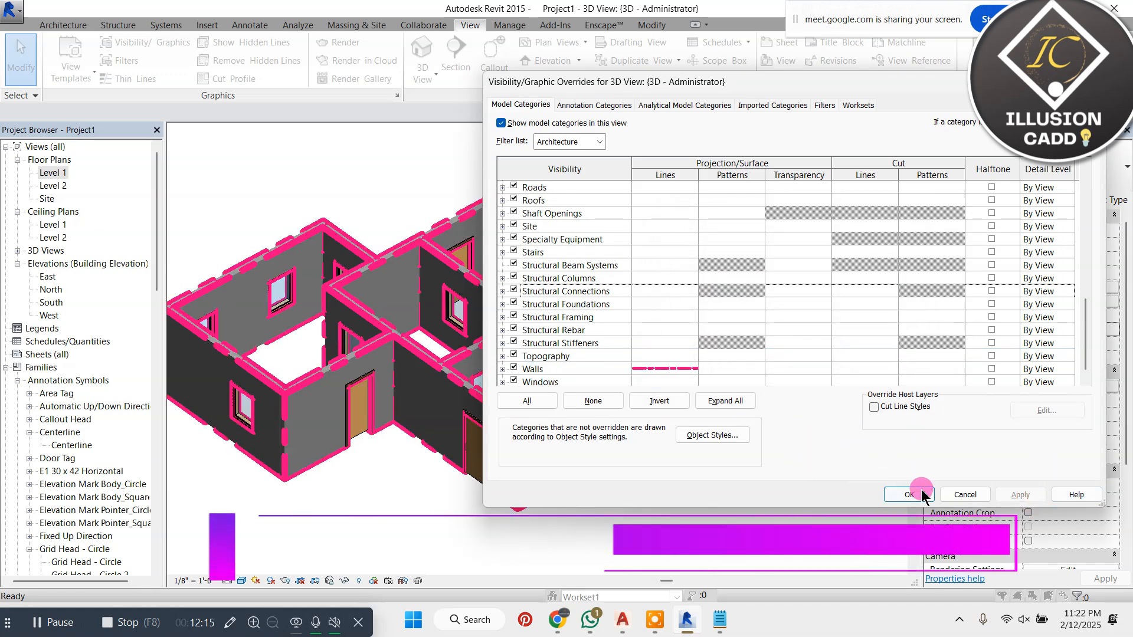
pyautogui.click(896, 494)
pyautogui.scroll(-2, 248, 454)
pyautogui.scroll(6, 313, 324)
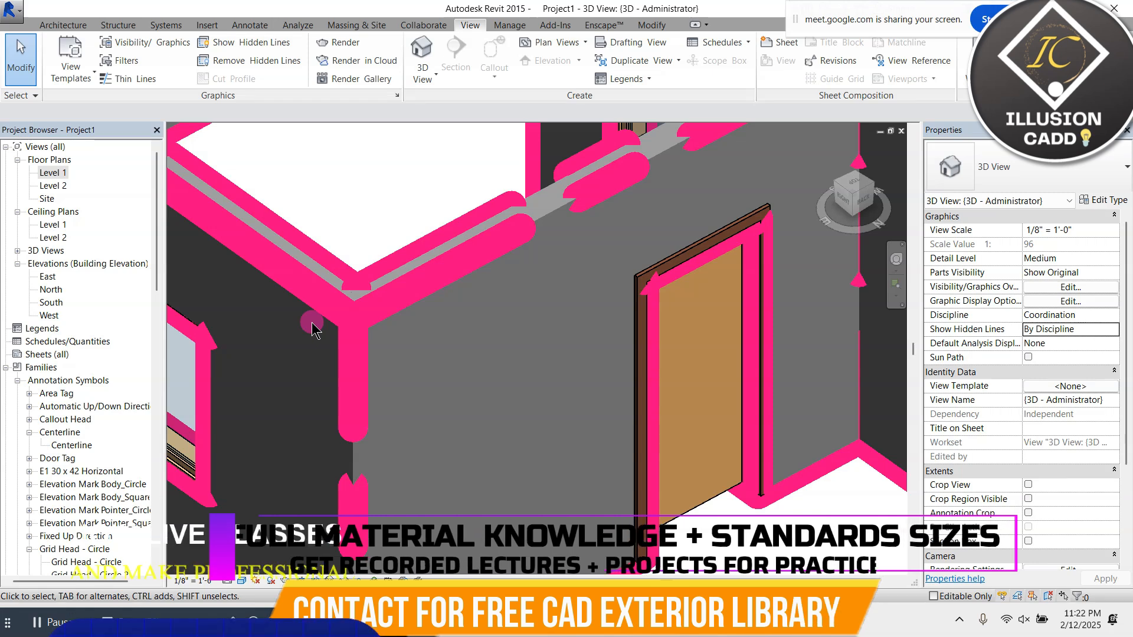
# Step: Set the Walls projection line weight to 2 and check the wall edges around the door and window in 3D
pyautogui.press('v')
pyautogui.press('v')
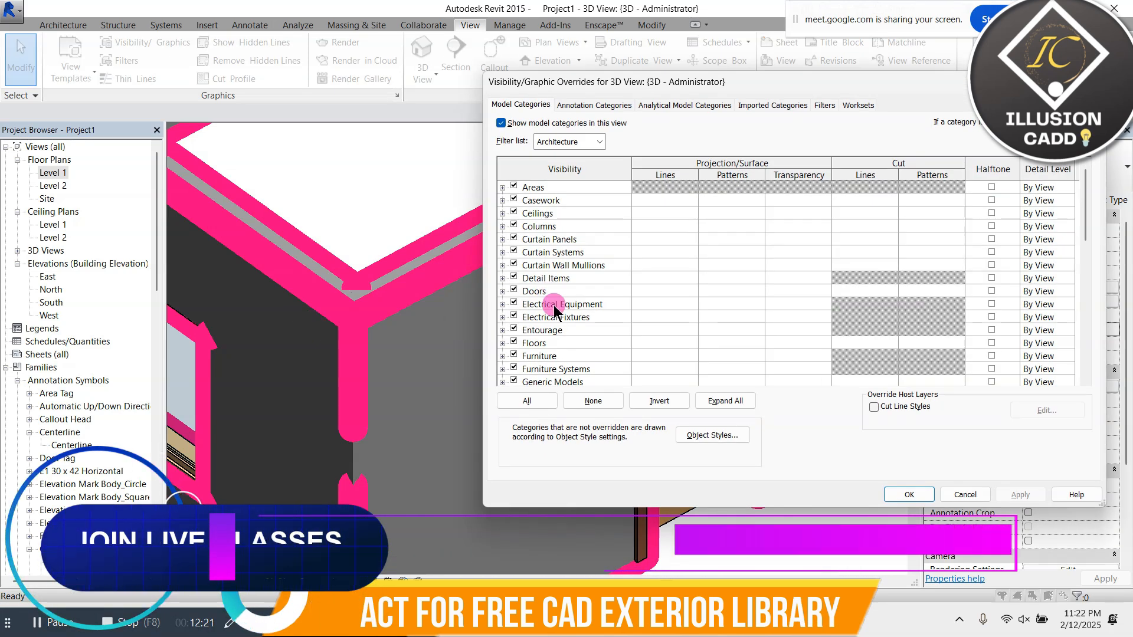
pyautogui.scroll(-9, 643, 251)
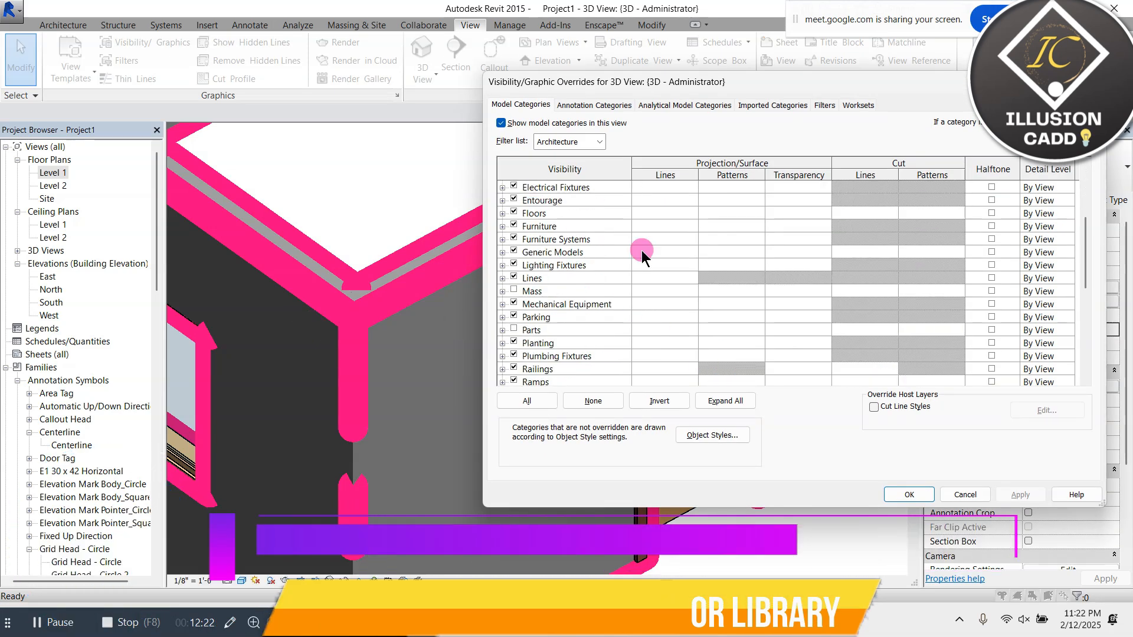
pyautogui.click(685, 357)
pyautogui.click(684, 357)
pyautogui.click(832, 267)
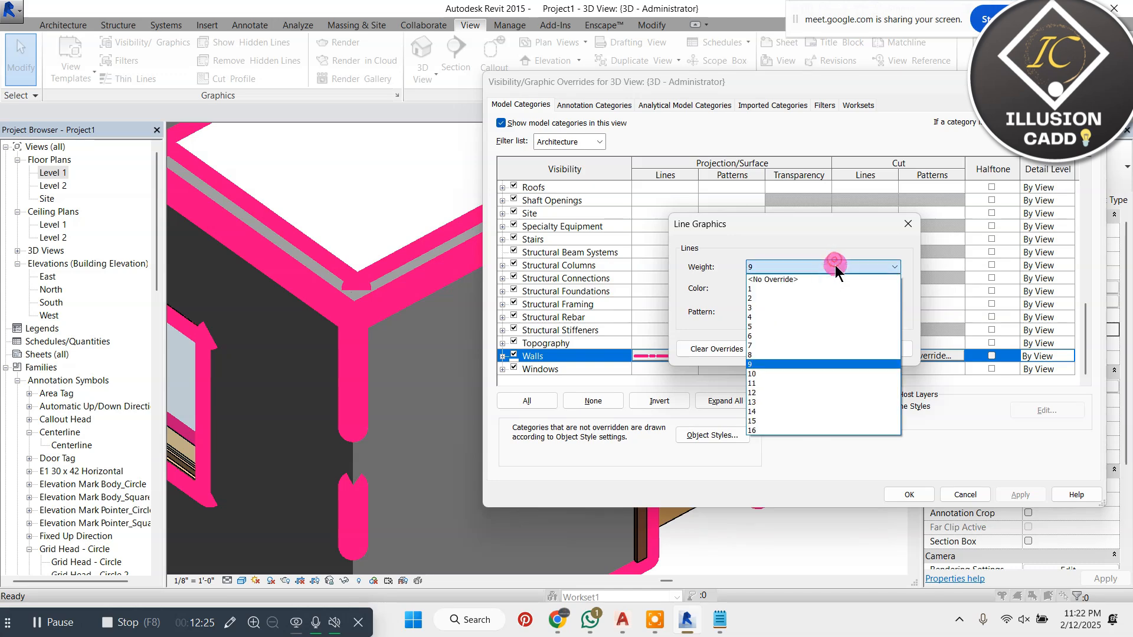
pyautogui.click(807, 298)
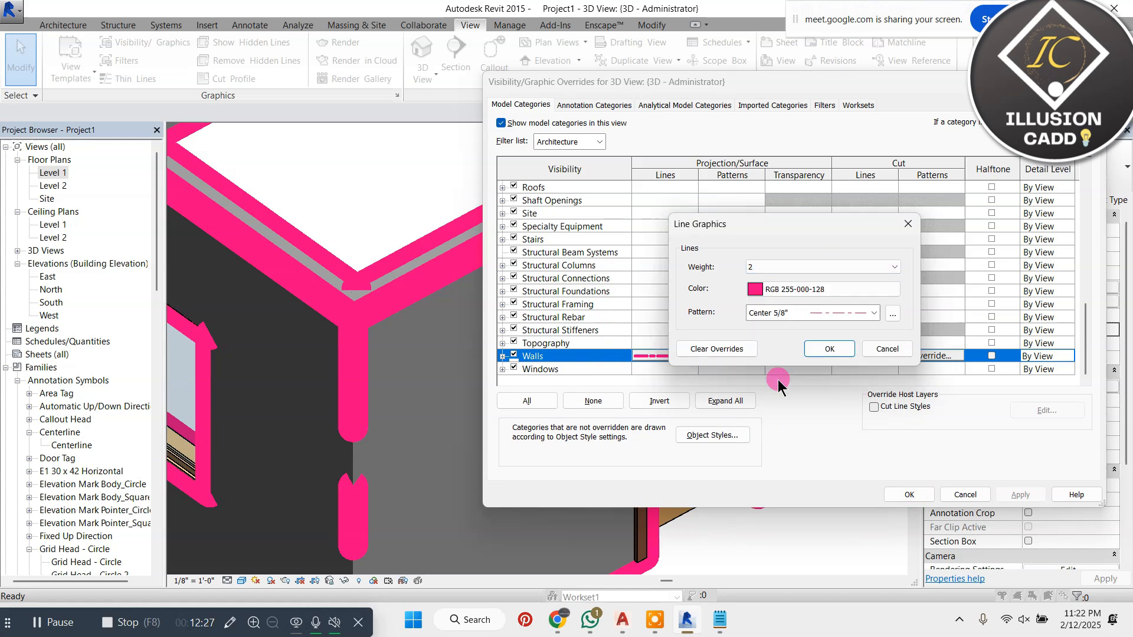
pyautogui.click(844, 349)
pyautogui.click(909, 494)
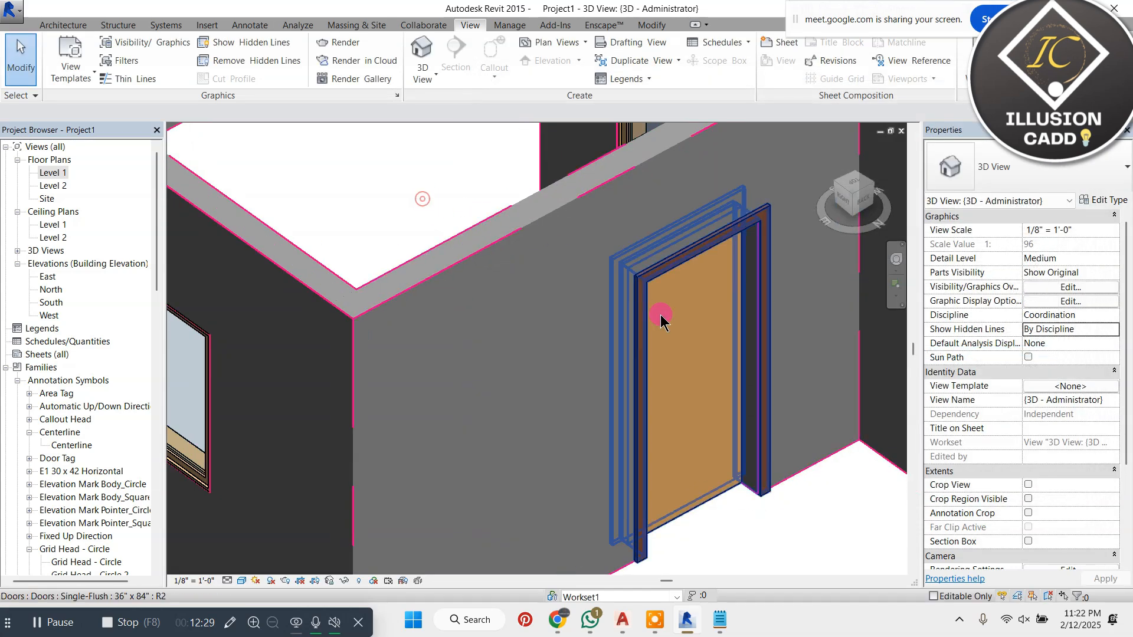
pyautogui.scroll(-5, 661, 316)
pyautogui.scroll(1, 480, 271)
pyautogui.scroll(-2, 505, 240)
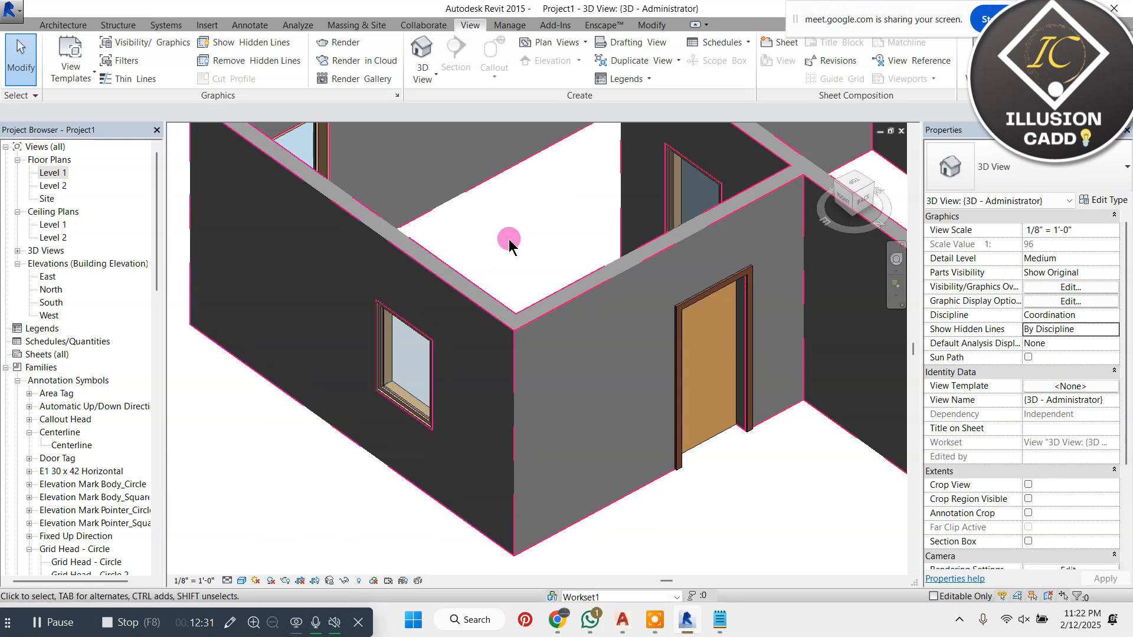
pyautogui.scroll(4, 514, 245)
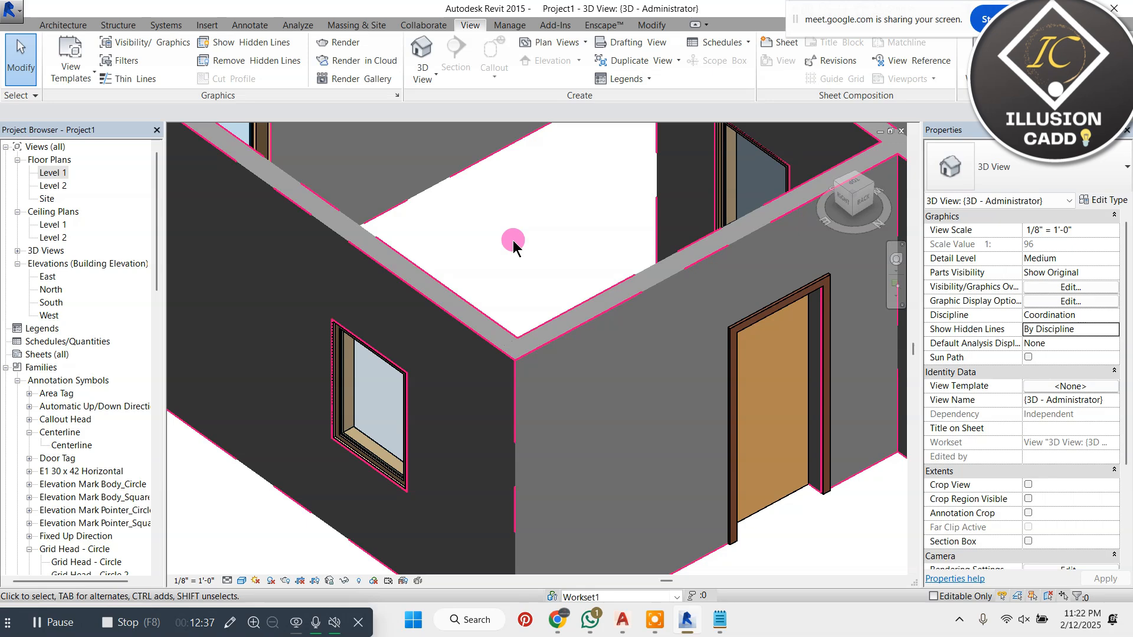
# Step: Clear the line weight, color and pattern overrides from the Walls projection/surface lines in the 3D view
pyautogui.press('v')
pyautogui.press('g')
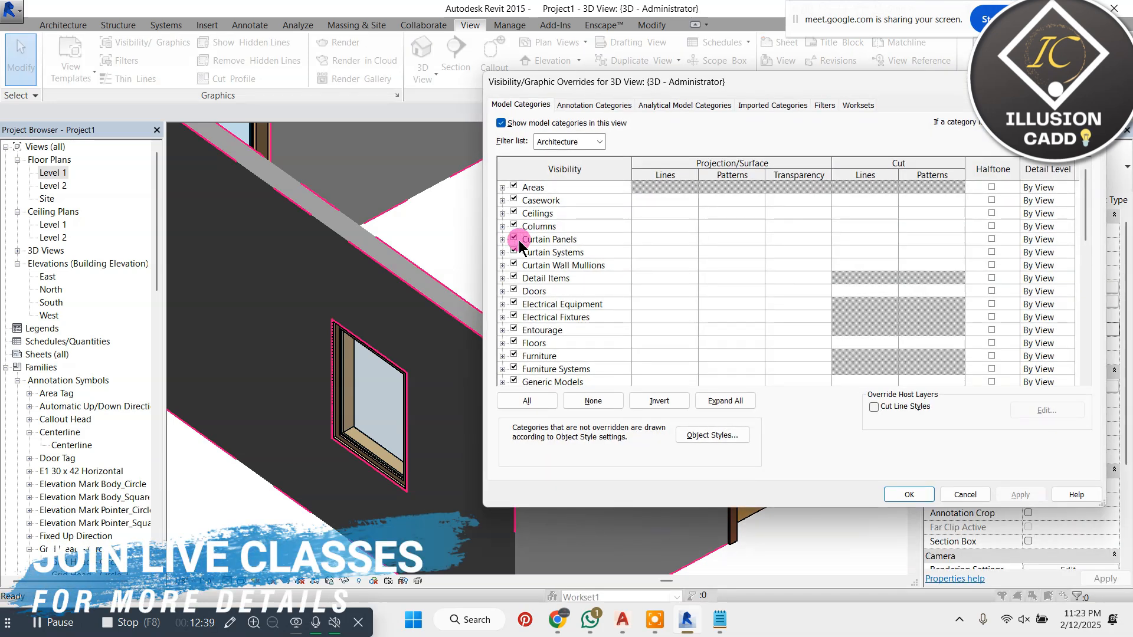
pyautogui.moveTo(659, 90); pyautogui.dragTo(690, 66)
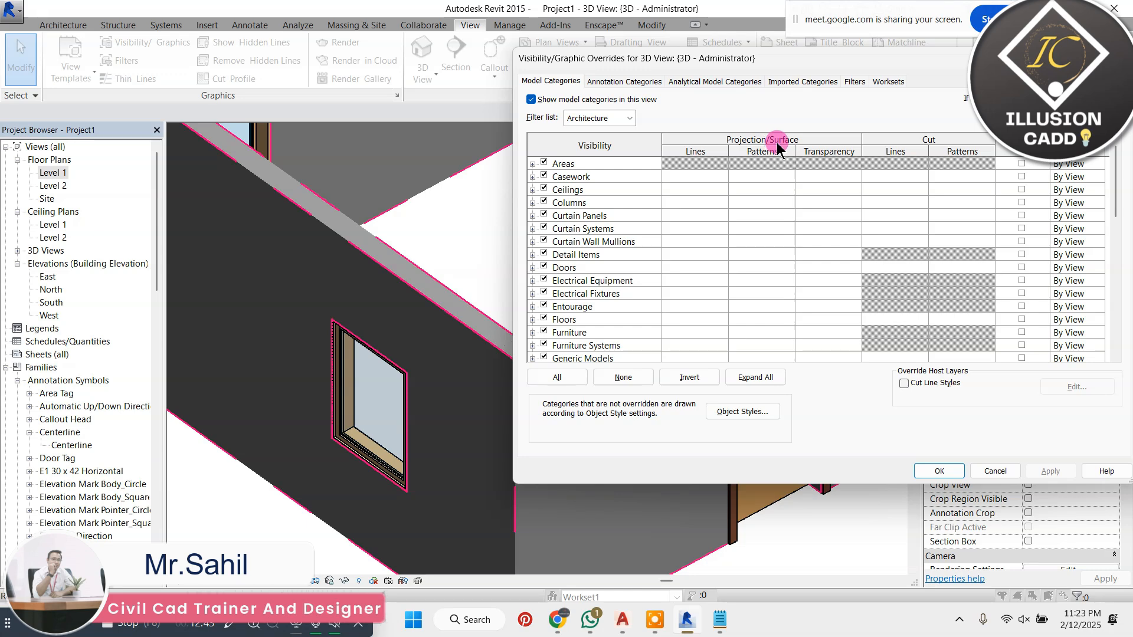
pyautogui.scroll(-3, 673, 324)
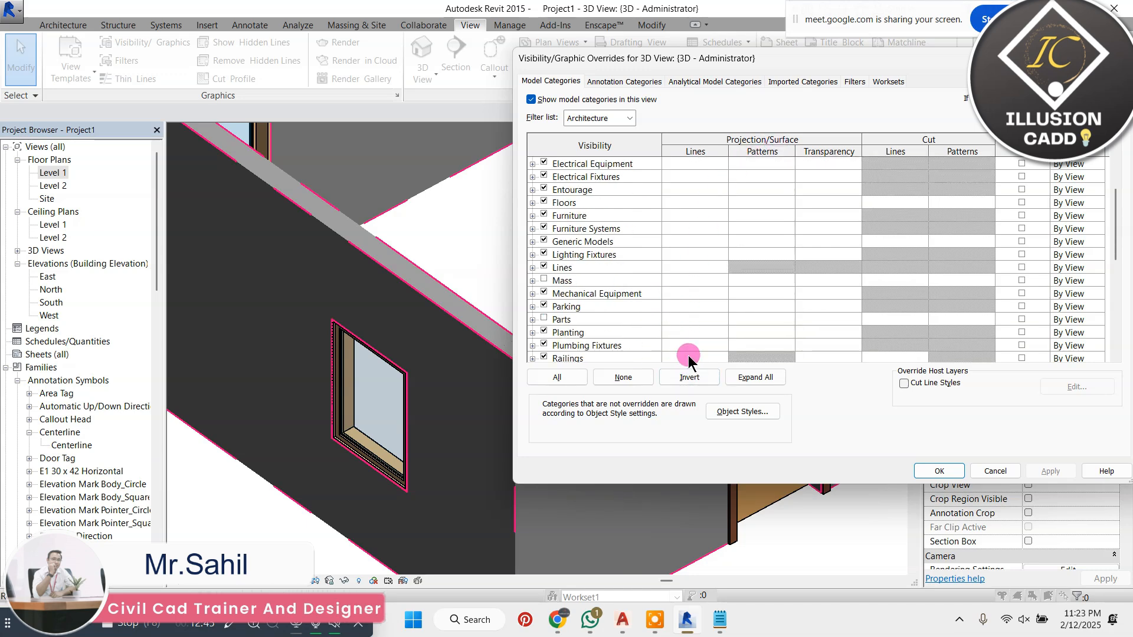
pyautogui.scroll(-6, 689, 357)
pyautogui.click(704, 332)
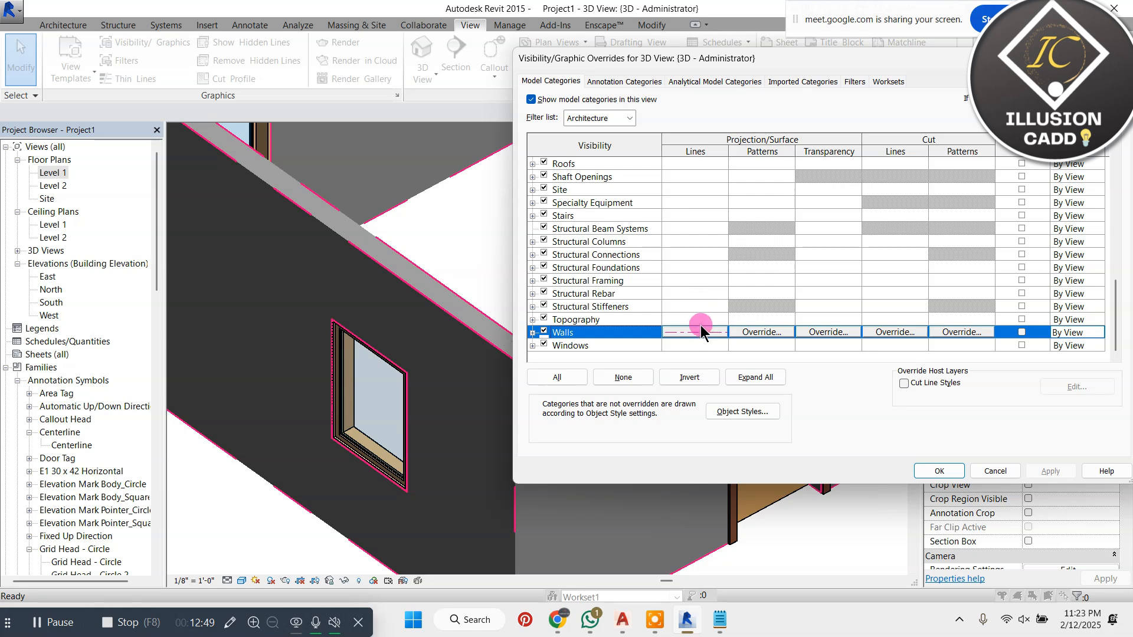
pyautogui.click(701, 329)
pyautogui.moveTo(802, 199); pyautogui.dragTo(357, 246)
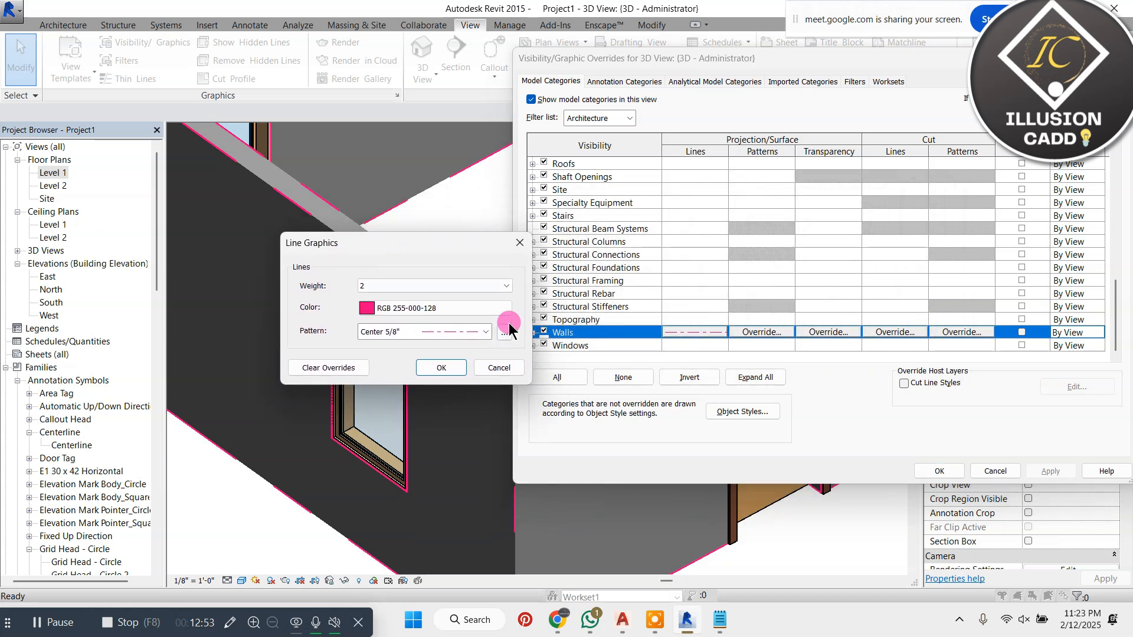
pyautogui.click(351, 365)
pyautogui.click(440, 368)
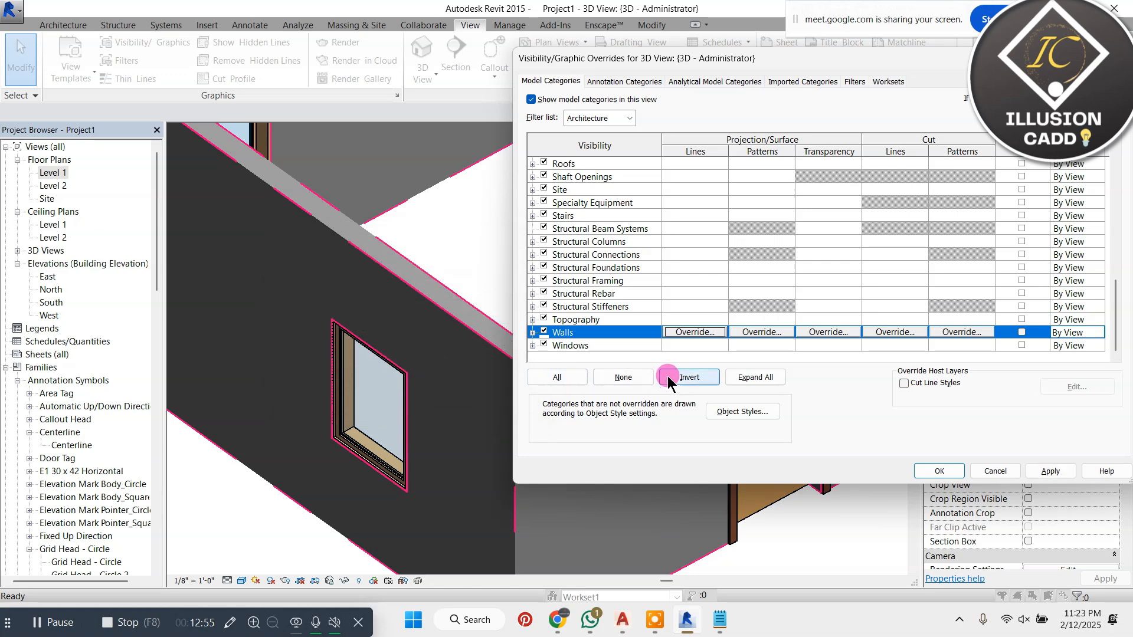
# Step: Override the Walls projection/surface pattern with the pink color RGB 255-000-128 and the Crosshatch-small fill pattern
pyautogui.click(760, 331)
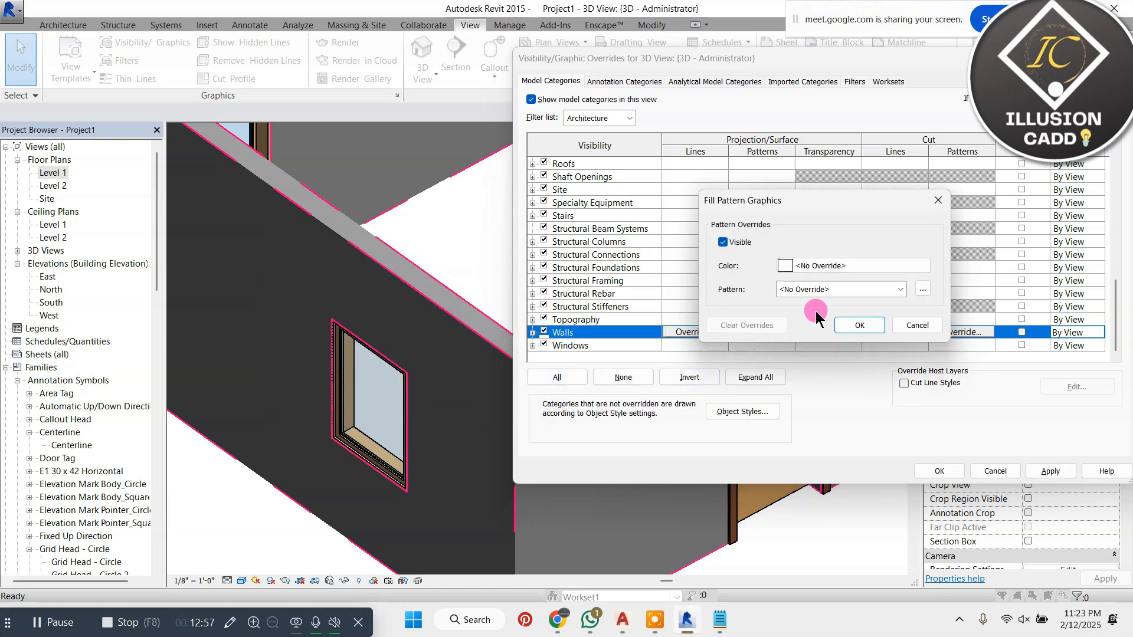
pyautogui.click(837, 273)
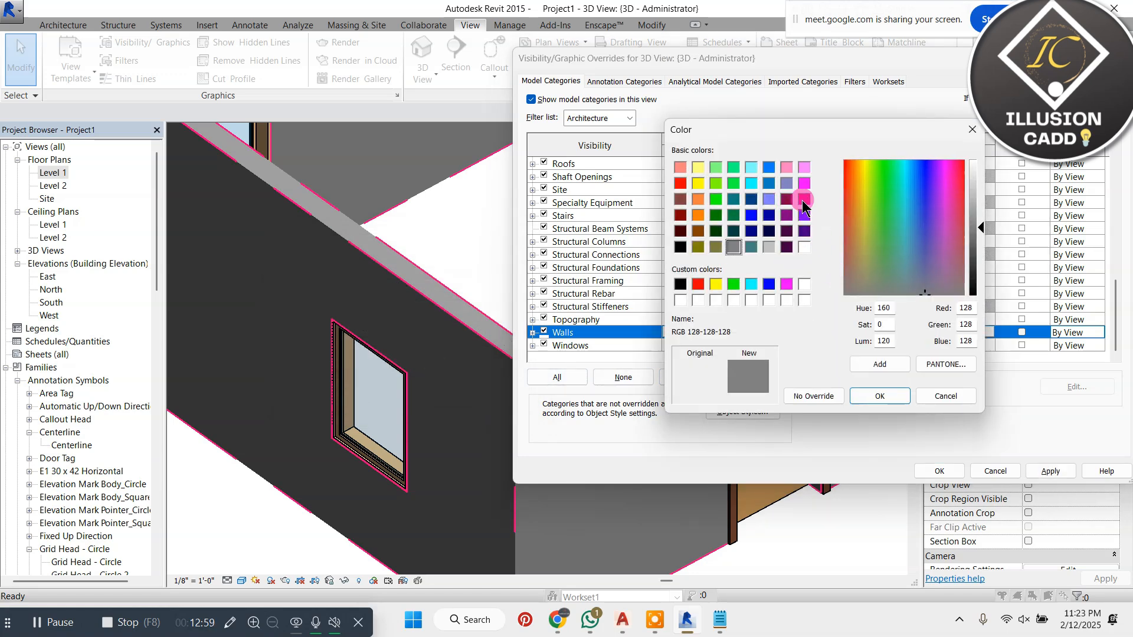
pyautogui.click(804, 201)
pyautogui.click(867, 392)
pyautogui.click(835, 289)
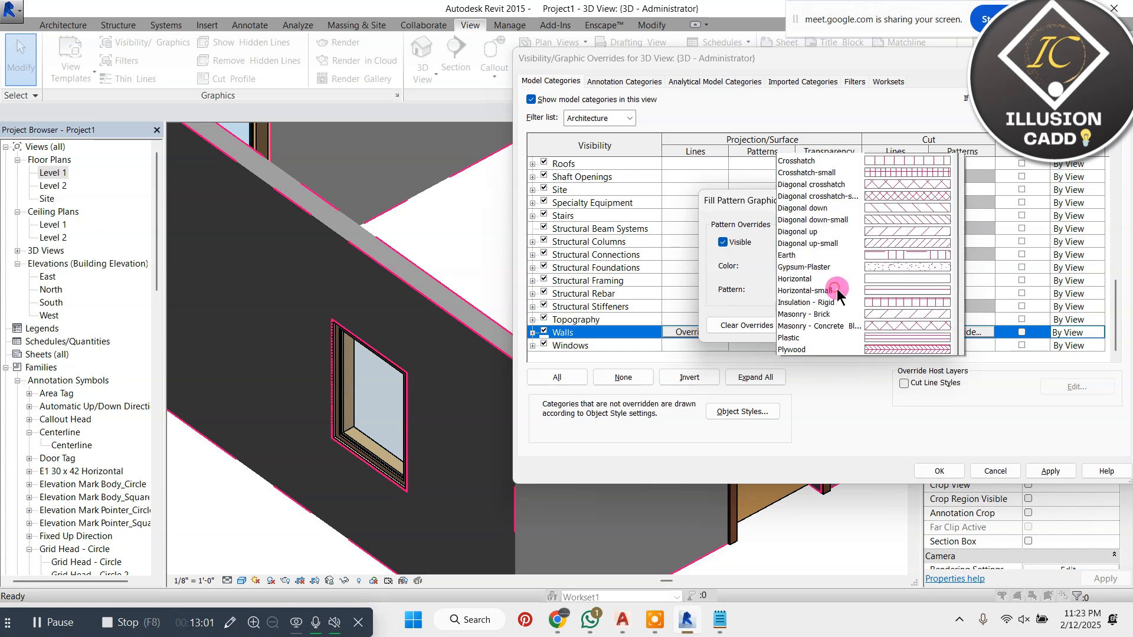
pyautogui.click(905, 55)
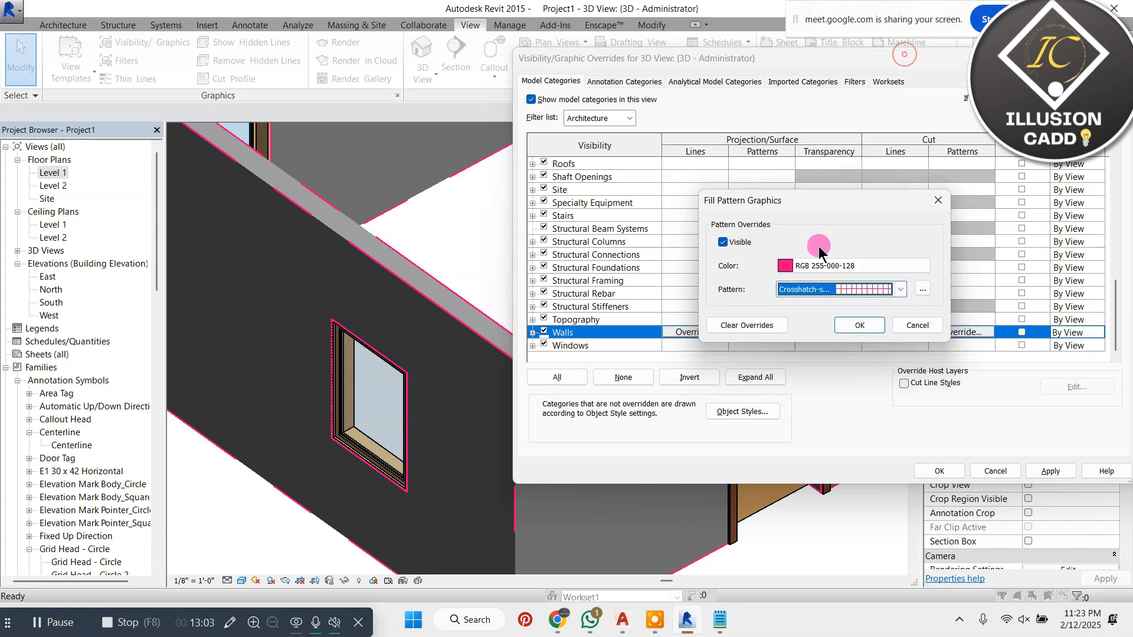
pyautogui.click(860, 326)
# Step: Apply the Walls surface pattern override and inspect the wall faces around the doors up close in 3D
pyautogui.click(1050, 470)
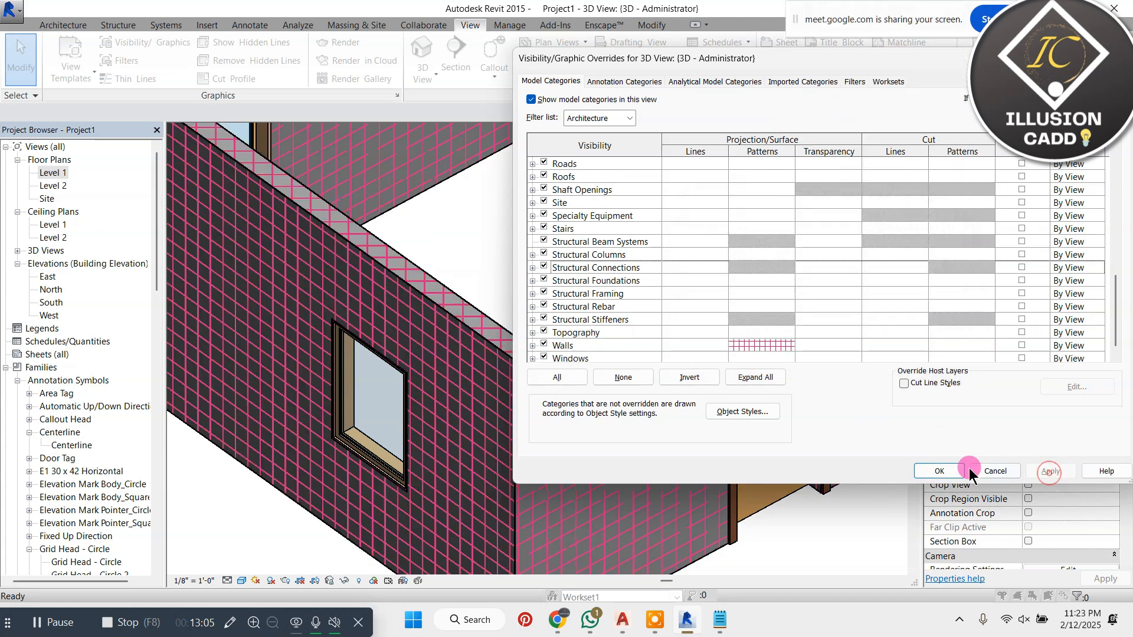
pyautogui.click(938, 471)
pyautogui.scroll(2, 466, 372)
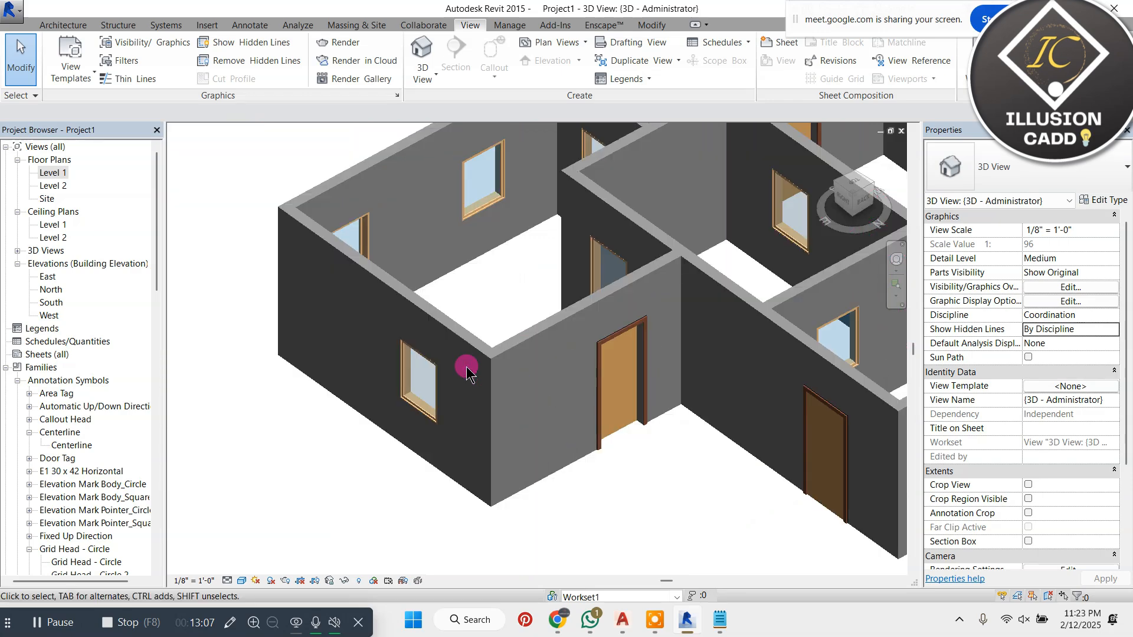
pyautogui.scroll(-4, 468, 362)
pyautogui.scroll(6, 665, 401)
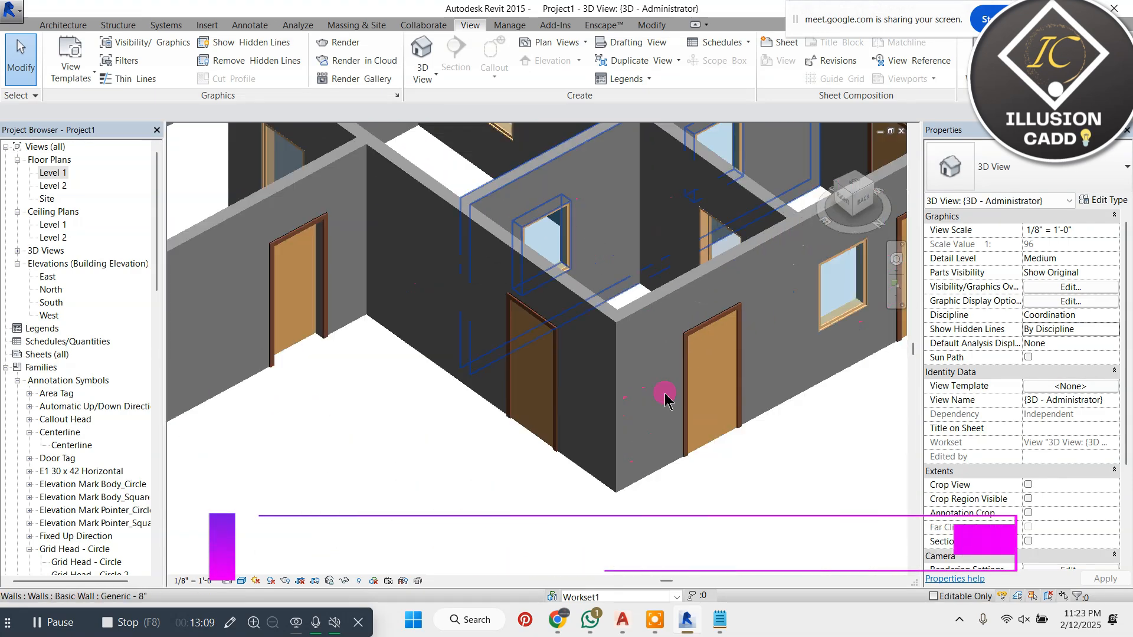
pyautogui.scroll(5, 590, 206)
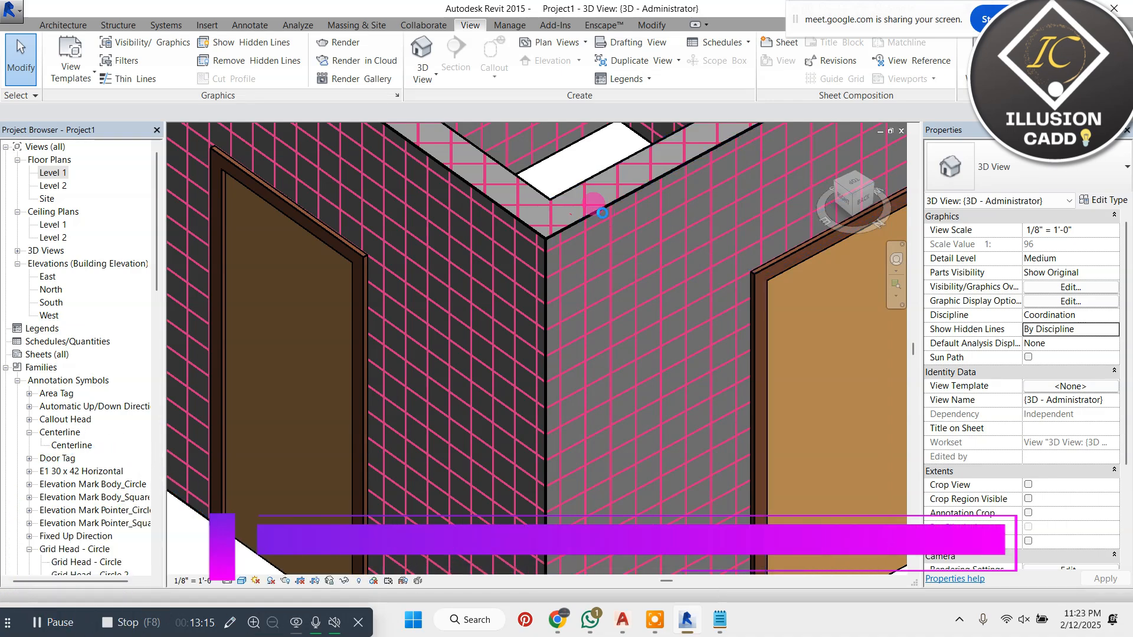
# Step: Clear the color and fill pattern overrides from the Walls projection/surface patterns in the 3D view
pyautogui.press('v')
pyautogui.press('v')
pyautogui.scroll(-9, 637, 286)
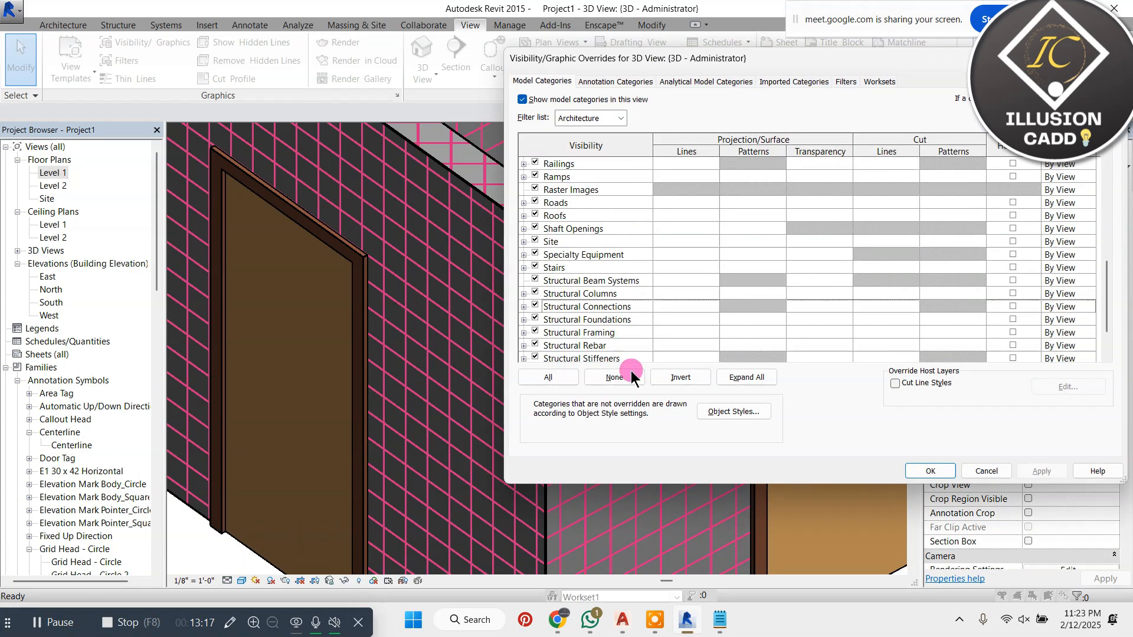
pyautogui.click(779, 334)
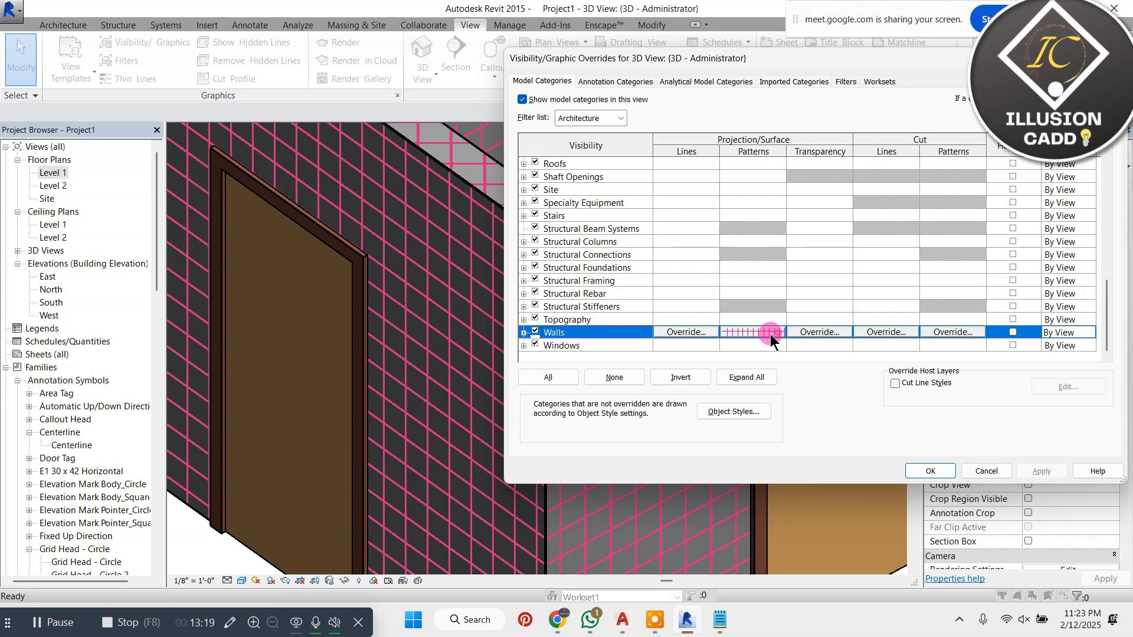
pyautogui.click(751, 334)
pyautogui.click(735, 325)
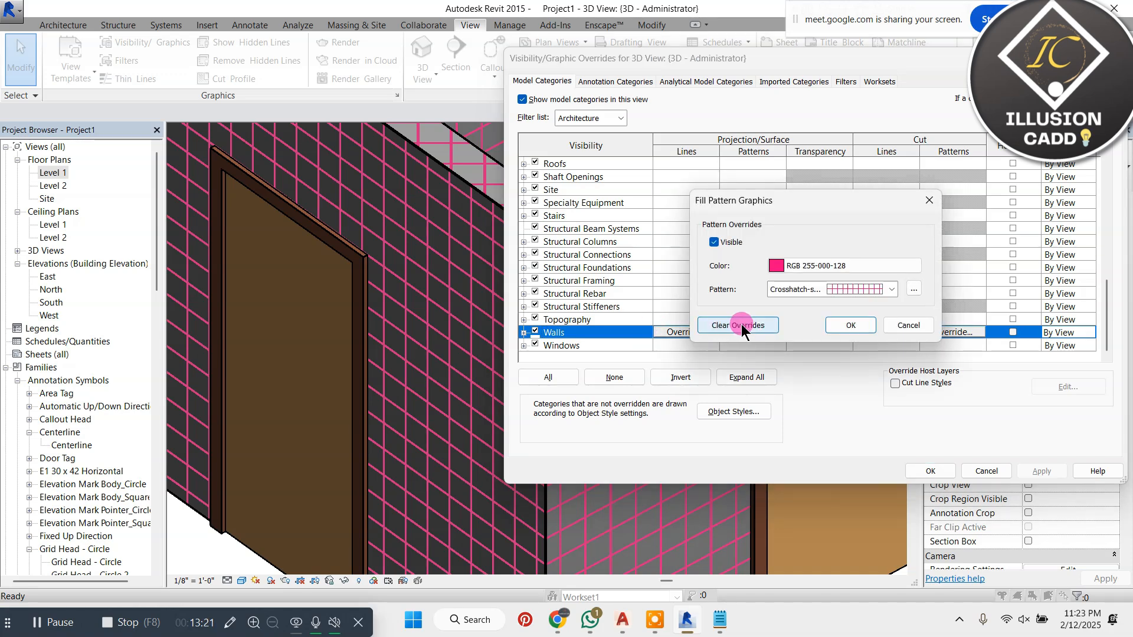
pyautogui.click(845, 328)
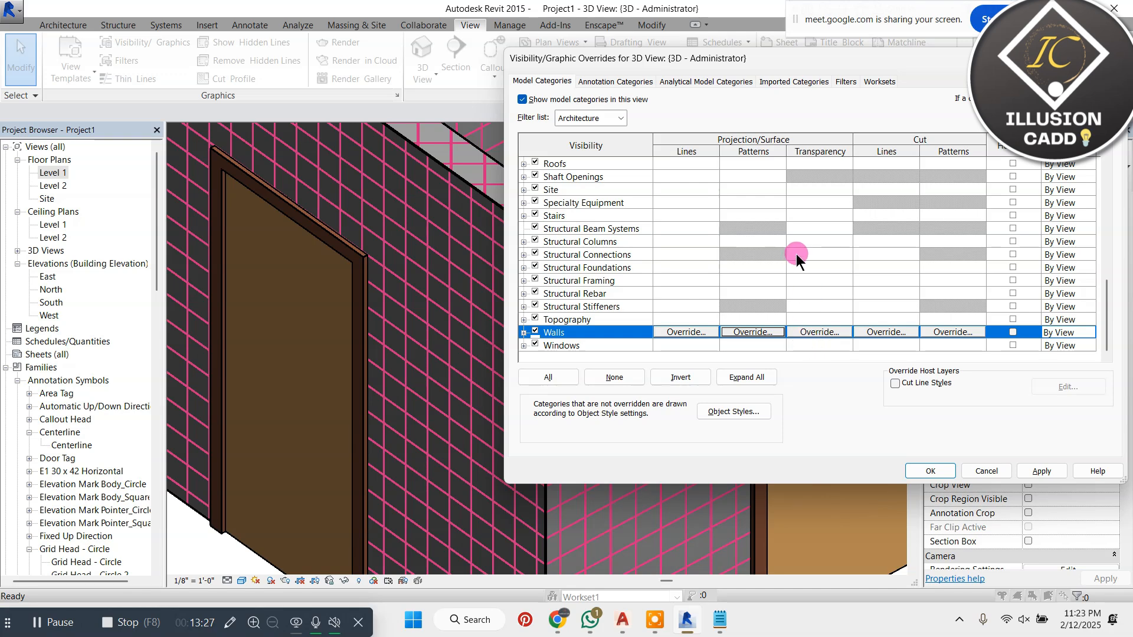
# Step: Set the Walls surface transparency to 53%, apply the overrides and inspect the see-through walls in 3D
pyautogui.click(842, 332)
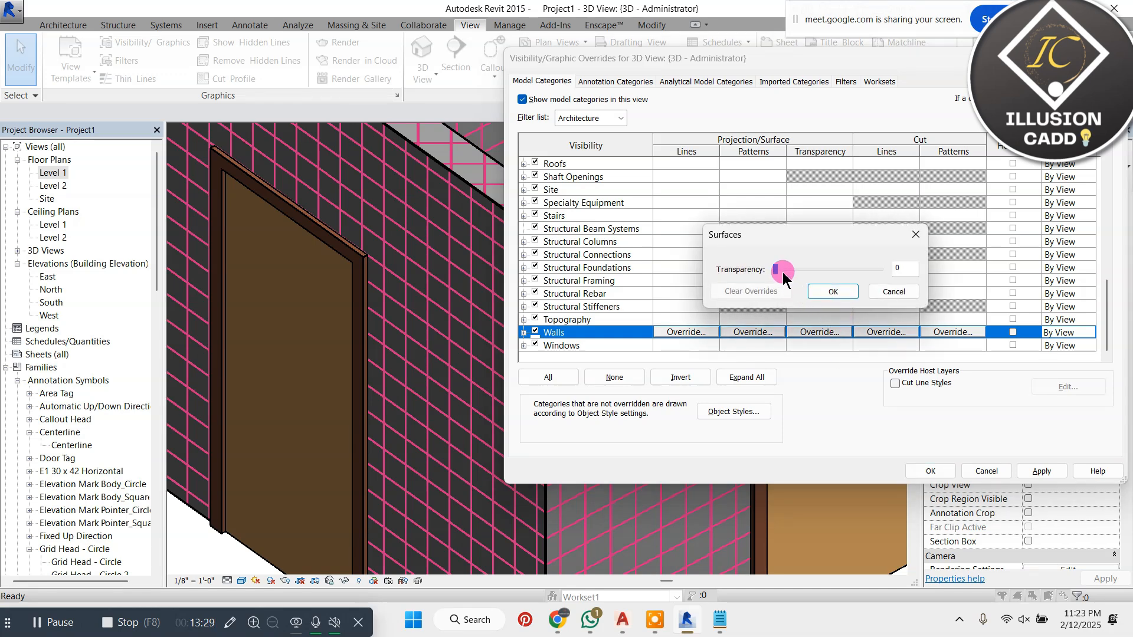
pyautogui.moveTo(780, 273); pyautogui.dragTo(844, 281)
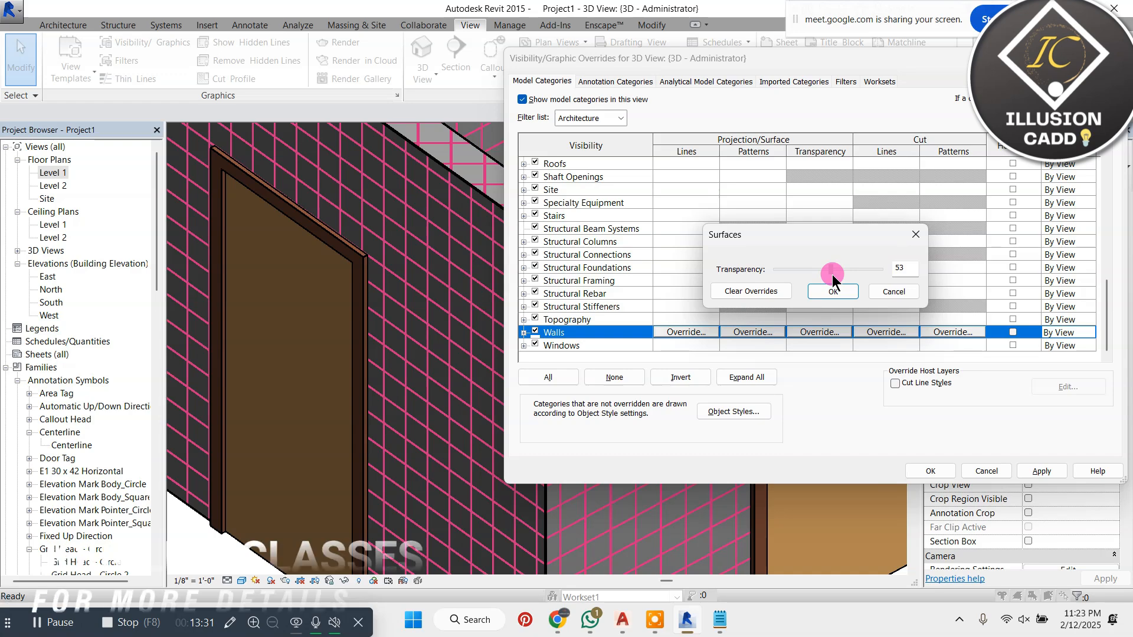
pyautogui.click(833, 291)
pyautogui.click(1040, 470)
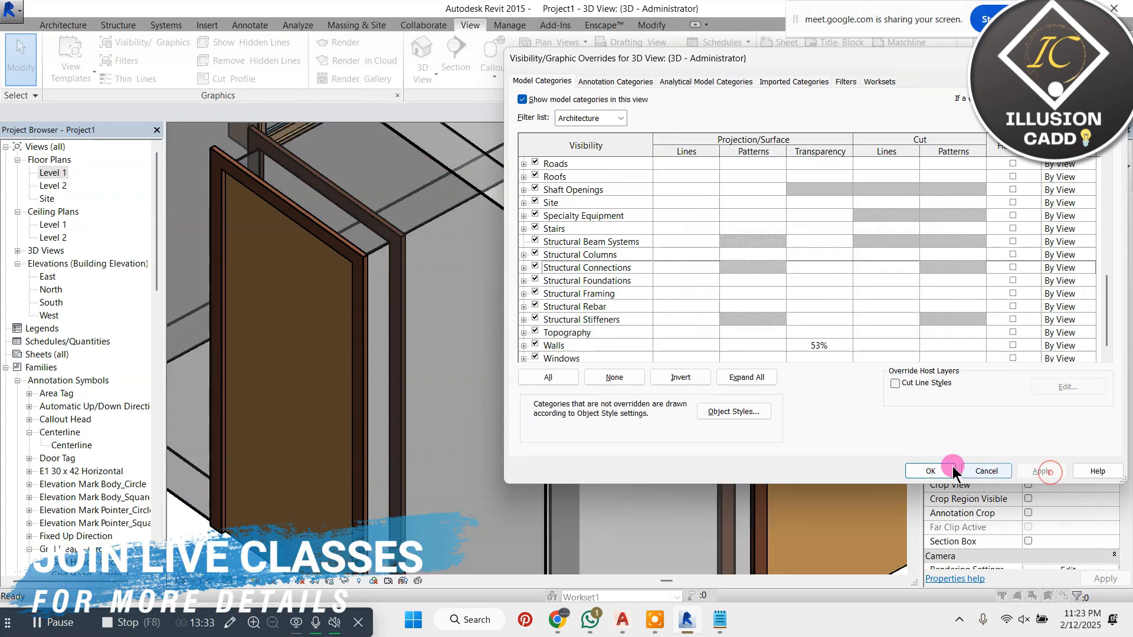
pyautogui.click(930, 471)
pyautogui.scroll(5, 342, 253)
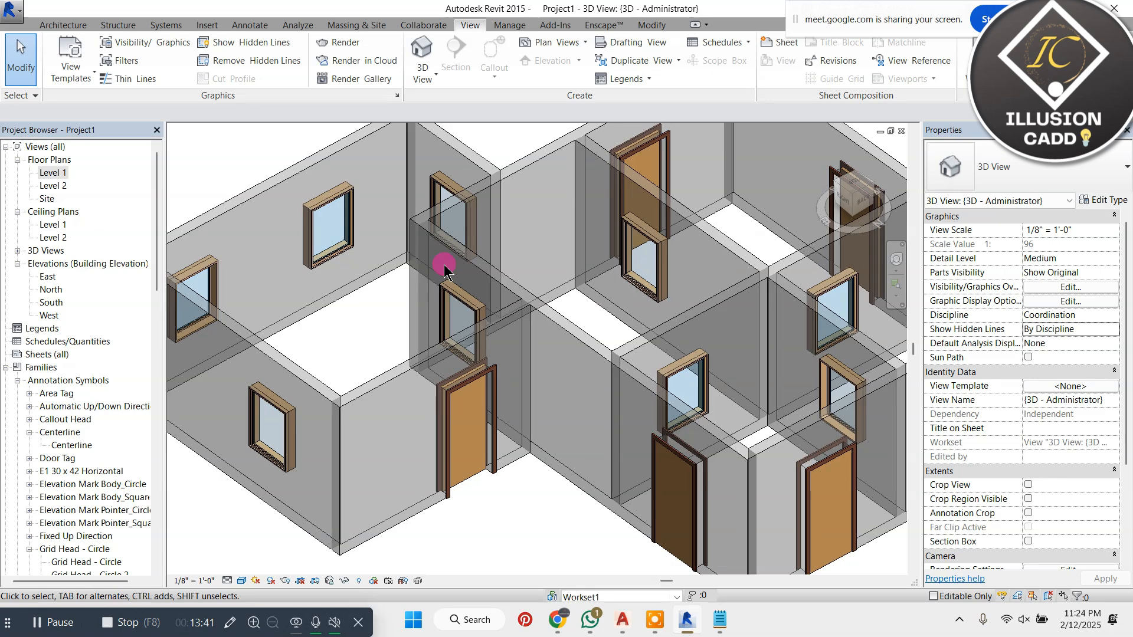
# Step: Clear the transparency override from the Walls projection/surface settings of the 3D view
pyautogui.press('v')
pyautogui.press('g')
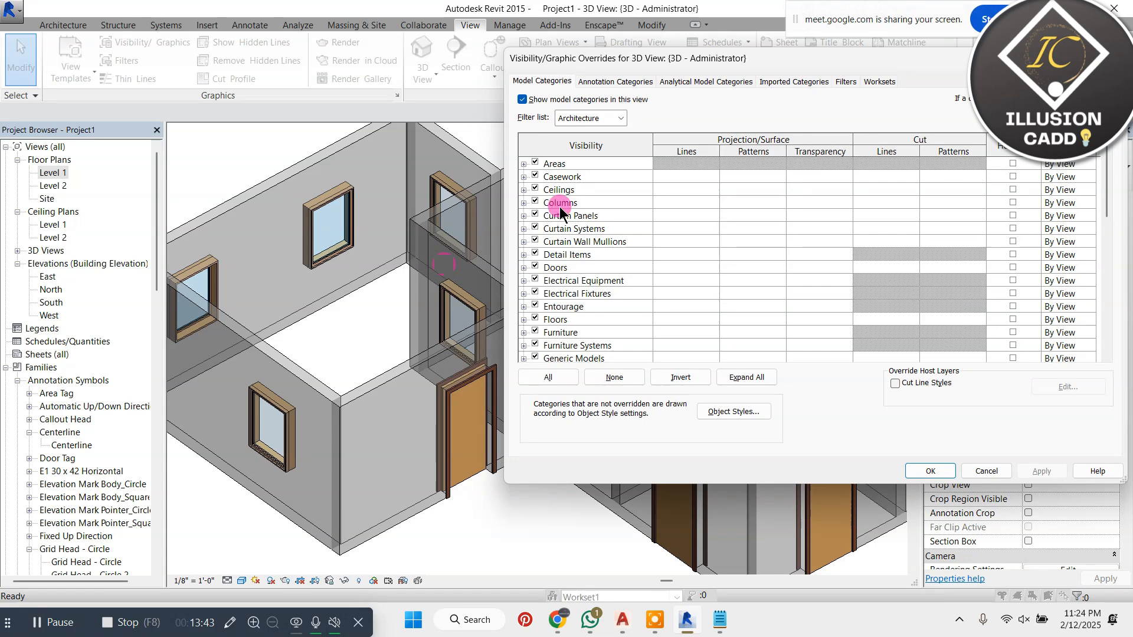
pyautogui.scroll(-8, 560, 212)
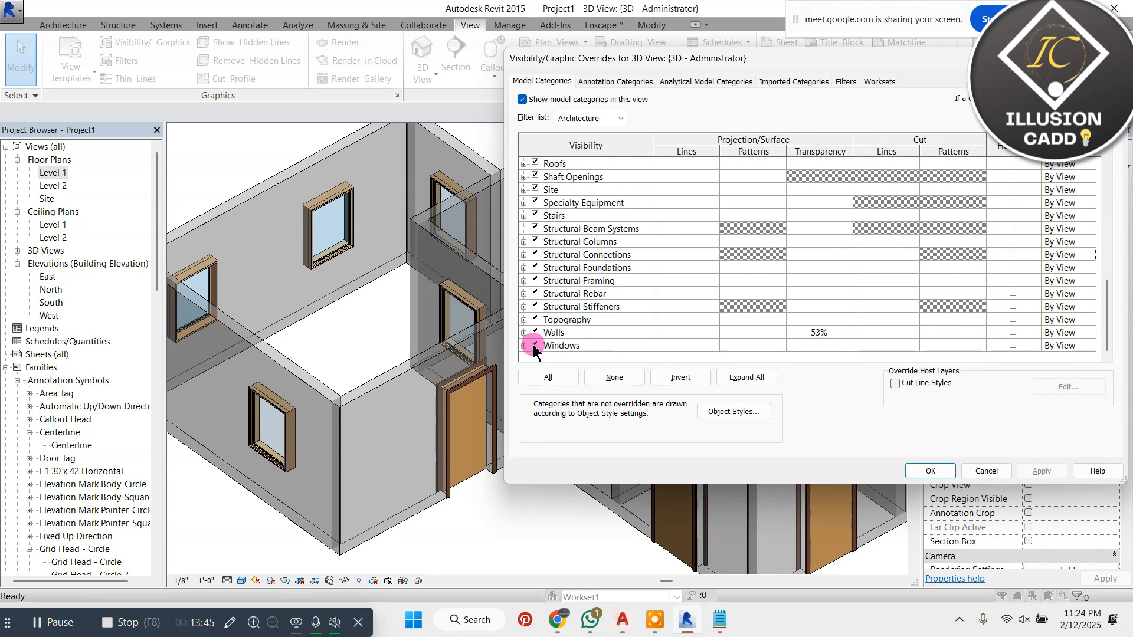
pyautogui.click(549, 334)
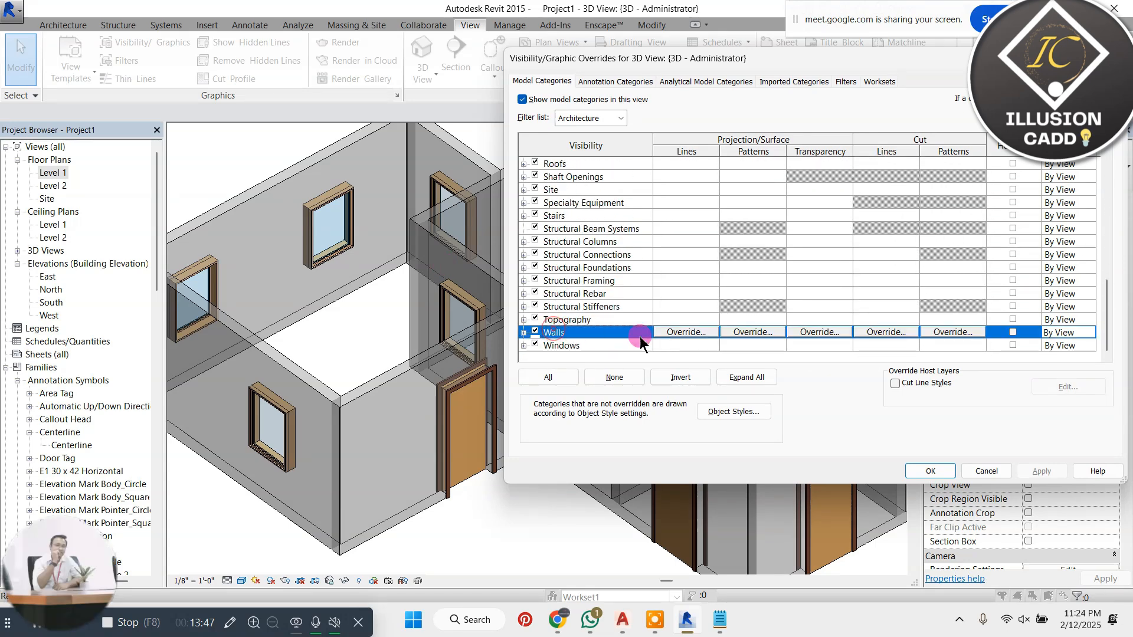
pyautogui.click(833, 332)
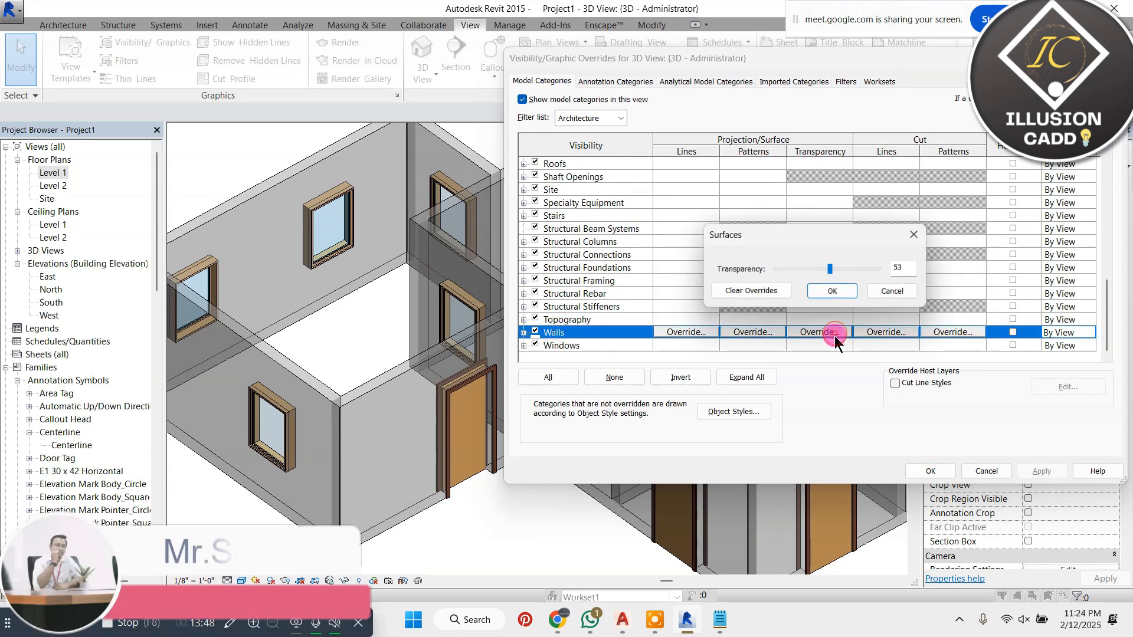
pyautogui.click(751, 291)
pyautogui.click(817, 292)
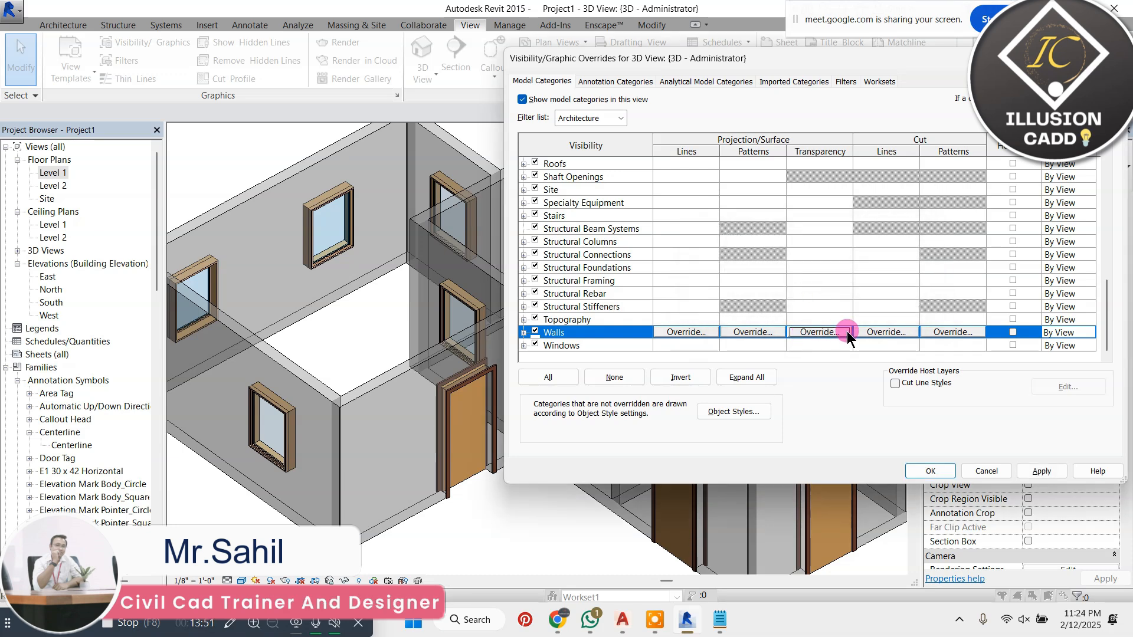
# Step: Review the line graphics options for the Walls cut lines and look back through the model category list
pyautogui.click(886, 333)
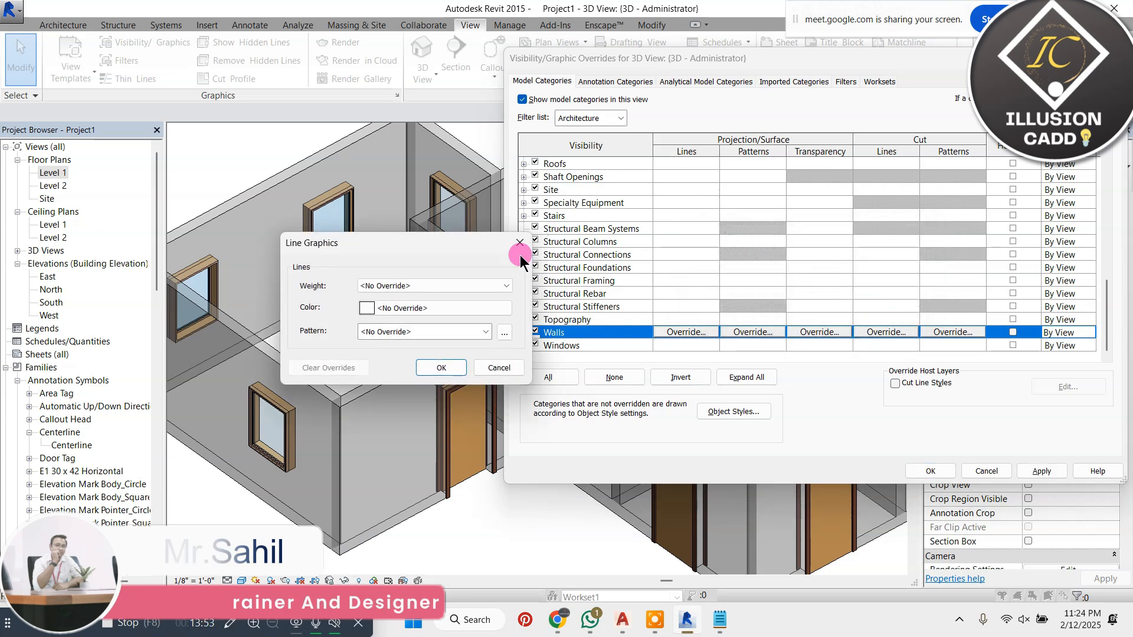
pyautogui.click(519, 245)
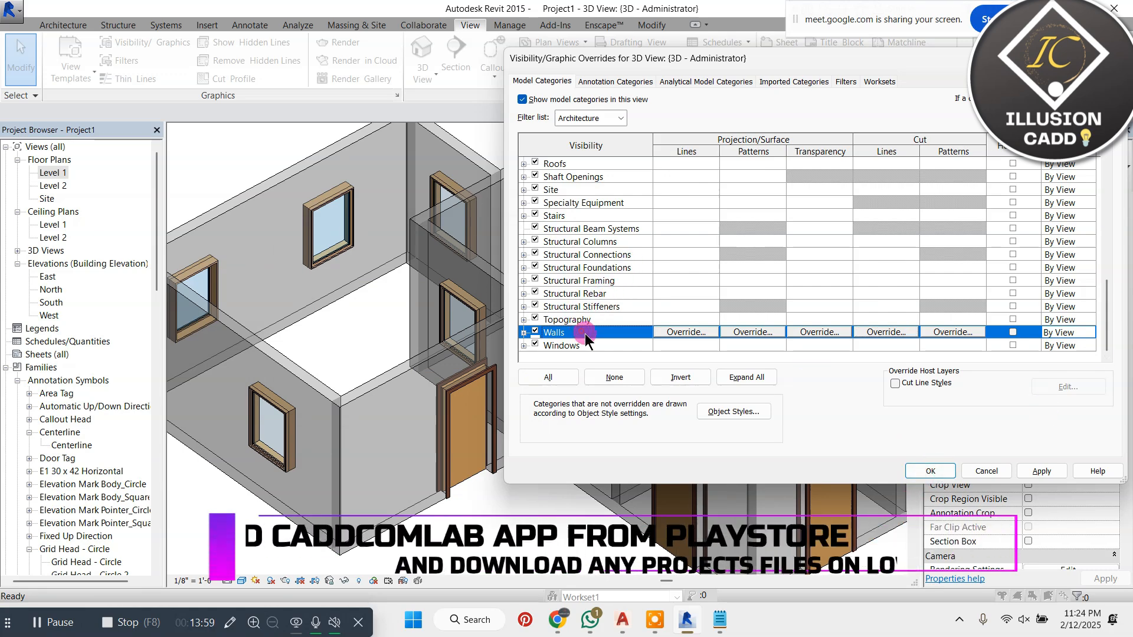
pyautogui.scroll(3, 580, 339)
pyautogui.scroll(4, 575, 258)
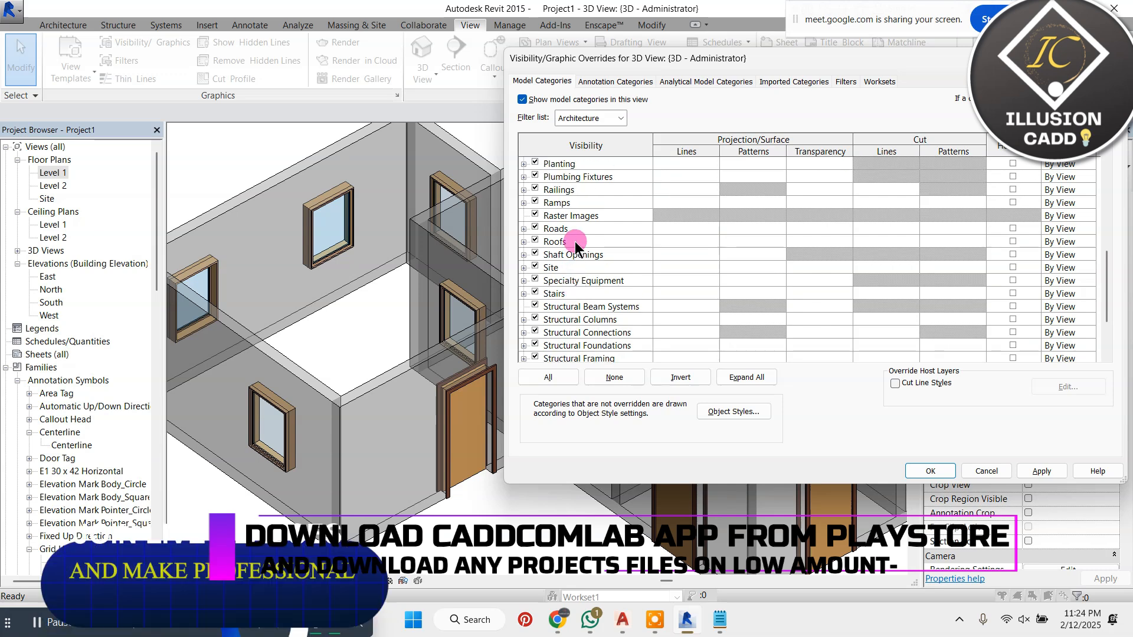
pyautogui.scroll(5, 593, 164)
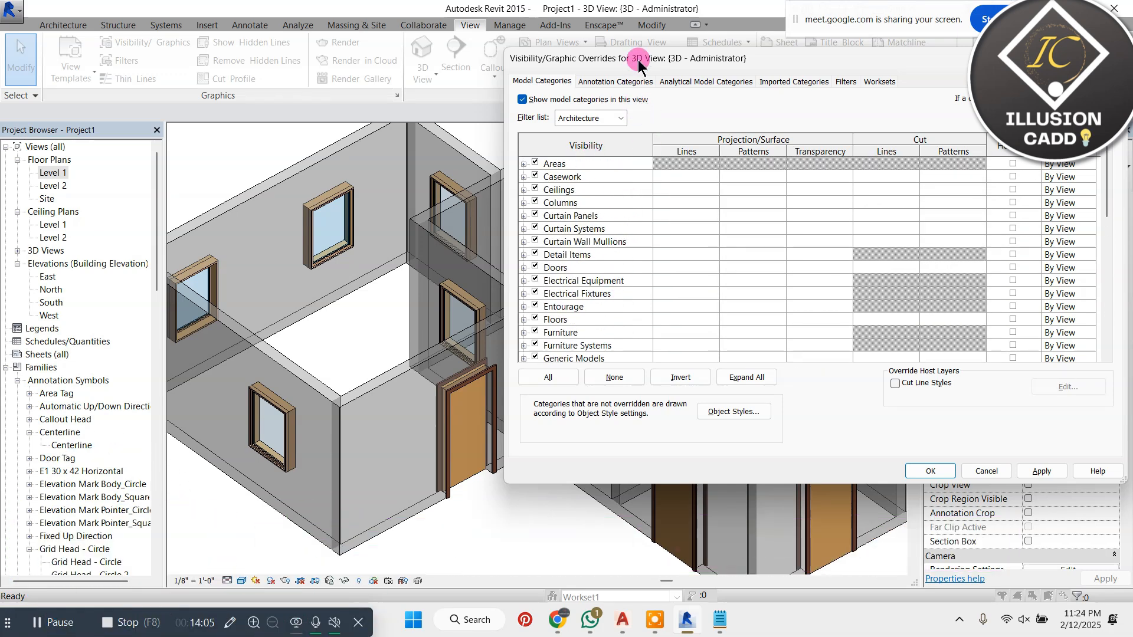
# Step: Mark the dialog's category groups with freehand blue arrows and draw a loop around the model category list
pyautogui.moveTo(639, 58); pyautogui.dragTo(565, 215)
pyautogui.click(230, 622)
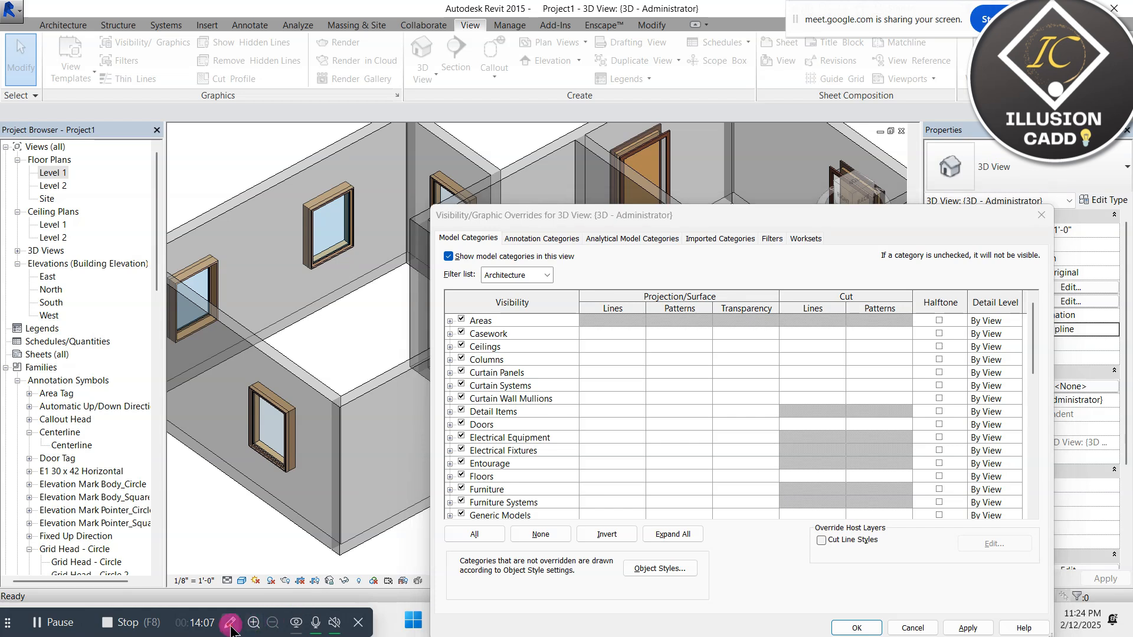
pyautogui.click(868, 209)
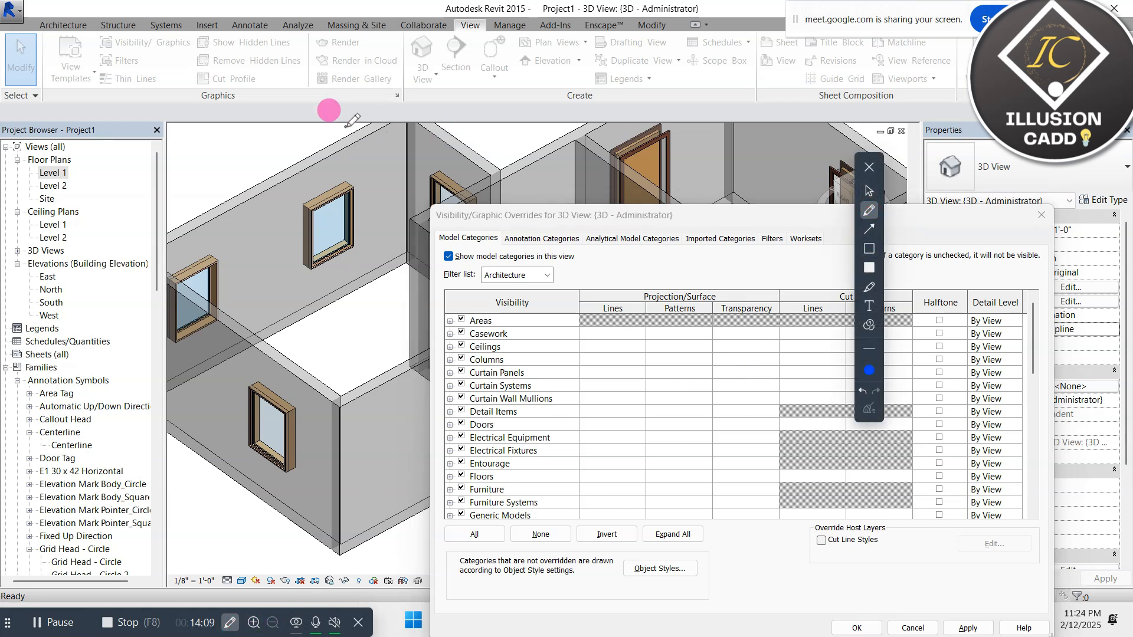
pyautogui.moveTo(324, 110)
pyautogui.mouseDown()
pyautogui.moveTo(413, 146)
pyautogui.moveTo(472, 215)
pyautogui.moveTo(464, 231)
pyautogui.mouseUp()
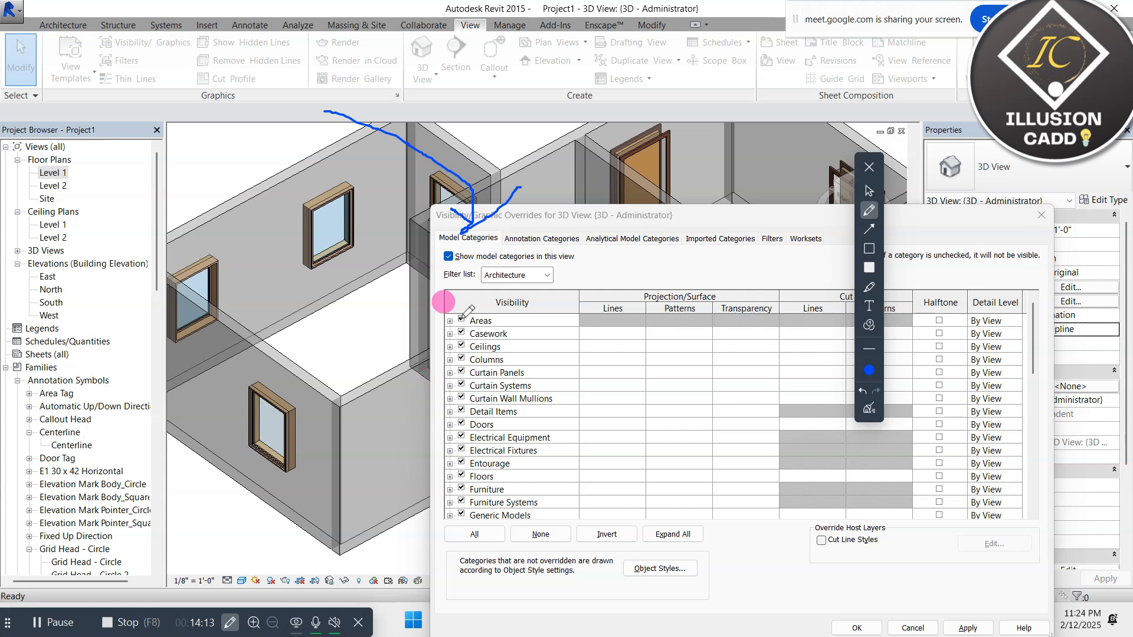
pyautogui.moveTo(514, 104)
pyautogui.mouseDown()
pyautogui.moveTo(556, 206)
pyautogui.moveTo(543, 241)
pyautogui.moveTo(529, 231)
pyautogui.mouseUp()
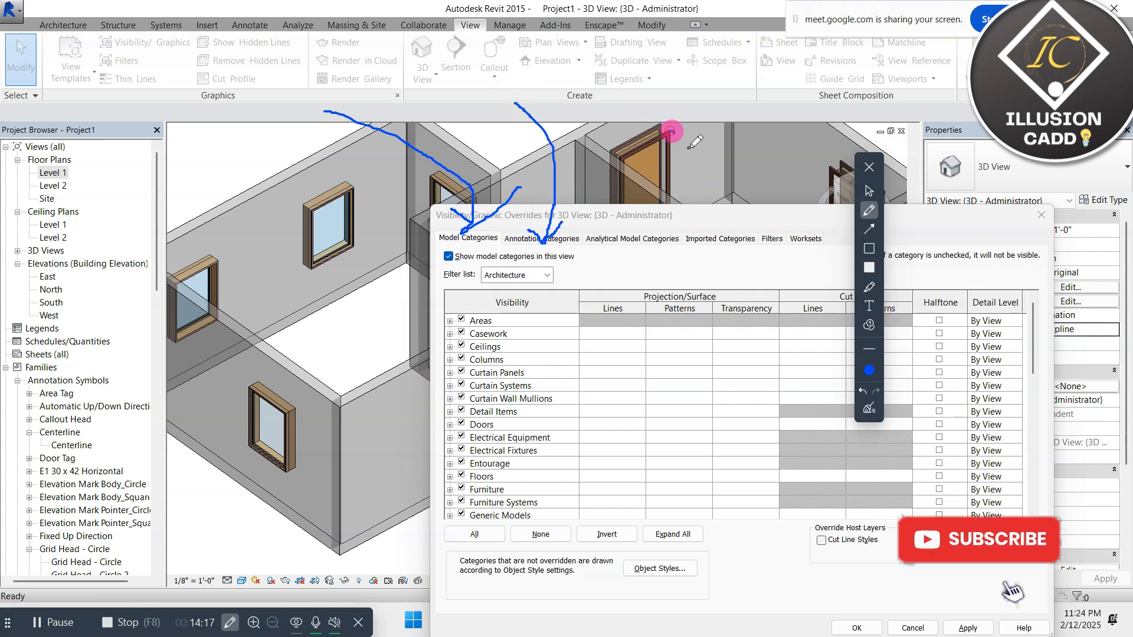
pyautogui.moveTo(671, 131); pyautogui.dragTo(724, 250)
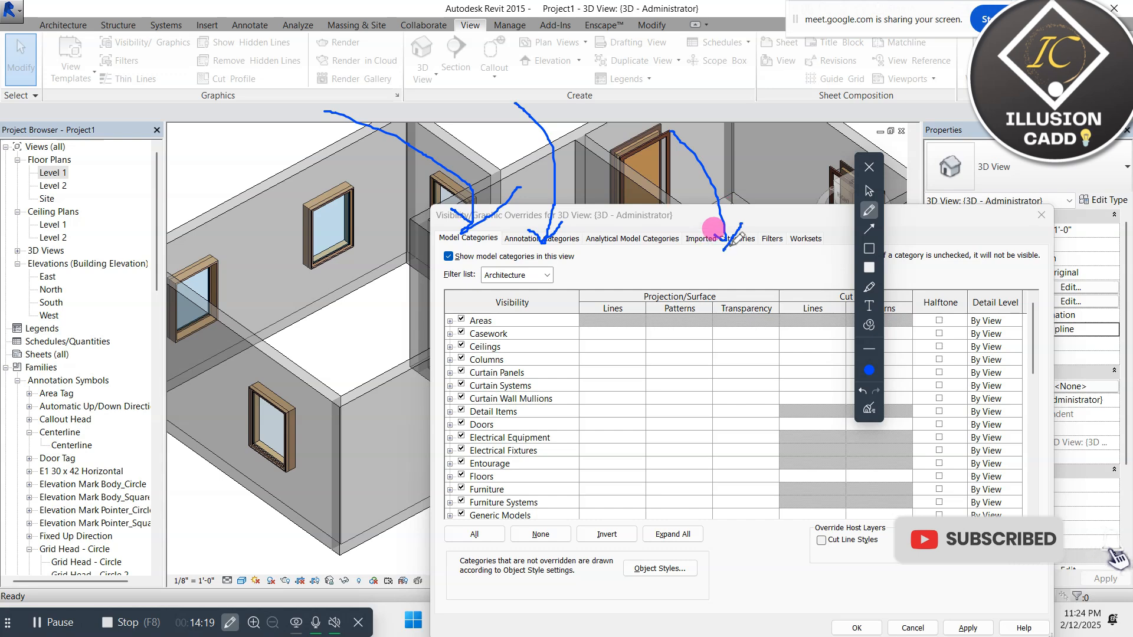
pyautogui.moveTo(765, 124); pyautogui.dragTo(810, 242)
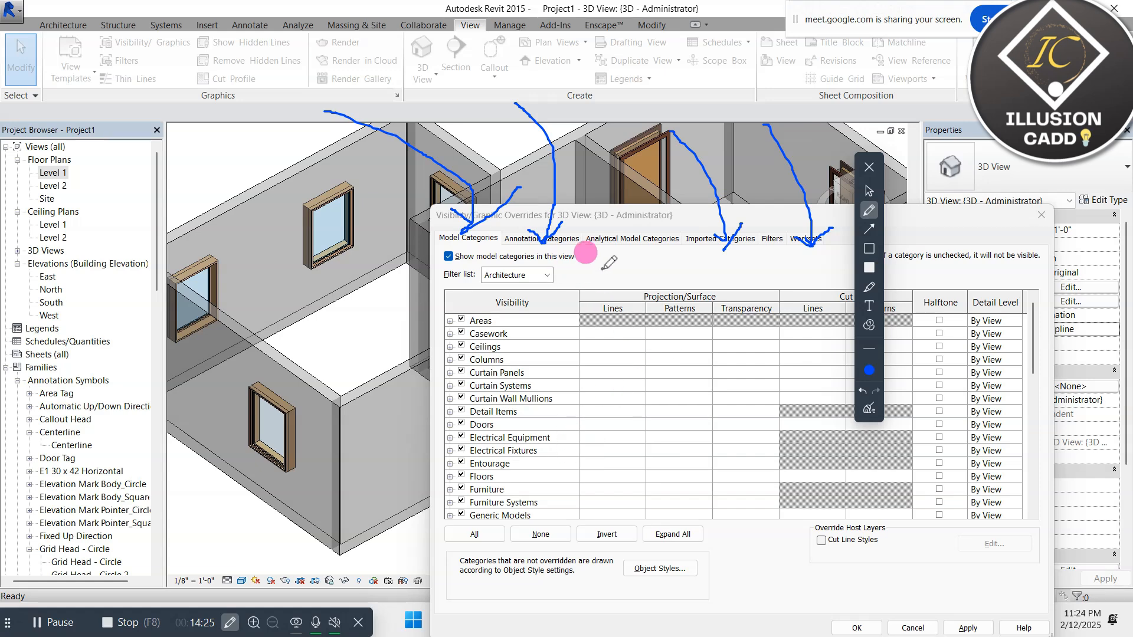
pyautogui.moveTo(607, 271)
pyautogui.mouseDown()
pyautogui.moveTo(420, 275)
pyautogui.moveTo(939, 552)
pyautogui.moveTo(569, 251)
pyautogui.mouseUp()
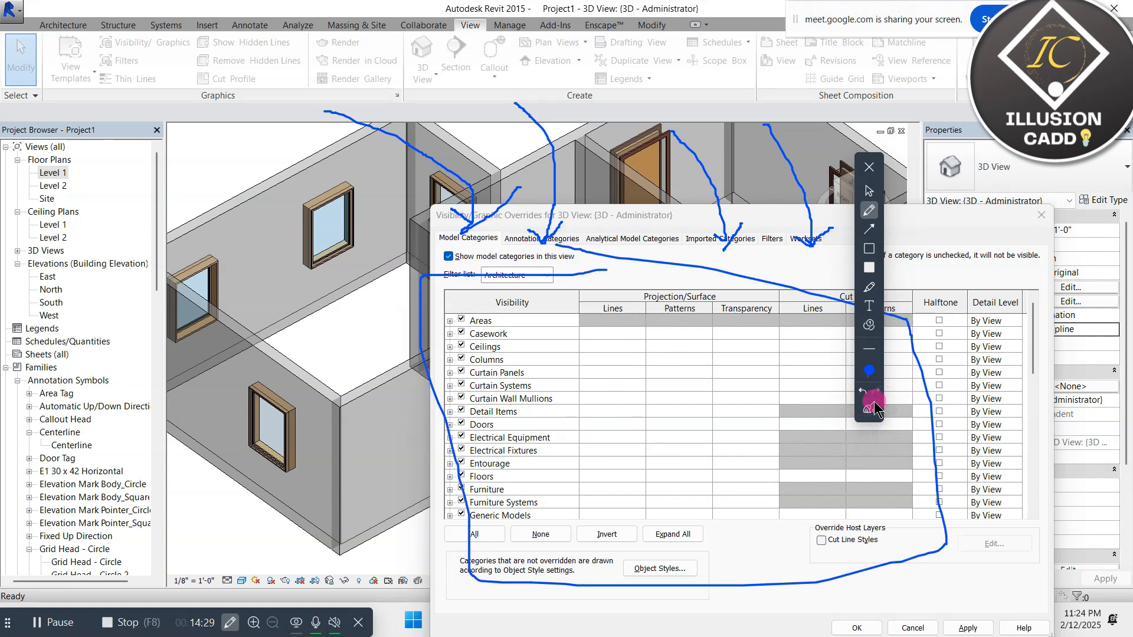
# Step: Erase the freehand markings and view the annotation categories in the 3D view's Visibility/Graphic Overrides
pyautogui.click(871, 408)
pyautogui.click(868, 190)
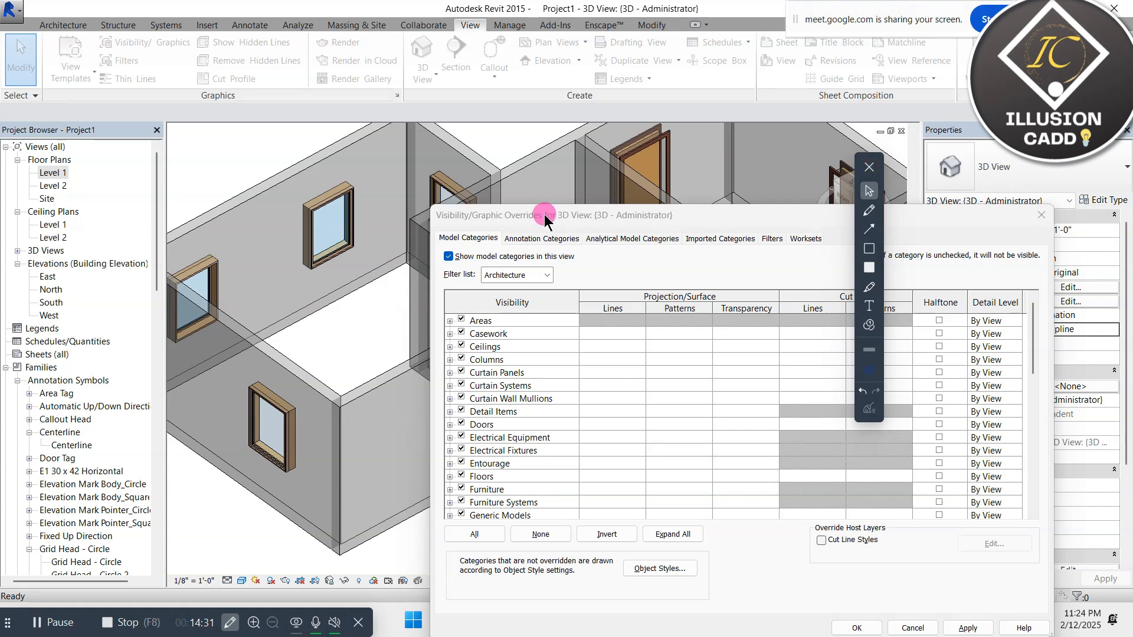
pyautogui.click(531, 238)
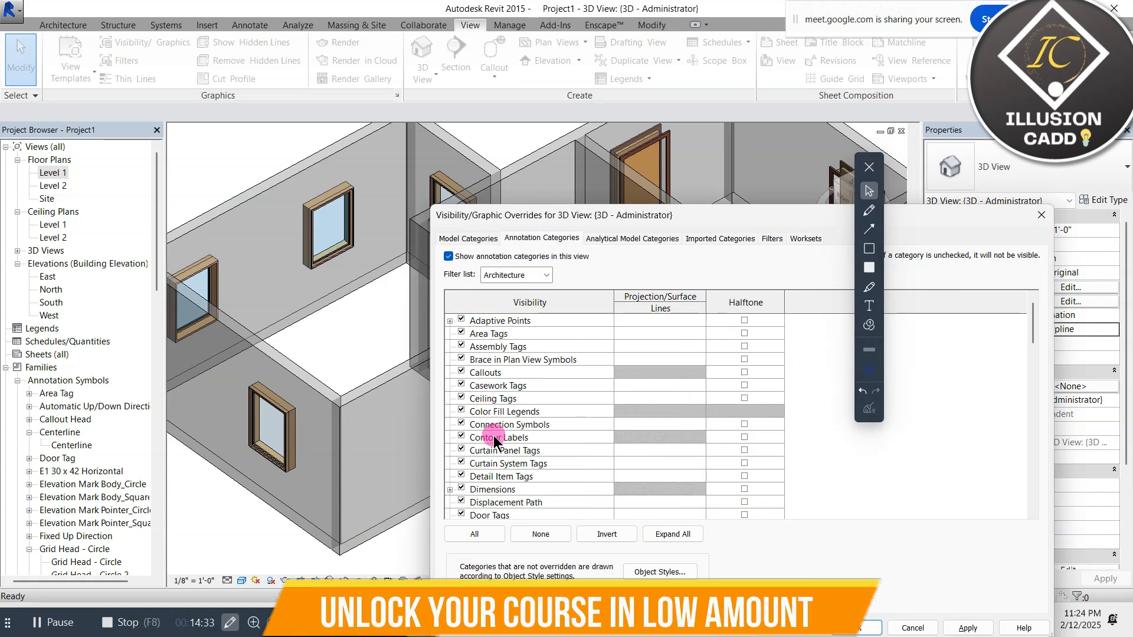
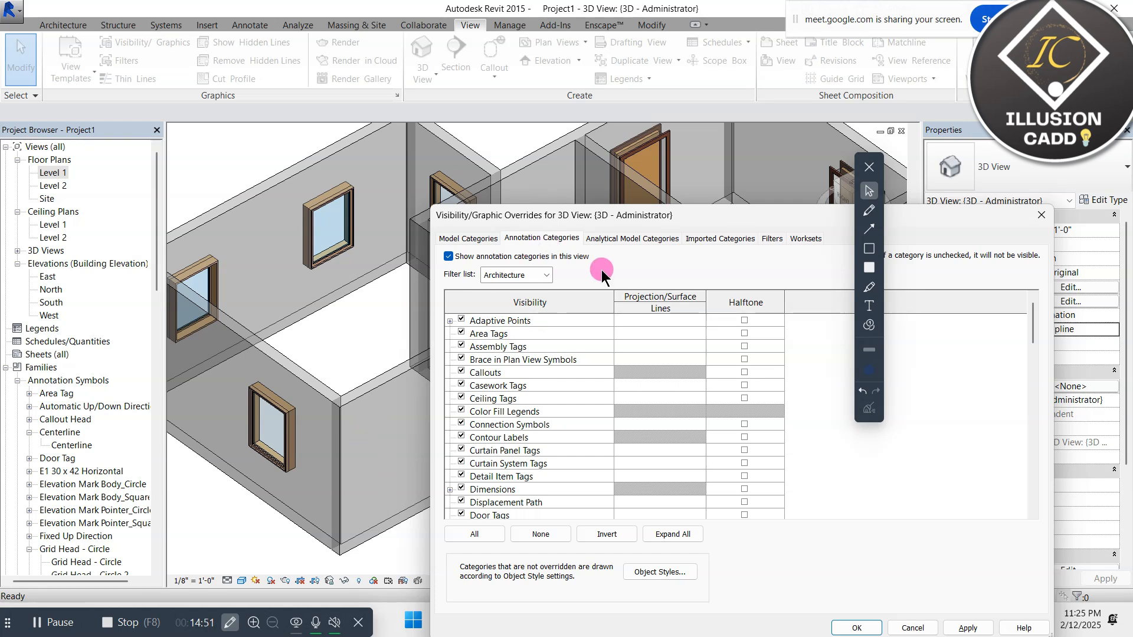
# Step: View the imported categories and the workset visibility settings in the 3D view's Visibility/Graphic Overrides
pyautogui.click(734, 243)
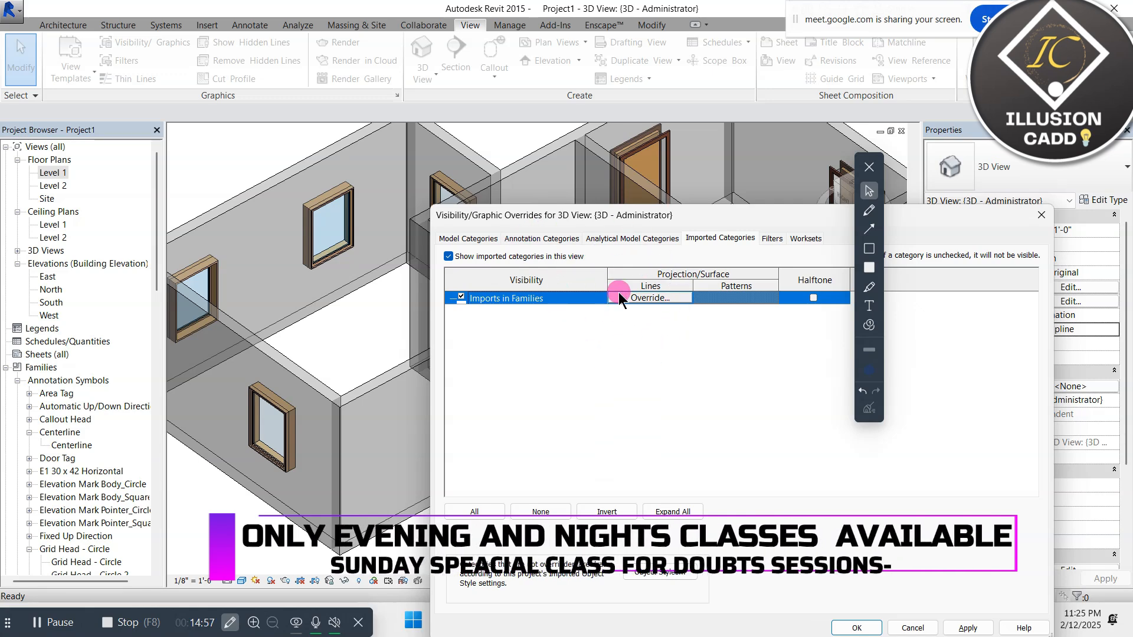
pyautogui.click(794, 251)
pyautogui.click(688, 343)
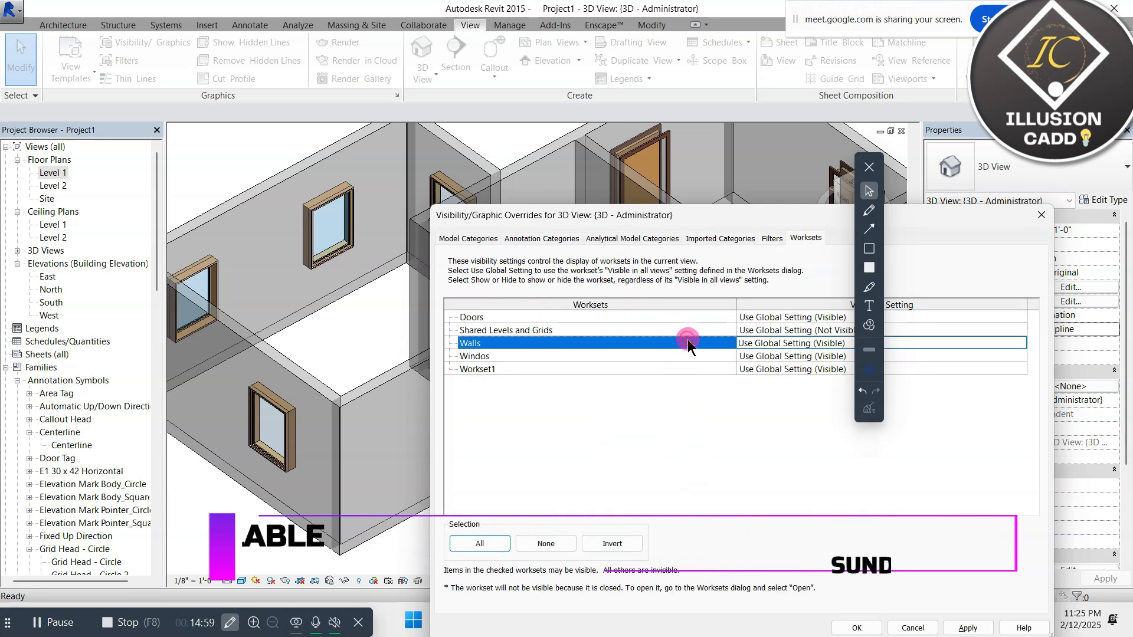
pyautogui.moveTo(683, 216); pyautogui.dragTo(505, 119)
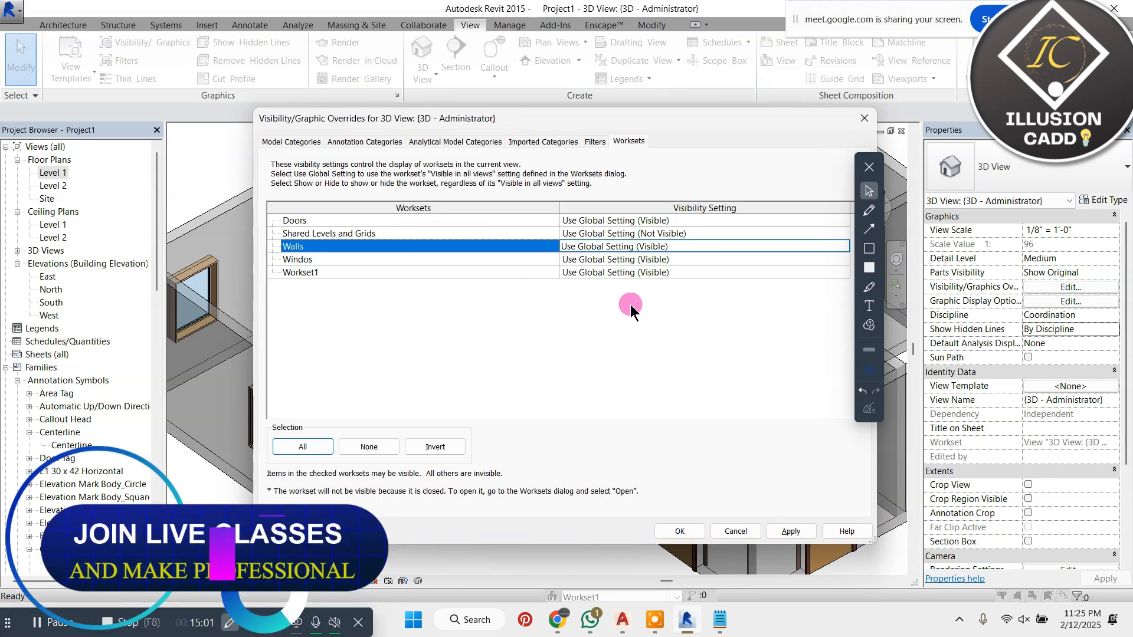
# Step: Review the visibility options for the Shared Levels and Grids workset, keep Use Global Setting, and cancel the overrides dialog
pyautogui.click(444, 234)
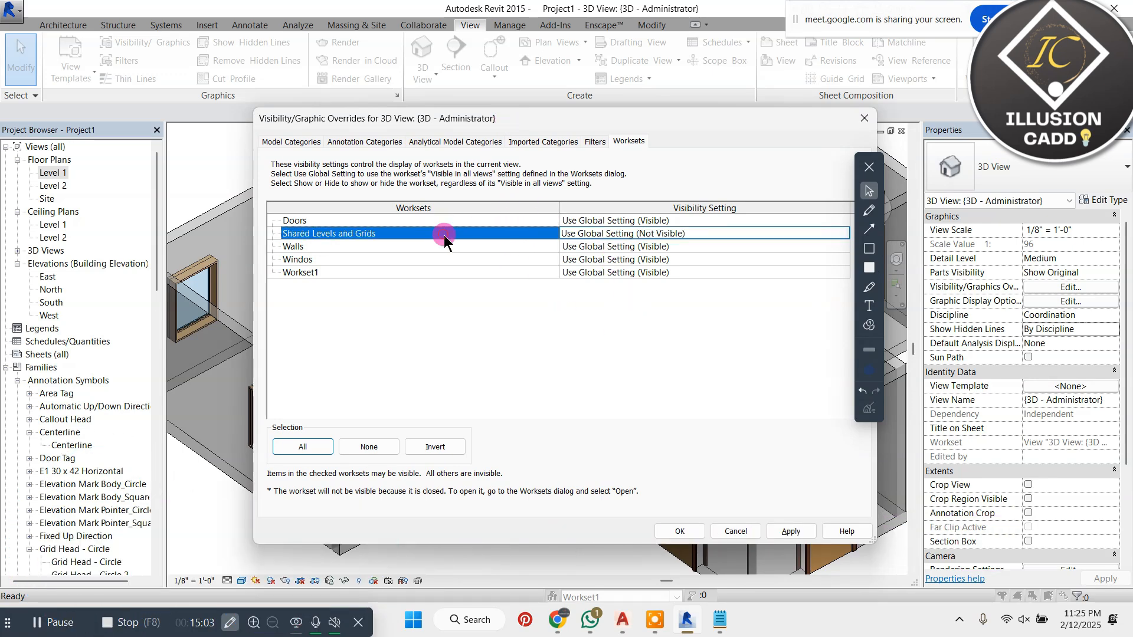
pyautogui.click(826, 234)
pyautogui.click(842, 233)
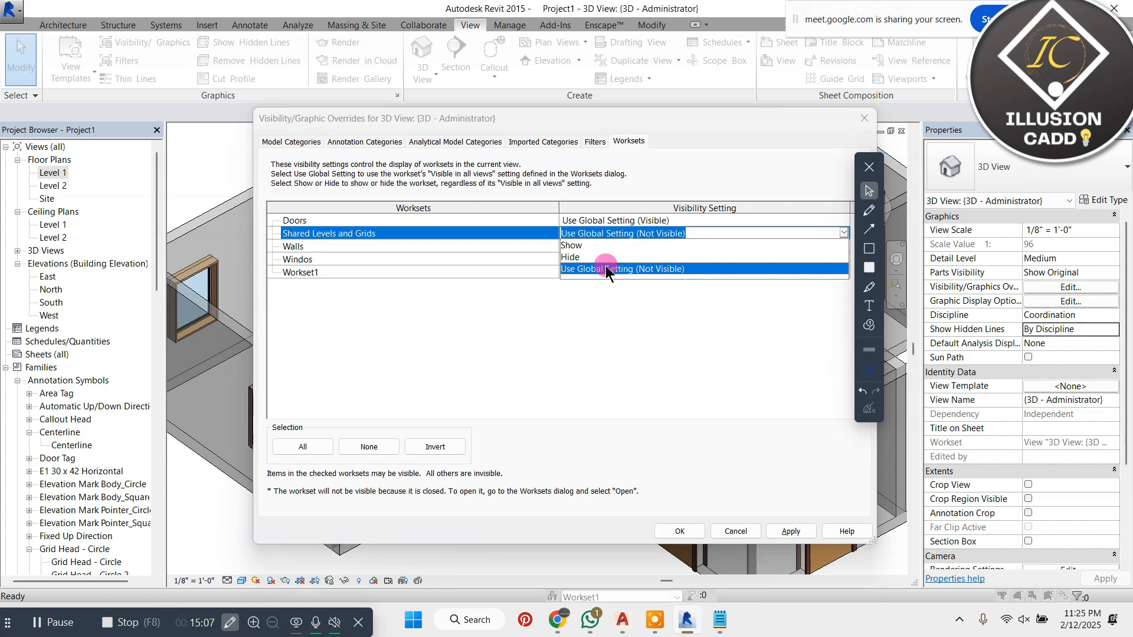
pyautogui.click(606, 269)
pyautogui.click(730, 531)
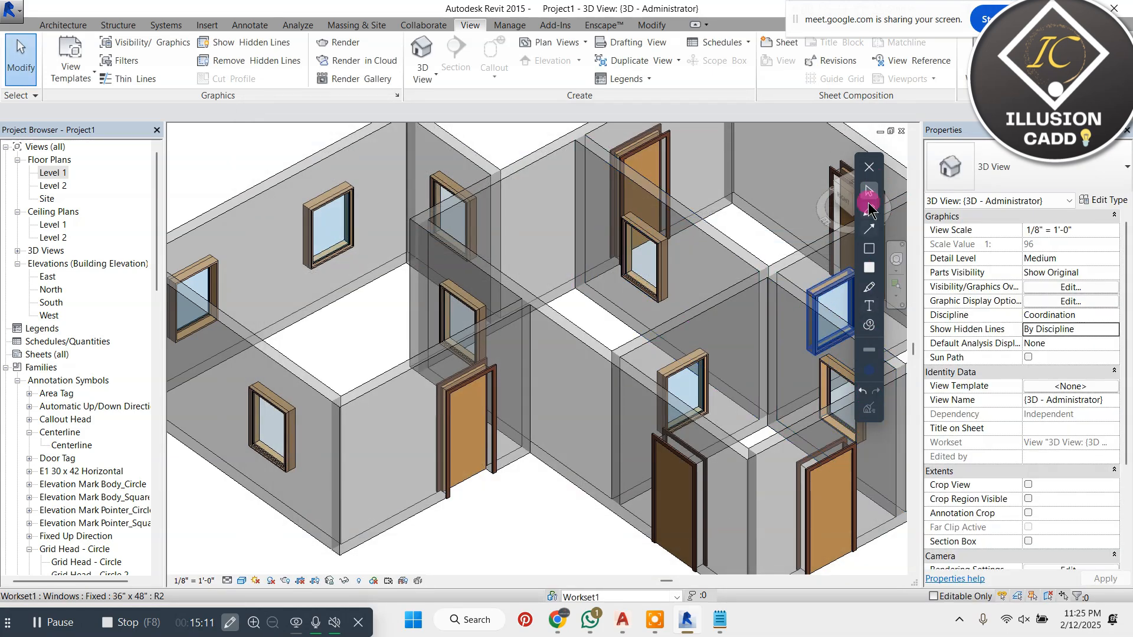
pyautogui.click(870, 167)
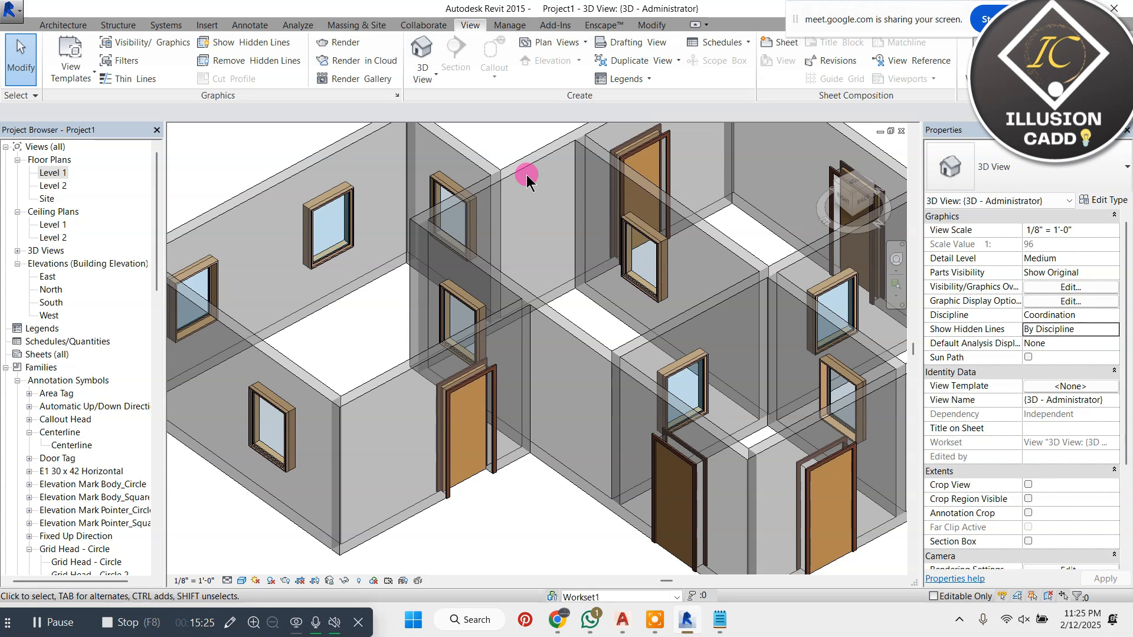
# Step: Reopen the 3D view's Visibility/Graphic Overrides and open the surface transparency override of the Walls category
pyautogui.press('v')
pyautogui.press('g')
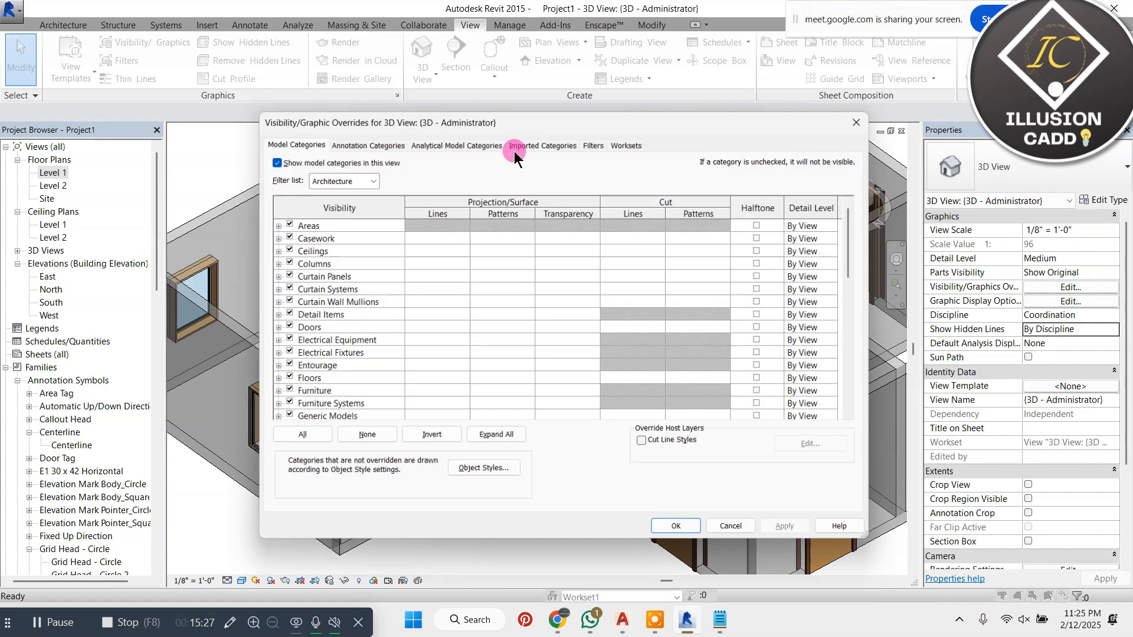
pyautogui.scroll(-9, 637, 413)
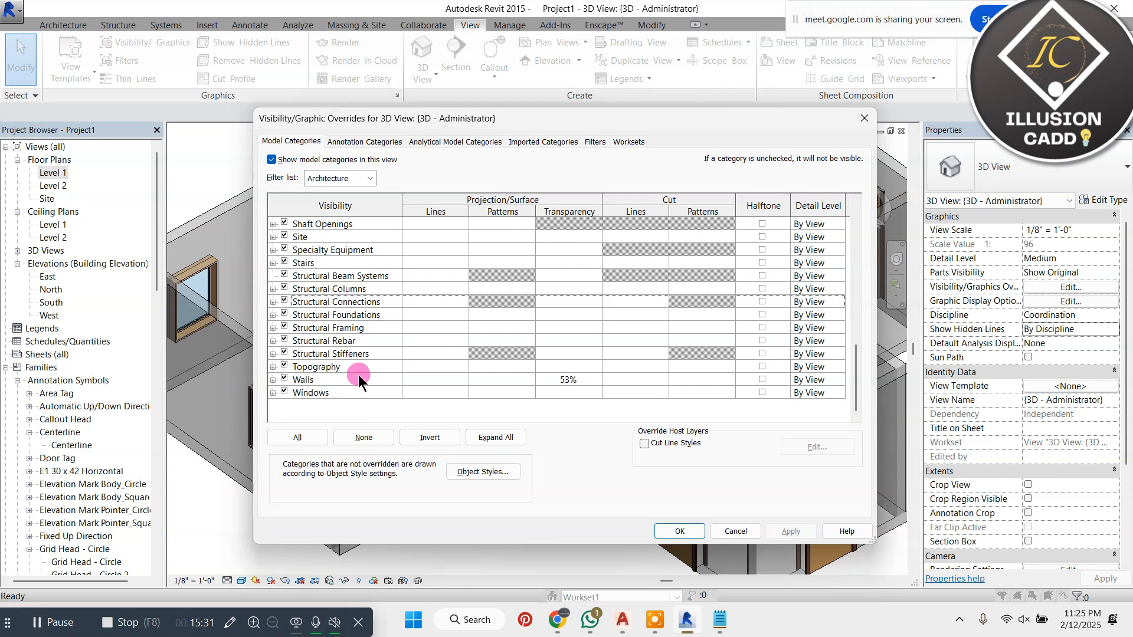
pyautogui.click(359, 379)
pyautogui.click(570, 393)
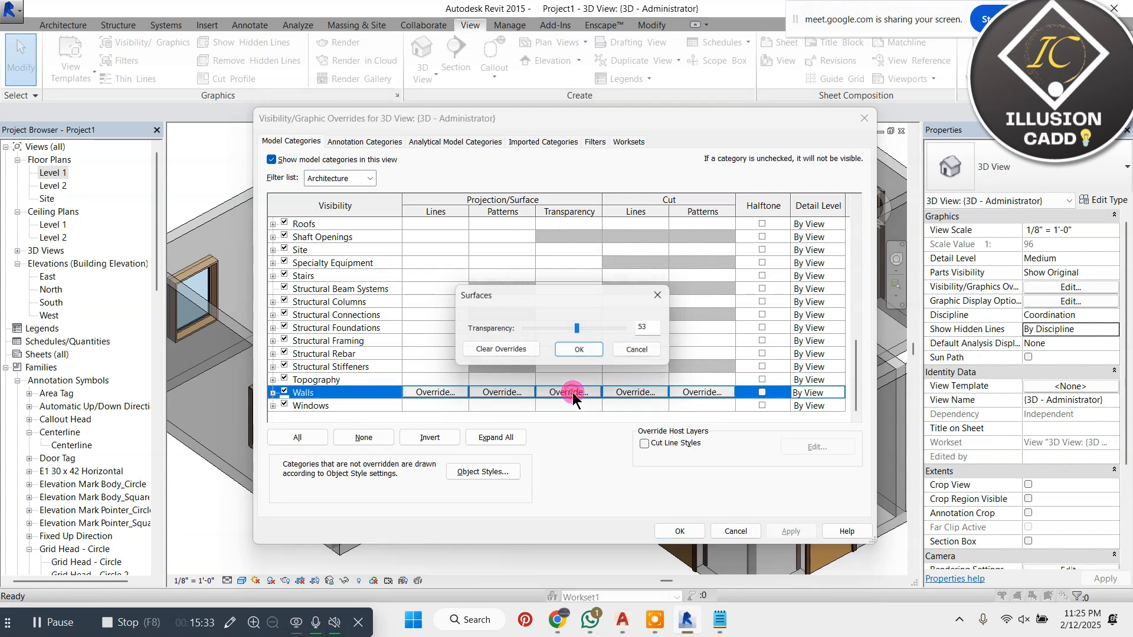
# Step: Confirm the walls' surface transparency override and apply the visibility/graphics settings to the 3D view
pyautogui.click(566, 349)
pyautogui.click(791, 531)
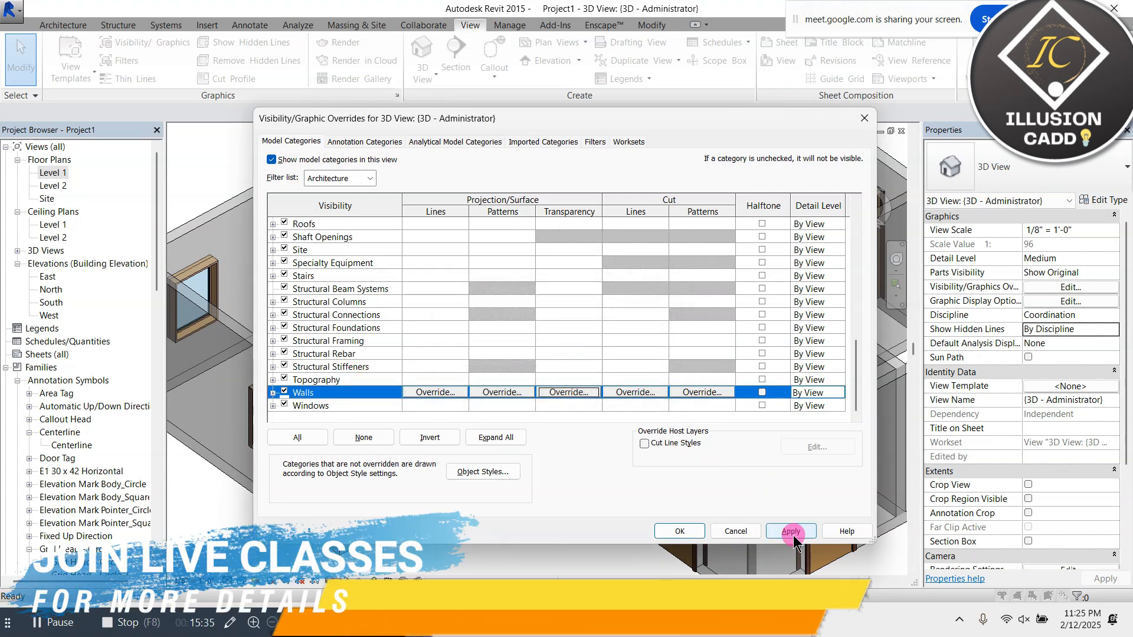
pyautogui.click(680, 531)
pyautogui.scroll(-3, 506, 384)
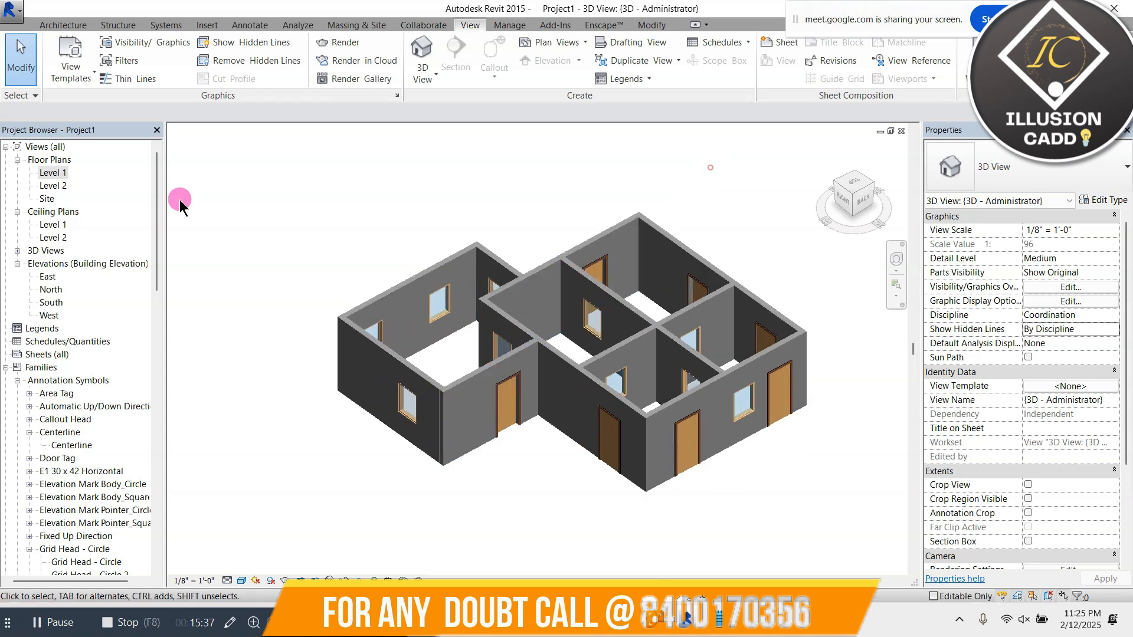
# Step: Open the Level 1 floor plan and delete the entire existing building layout
pyautogui.doubleClick(58, 173)
pyautogui.scroll(-2, 518, 319)
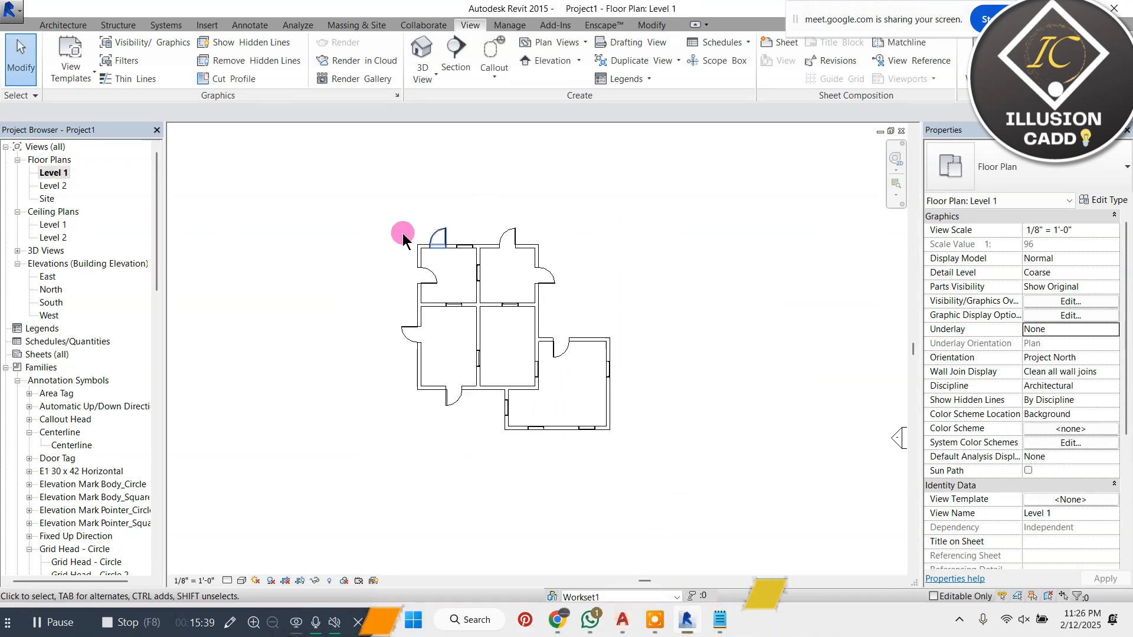
pyautogui.moveTo(374, 202); pyautogui.dragTo(748, 488)
pyautogui.press('Delete')
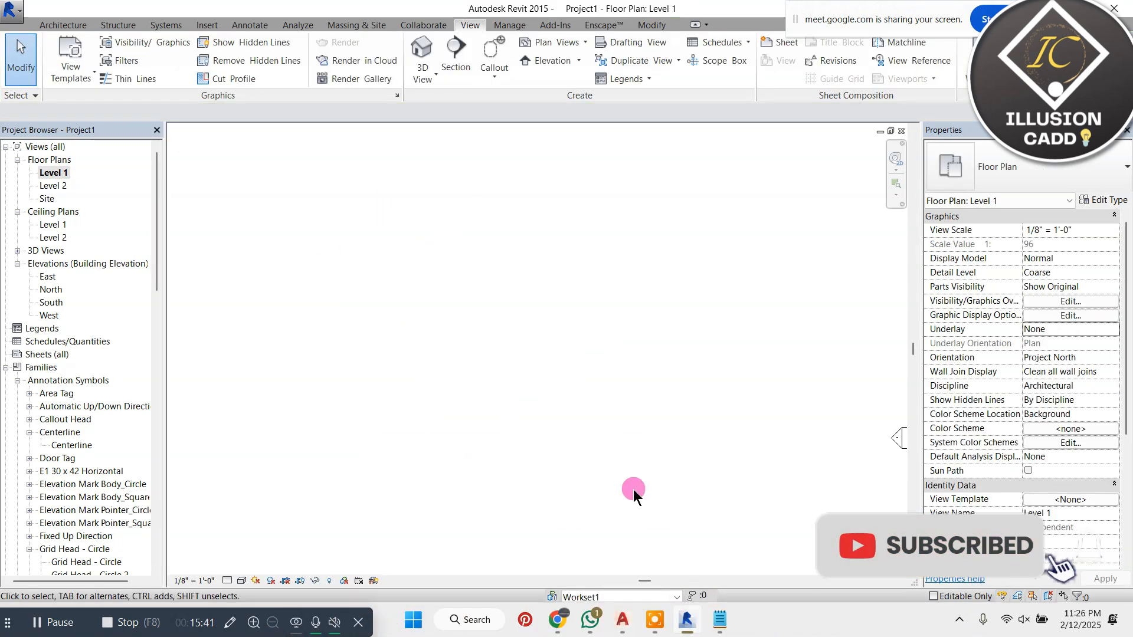
# Step: Draw a rectangular enclosure of Generic - 8" walls, about 31' wide and 31' 6" deep, on Level 1
pyautogui.click(61, 25)
pyautogui.press('w')
pyautogui.press('a')
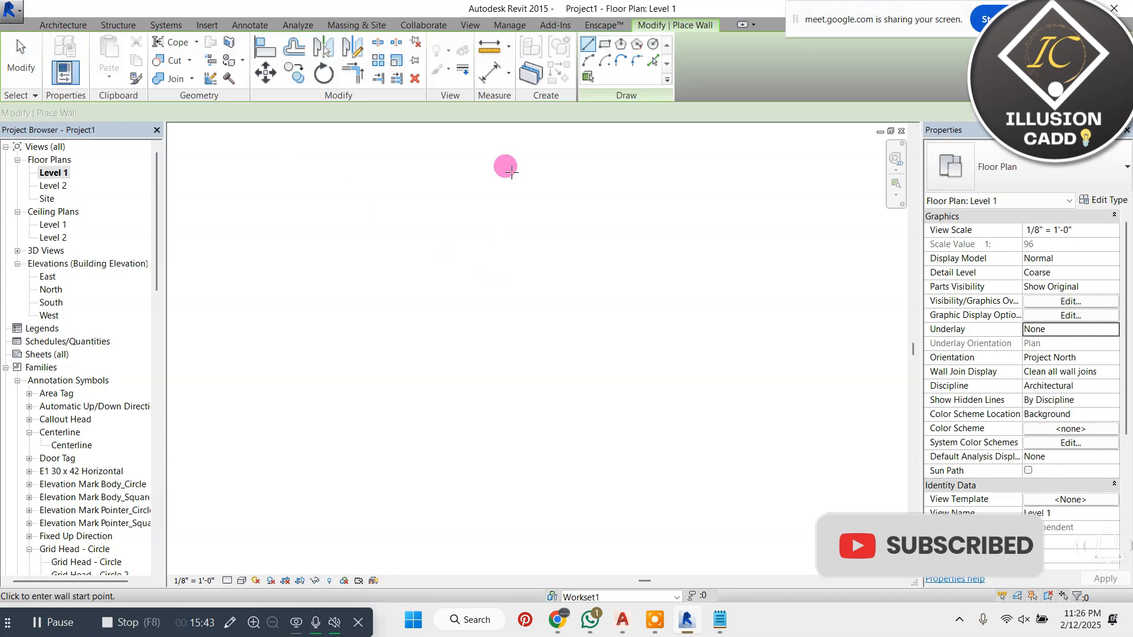
pyautogui.click(604, 43)
pyautogui.click(584, 265)
pyautogui.scroll(-3, 504, 329)
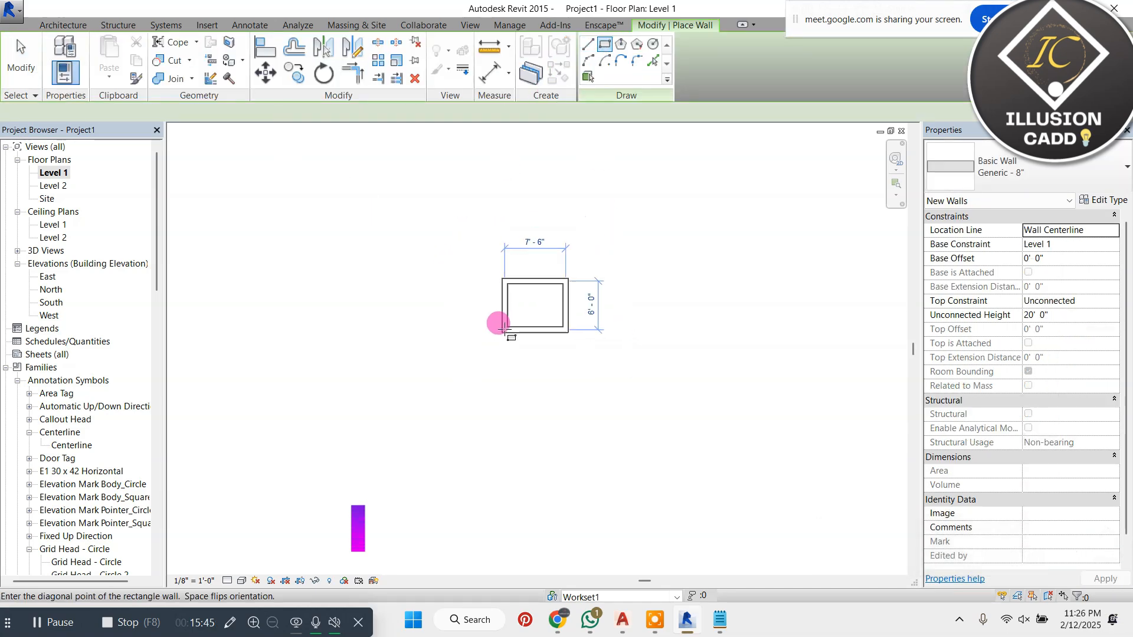
pyautogui.click(380, 465)
pyautogui.rightClick(562, 265)
pyautogui.click(594, 272)
pyautogui.rightClick(555, 259)
pyautogui.click(592, 268)
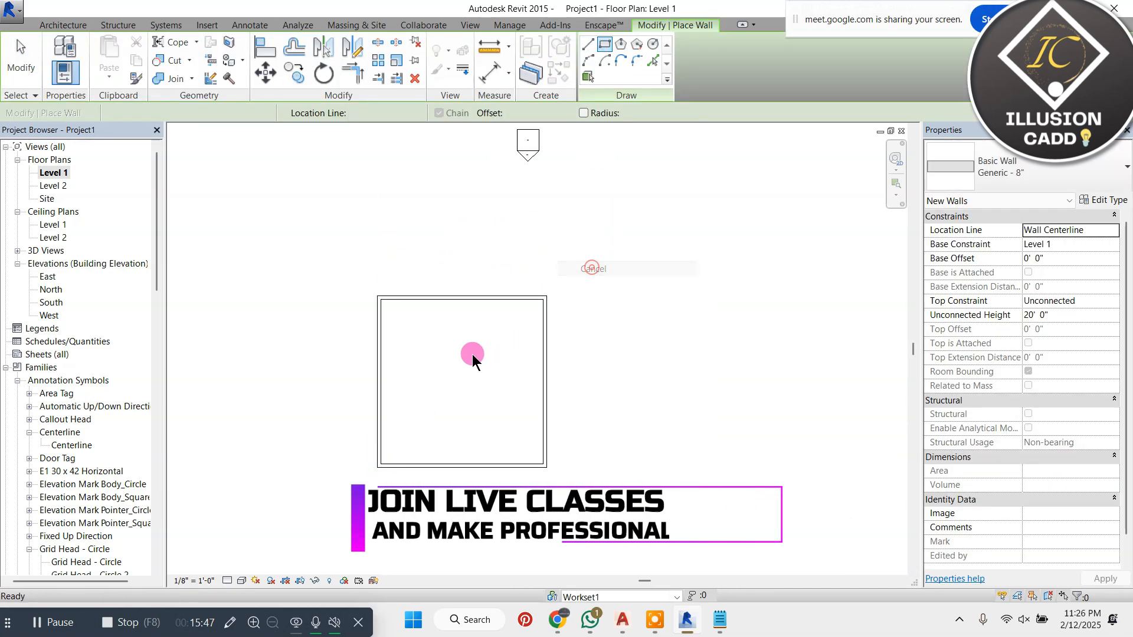
pyautogui.scroll(3, 481, 353)
pyautogui.scroll(-2, 661, 244)
pyautogui.scroll(2, 620, 273)
pyautogui.moveTo(697, 201); pyautogui.dragTo(230, 601)
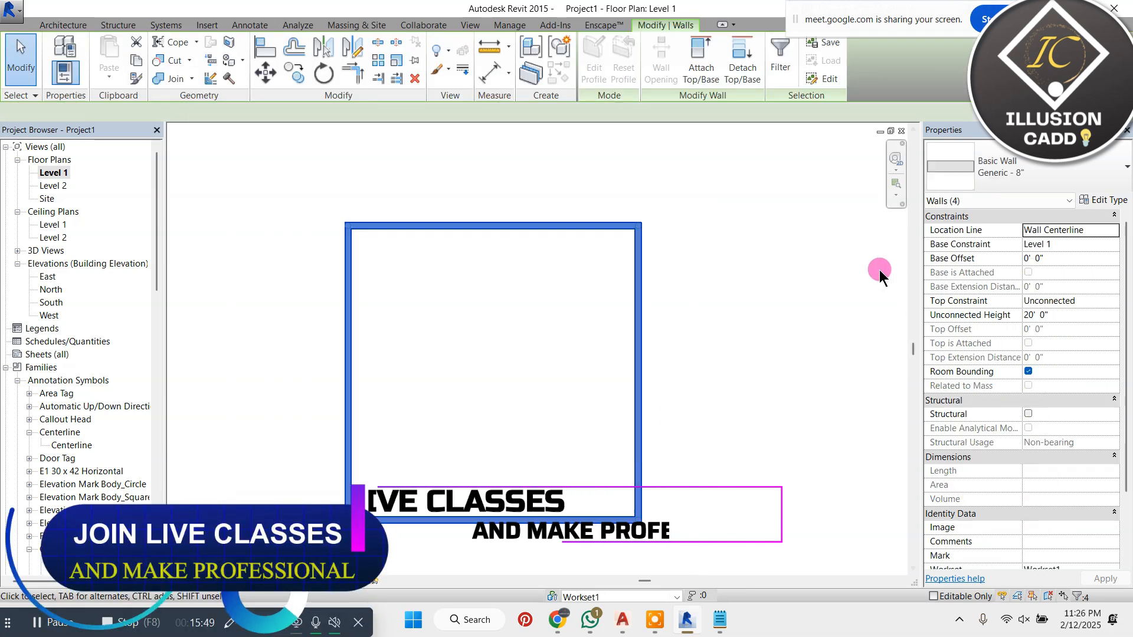
pyautogui.scroll(-1, 657, 210)
pyautogui.click(703, 252)
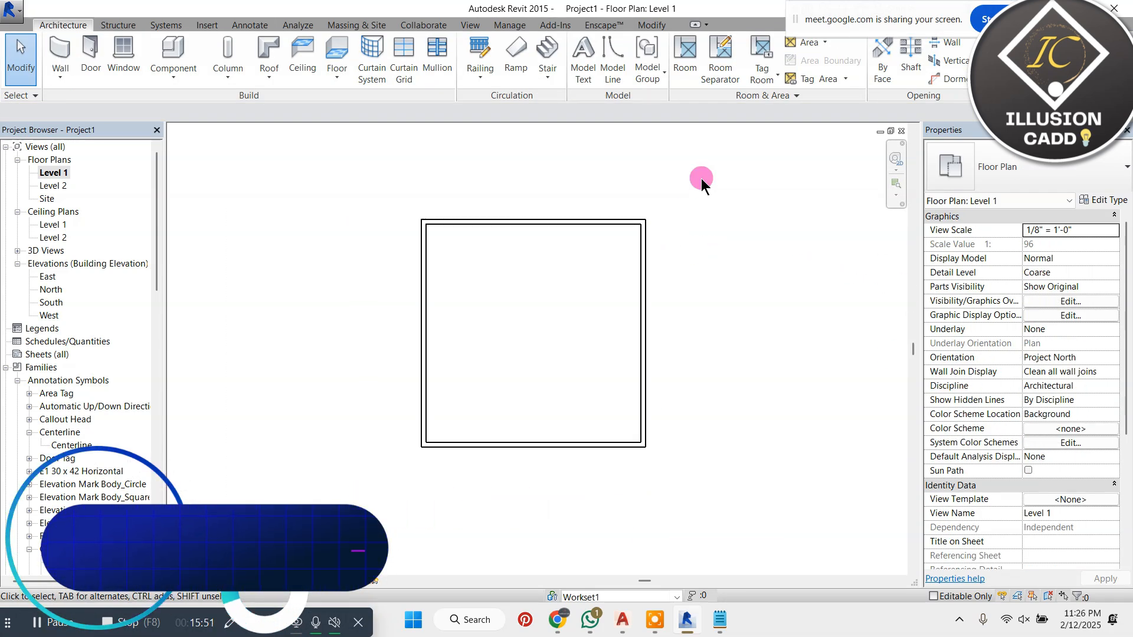
# Step: Browse the wall types available for the upper horizontal wall of the enclosure
pyautogui.click(593, 222)
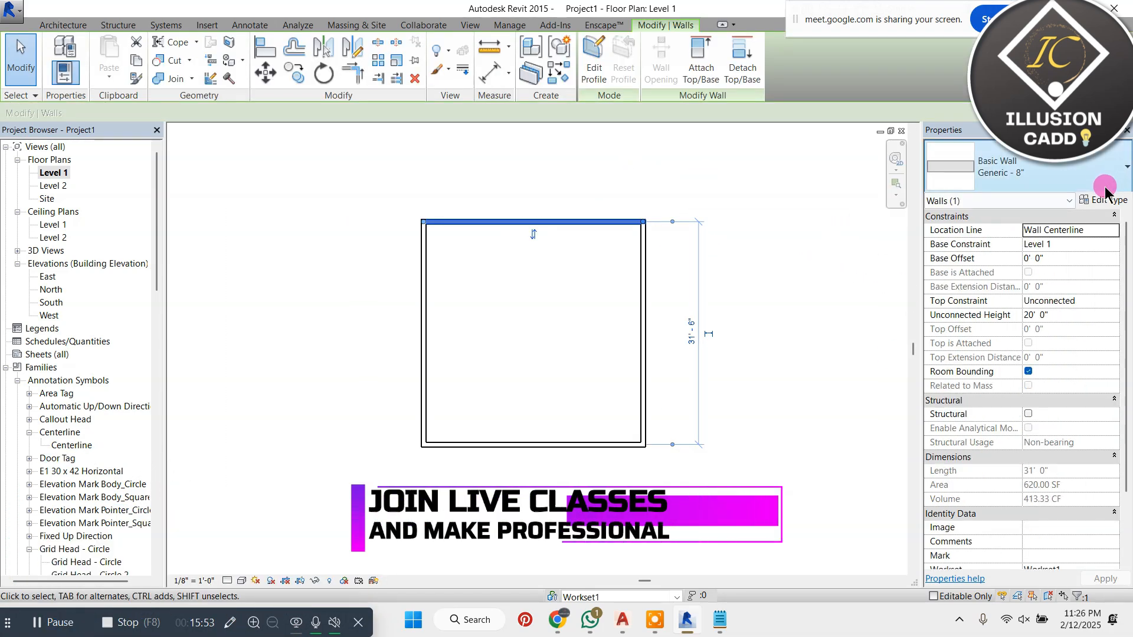
pyautogui.click(1032, 171)
pyautogui.scroll(-5, 1029, 357)
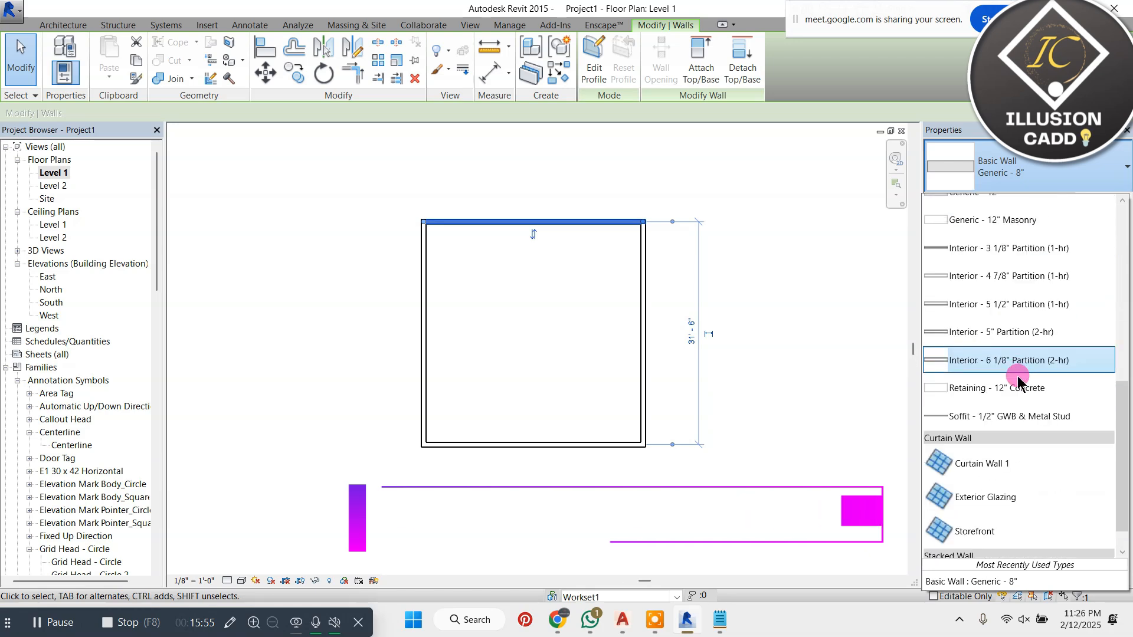
pyautogui.scroll(6, 1009, 390)
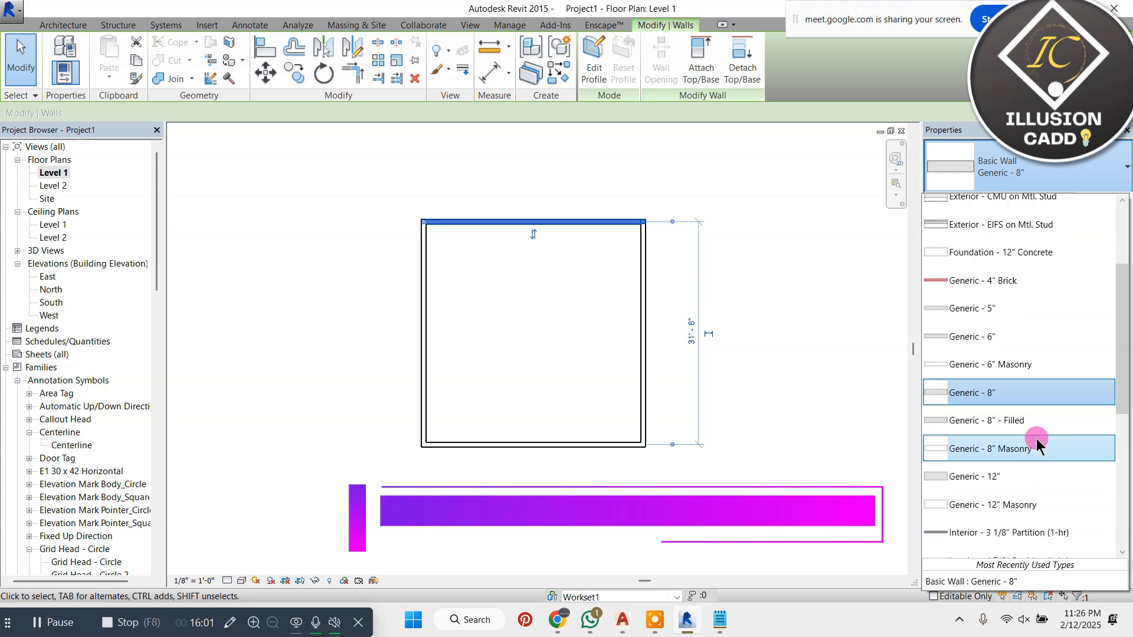
pyautogui.scroll(3, 1018, 224)
pyautogui.click(1010, 157)
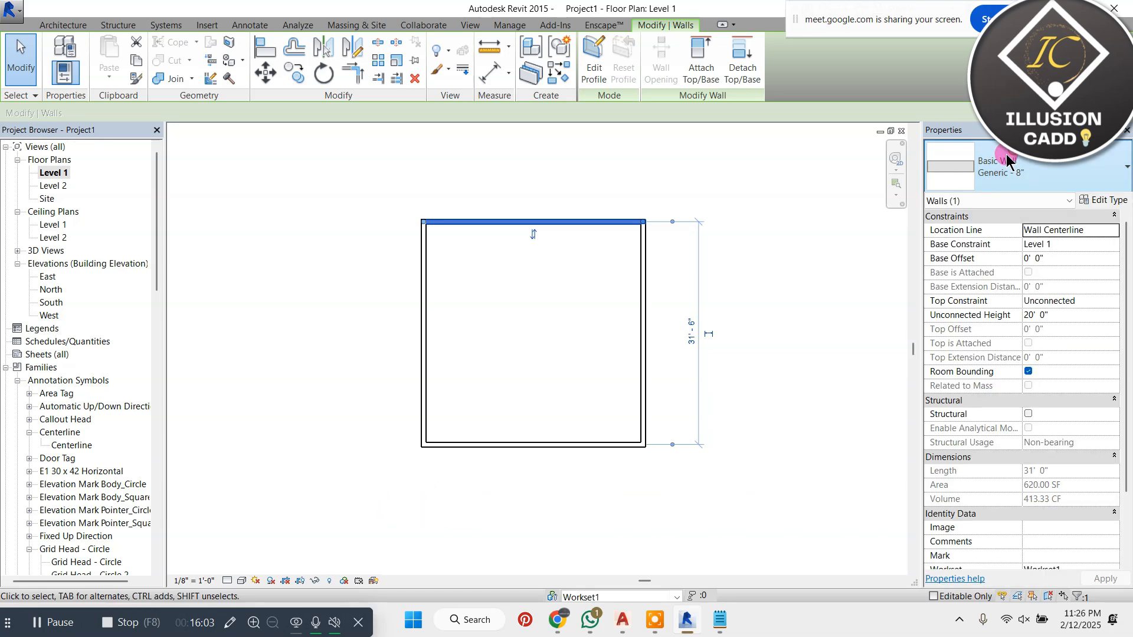
# Step: Draw one horizontal and one vertical partition wall across the enclosure, dividing it into four rooms
pyautogui.click(64, 25)
pyautogui.click(65, 56)
pyautogui.scroll(2, 494, 260)
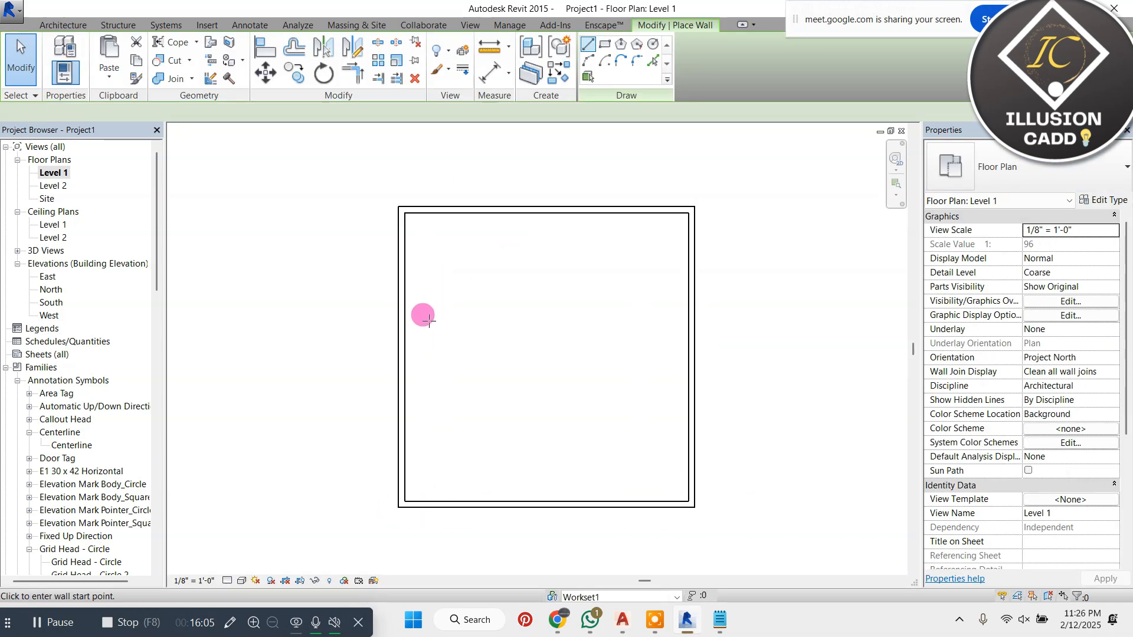
pyautogui.click(405, 341)
pyautogui.click(689, 341)
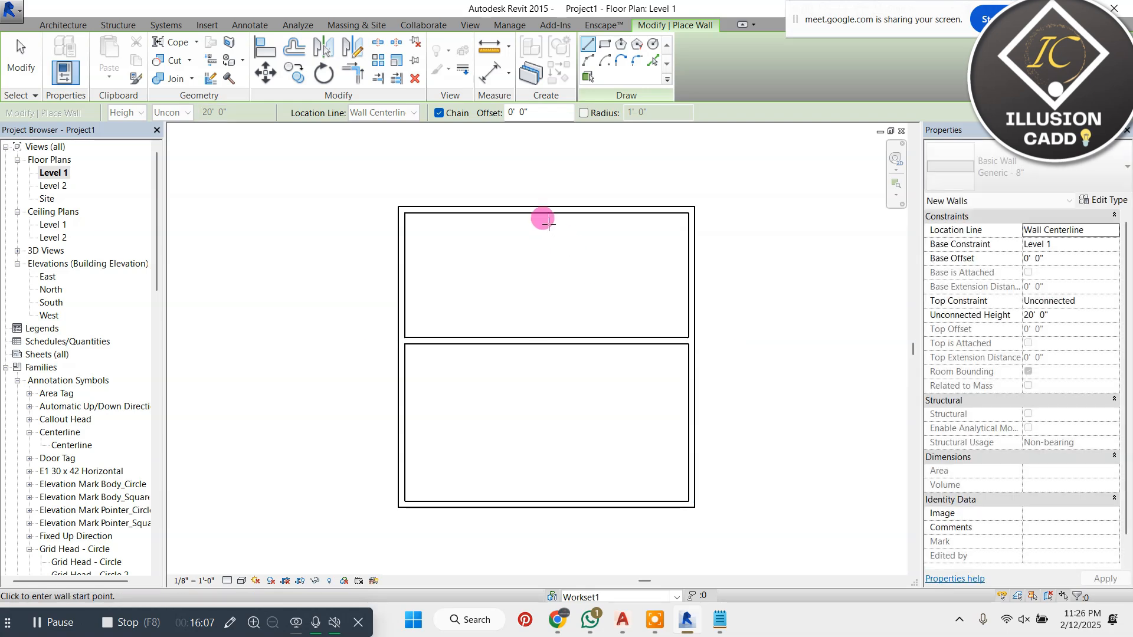
pyautogui.click(547, 210)
pyautogui.click(547, 503)
pyautogui.press('Escape')
pyautogui.press('Escape')
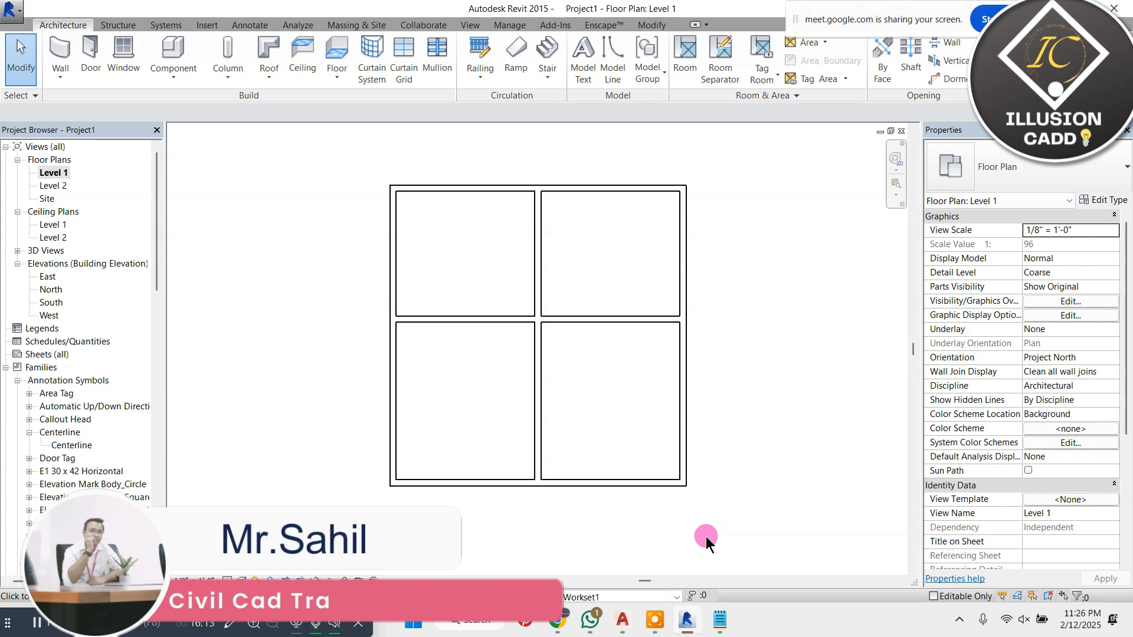
# Step: Switch to the Notepad notes, add the third line "3-walls pro...", and return to Revit
pyautogui.click(720, 620)
pyautogui.write('3')
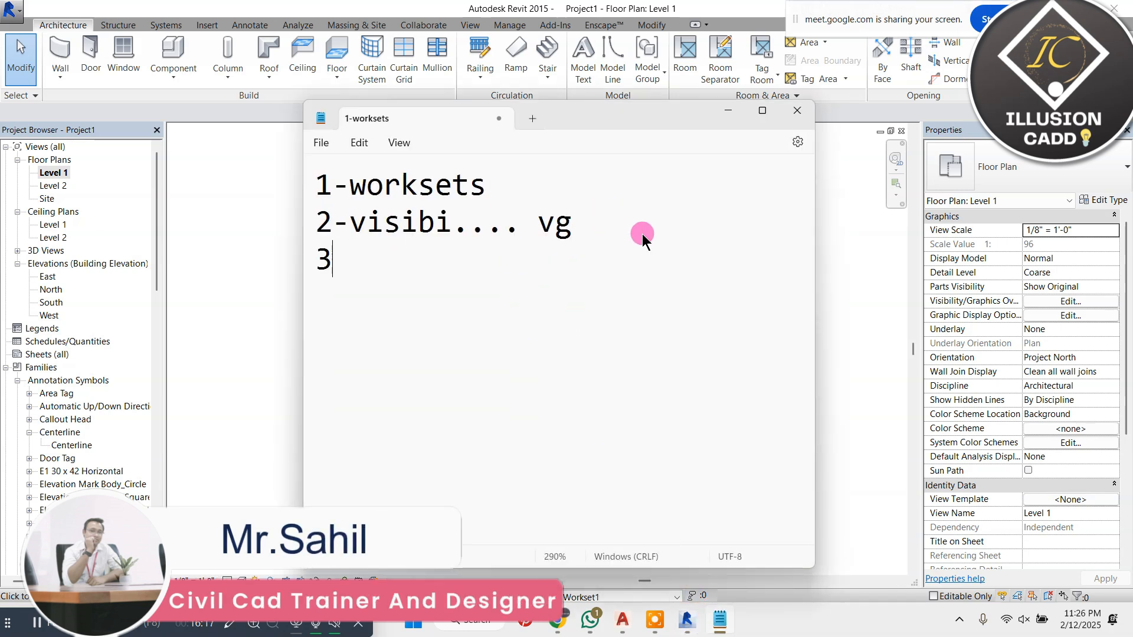
pyautogui.write('-walls pro')
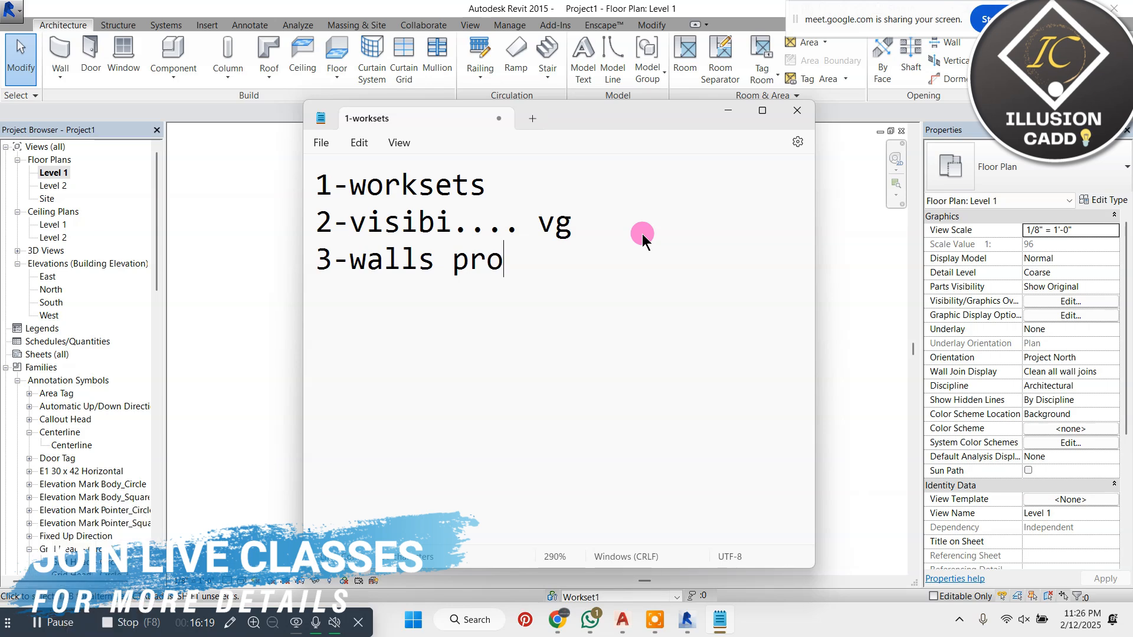
pyautogui.write('...')
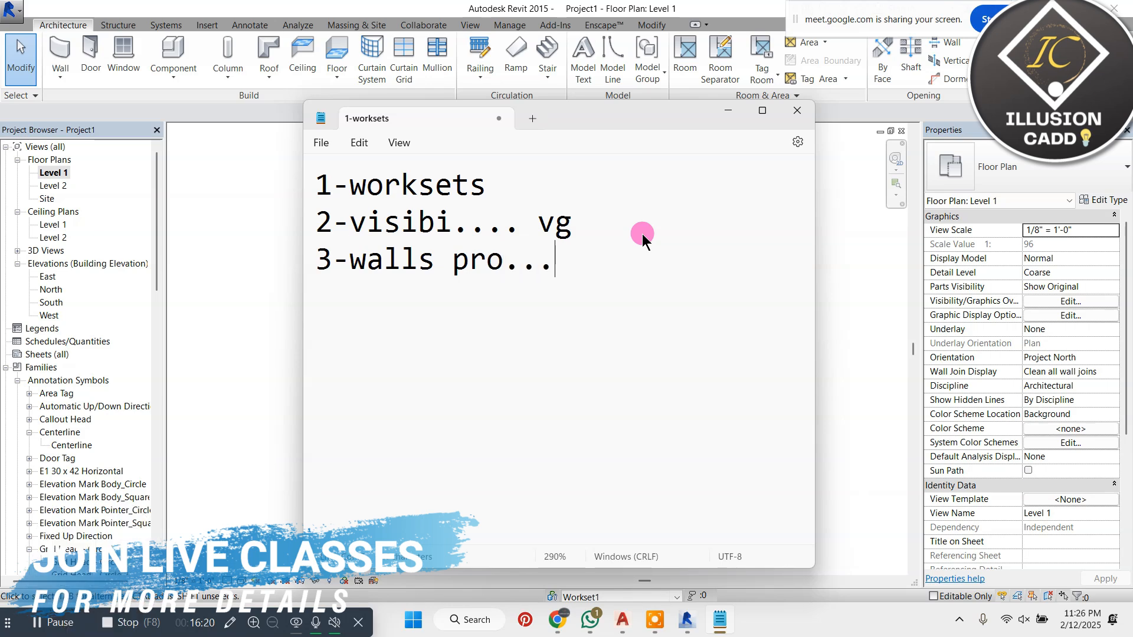
pyautogui.click(726, 111)
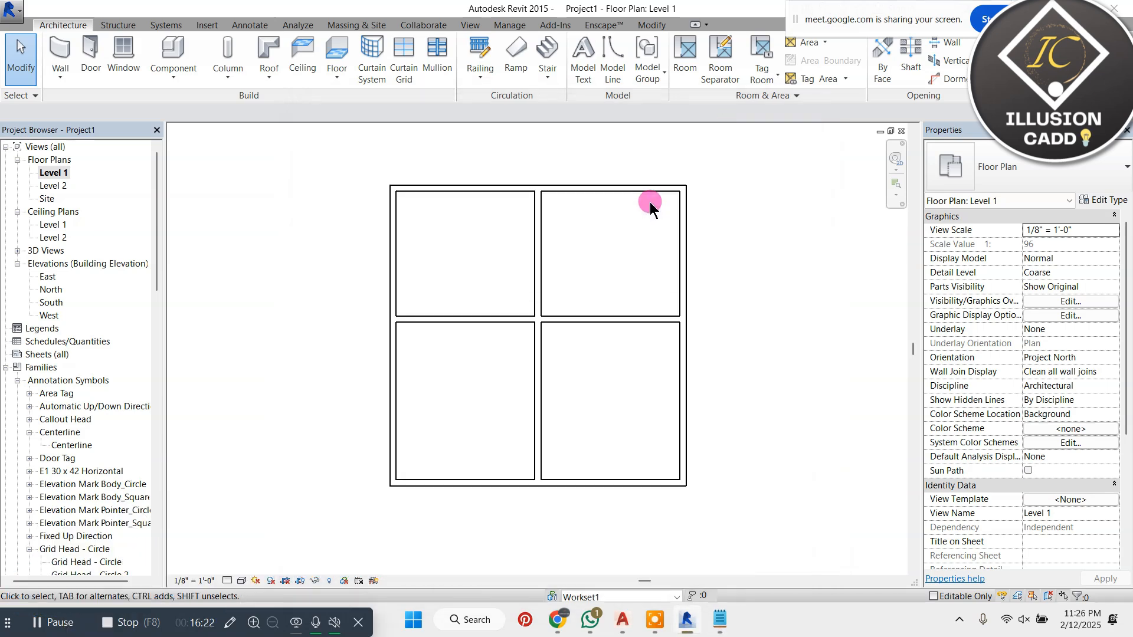
# Step: Open the type properties of the upper horizontal wall and view the patterns available for its coarse scale fill
pyautogui.click(584, 182)
pyautogui.scroll(2, 584, 178)
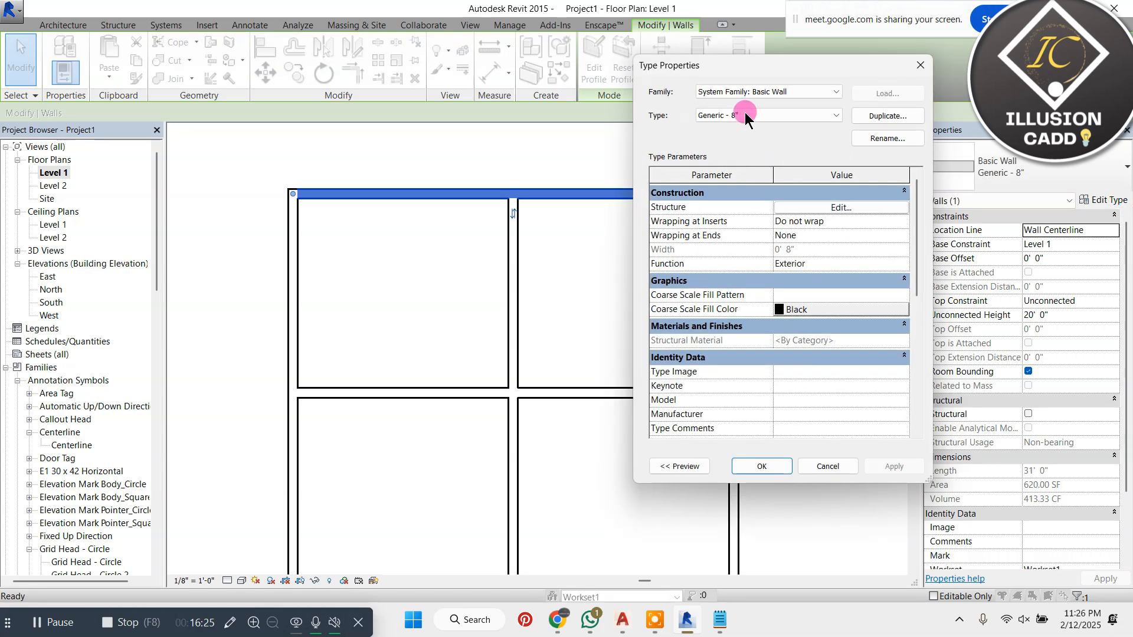
pyautogui.moveTo(759, 63); pyautogui.dragTo(734, 123)
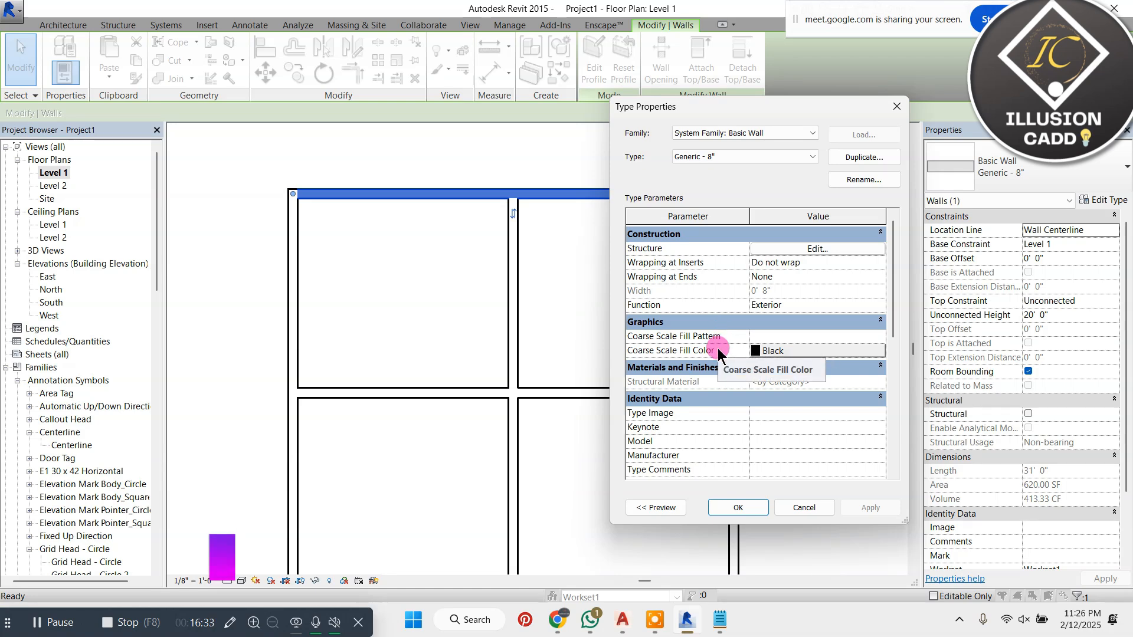
pyautogui.click(878, 337)
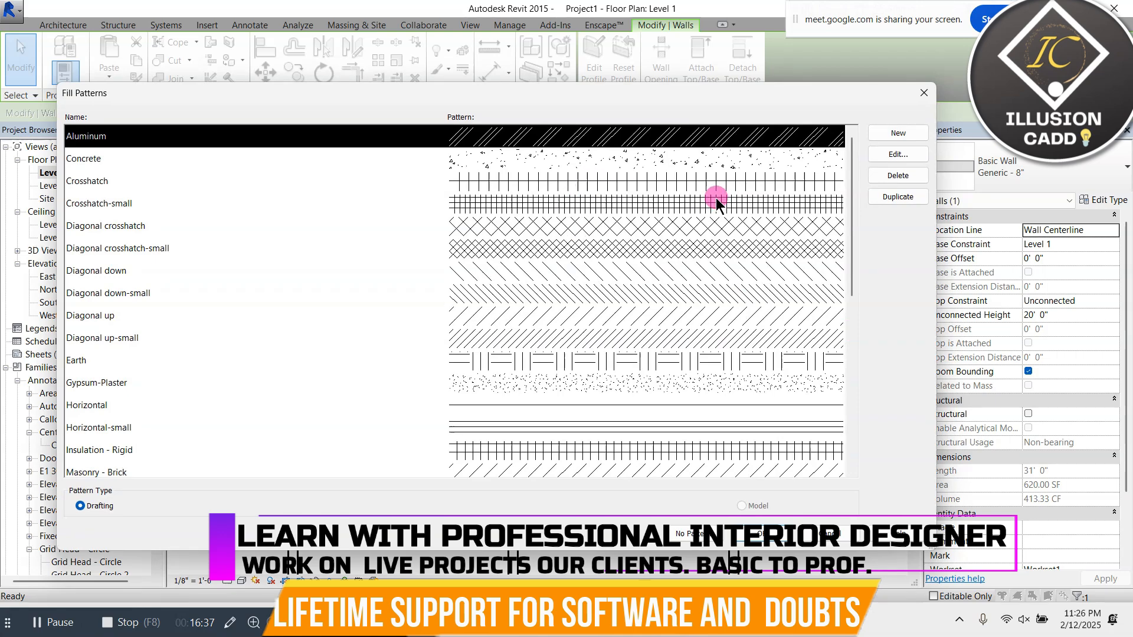
pyautogui.click(929, 100)
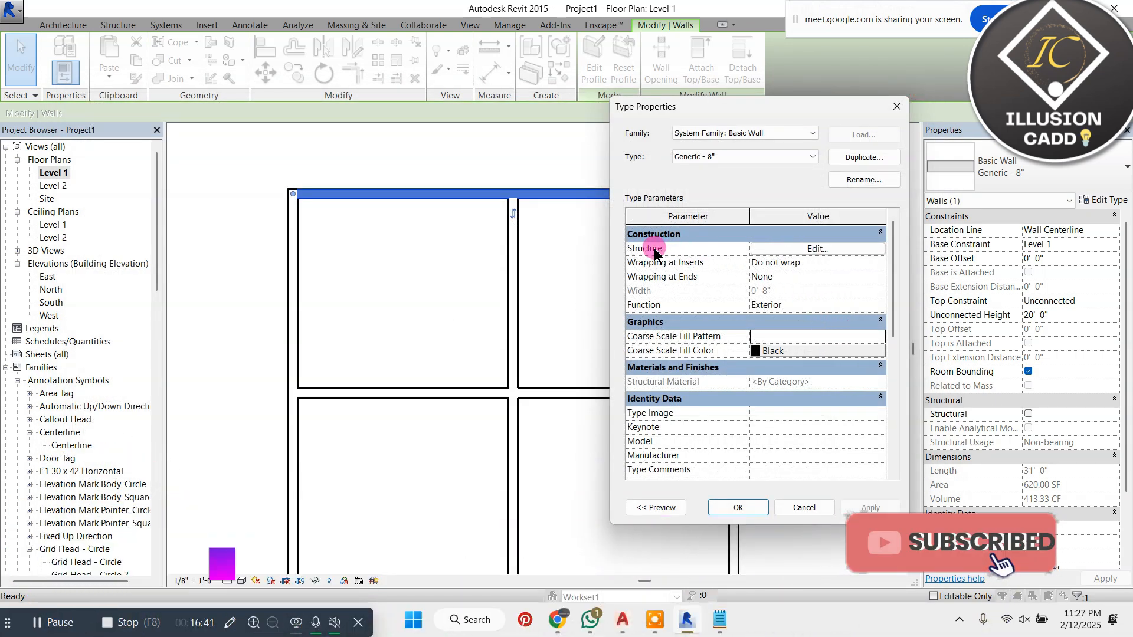
# Step: Set the Structure [1] layer thickness of the Generic - 8" wall type to 1' 0"
pyautogui.click(818, 249)
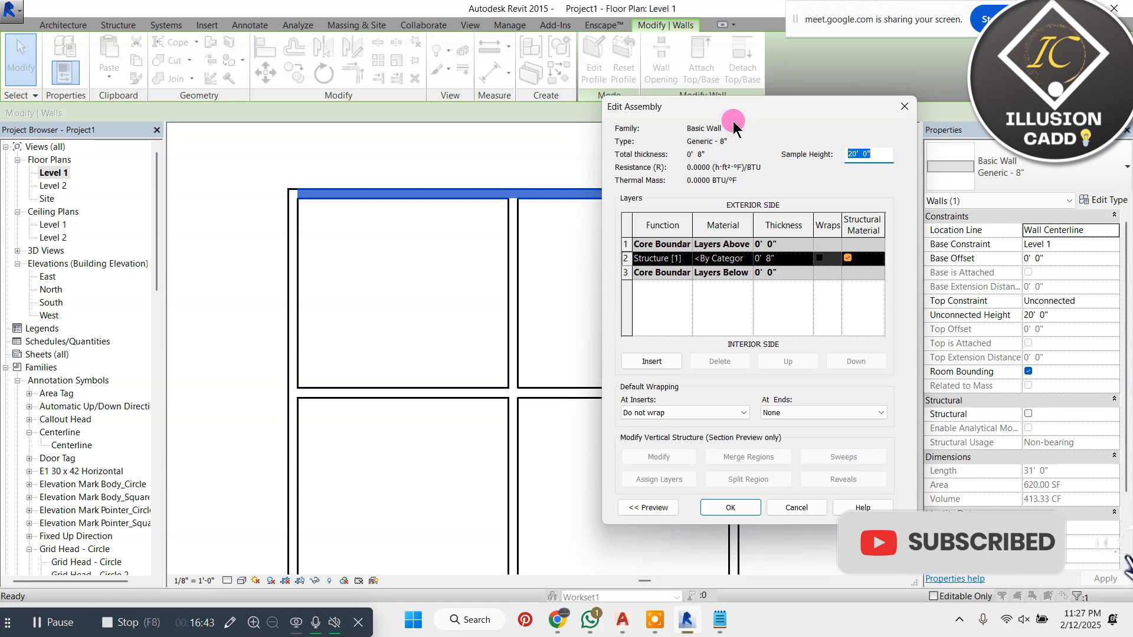
pyautogui.moveTo(685, 97)
pyautogui.mouseDown()
pyautogui.moveTo(513, 102)
pyautogui.moveTo(458, 87)
pyautogui.moveTo(670, 86)
pyautogui.mouseUp()
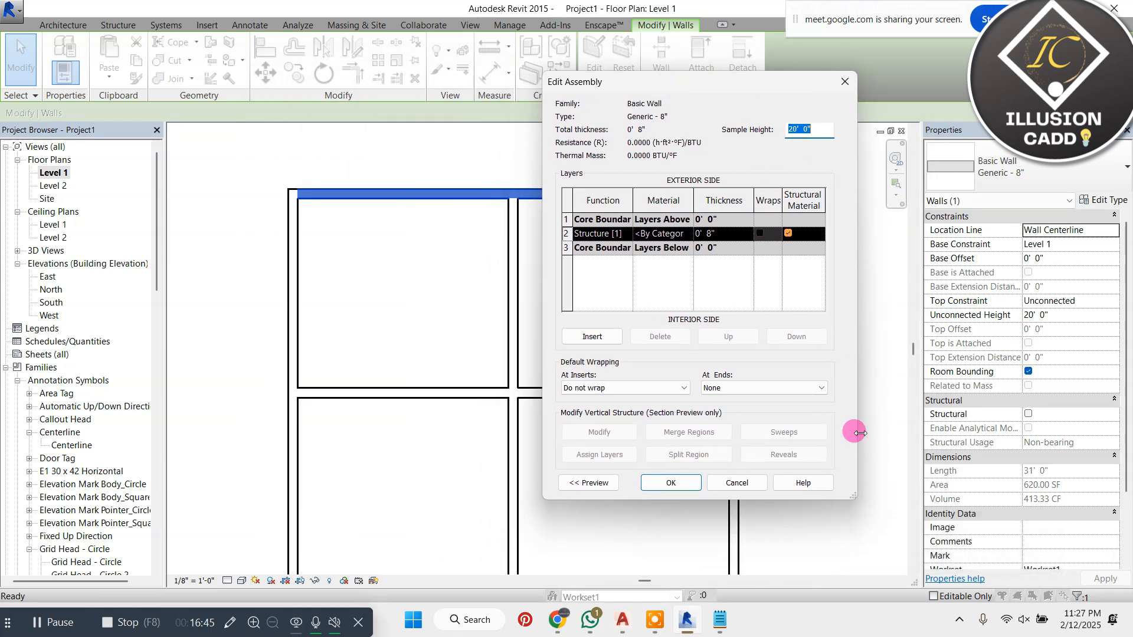
pyautogui.moveTo(851, 500); pyautogui.dragTo(1006, 478)
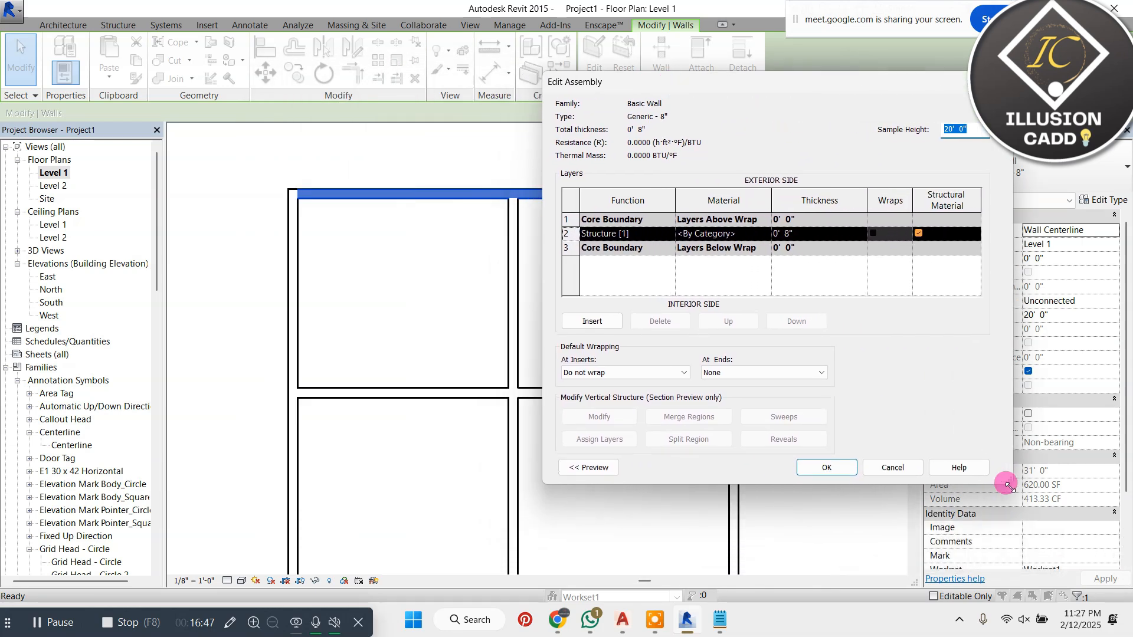
pyautogui.click(832, 235)
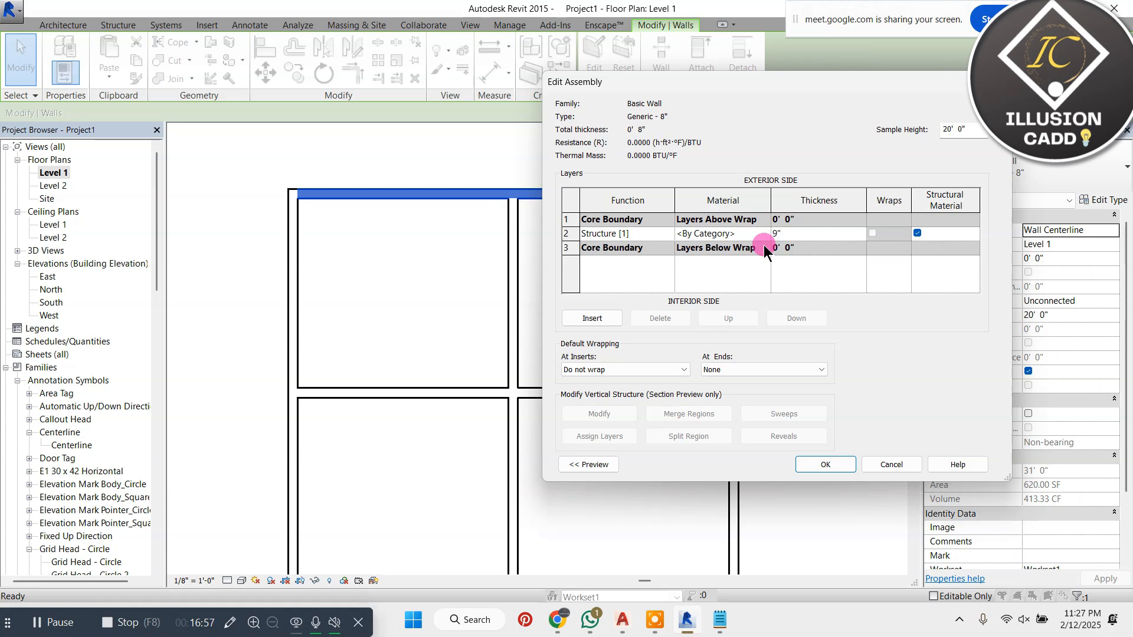
pyautogui.press('BackSpace')
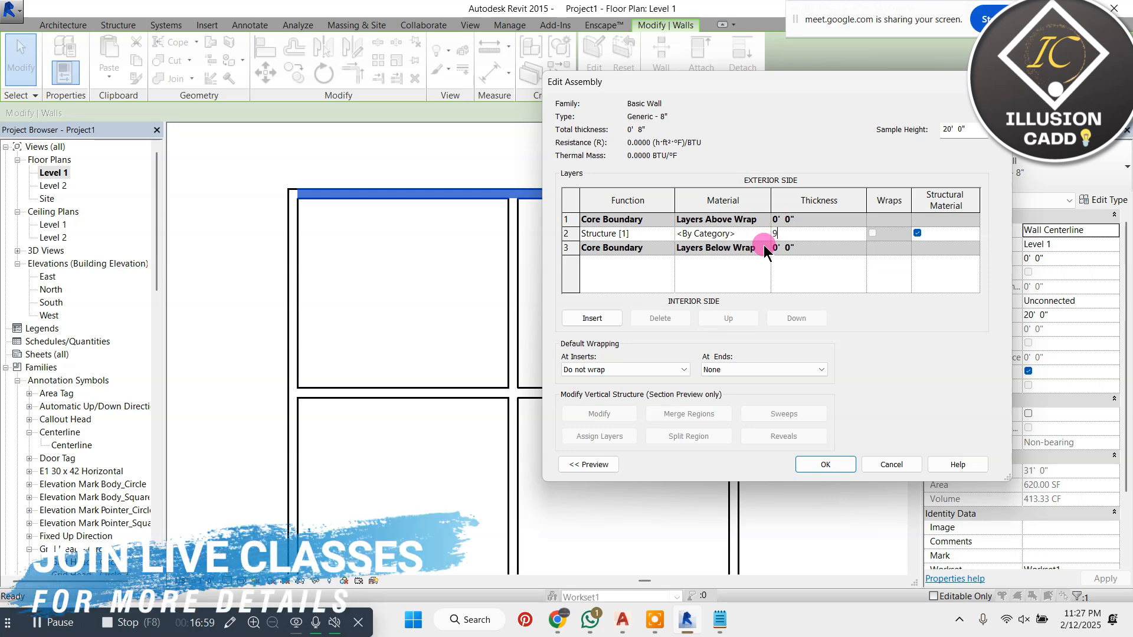
pyautogui.write('\' 0"')
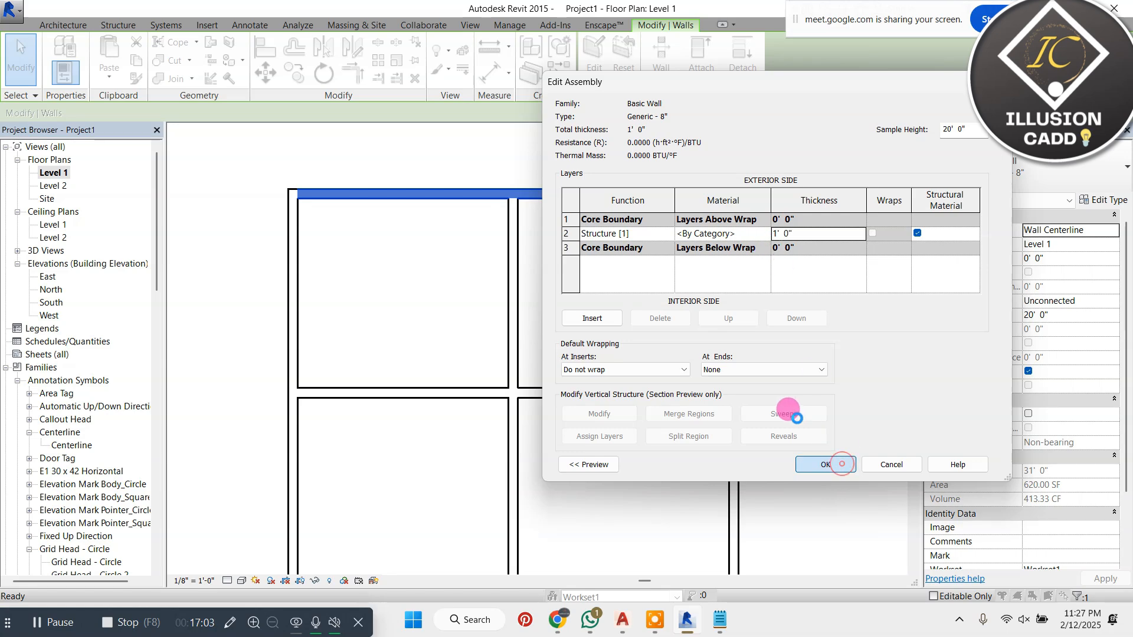
pyautogui.click(823, 464)
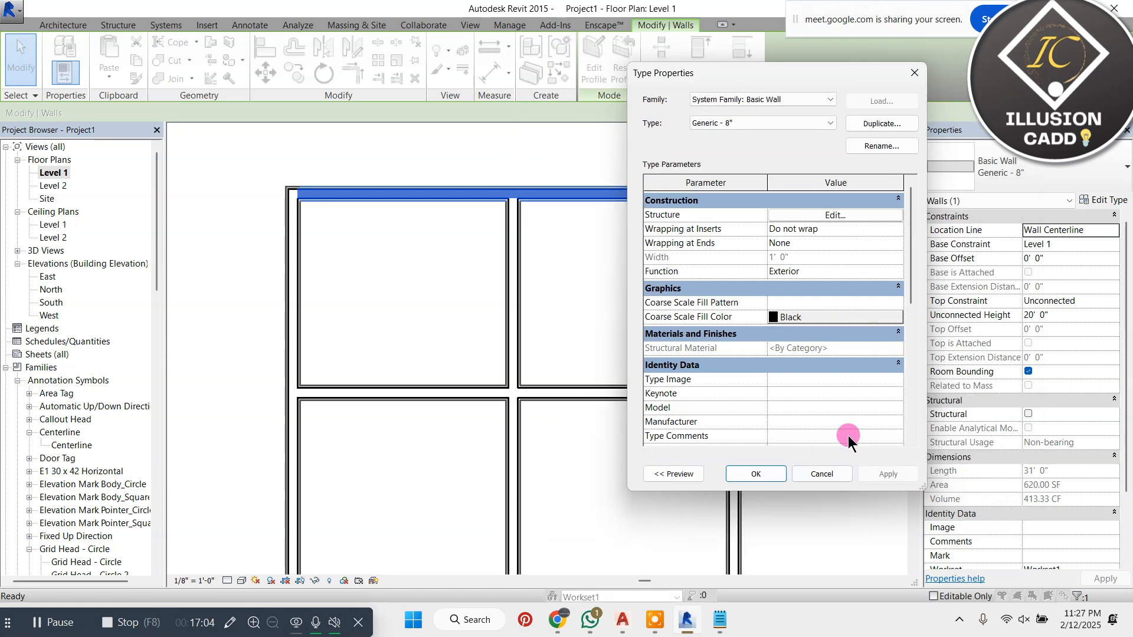
pyautogui.click(758, 474)
pyautogui.click(829, 485)
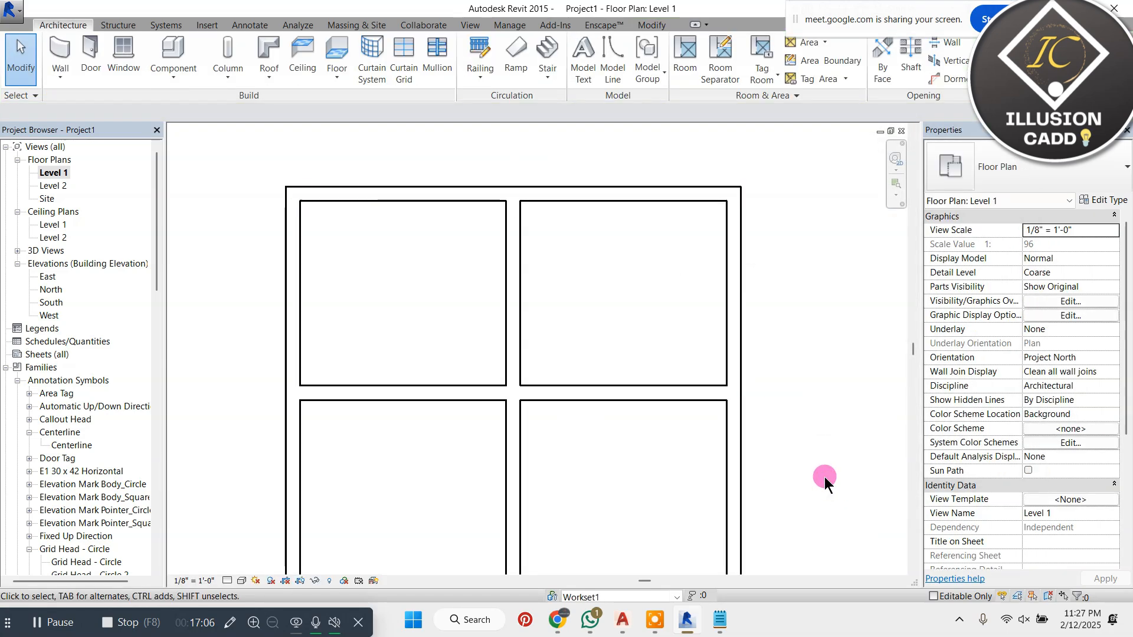
pyautogui.click(544, 197)
pyautogui.click(437, 246)
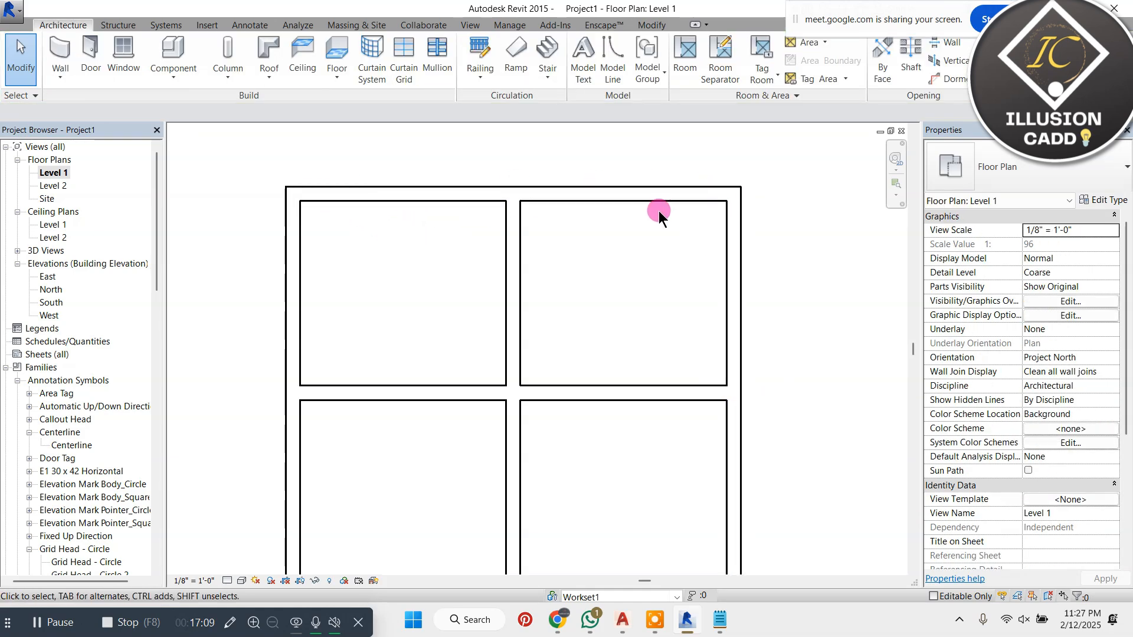
pyautogui.scroll(-2, 659, 211)
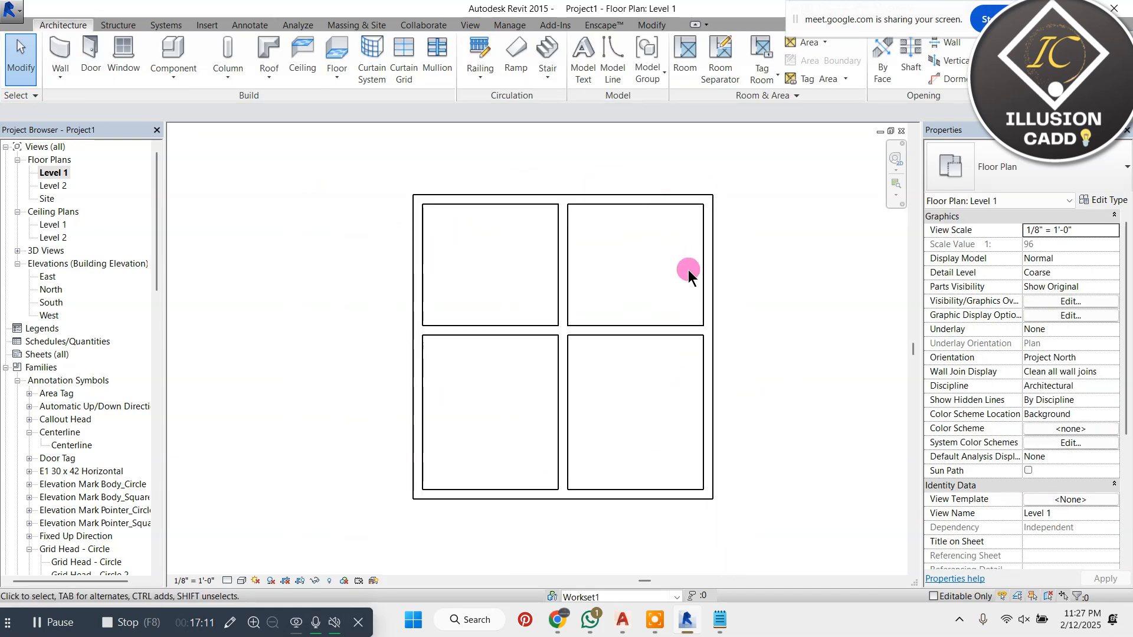
pyautogui.scroll(2, 688, 270)
pyautogui.scroll(-1, 629, 248)
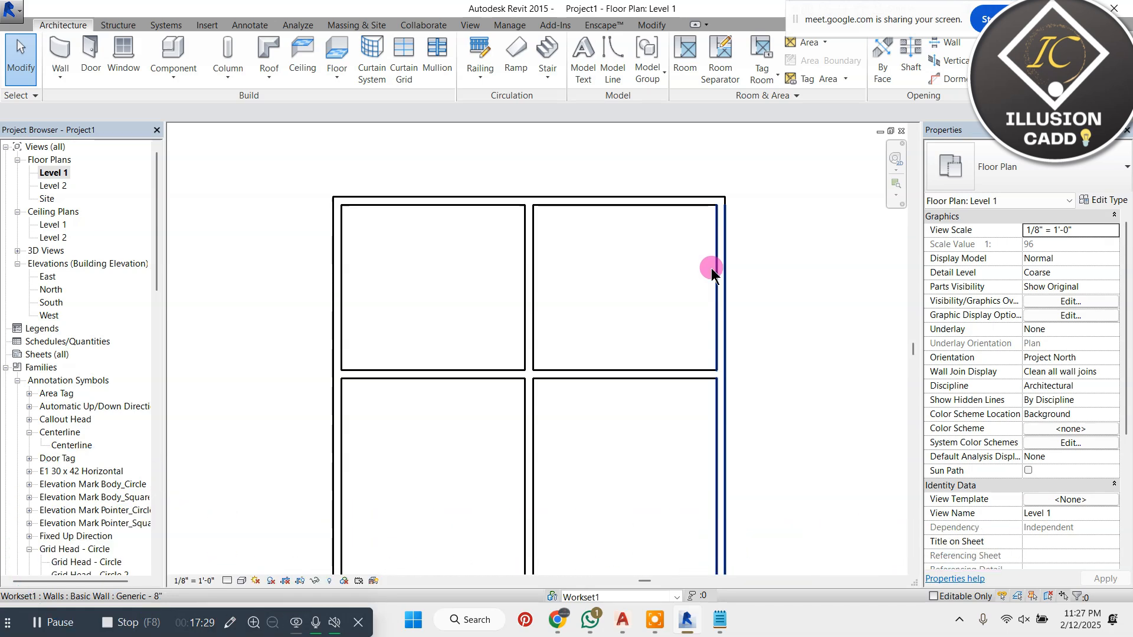
# Step: Duplicate the type of the upper horizontal wall as a new wall type named Walls 9" Outer
pyautogui.click(688, 201)
pyautogui.click(1115, 201)
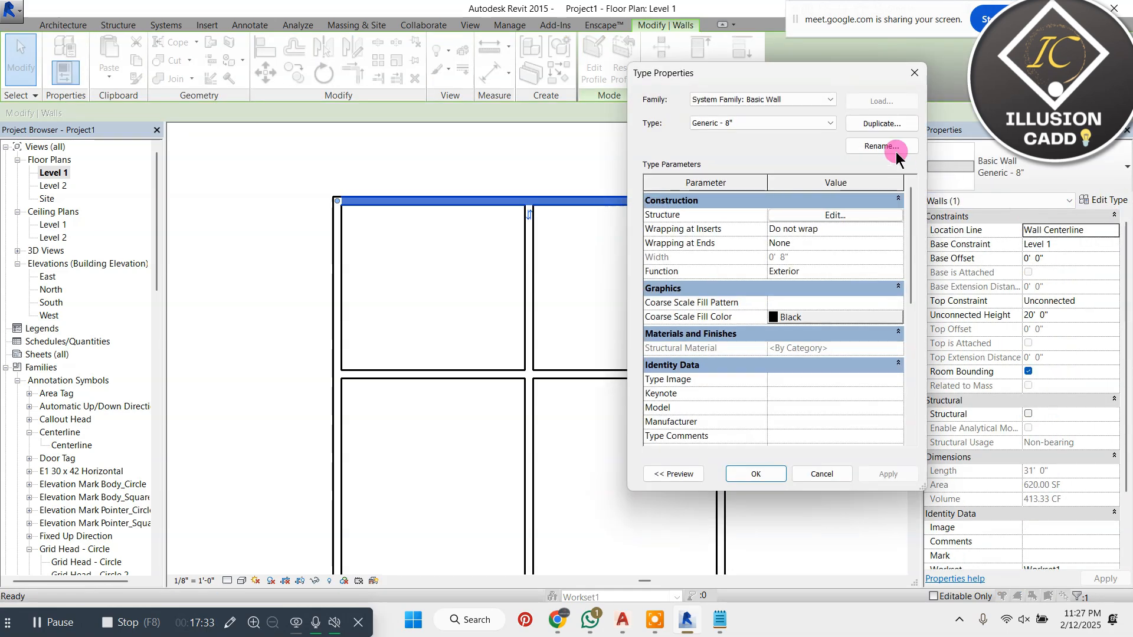
pyautogui.click(863, 123)
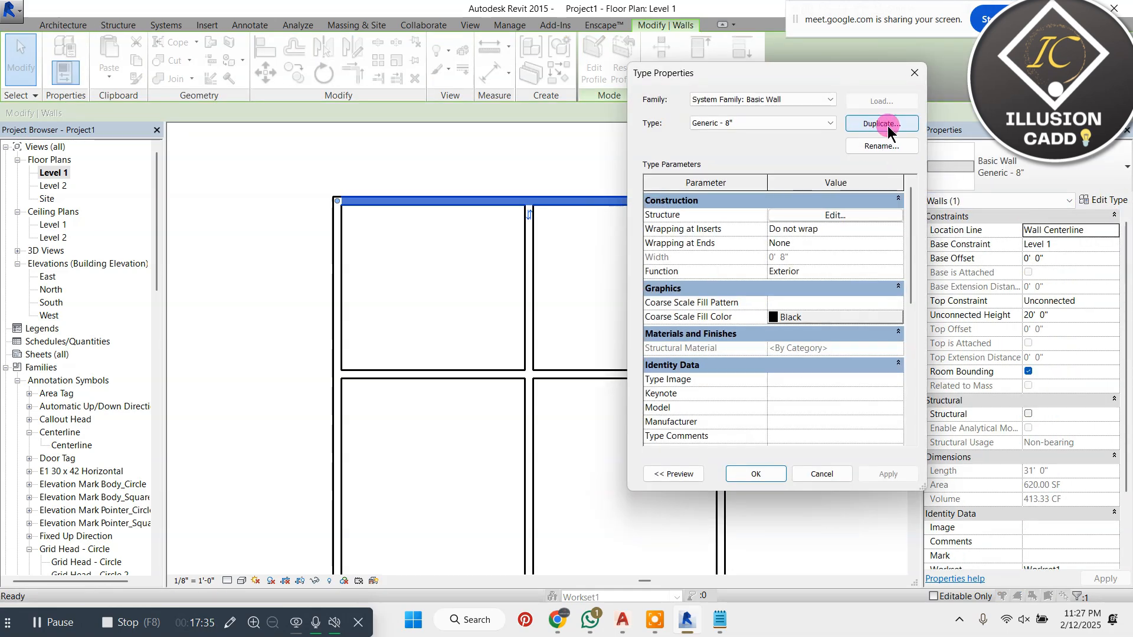
pyautogui.click(886, 124)
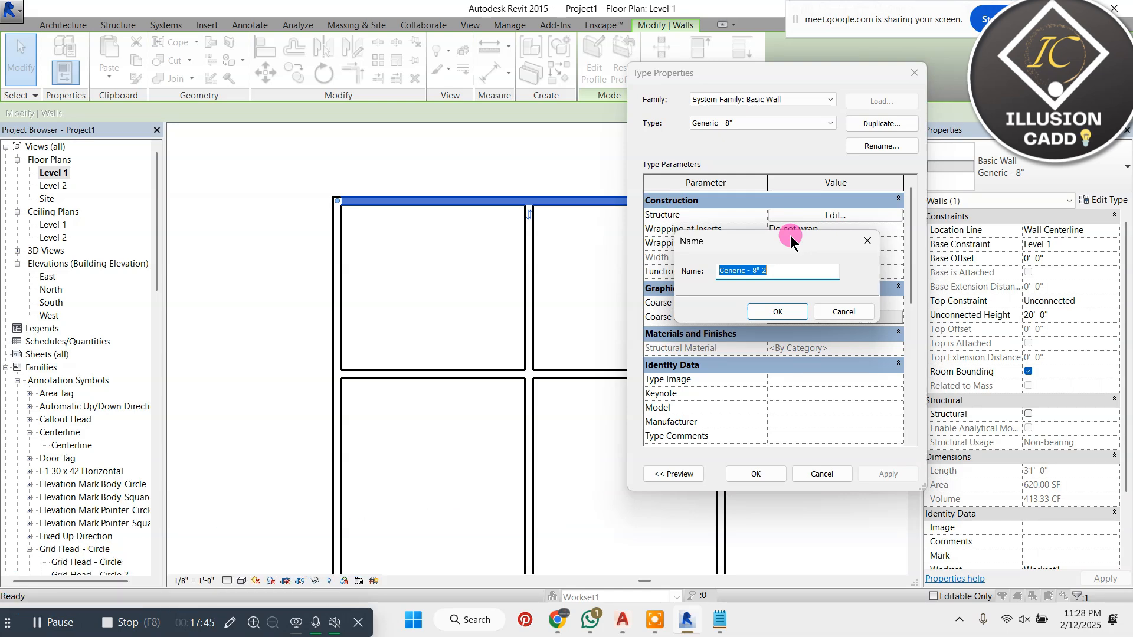
pyautogui.write('Walls')
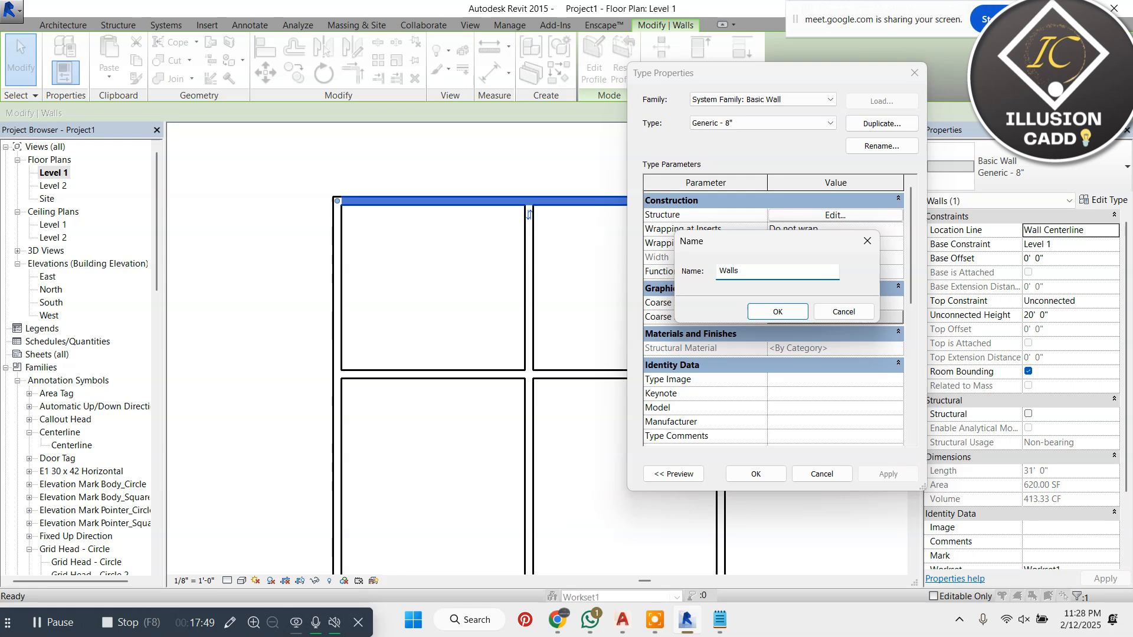
pyautogui.write(' 9"')
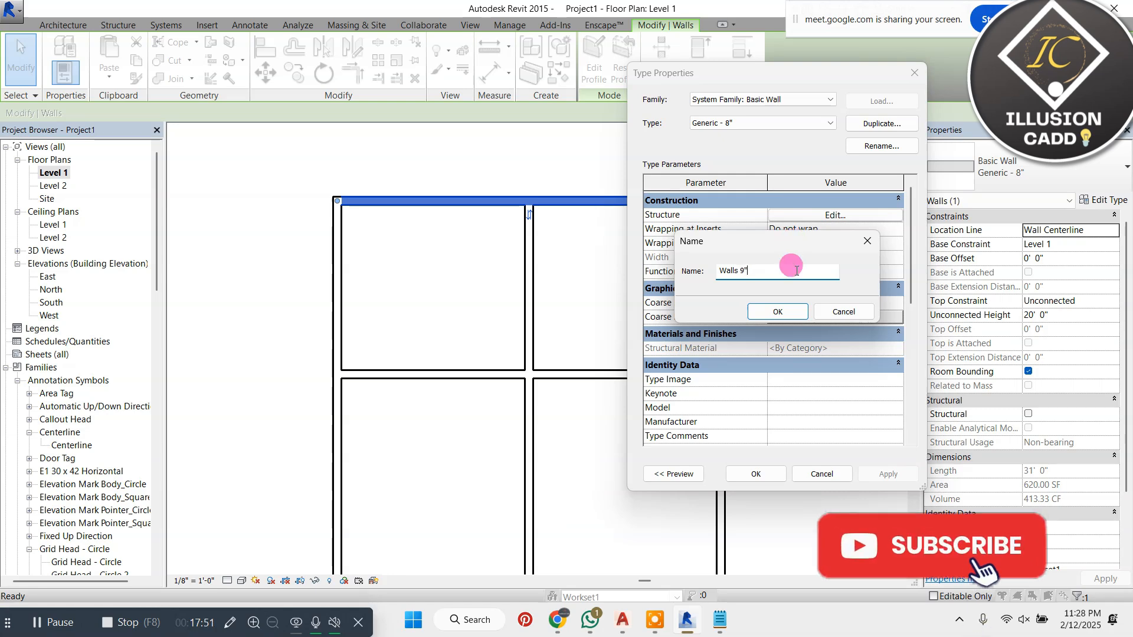
pyautogui.write(' oUETR')
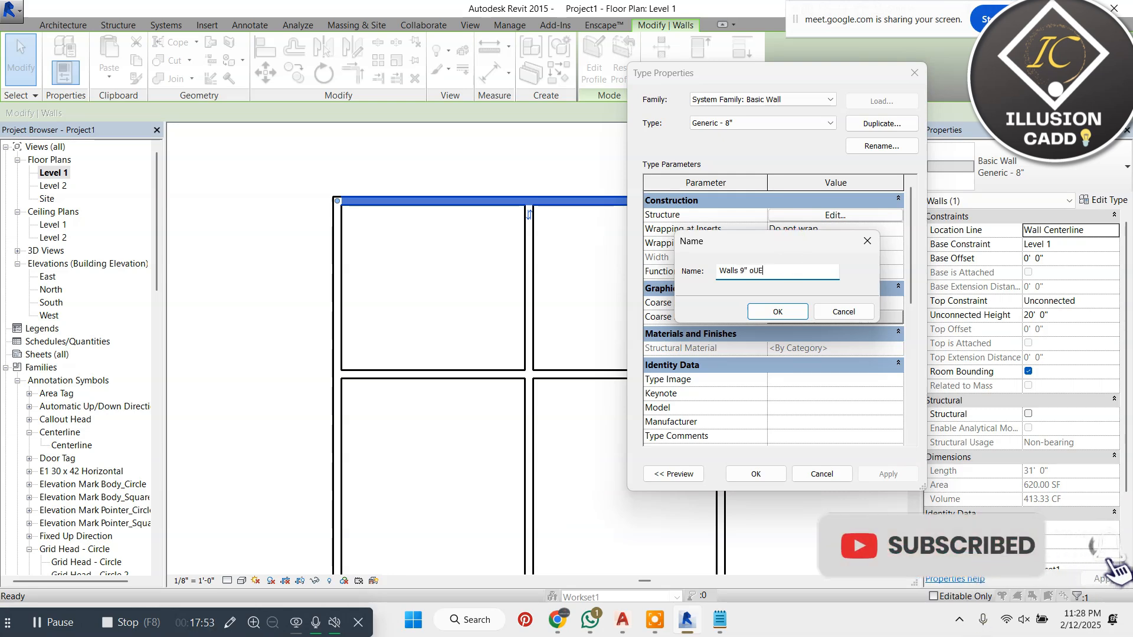
pyautogui.press('BackSpace')
pyautogui.press('BackSpace')
pyautogui.press('BackSpace')
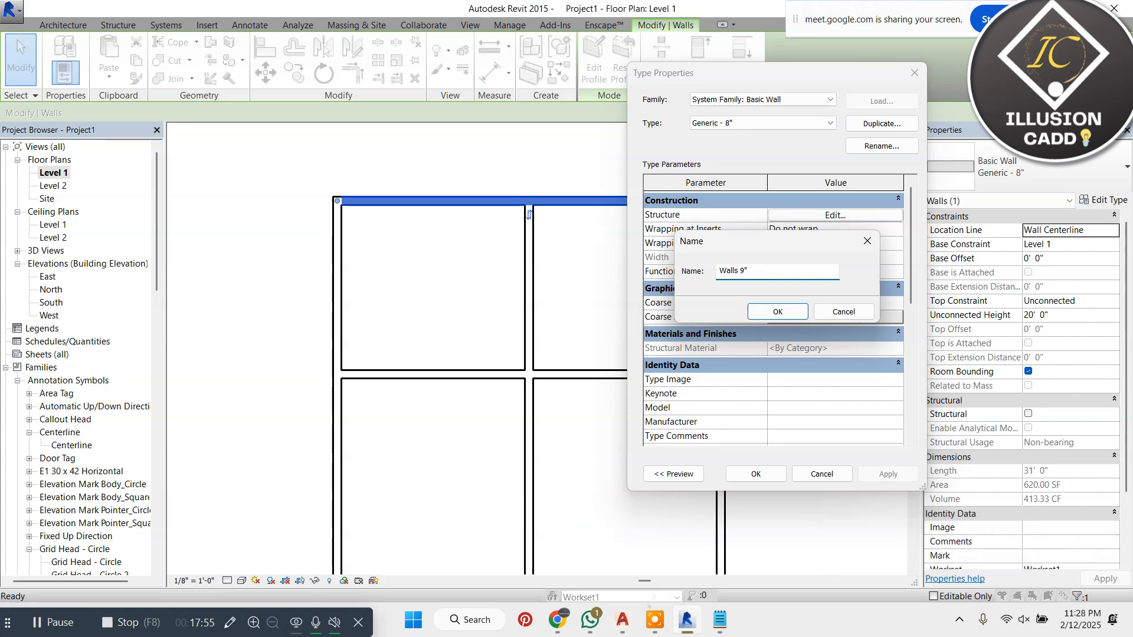
pyautogui.write('Outer')
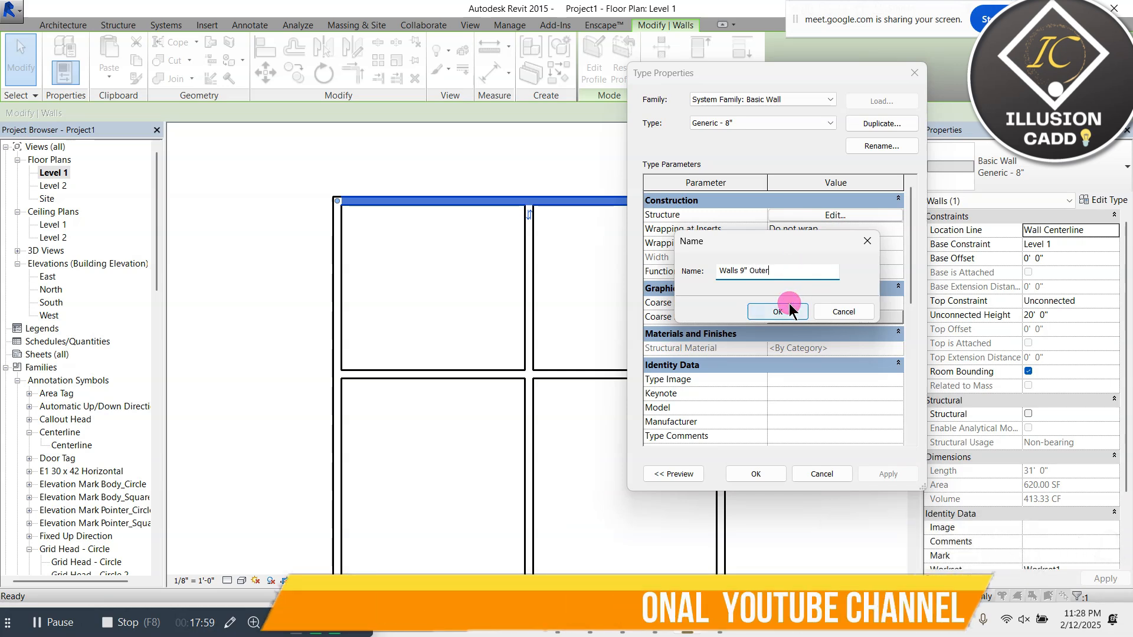
pyautogui.click(66, 622)
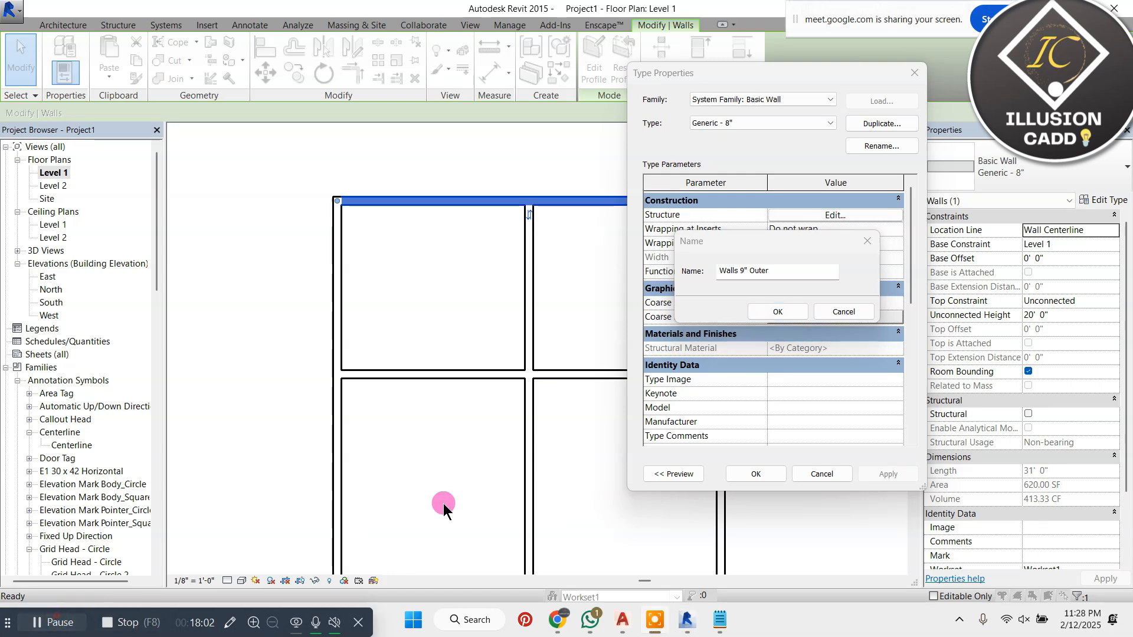
pyautogui.click(779, 307)
# Step: Change the thickness of the Structure [1] layer in the Walls 9" Outer type and apply the type to the upper wall
pyautogui.click(835, 216)
pyautogui.click(791, 225)
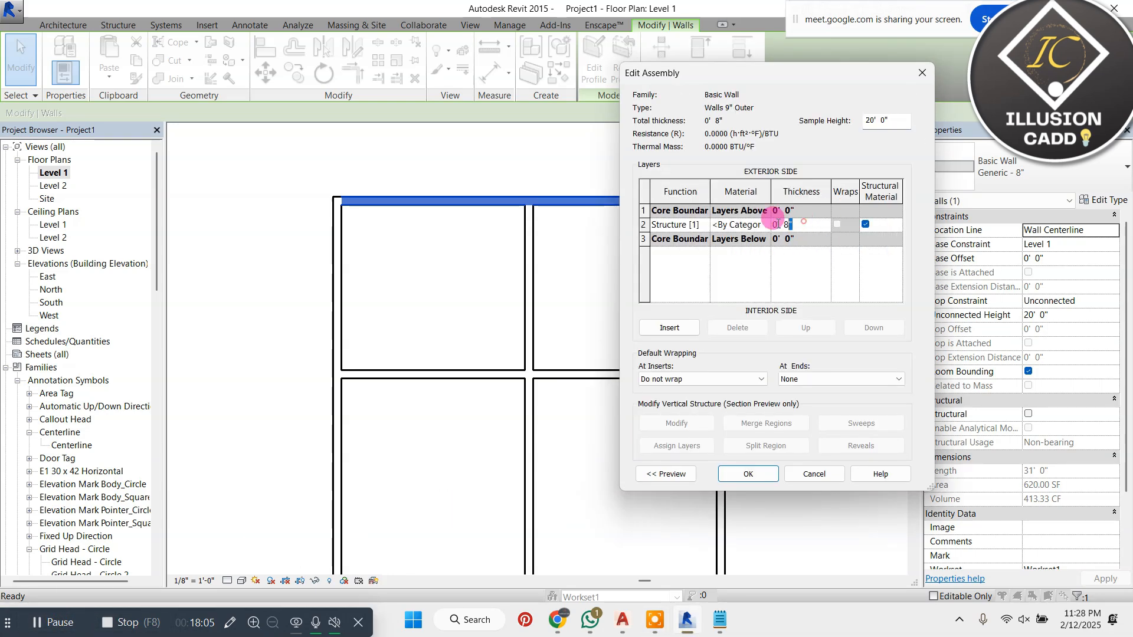
pyautogui.click(680, 227)
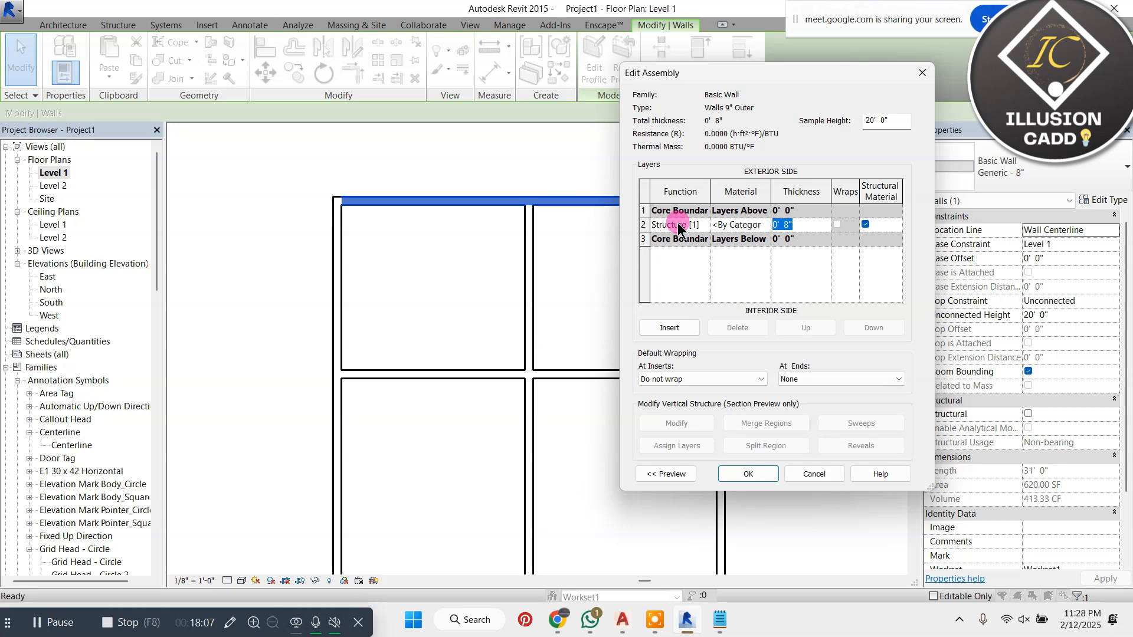
pyautogui.click(767, 472)
pyautogui.click(771, 474)
pyautogui.click(824, 499)
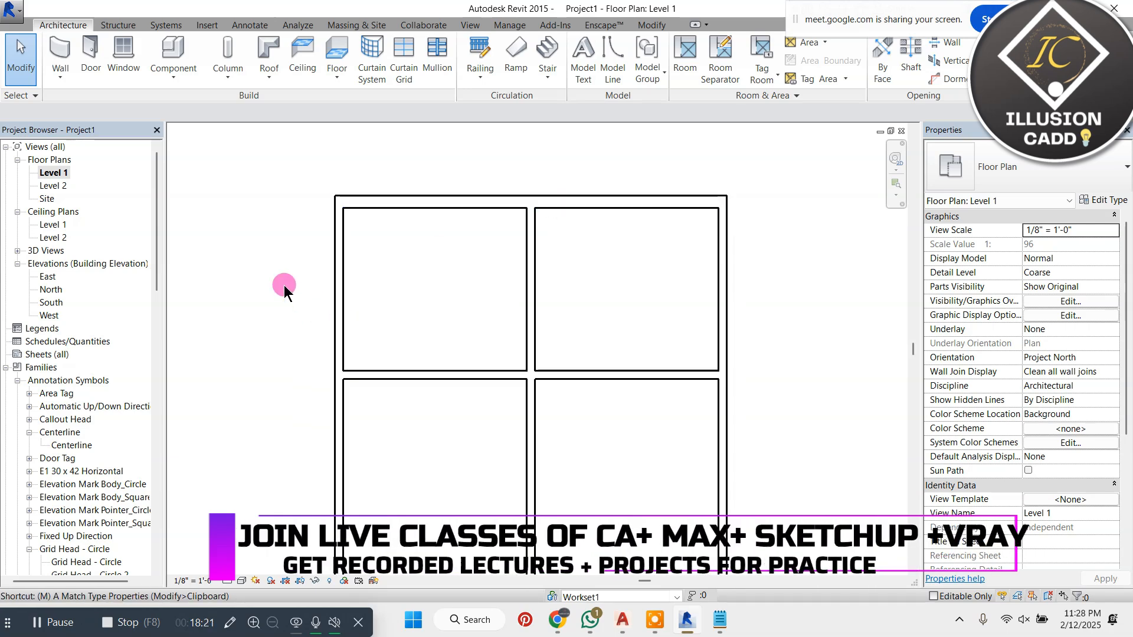
# Step: Match the Walls 9" Outer type from the upper wall onto the remaining outer walls of the enclosure
pyautogui.press('m')
pyautogui.press('a')
pyautogui.click(363, 199)
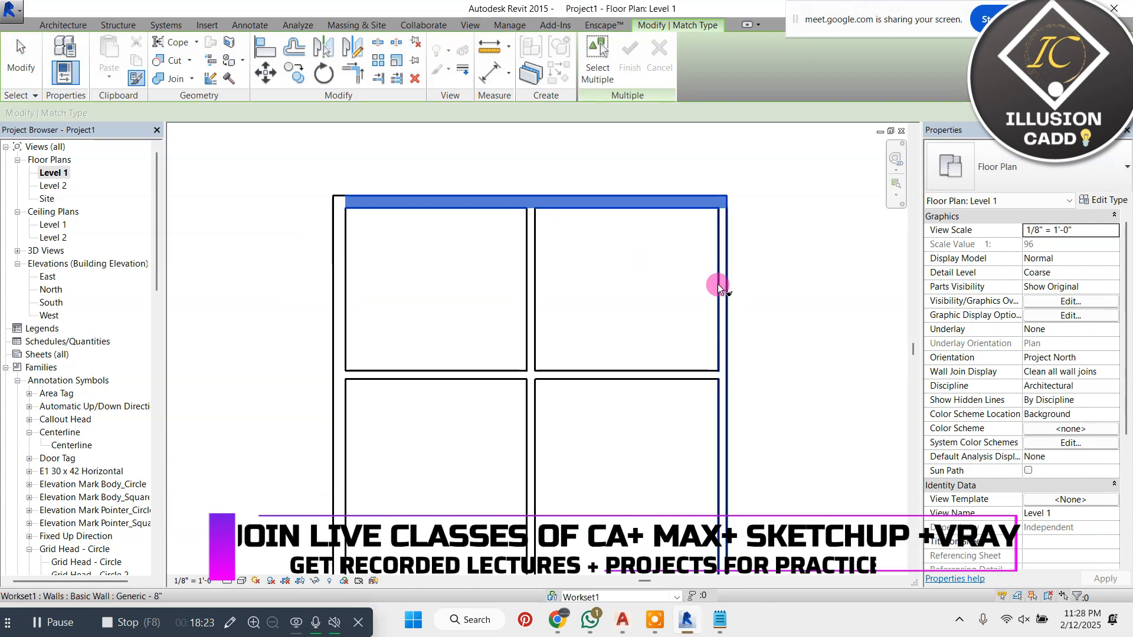
pyautogui.scroll(-1, 577, 384)
pyautogui.click(620, 404)
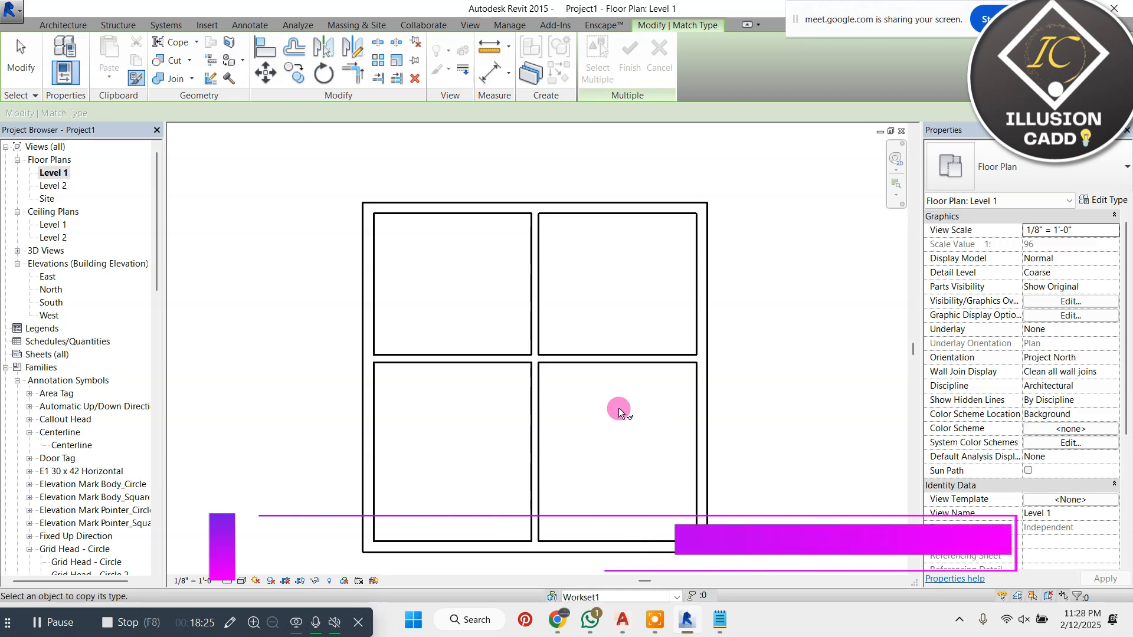
pyautogui.rightClick(624, 315)
pyautogui.click(653, 320)
pyautogui.rightClick(651, 314)
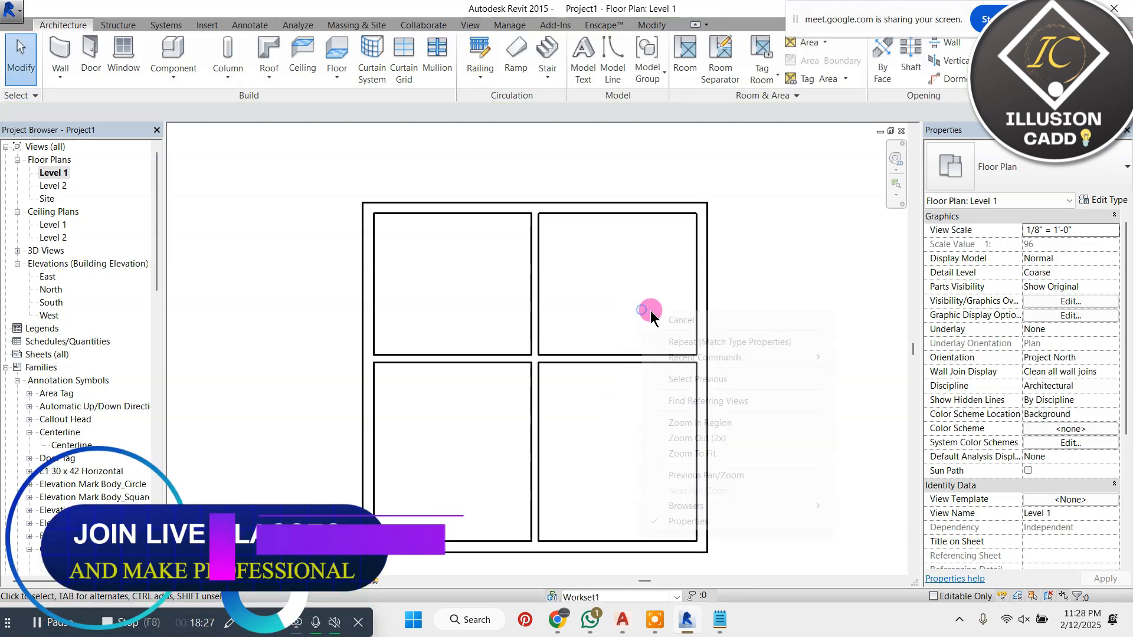
pyautogui.click(667, 317)
# Step: Duplicate the type of the horizontal partition wall as a new wall type named Inner Walls 150MM
pyautogui.moveTo(665, 311); pyautogui.dragTo(605, 388)
pyautogui.click(1102, 199)
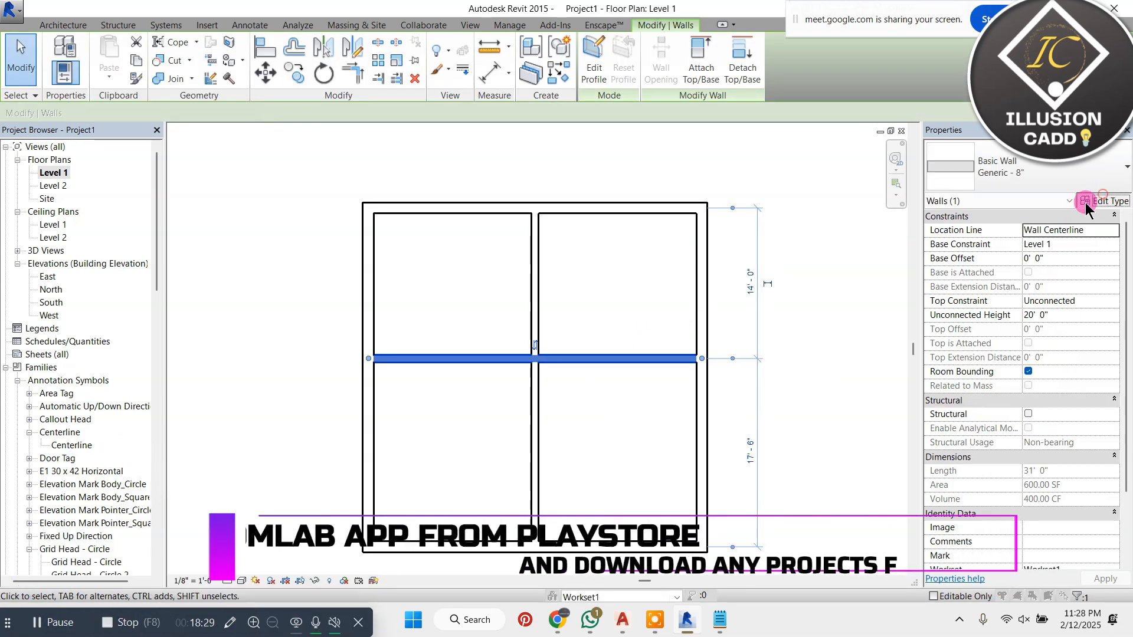
pyautogui.click(868, 125)
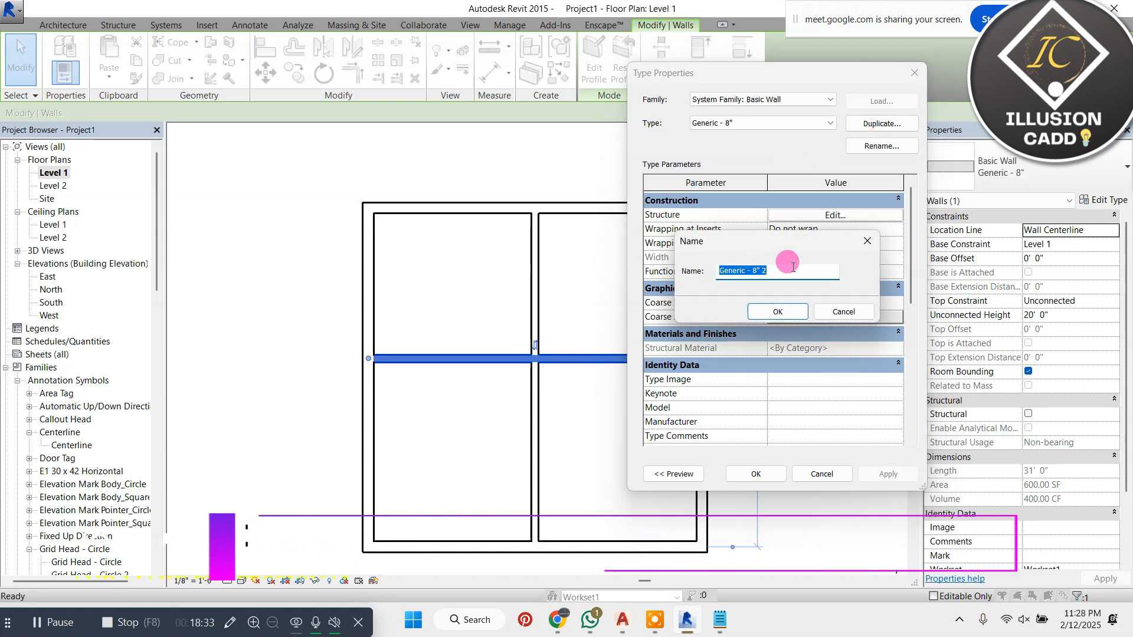
pyautogui.write('Inner Walls ')
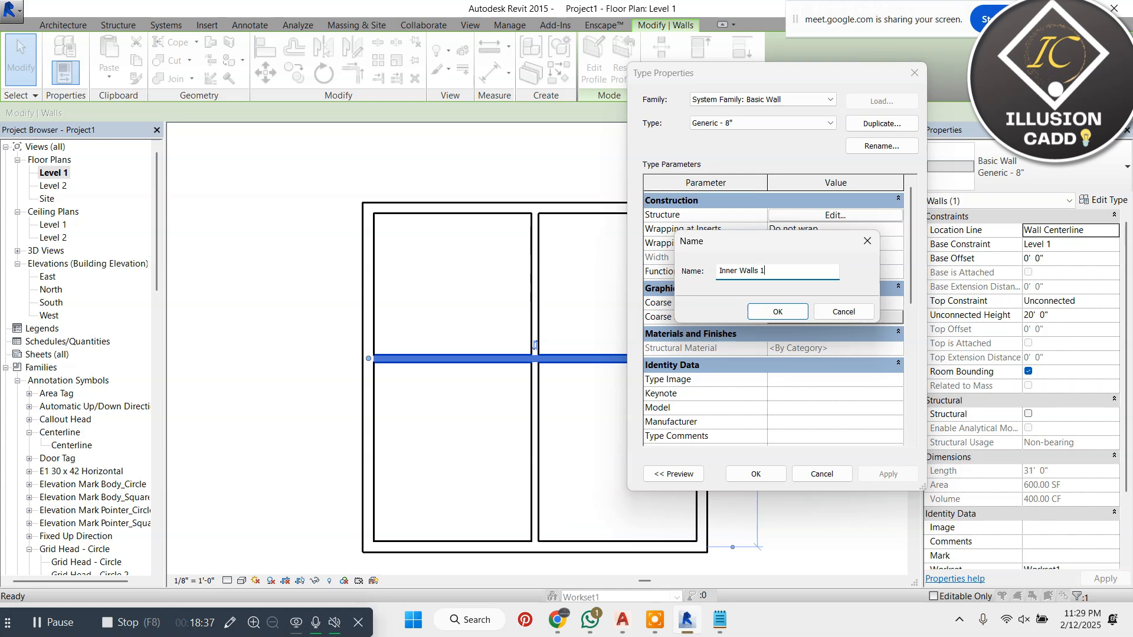
pyautogui.write('150MM')
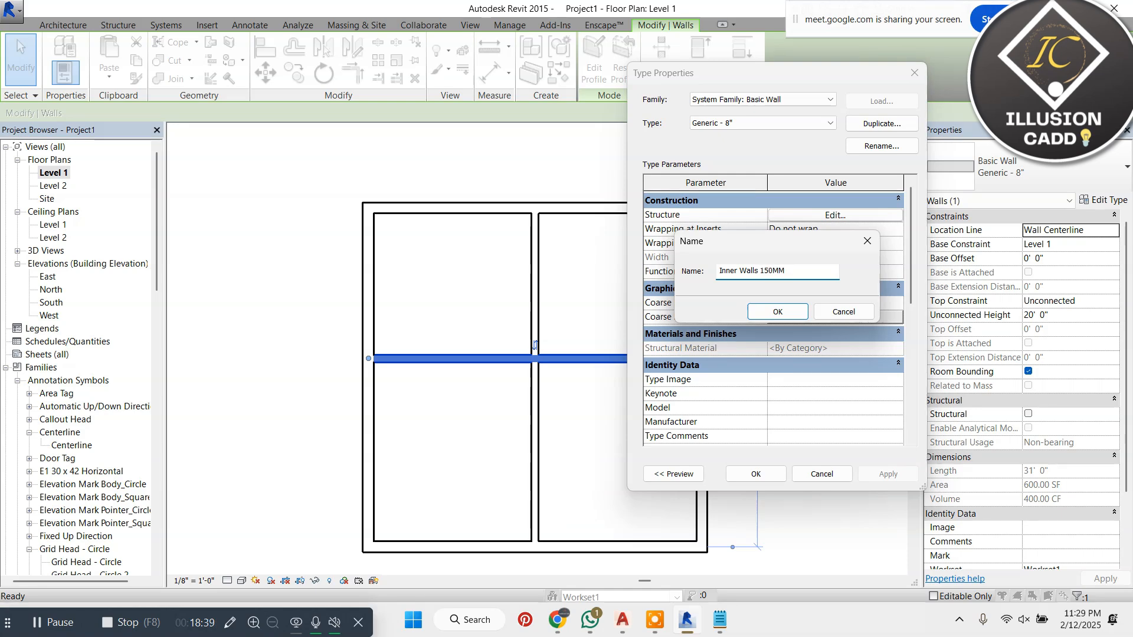
pyautogui.click(779, 311)
# Step: Set the Structure [1] layer thickness of the Inner Walls 150MM type to 5" and apply the type to the horizontal partition
pyautogui.click(837, 215)
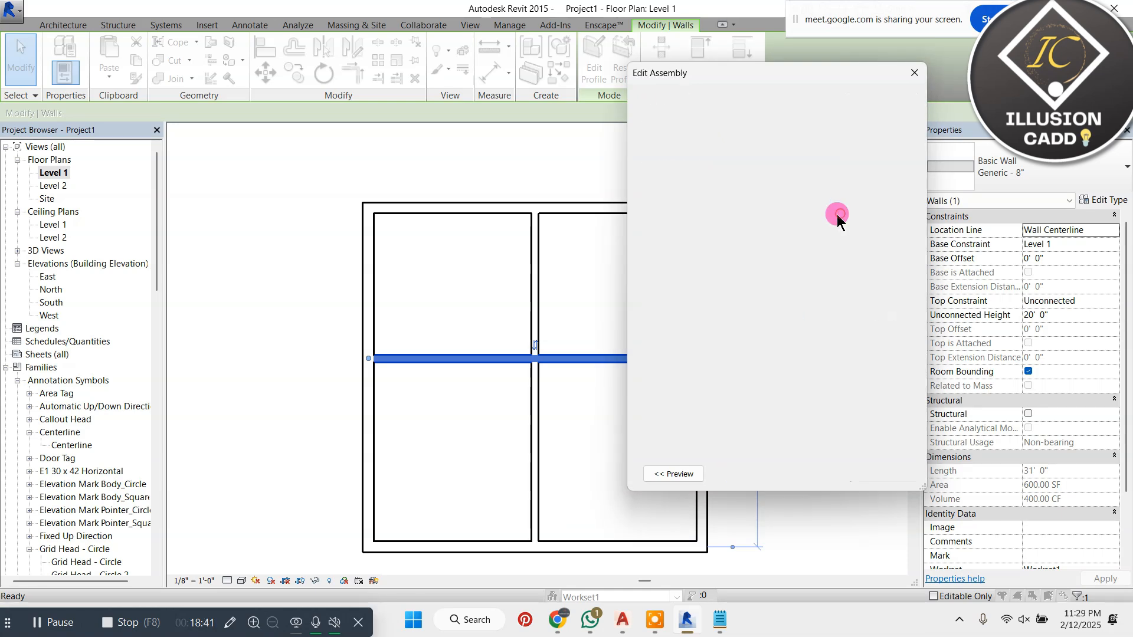
pyautogui.click(800, 223)
pyautogui.write('5"')
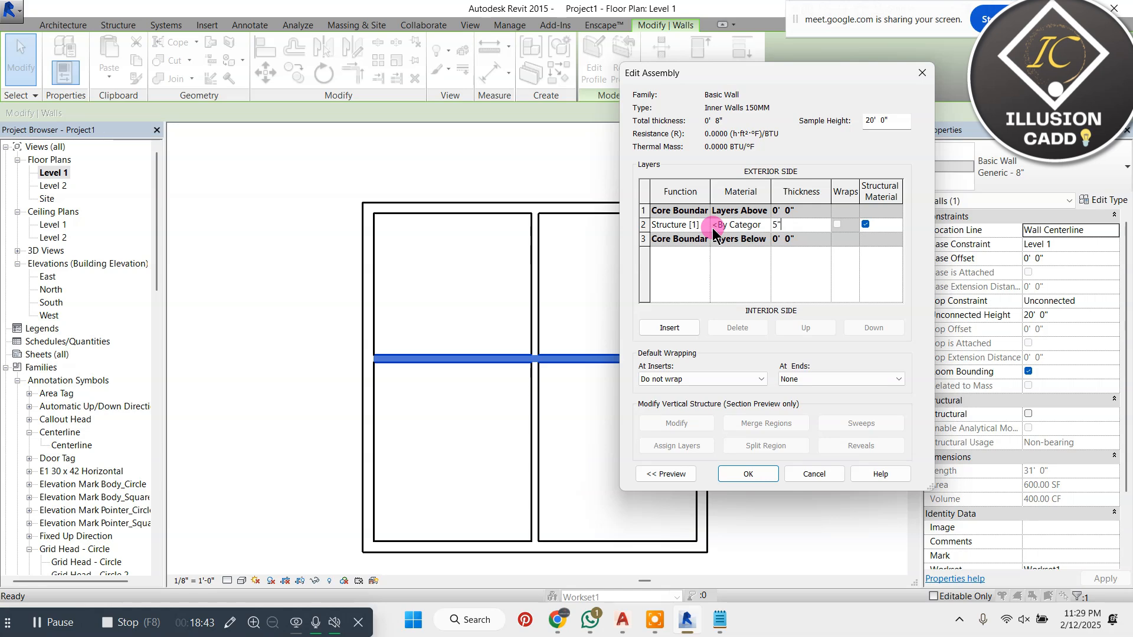
pyautogui.click(768, 473)
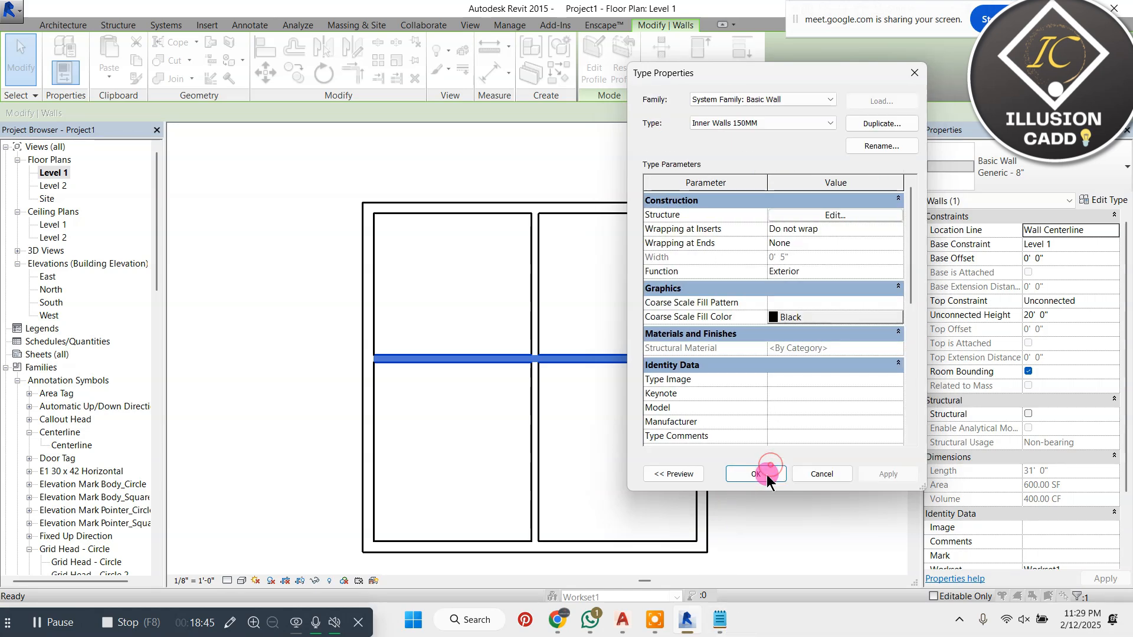
pyautogui.click(764, 472)
pyautogui.click(794, 470)
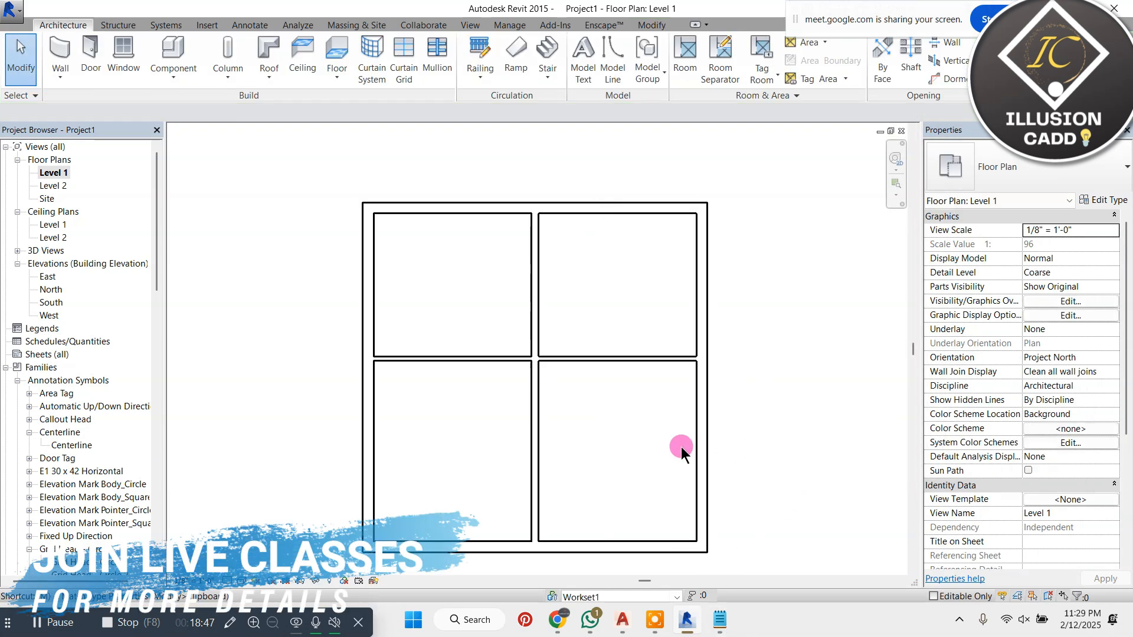
# Step: Match the Inner Walls 150MM type from the horizontal partition onto the vertical partition wall
pyautogui.press('m')
pyautogui.press('a')
pyautogui.click(532, 304)
pyautogui.click(643, 377)
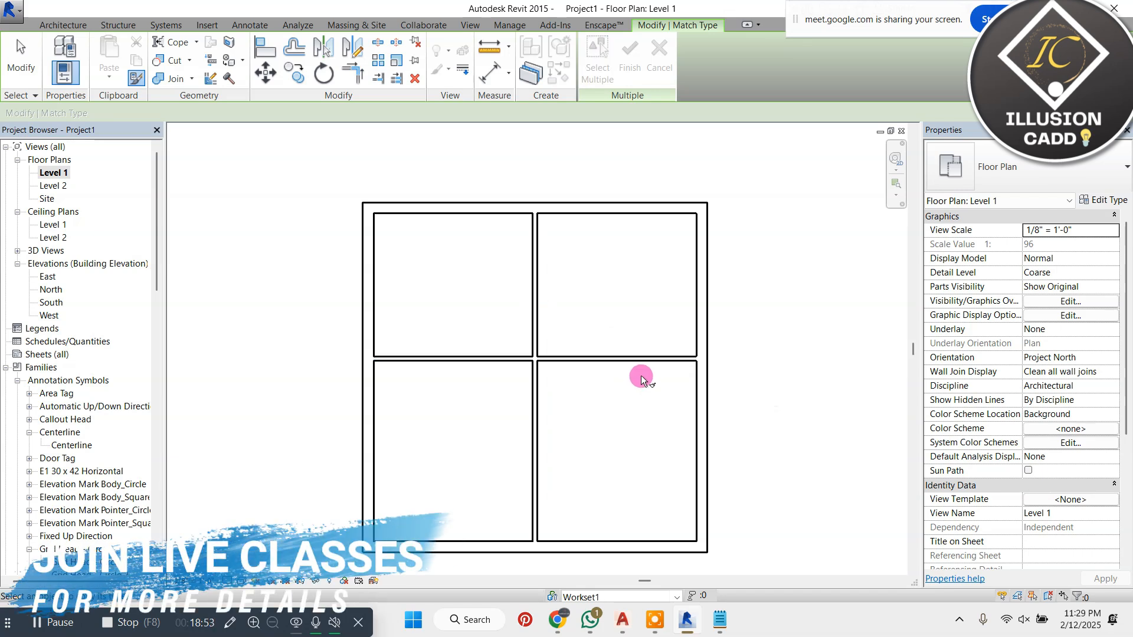
# Step: Leave Match Type Properties and turn on Thin Lines for the wall display in the Level 1 plan
pyautogui.scroll(5, 362, 211)
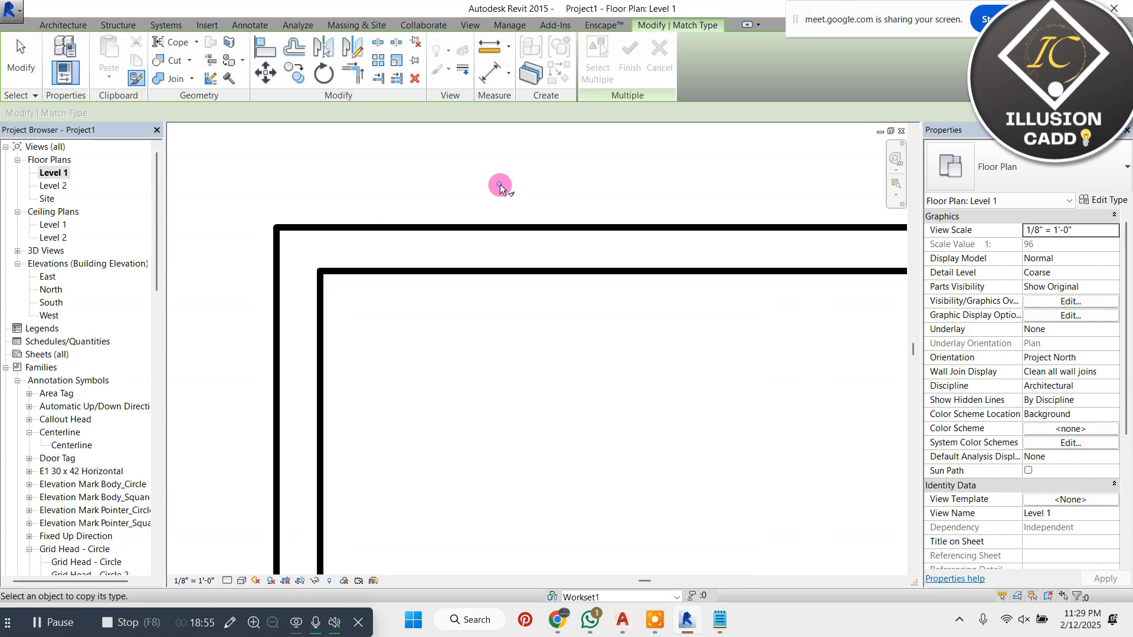
pyautogui.press('Escape')
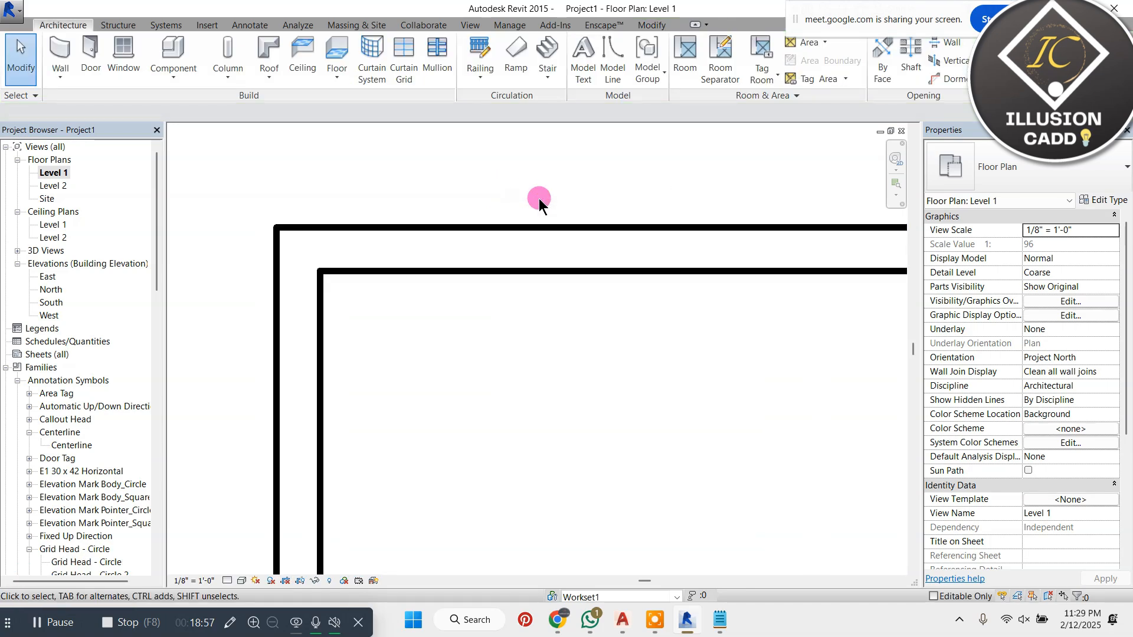
pyautogui.press('t')
pyautogui.press('l')
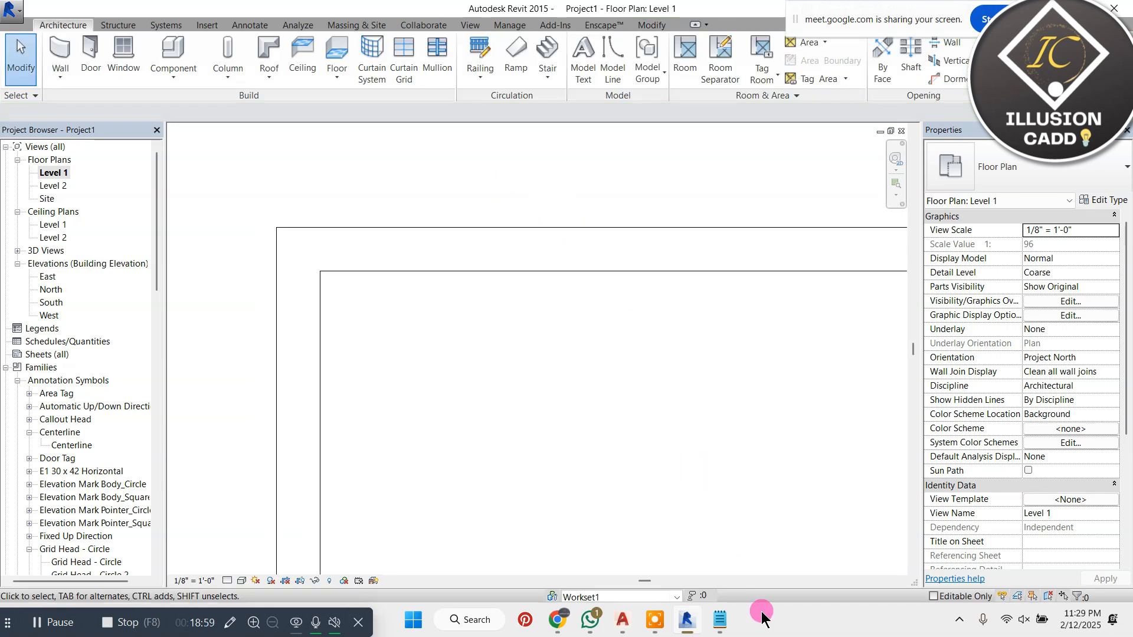
# Step: Switch to the Notepad notes, add the fourth line "4-line weight- tl", and return to Revit
pyautogui.click(720, 619)
pyautogui.write('4')
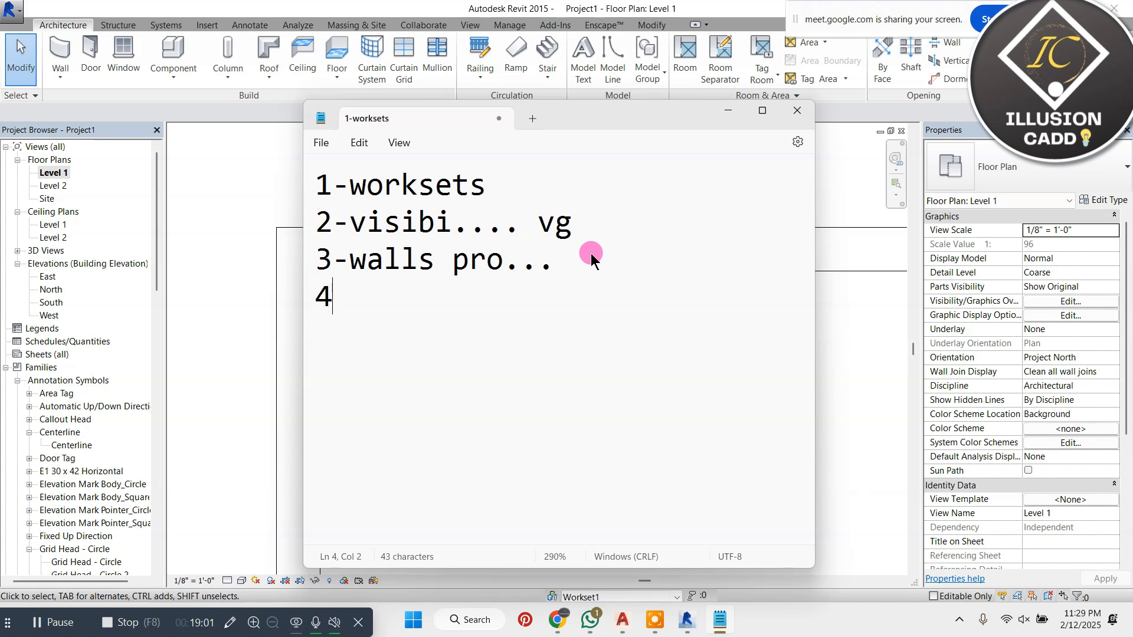
pyautogui.write('-lijne')
pyautogui.press('BackSpace')
pyautogui.press('BackSpace')
pyautogui.press('BackSpace')
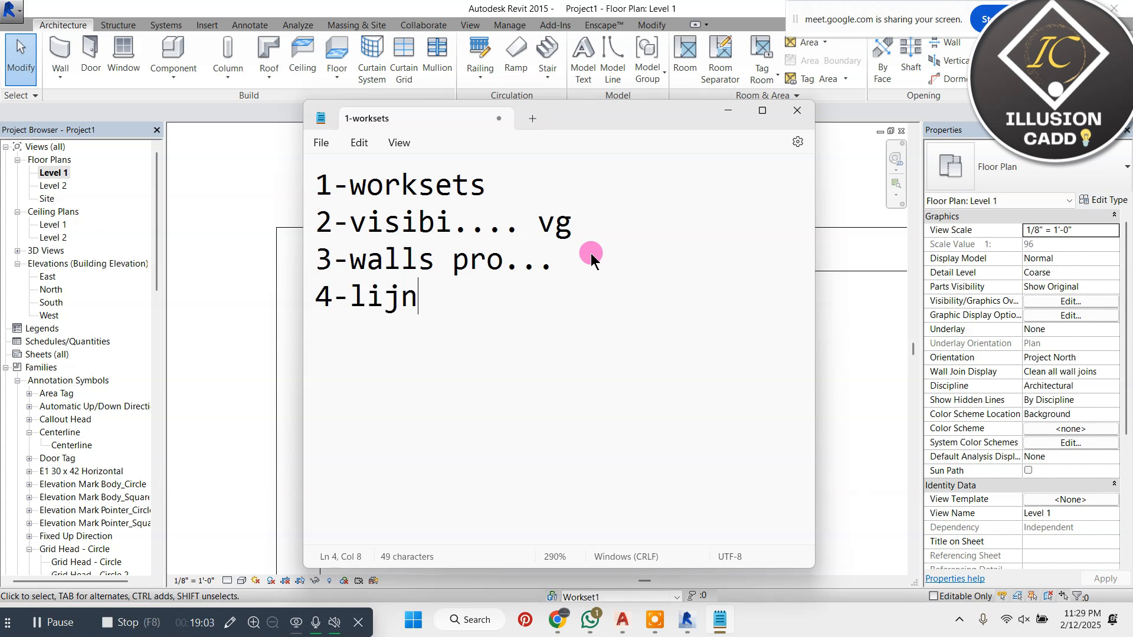
pyautogui.write('ne qeight')
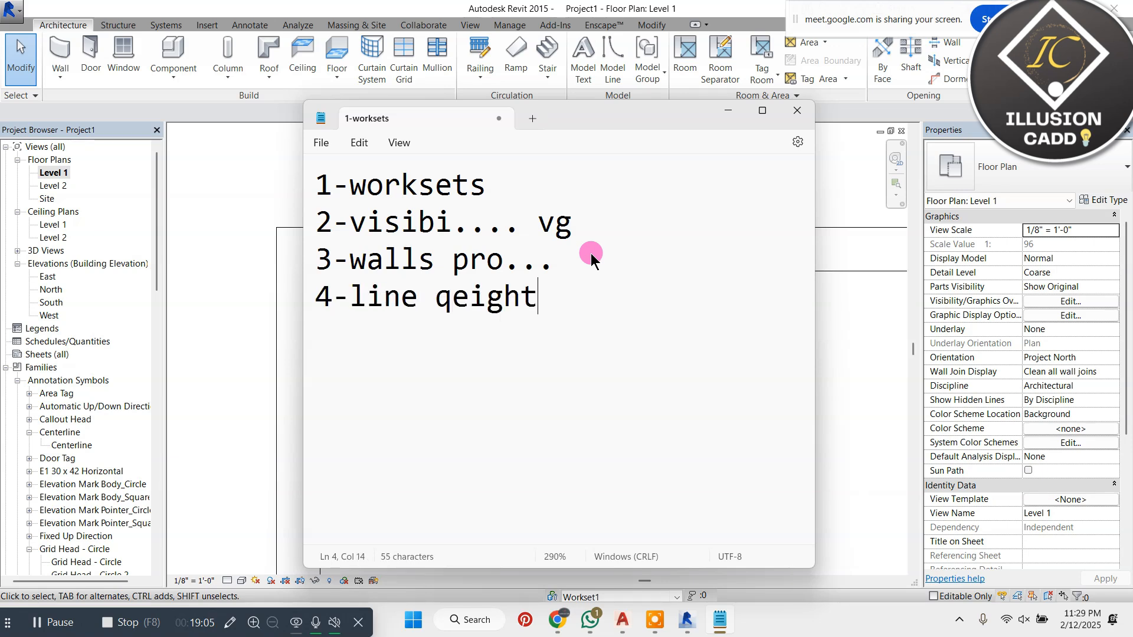
pyautogui.press('BackSpace')
pyautogui.press('BackSpace')
pyautogui.press('BackSpace')
pyautogui.press('BackSpace')
pyautogui.press('BackSpace')
pyautogui.press('BackSpace')
pyautogui.press('BackSpace')
pyautogui.write('w')
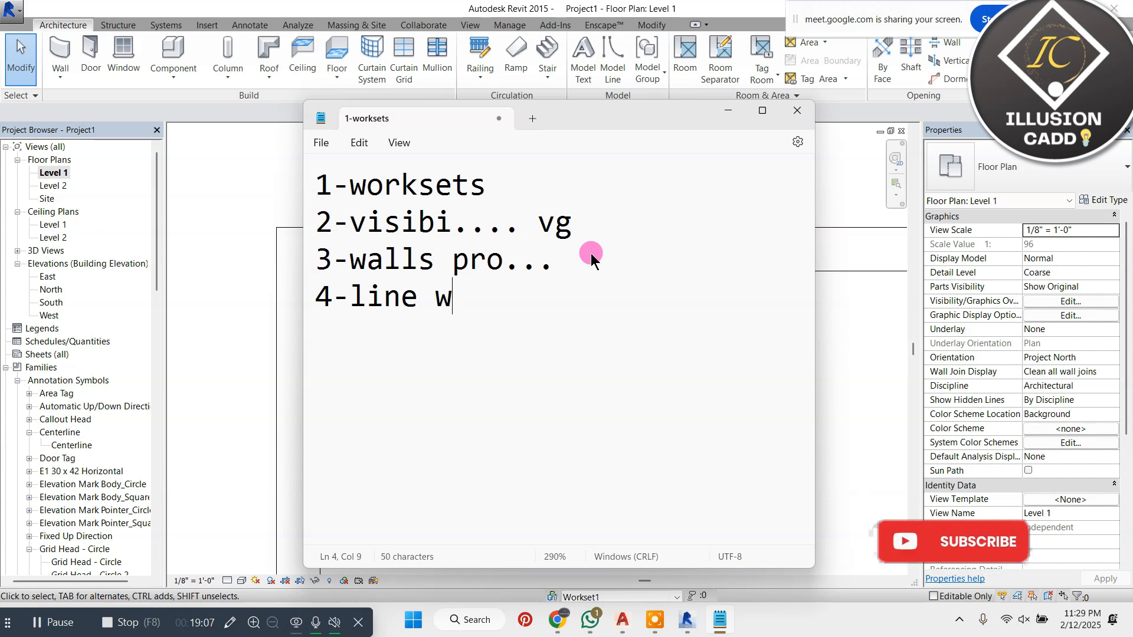
pyautogui.write('eight-')
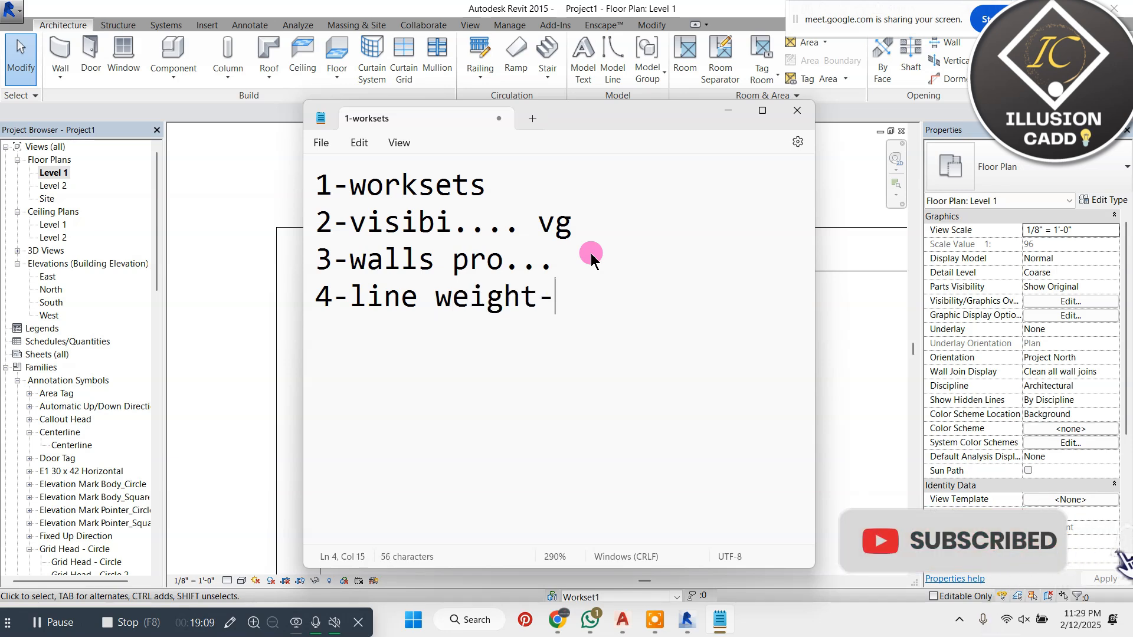
pyautogui.write(' tl')
pyautogui.press('Return')
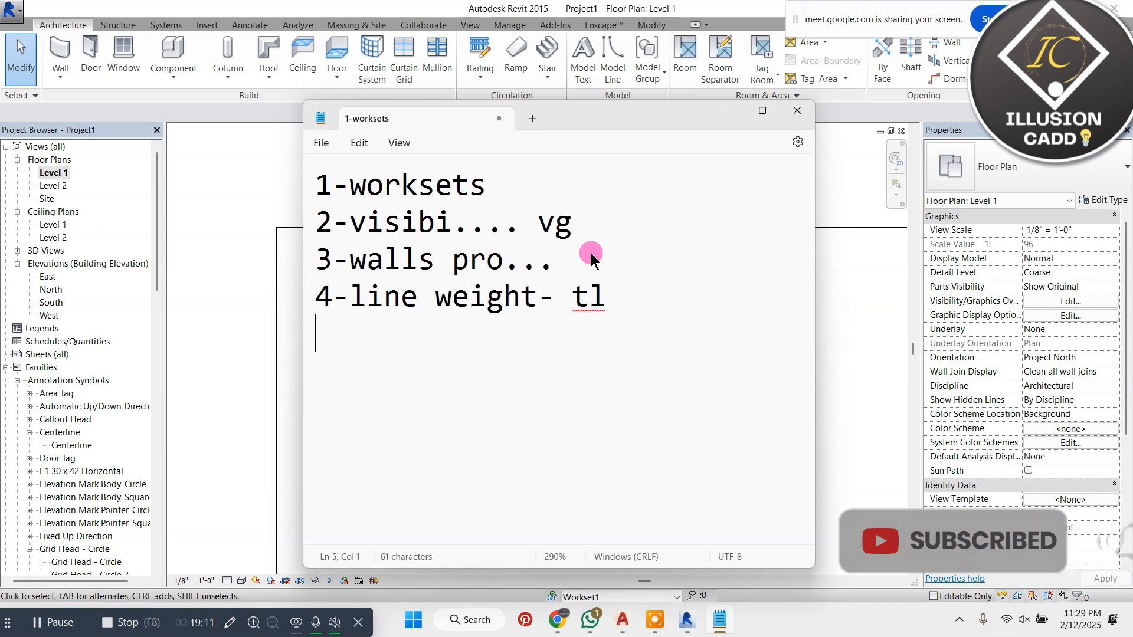
pyautogui.click(727, 110)
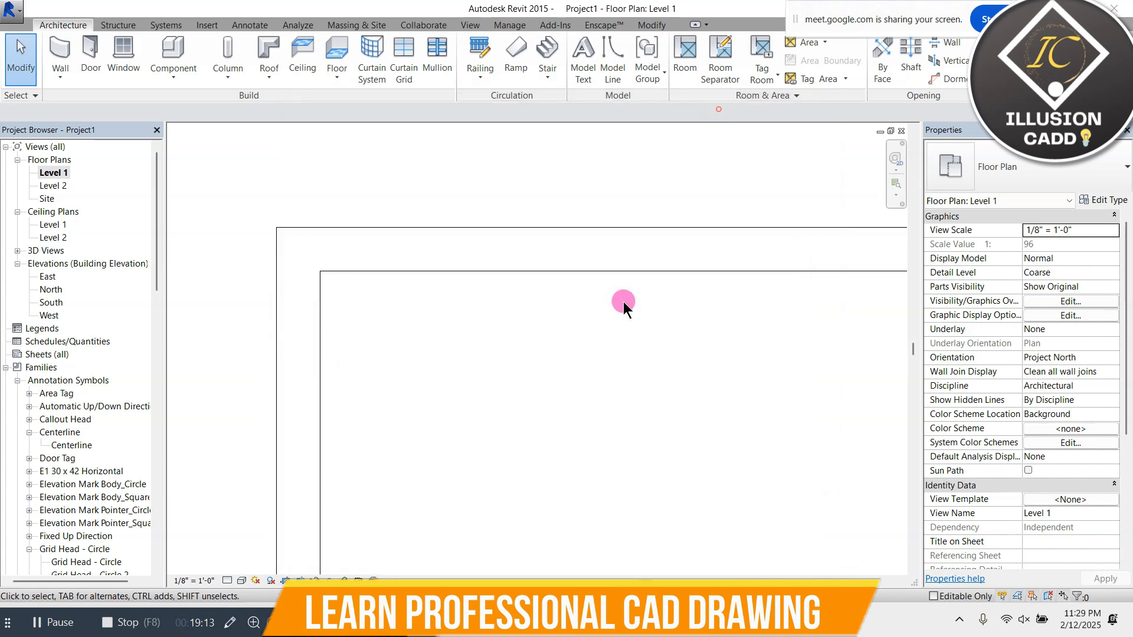
# Step: Open the structure of the upper outer wall's Walls 9" Outer type and insert a new layer above the existing Structure [1] layer
pyautogui.click(474, 232)
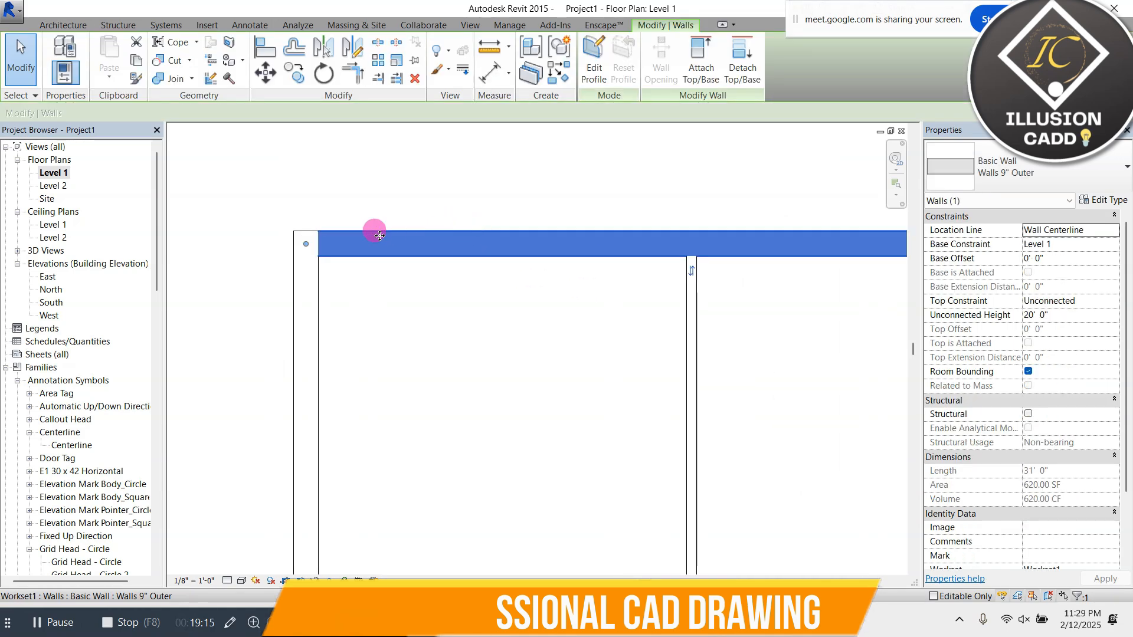
pyautogui.click(1101, 200)
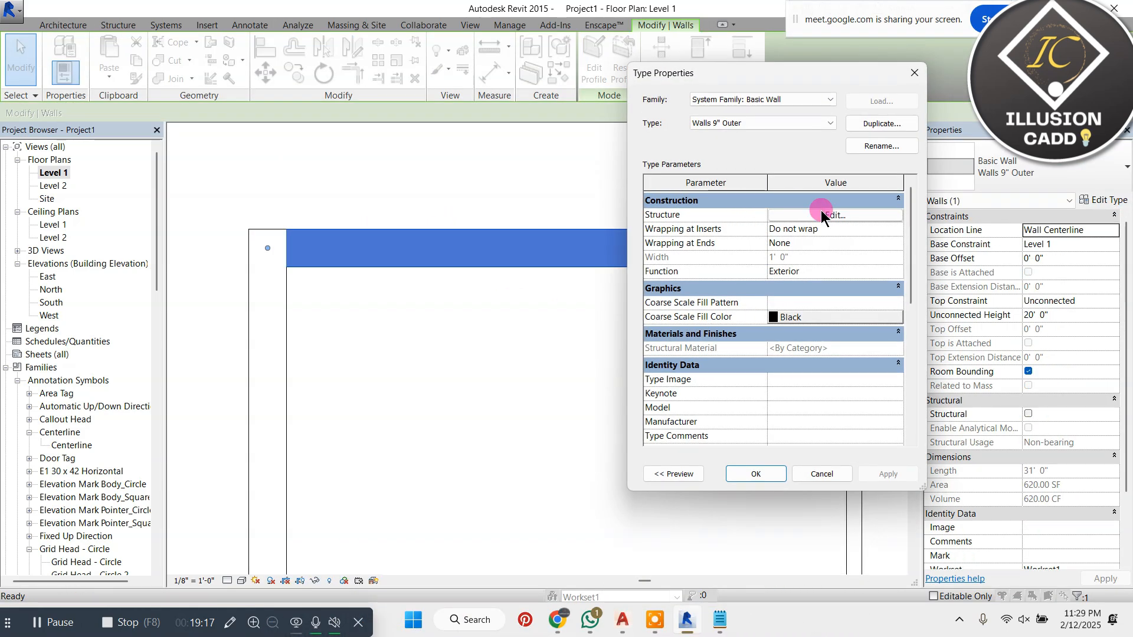
pyautogui.click(821, 211)
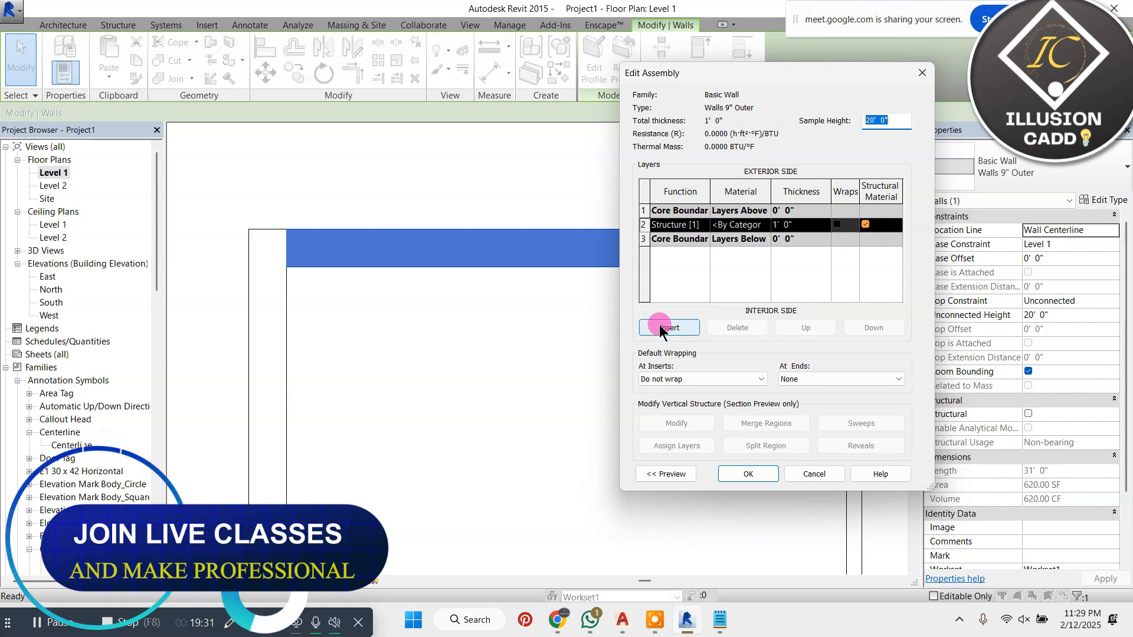
pyautogui.click(689, 329)
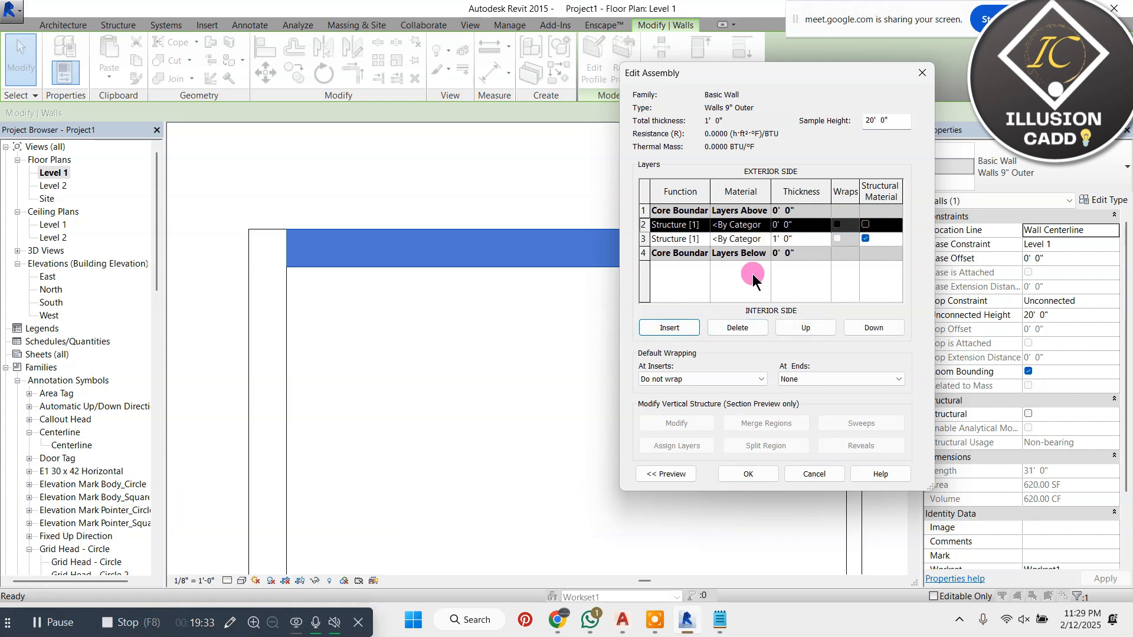
# Step: Try the Finish 1 [4] function on the inserted layer and return it to Structure [1]
pyautogui.click(691, 224)
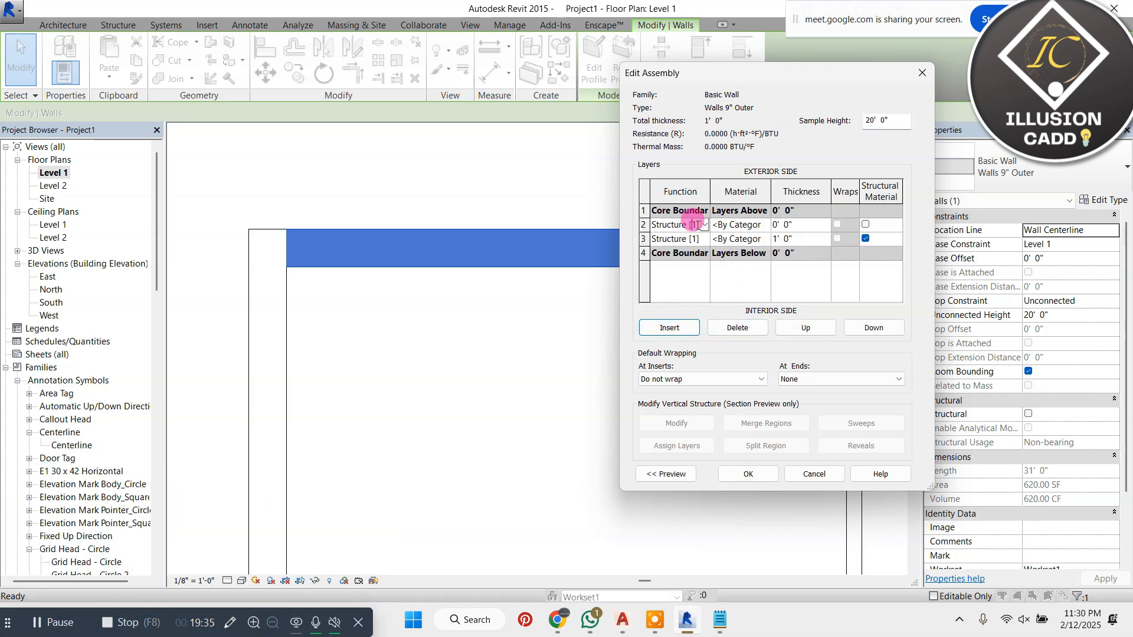
pyautogui.click(698, 225)
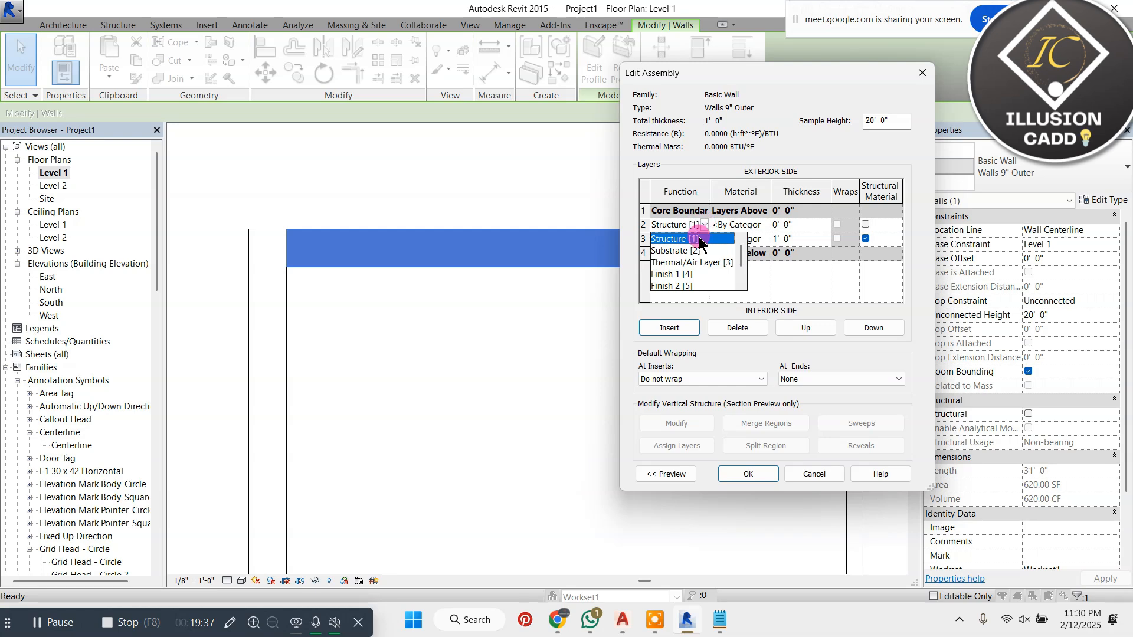
pyautogui.click(700, 240)
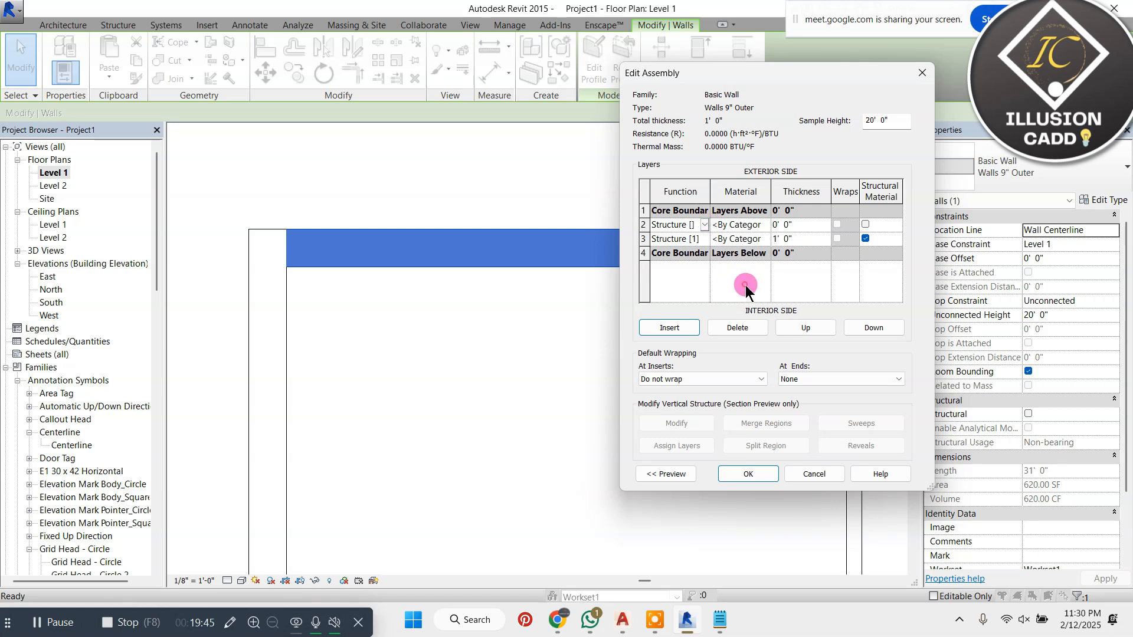
pyautogui.write('1')
pyautogui.click(705, 225)
pyautogui.scroll(-1, 699, 254)
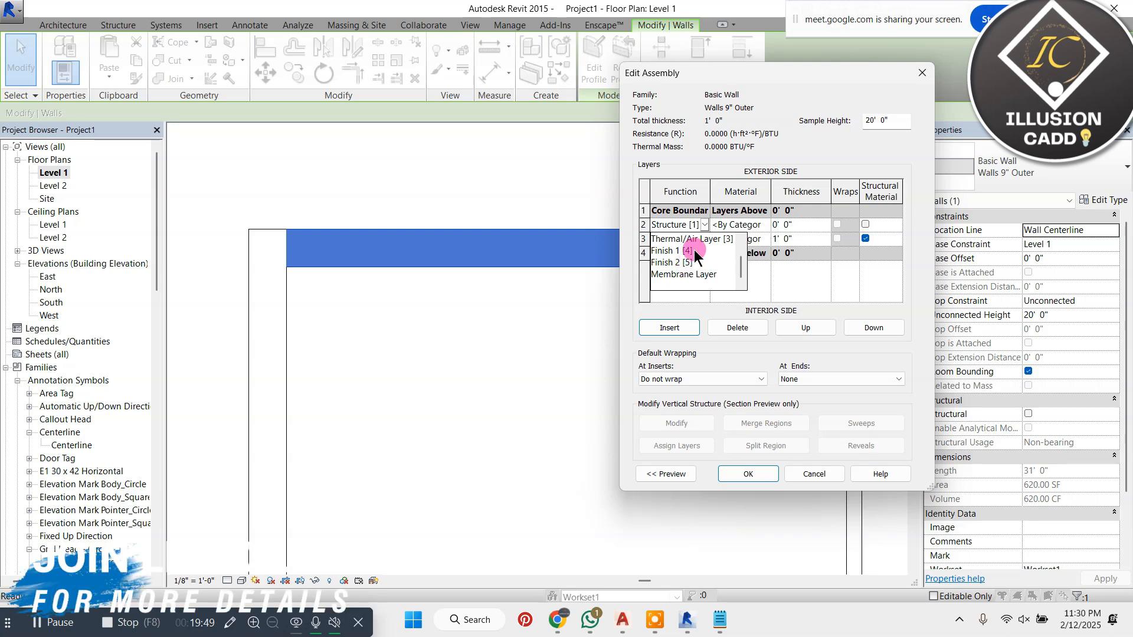
pyautogui.click(690, 251)
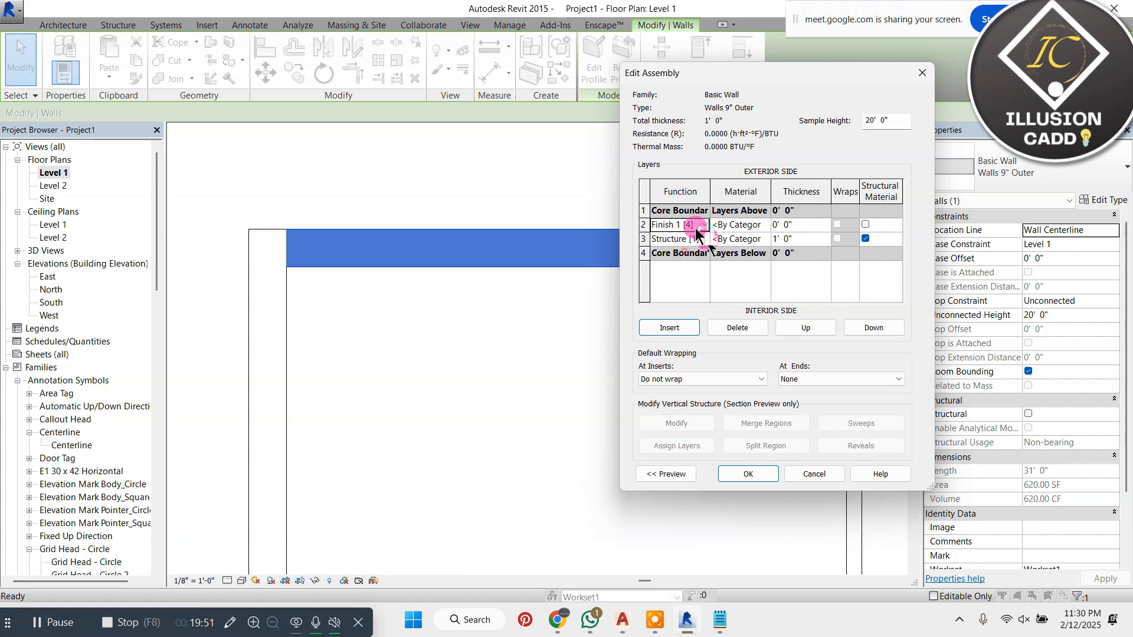
pyautogui.click(701, 225)
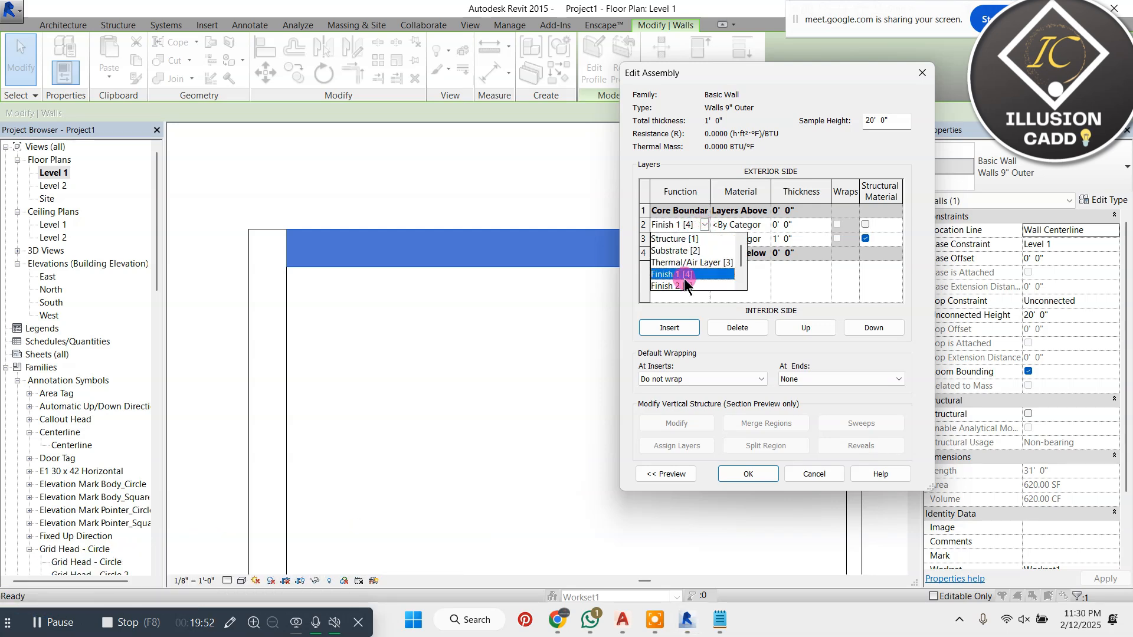
pyautogui.click(819, 284)
pyautogui.click(705, 225)
pyautogui.click(671, 241)
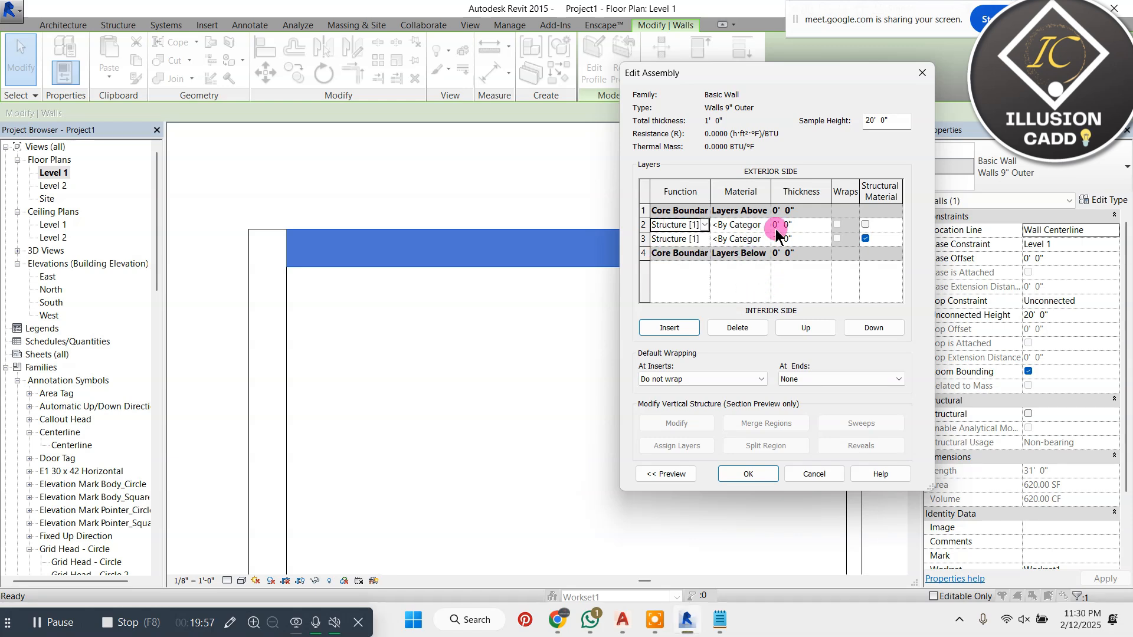
# Step: Set the inserted layer's thickness to 1" and insert a second Structure [1] layer that is also 1" thick
pyautogui.click(803, 222)
pyautogui.moveTo(803, 221); pyautogui.dragTo(767, 225)
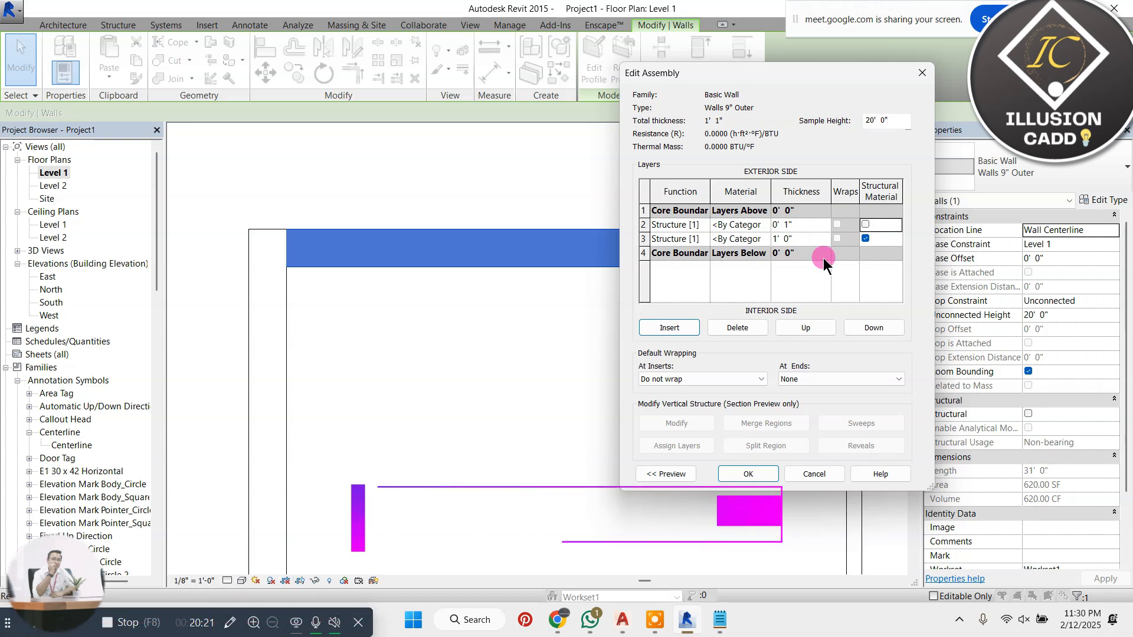
pyautogui.click(691, 326)
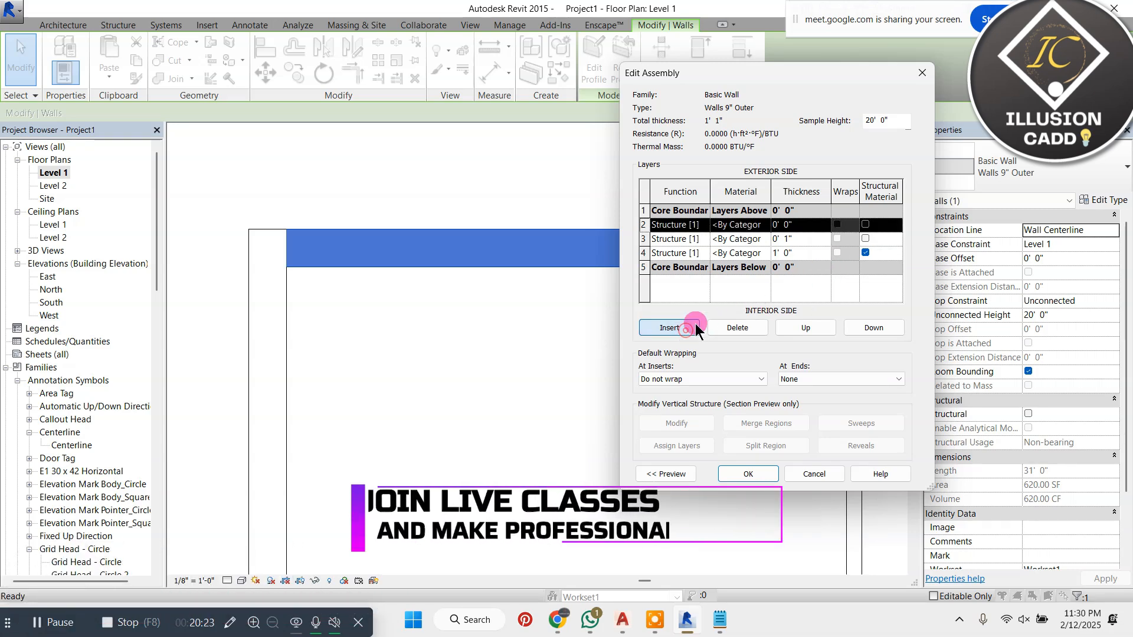
pyautogui.click(799, 225)
pyautogui.write('1')
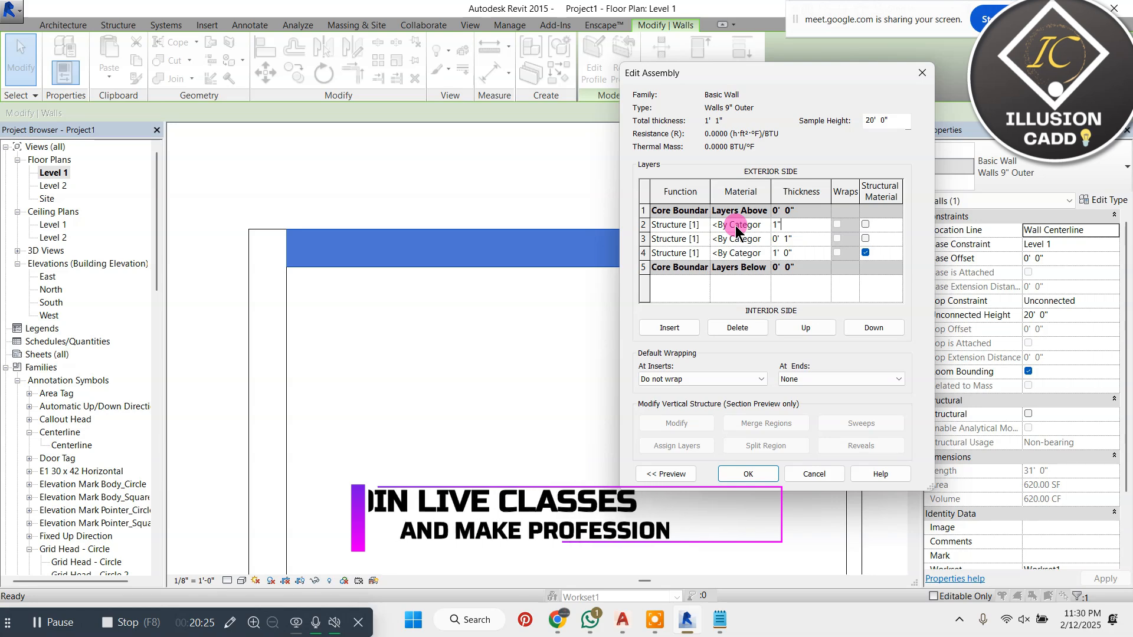
pyautogui.click(775, 238)
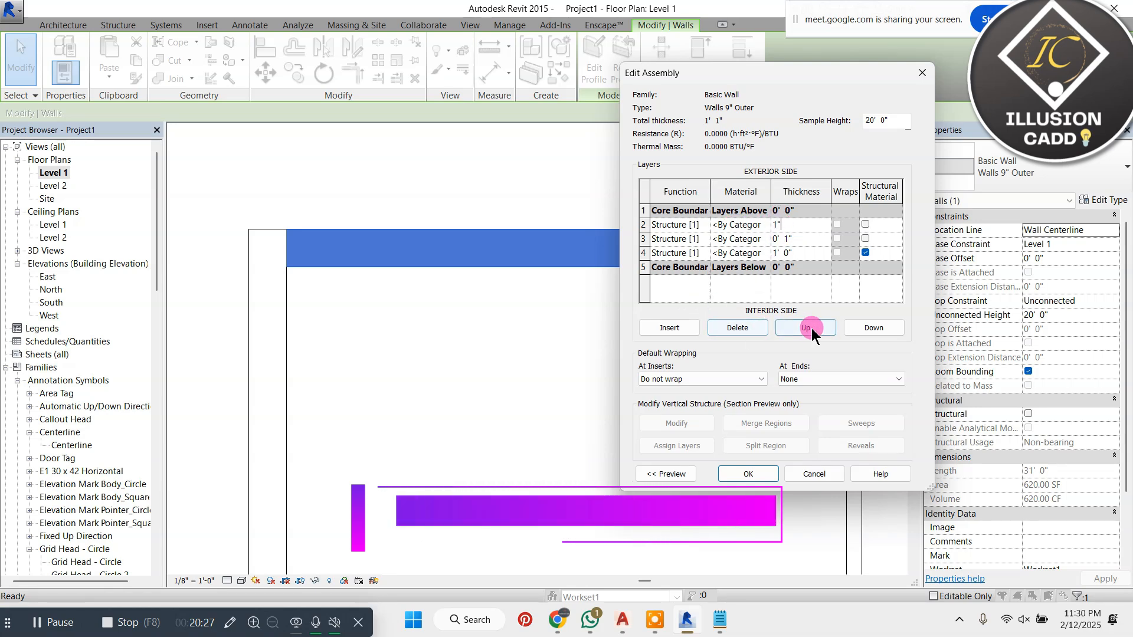
# Step: Move the second 1" layer to the interior side of the 1' 0" structural layer, keeping it inside the core boundary
pyautogui.click(859, 328)
pyautogui.click(859, 329)
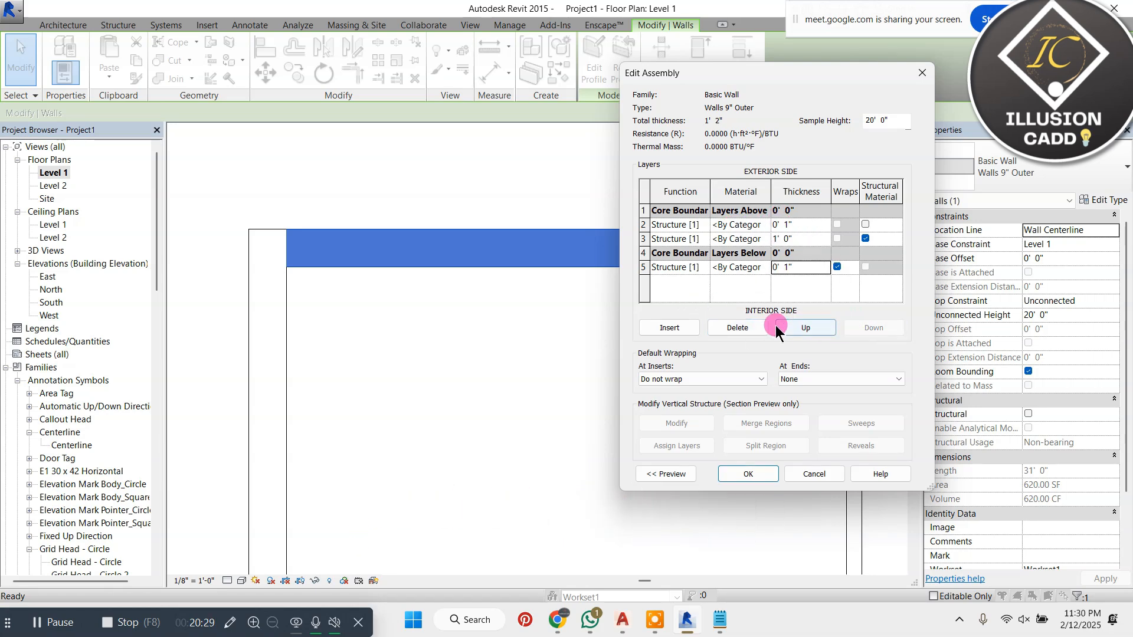
pyautogui.click(791, 327)
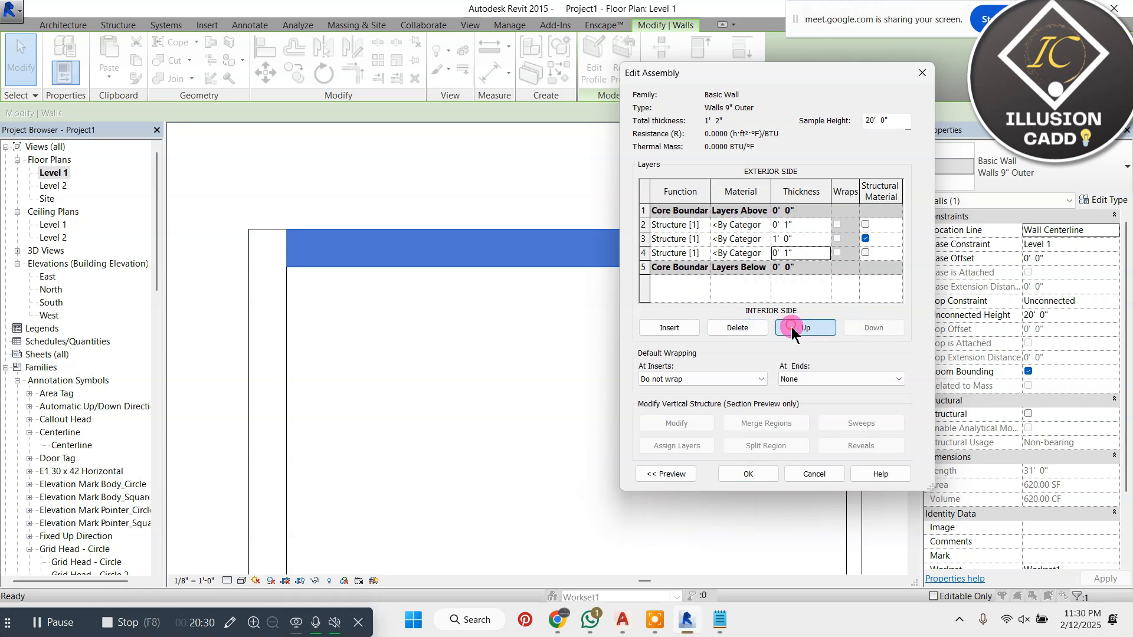
# Step: Preview the layered Walls 9" Outer assembly in plan, accept the structure and type changes, and deselect the wall
pyautogui.click(799, 236)
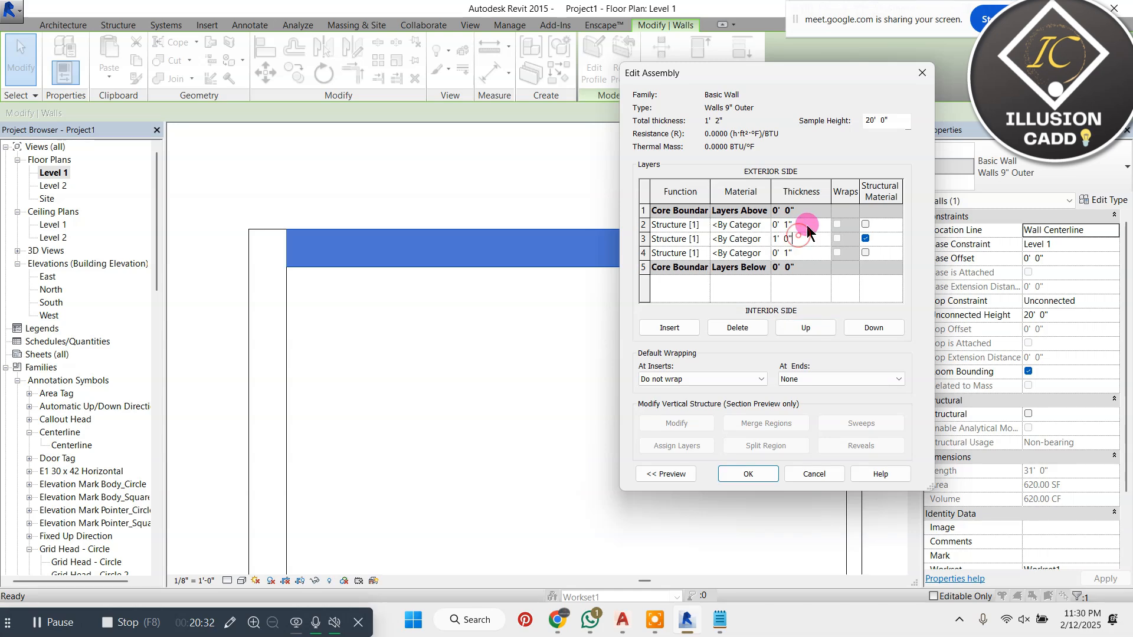
pyautogui.click(680, 474)
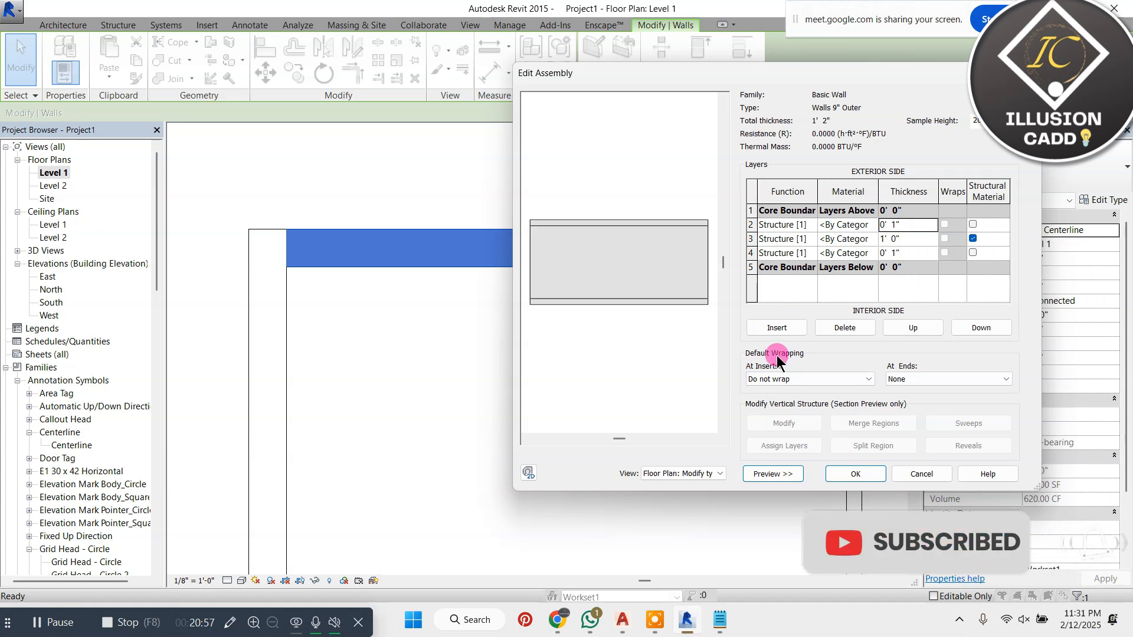
pyautogui.click(855, 474)
pyautogui.click(850, 472)
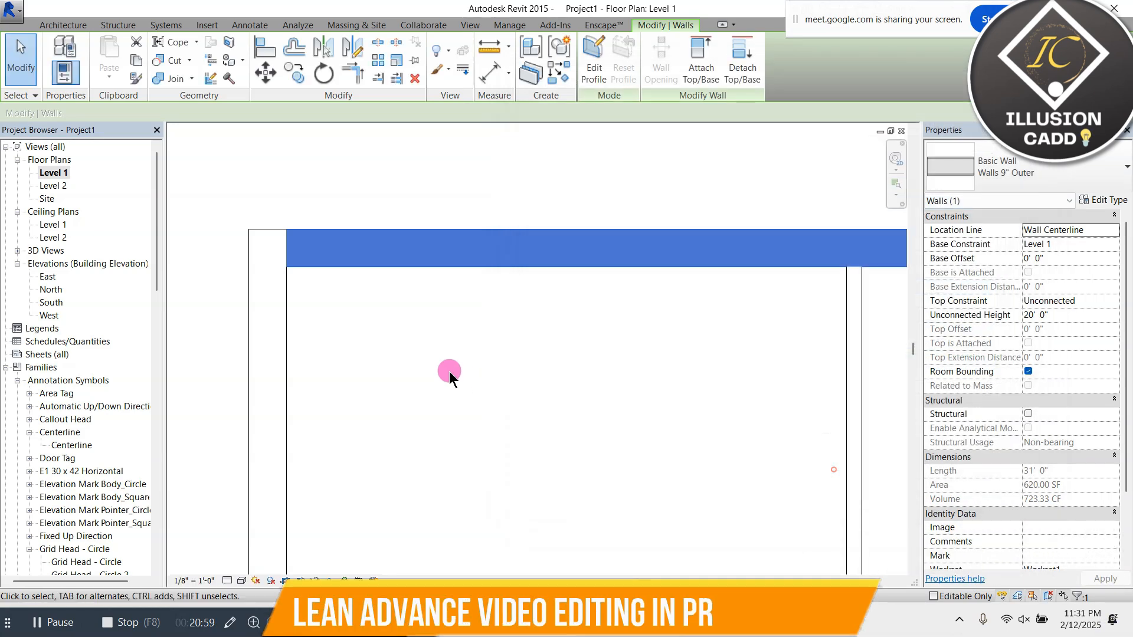
pyautogui.click(449, 370)
# Step: Set the detail level of the Level 1 floor plan to Fine
pyautogui.scroll(-3, 304, 168)
pyautogui.click(228, 583)
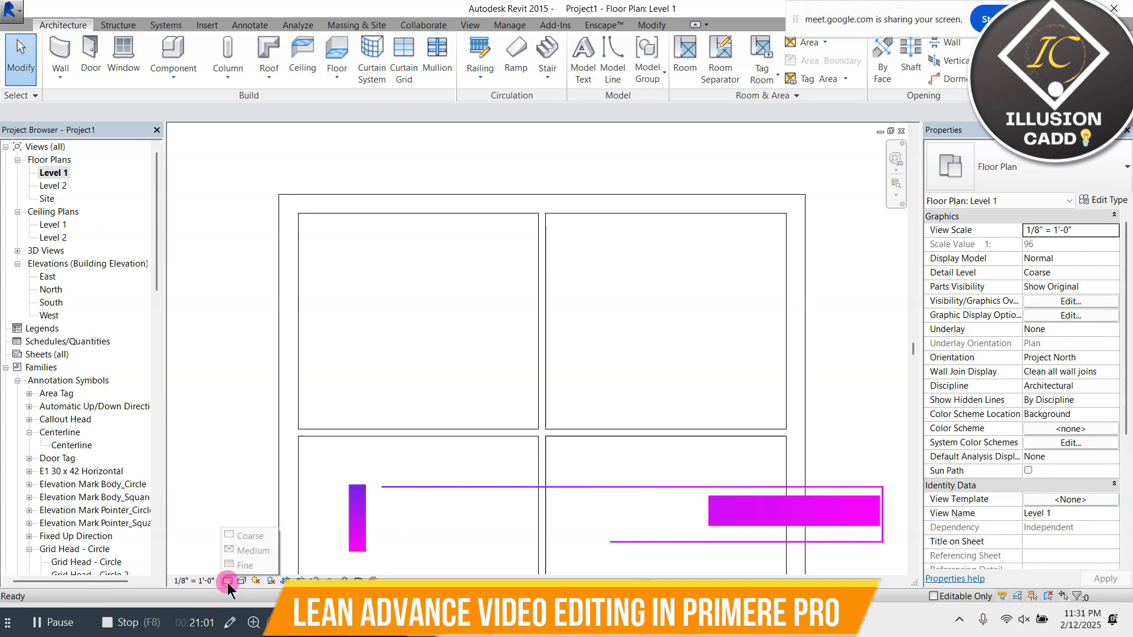
pyautogui.click(244, 581)
pyautogui.click(244, 581)
pyautogui.click(277, 494)
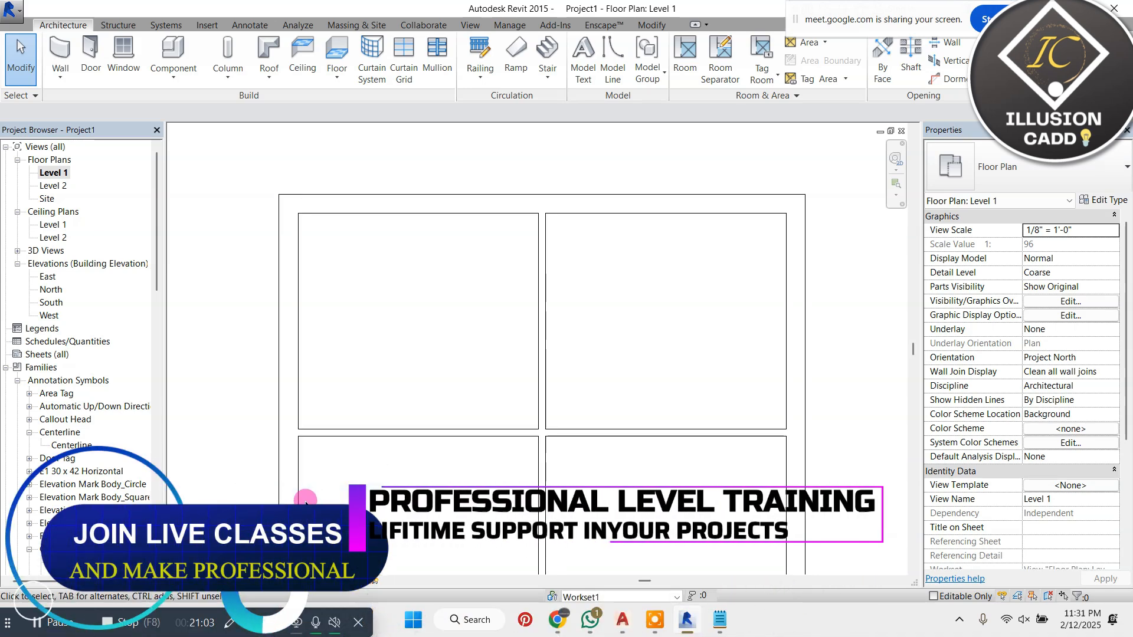
pyautogui.click(227, 581)
pyautogui.click(245, 565)
pyautogui.click(228, 581)
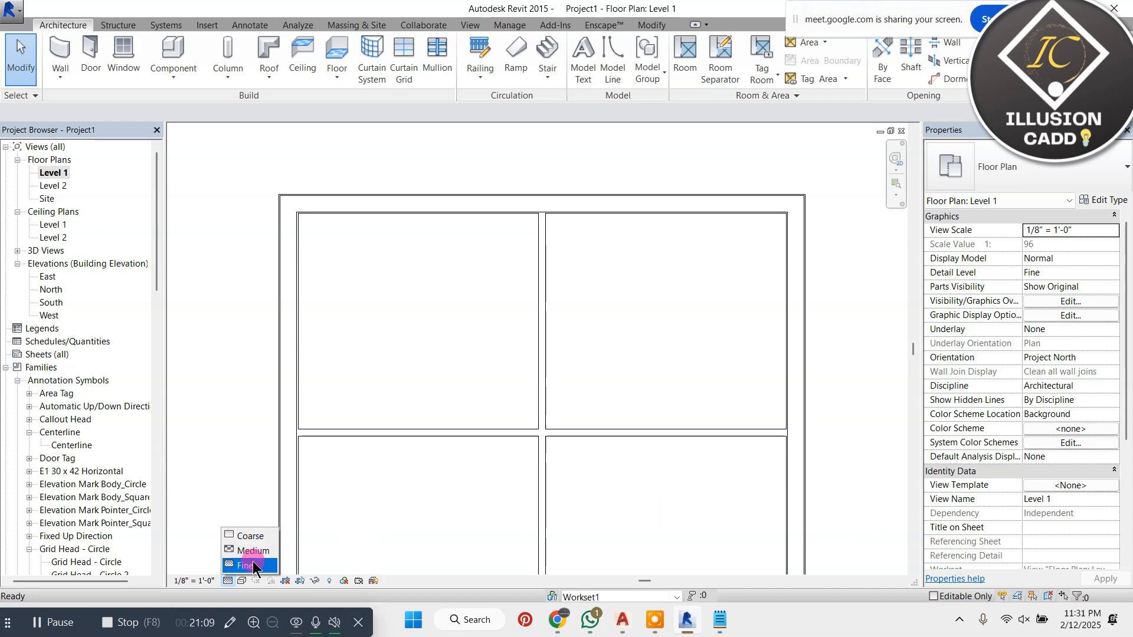
pyautogui.click(258, 564)
# Step: Examine the layer lines of the outer walls at the corner and at the partition junction in the Level 1 plan
pyautogui.scroll(4, 430, 175)
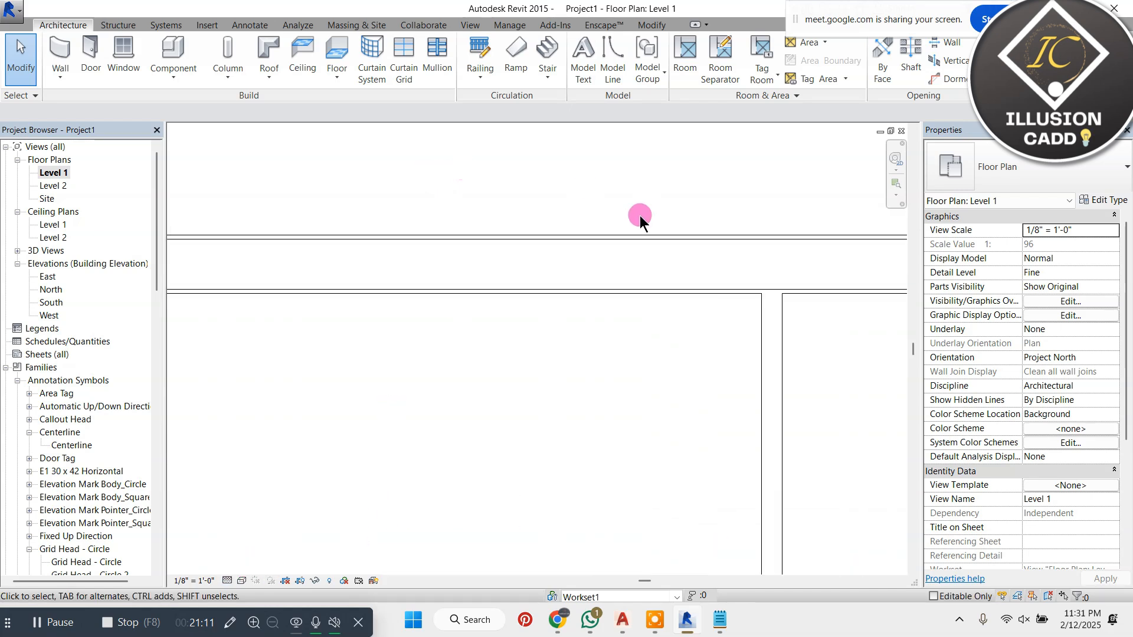
pyautogui.scroll(-4, 640, 215)
pyautogui.scroll(5, 305, 168)
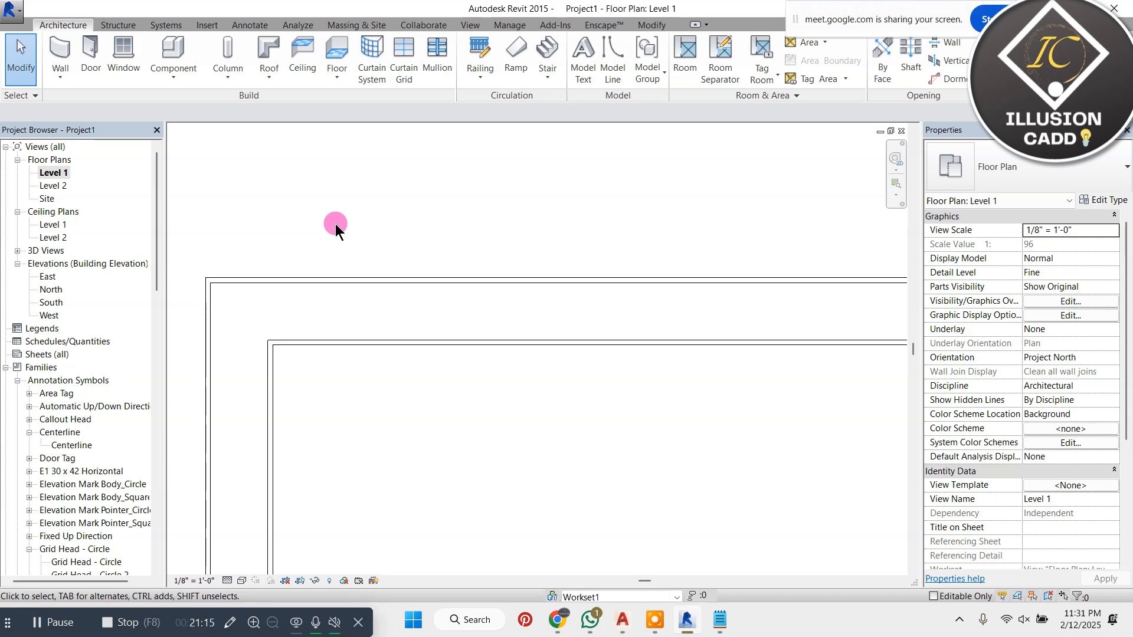
pyautogui.scroll(-3, 340, 224)
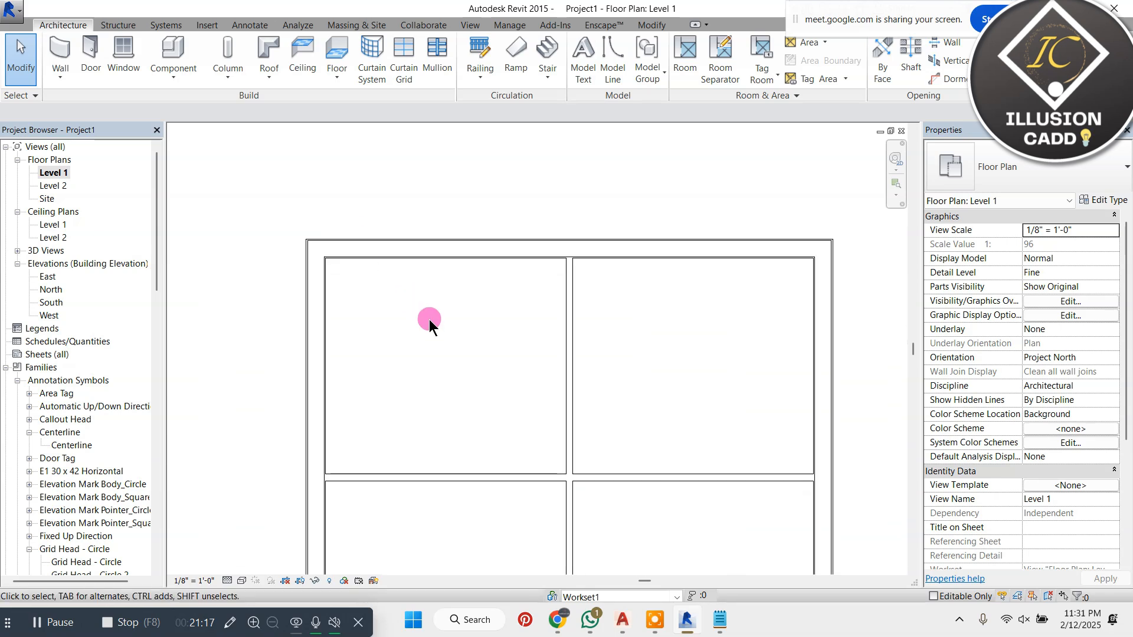
pyautogui.scroll(3, 352, 275)
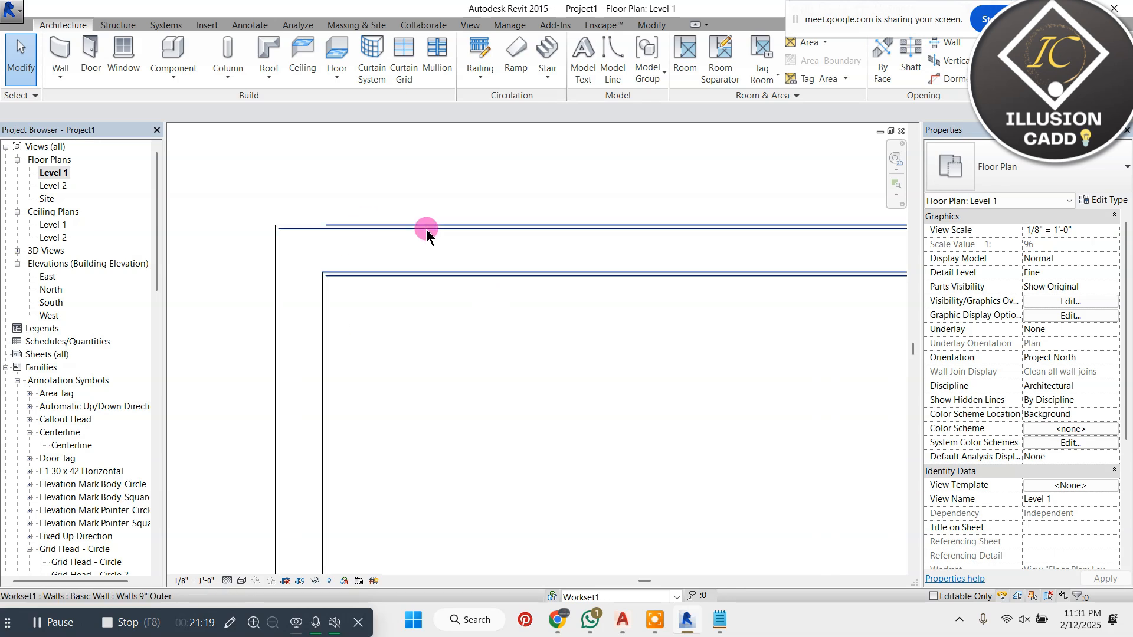
pyautogui.scroll(-1, 370, 244)
pyautogui.scroll(-1, 371, 243)
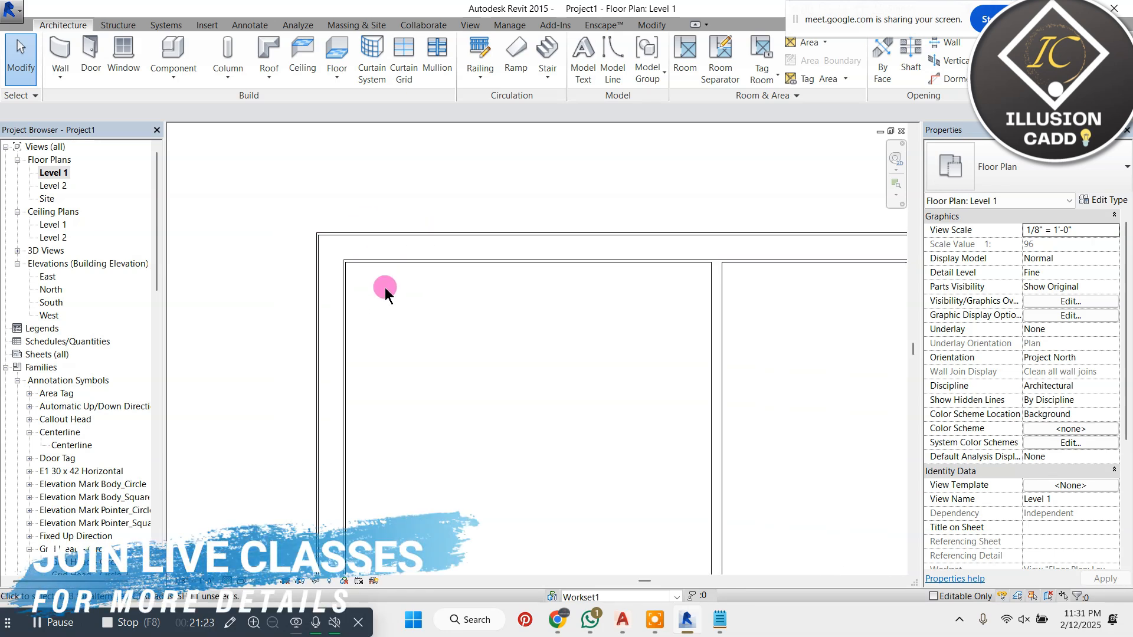
pyautogui.scroll(-4, 395, 220)
pyautogui.scroll(4, 427, 245)
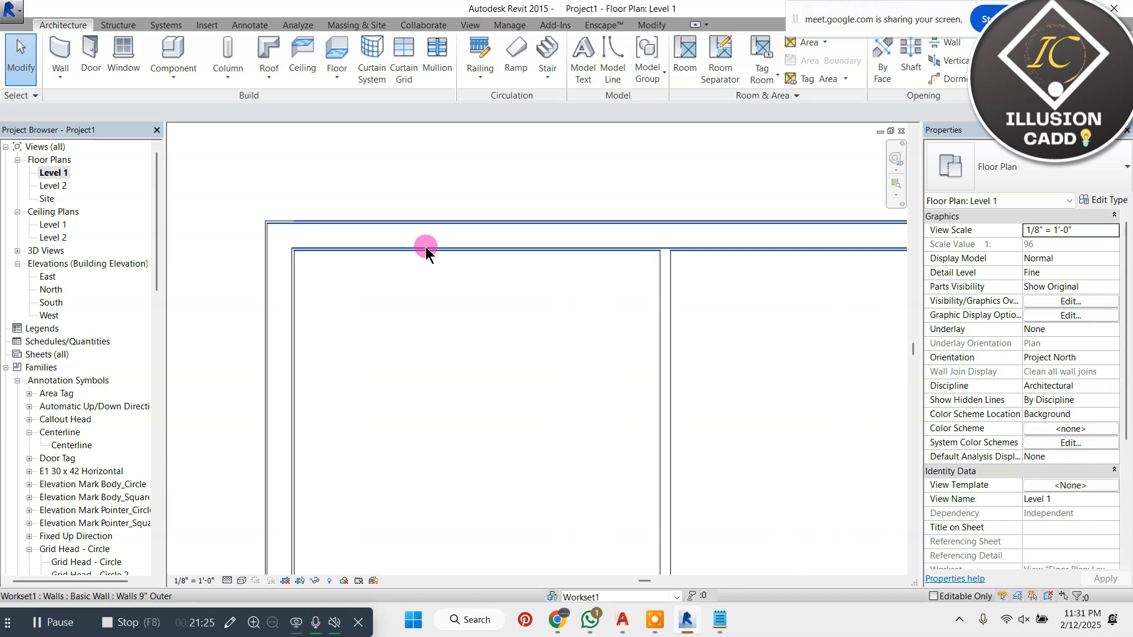
# Step: Draw a horizontal building section across the two upper rooms, extending past the outer walls on both sides
pyautogui.click(470, 25)
pyautogui.click(479, 56)
pyautogui.click(247, 318)
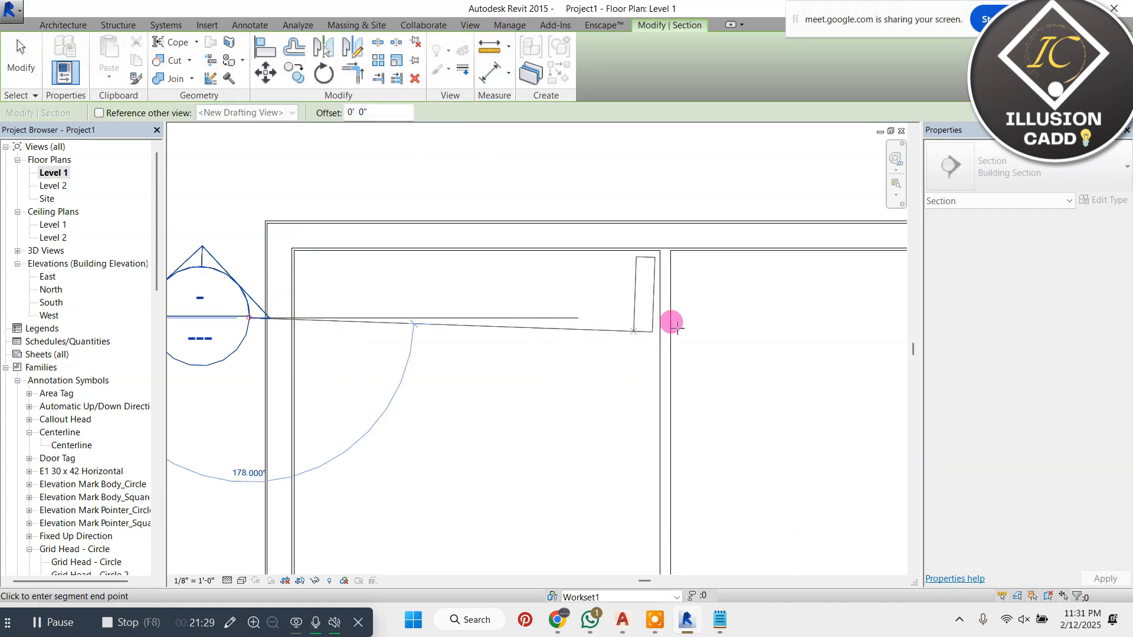
pyautogui.scroll(-3, 435, 263)
pyautogui.click(792, 297)
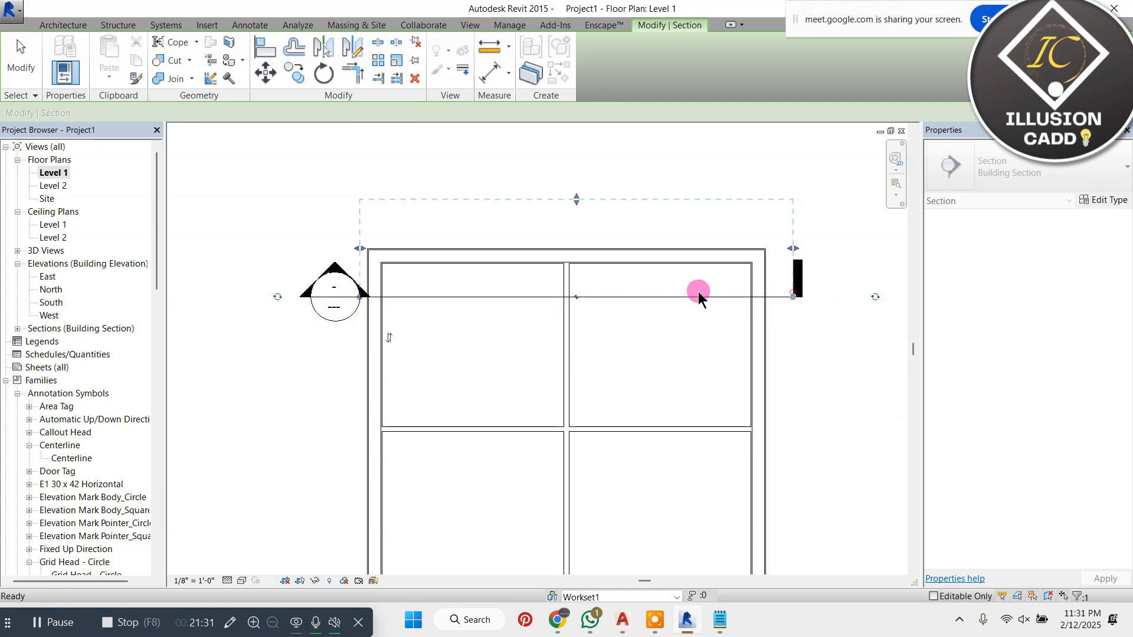
pyautogui.press('Escape')
# Step: Go to the new section's view, set its detail level to Fine, and inspect the outer wall's layers near its top
pyautogui.rightClick(693, 295)
pyautogui.click(740, 308)
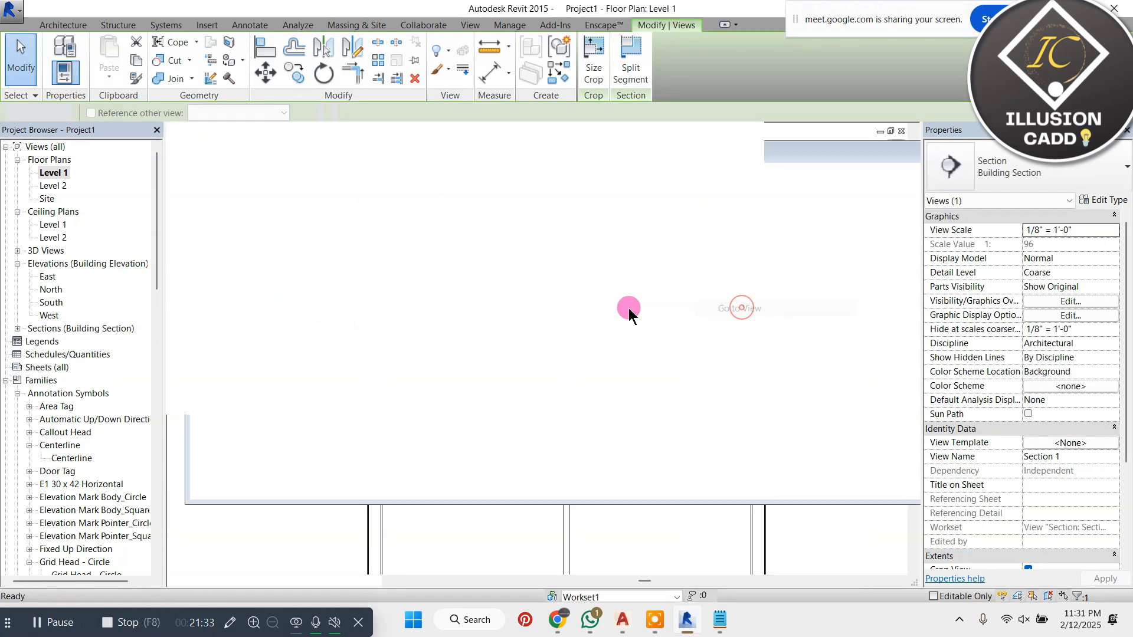
pyautogui.click(227, 581)
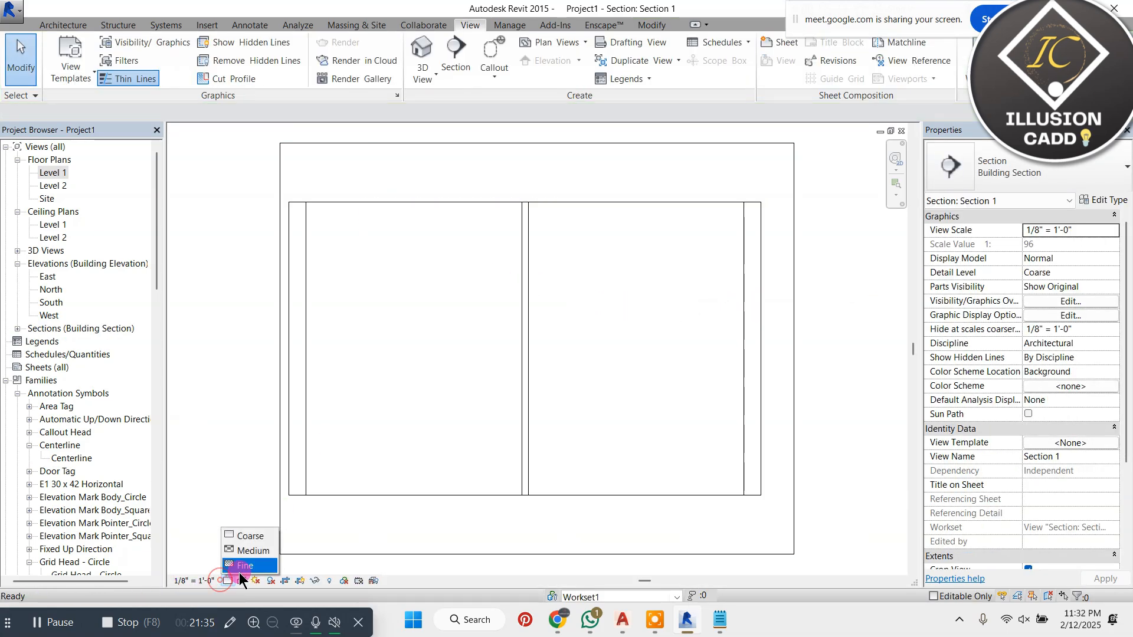
pyautogui.click(239, 561)
pyautogui.scroll(2, 320, 219)
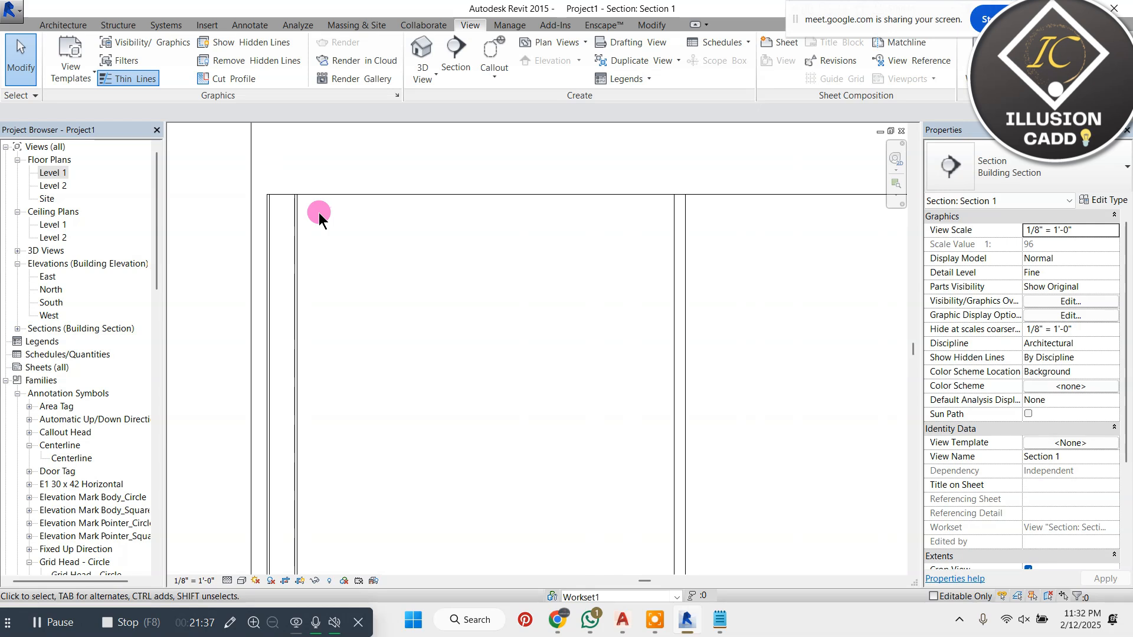
pyautogui.scroll(3, 272, 195)
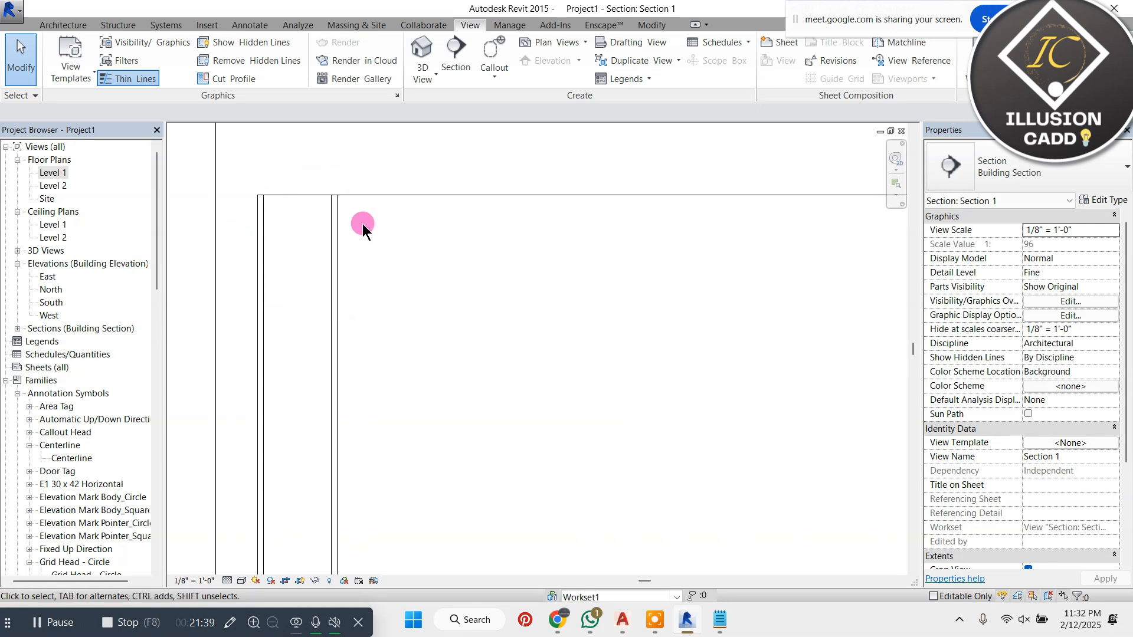
# Step: Return to the Level 1 floor plan and delete the section line crossing the two upper rooms, together with its view
pyautogui.scroll(-4, 323, 214)
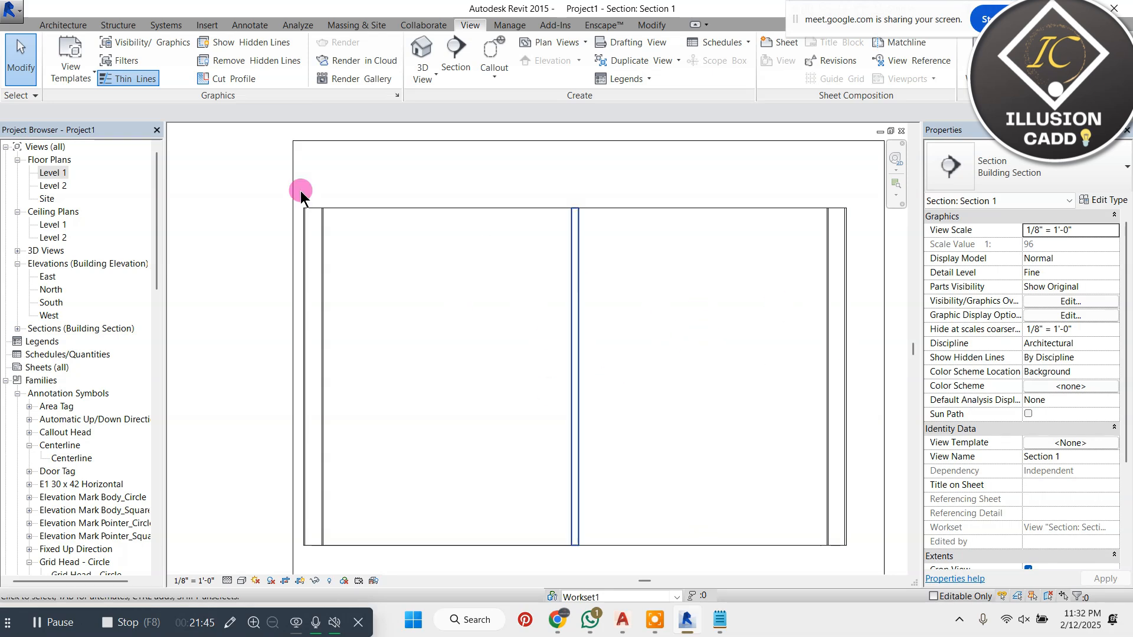
pyautogui.doubleClick(53, 172)
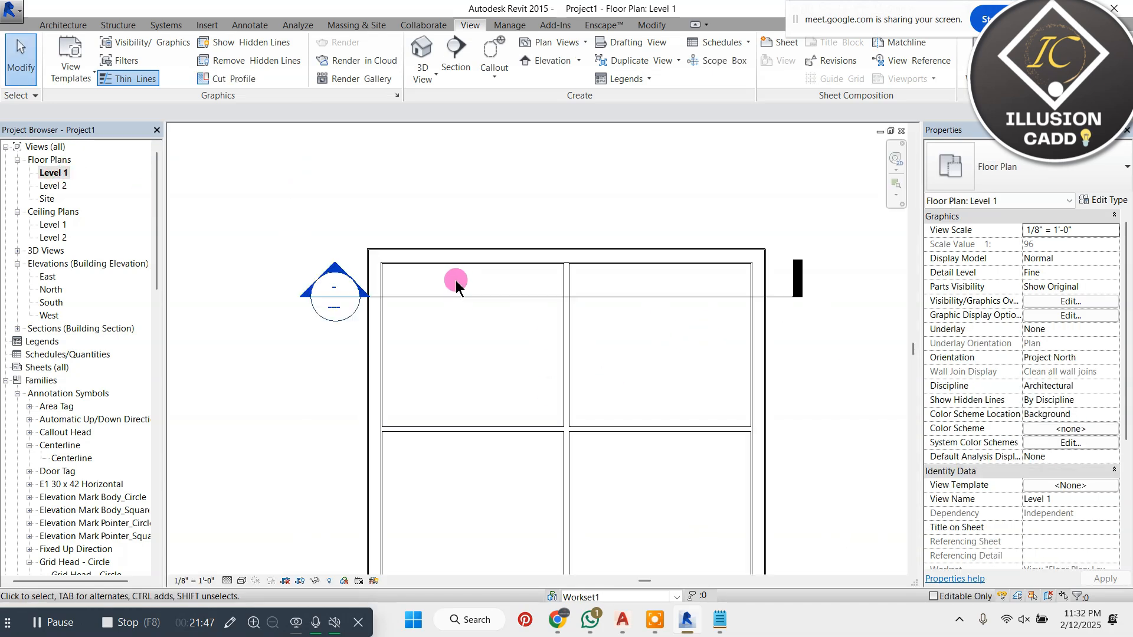
pyautogui.click(501, 296)
pyautogui.press('Delete')
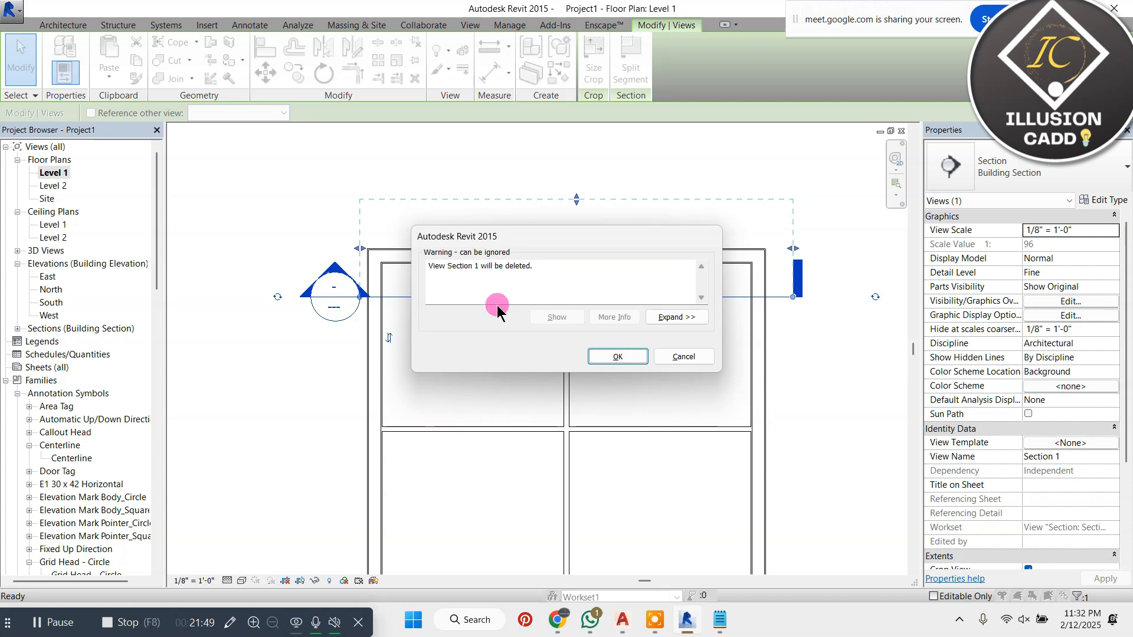
pyautogui.click(611, 356)
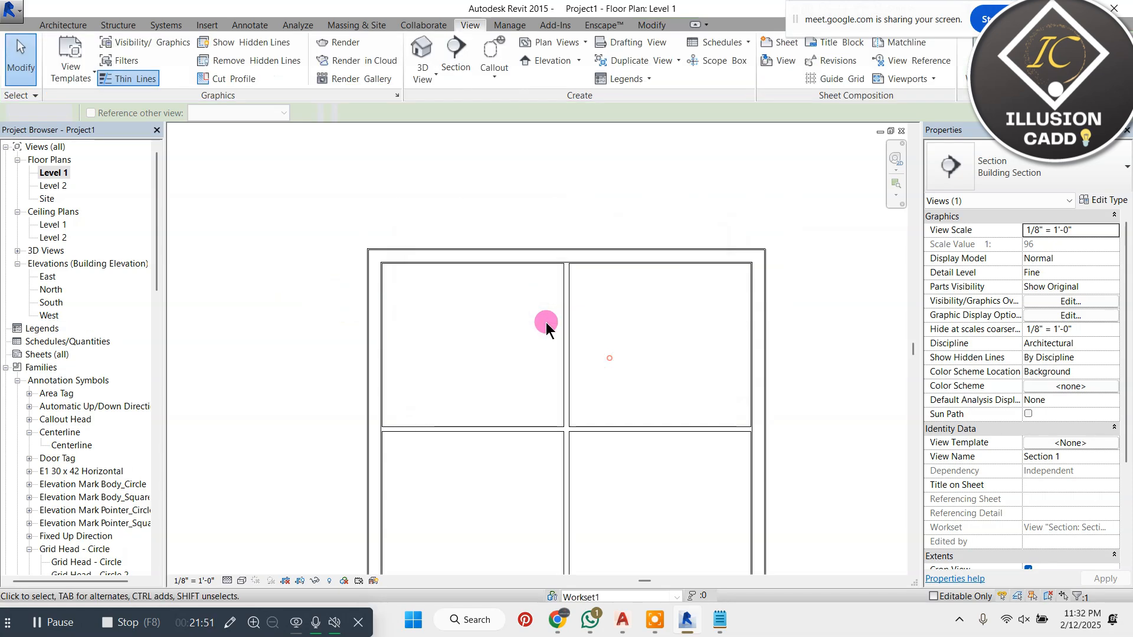
# Step: Delete all walls of the four-room layout from the Level 1 plan
pyautogui.scroll(-2, 436, 240)
pyautogui.scroll(2, 513, 311)
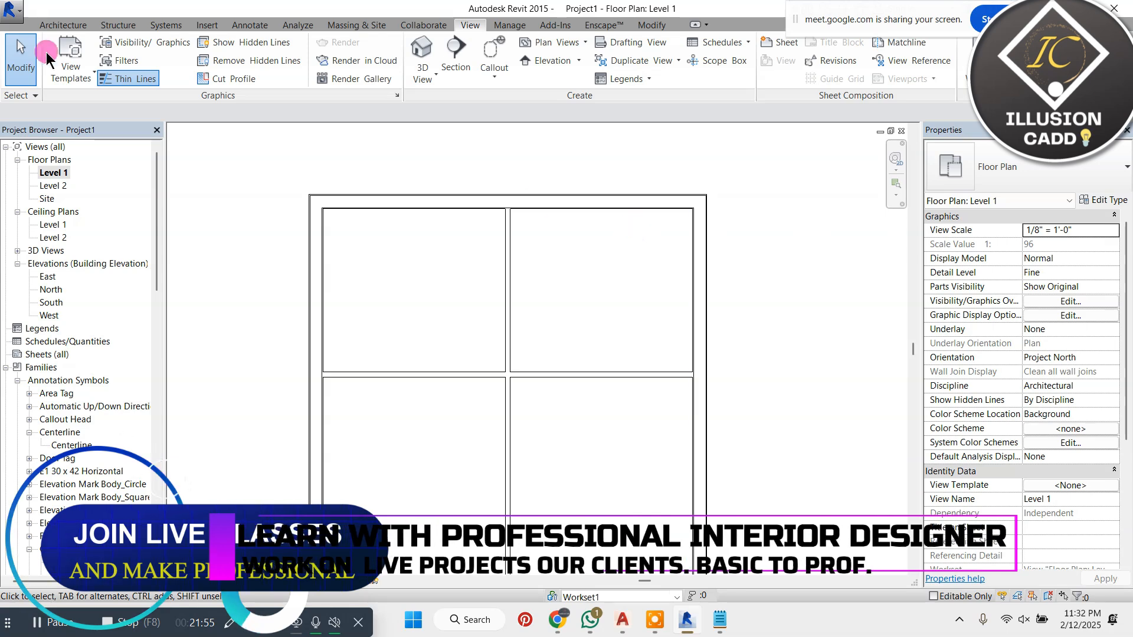
pyautogui.click(59, 24)
pyautogui.scroll(-2, 478, 242)
pyautogui.moveTo(646, 201); pyautogui.dragTo(344, 496)
pyautogui.press('Delete')
# Step: Switch to the Notepad topic list, add "5-wall editing---" as the fifth line, and return to Revit
pyautogui.click(718, 626)
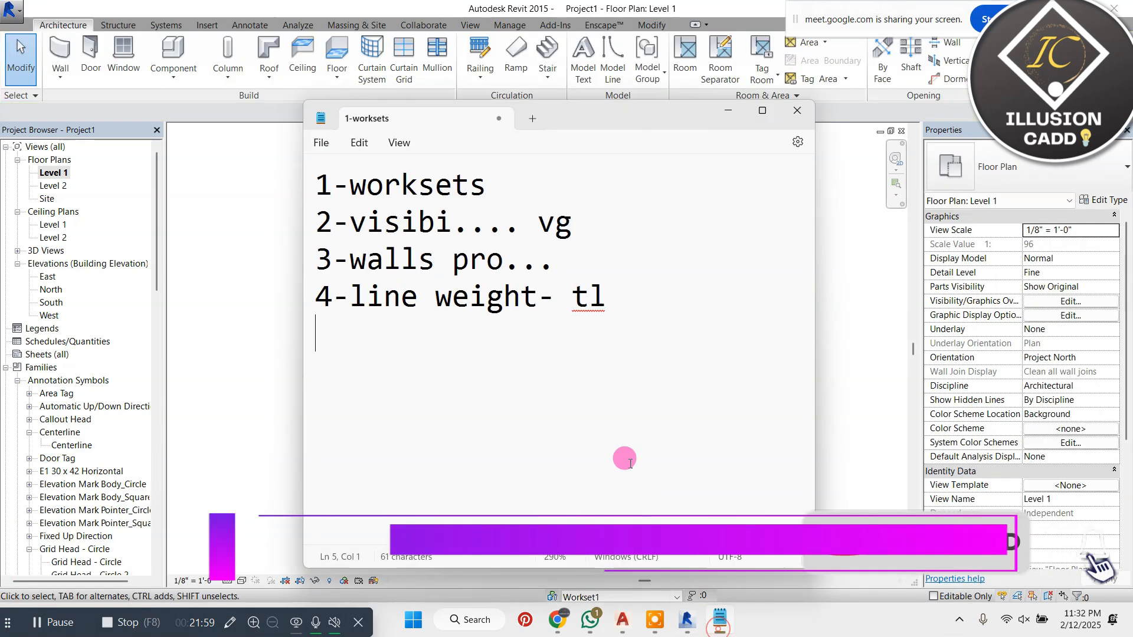
pyautogui.write('5-wall')
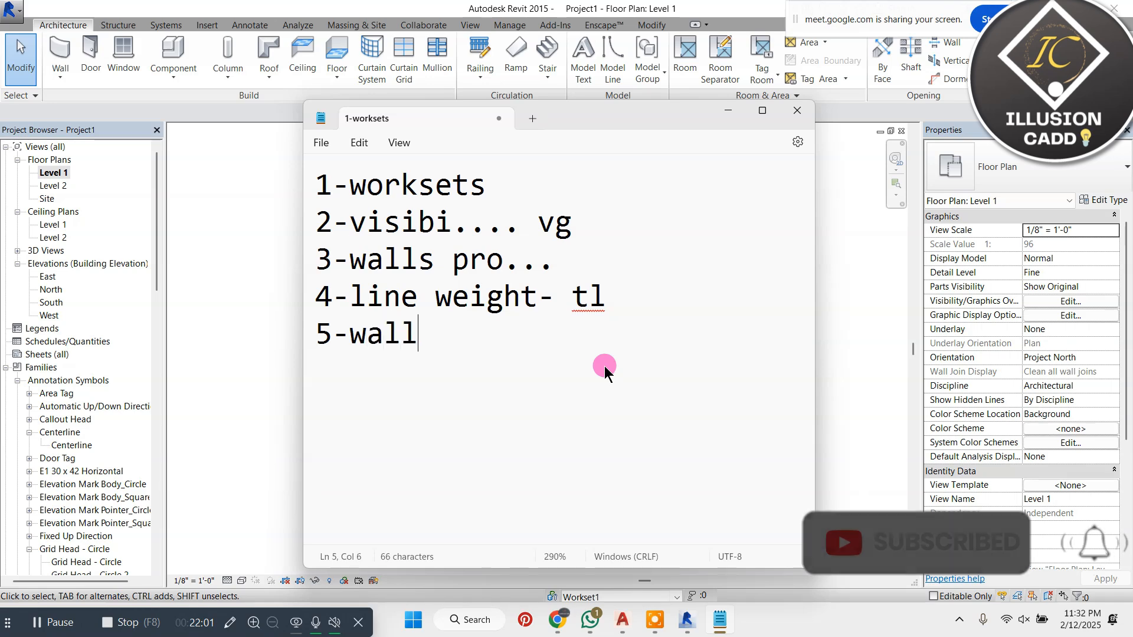
pyautogui.write(' editing---')
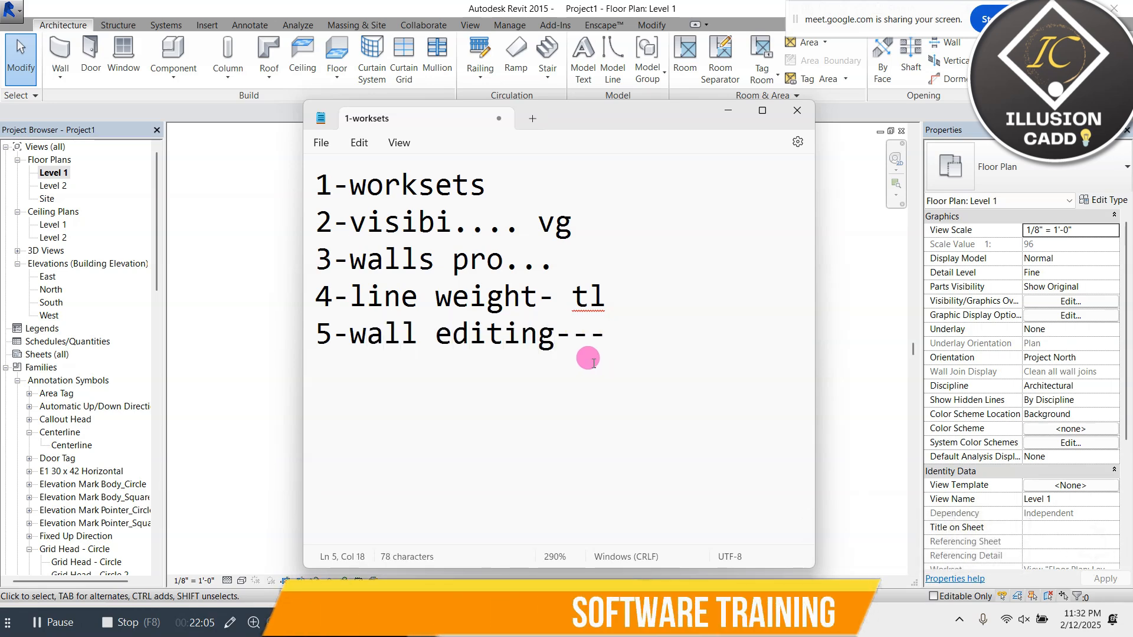
pyautogui.click(728, 110)
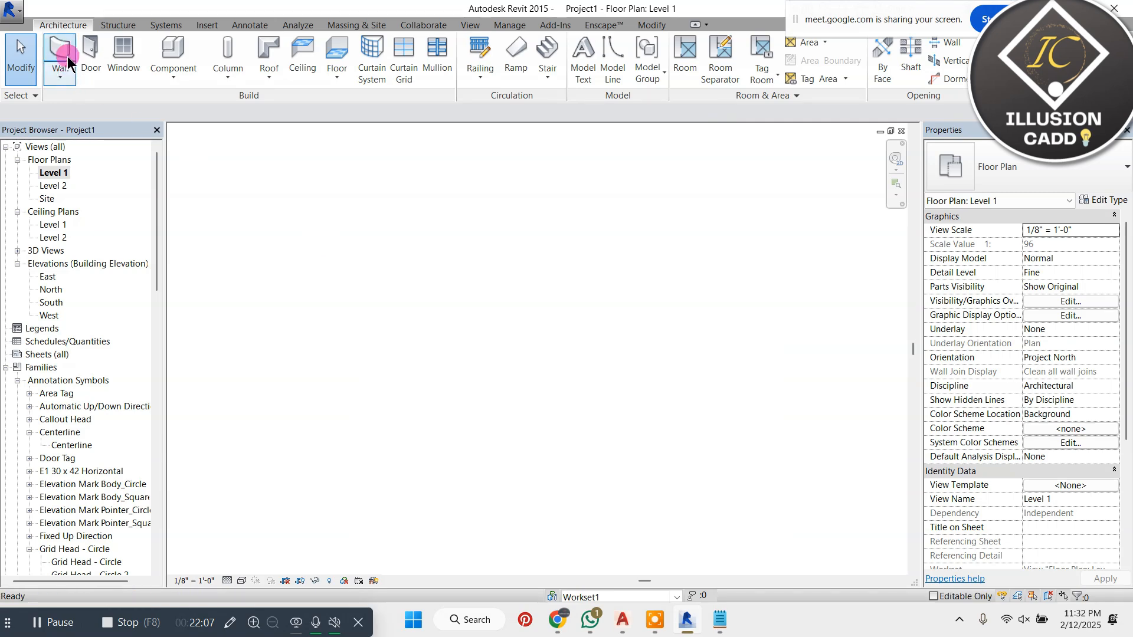
# Step: Draw a single horizontal Generic - 8" wall 10' long in the empty Level 1 plan
pyautogui.click(423, 302)
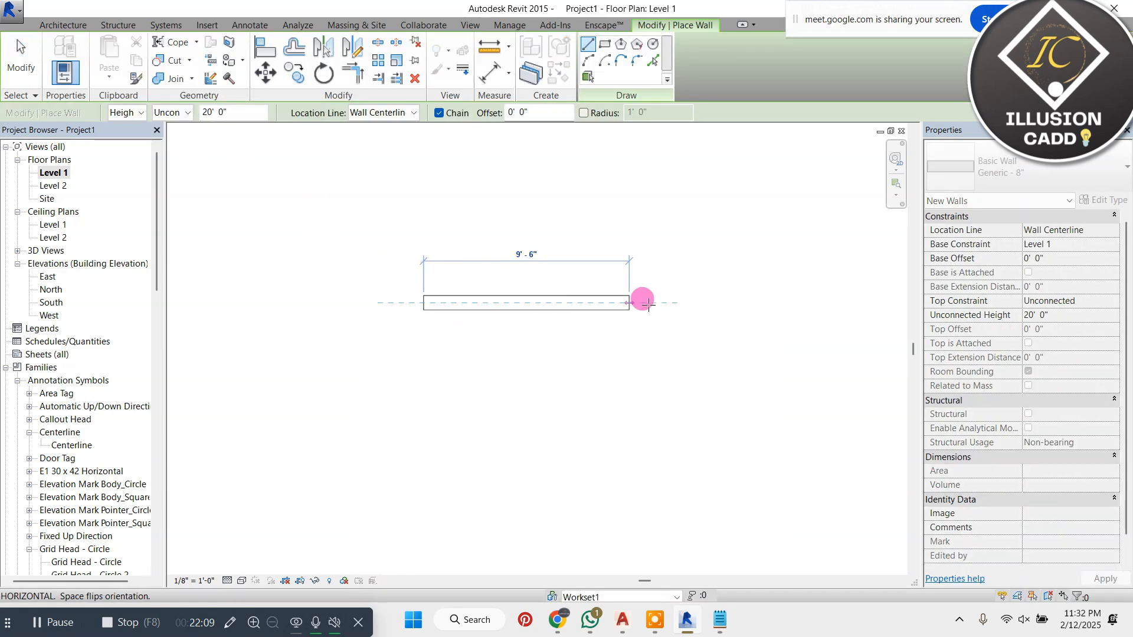
pyautogui.write('10')
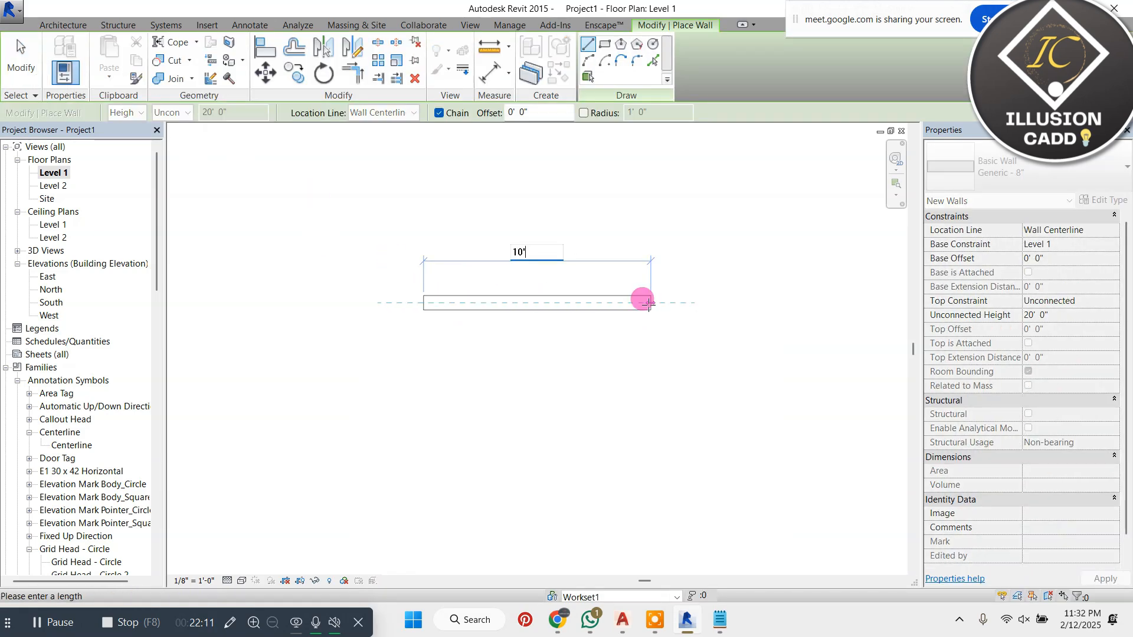
pyautogui.press('Return')
pyautogui.press('Escape')
pyautogui.press('Escape')
# Step: Change the new wall's type to Walls 9" Outer
pyautogui.click(620, 288)
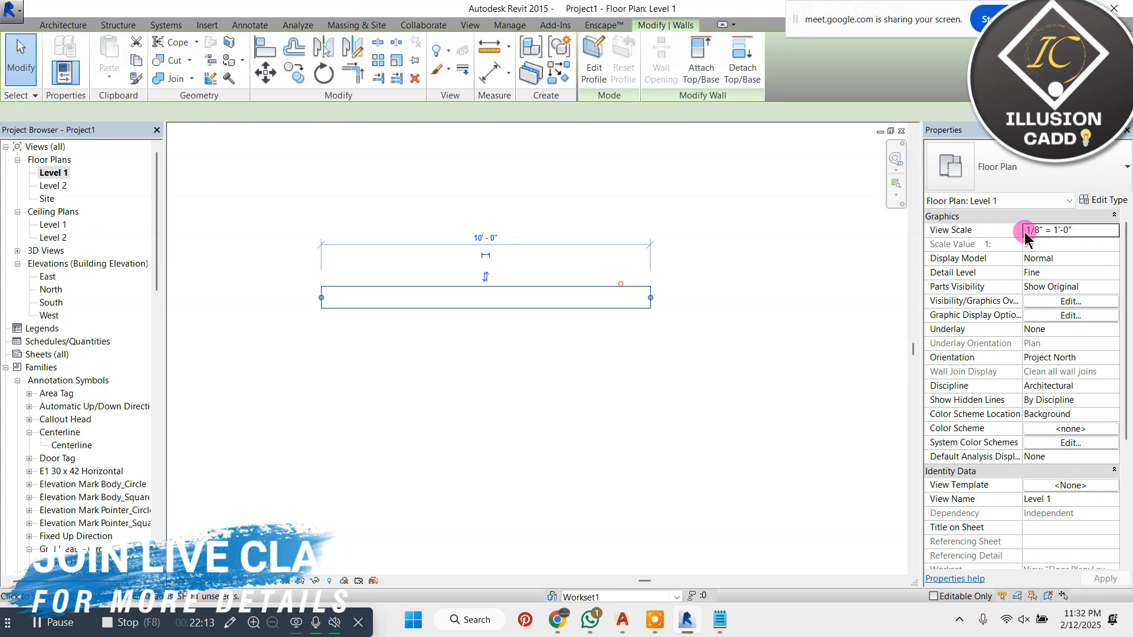
pyautogui.click(1046, 172)
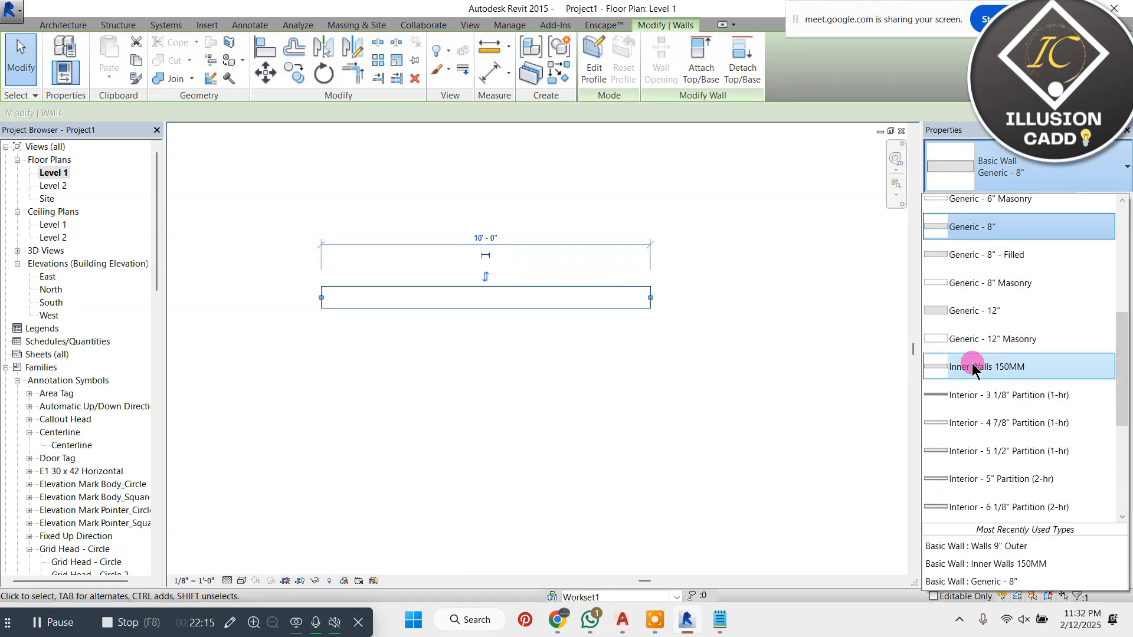
pyautogui.scroll(6, 997, 374)
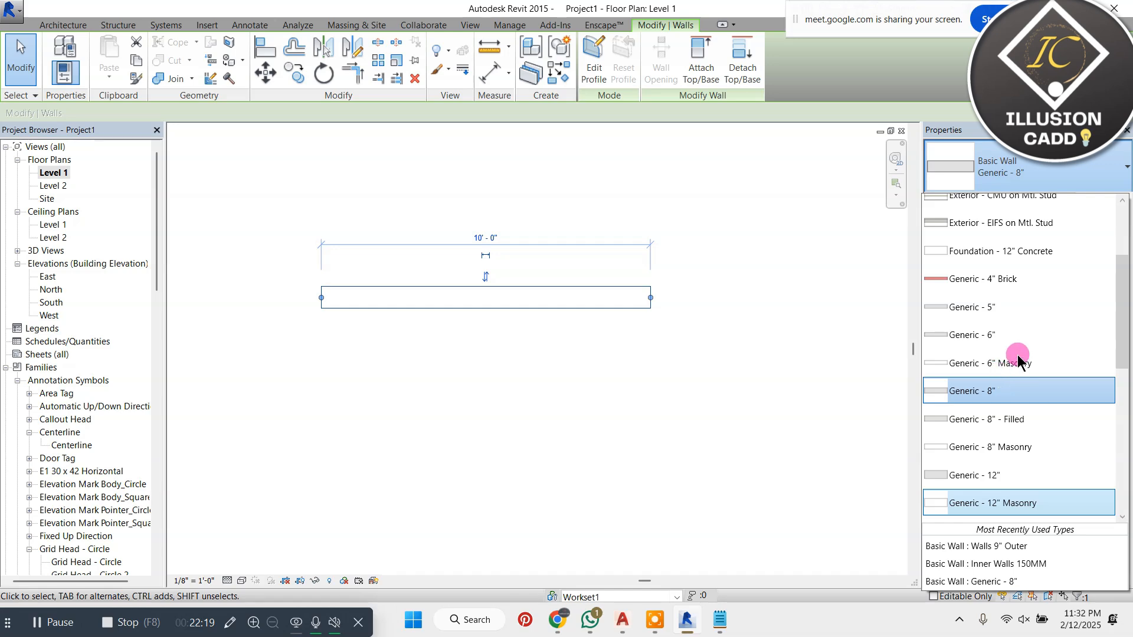
pyautogui.scroll(-8, 1011, 332)
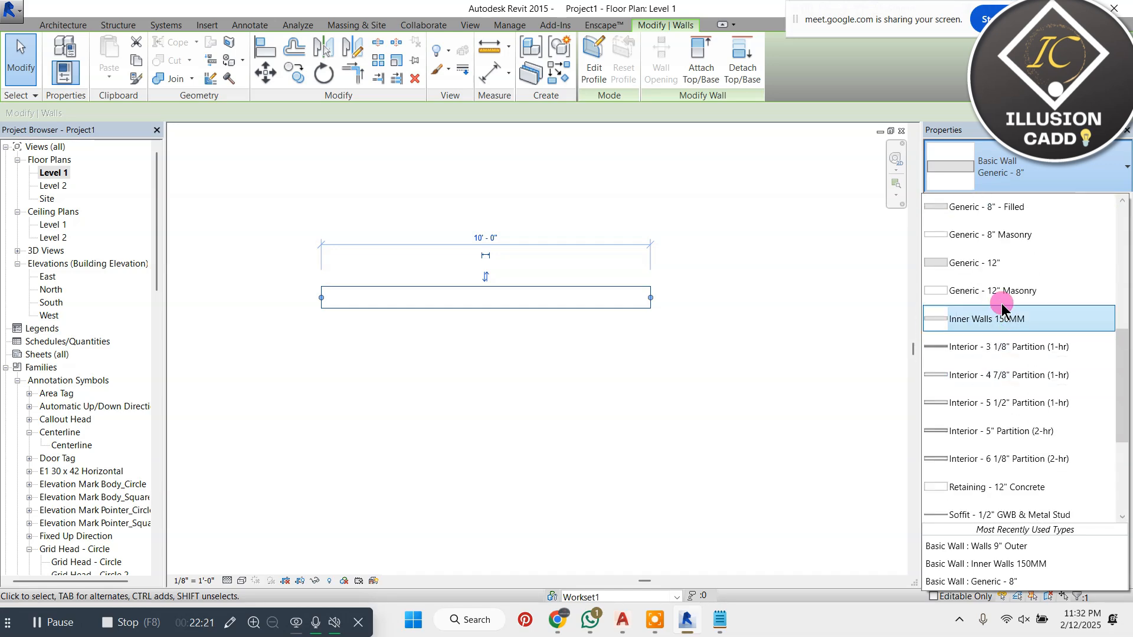
pyautogui.scroll(-3, 1007, 380)
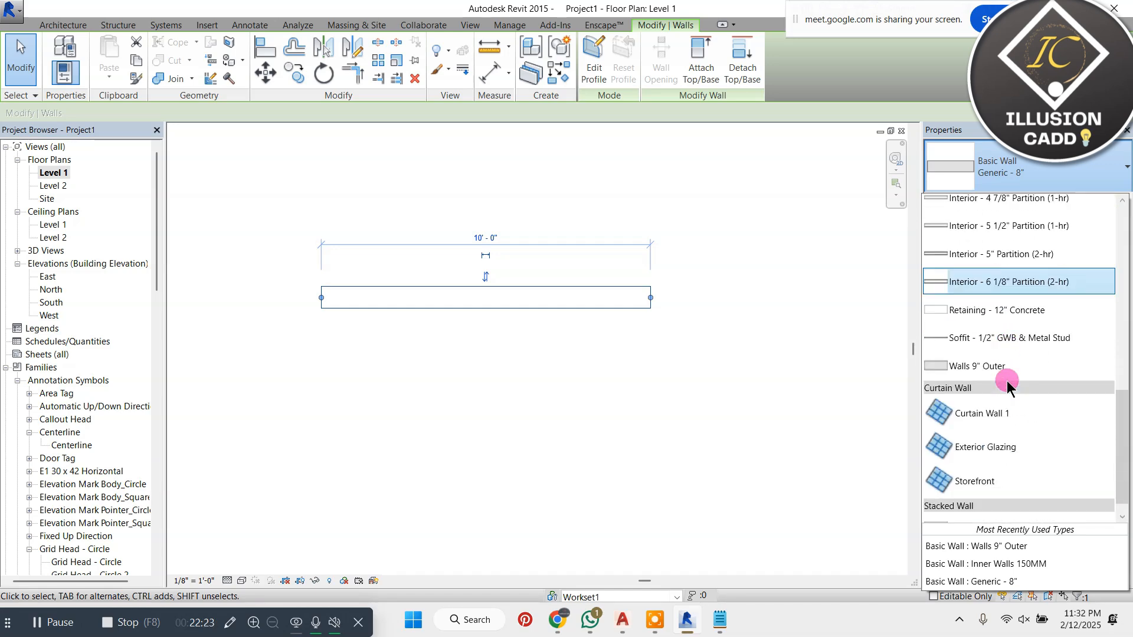
pyautogui.click(987, 370)
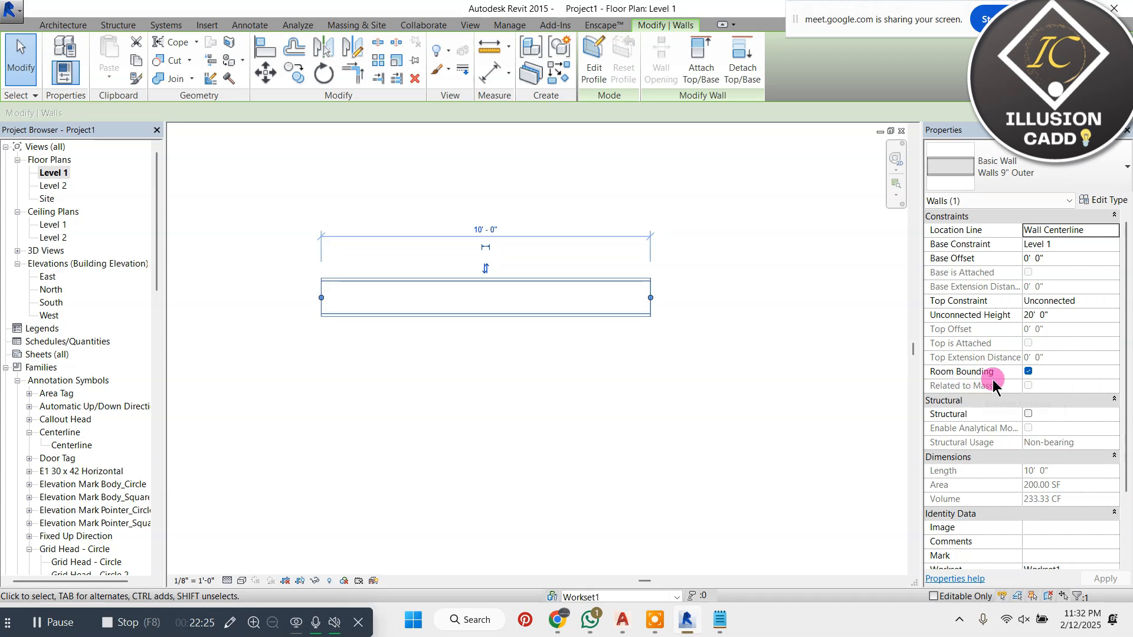
pyautogui.click(842, 337)
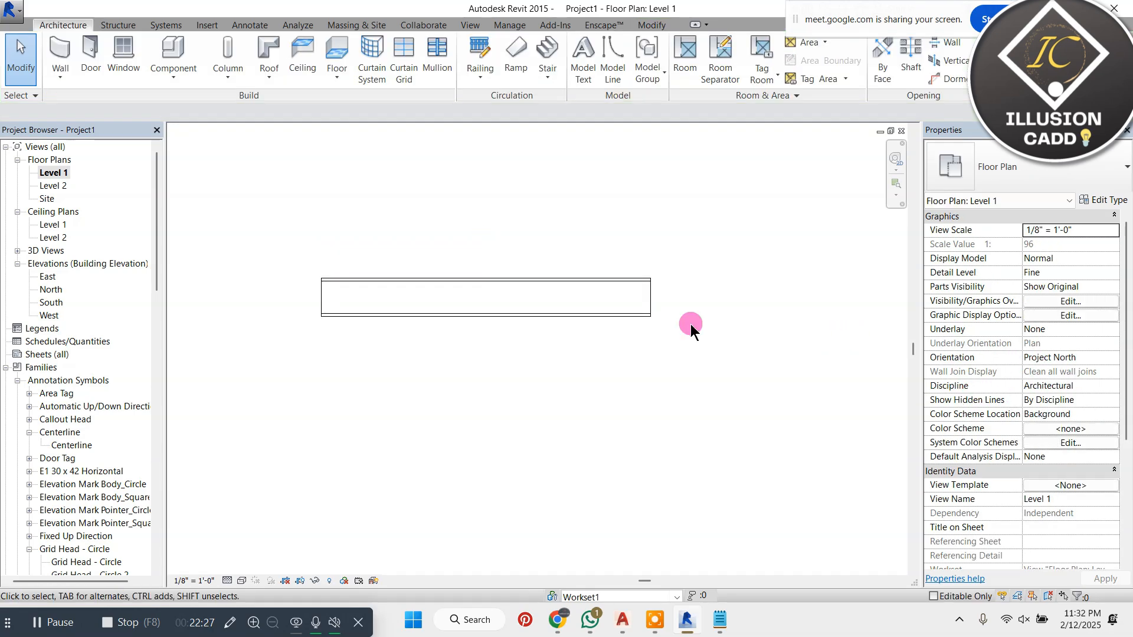
pyautogui.click(645, 304)
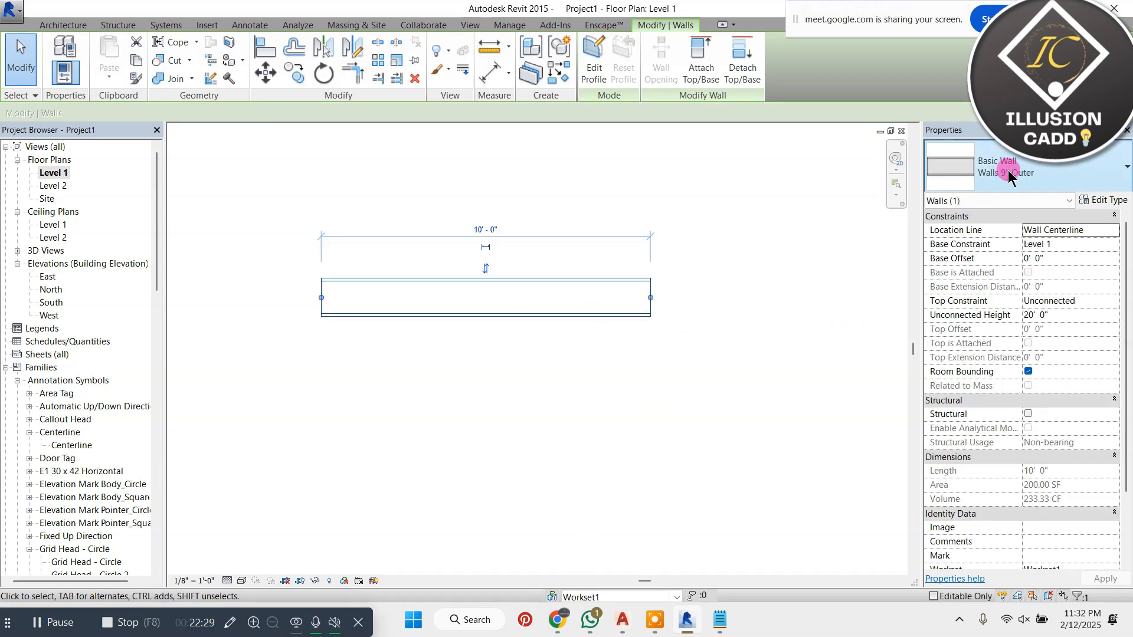
pyautogui.click(1036, 172)
pyautogui.scroll(-5, 1031, 245)
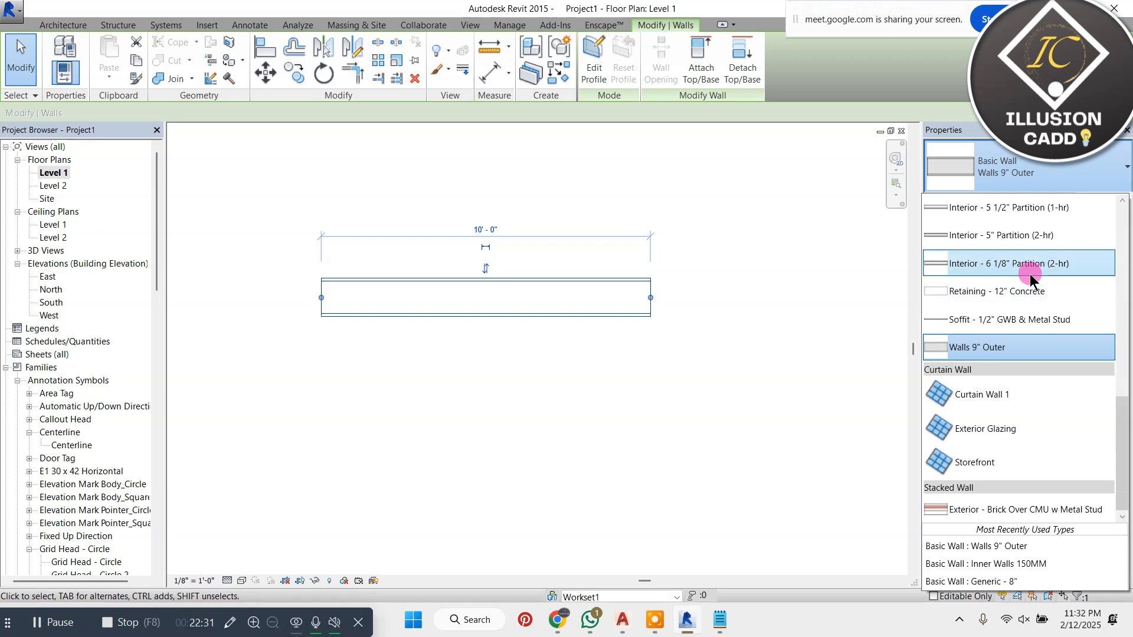
pyautogui.click(738, 230)
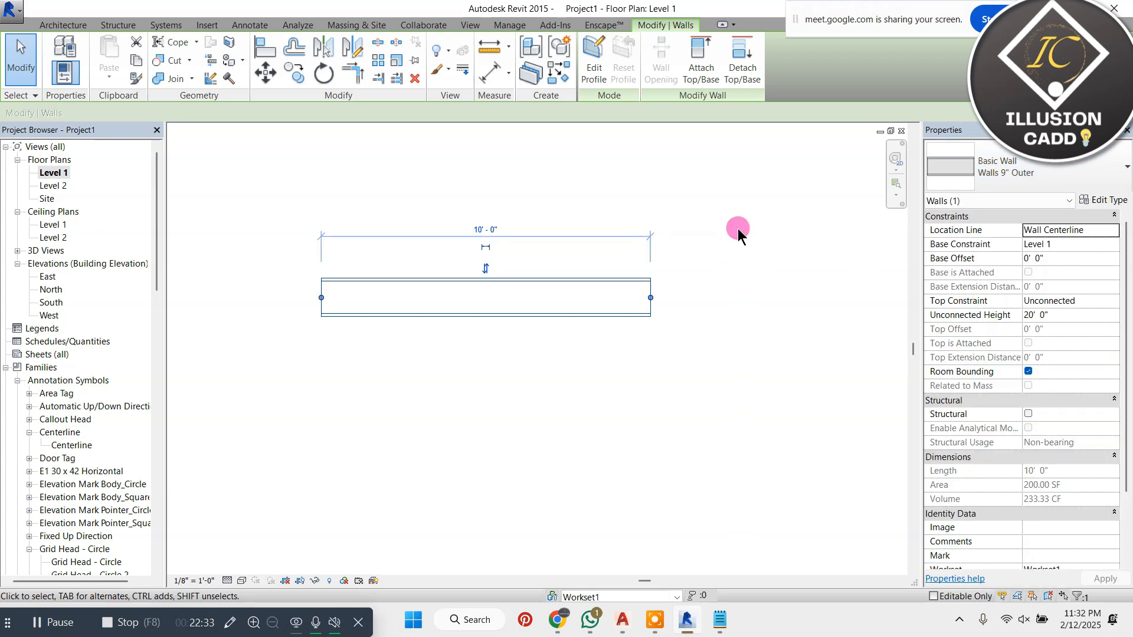
pyautogui.click(739, 230)
# Step: Set the wall's unconnected height to 6'
pyautogui.click(585, 279)
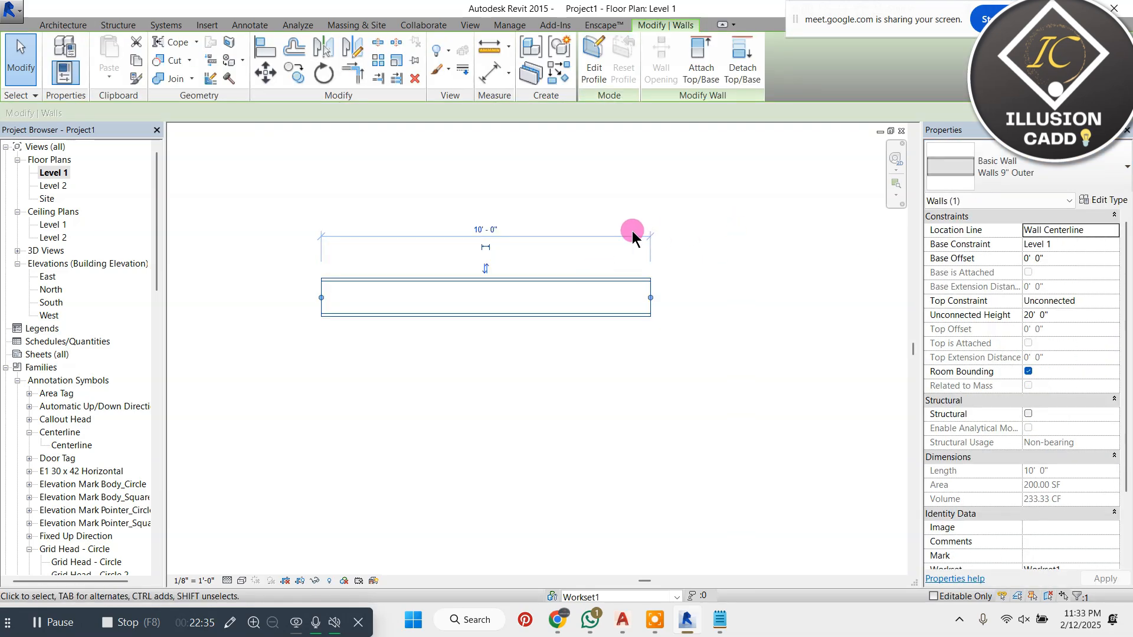
pyautogui.click(1062, 321)
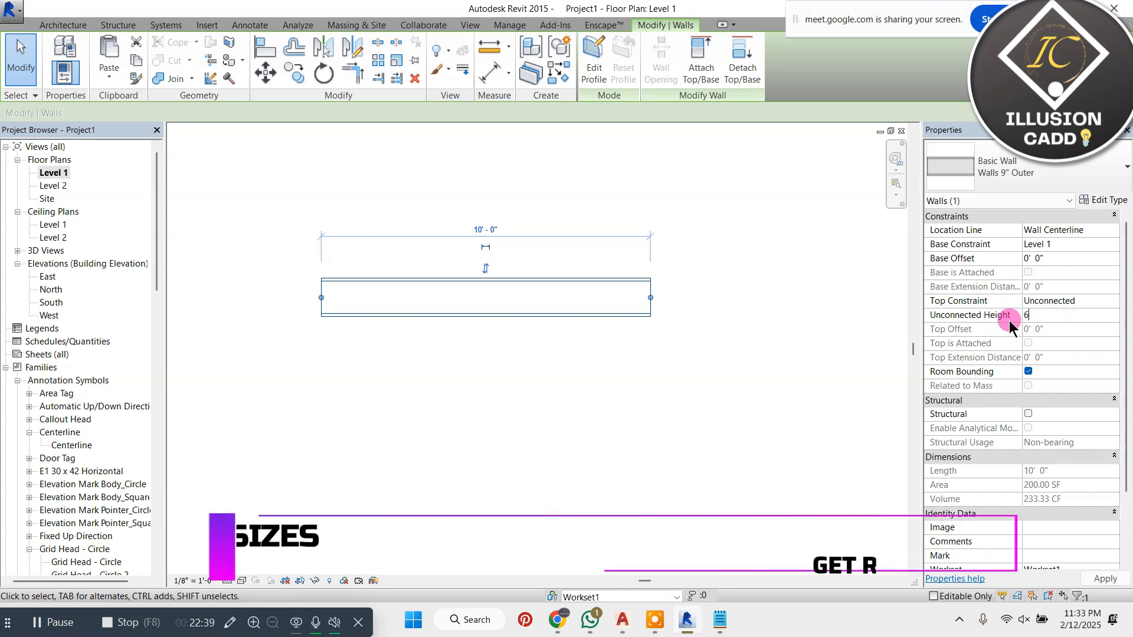
pyautogui.click(752, 363)
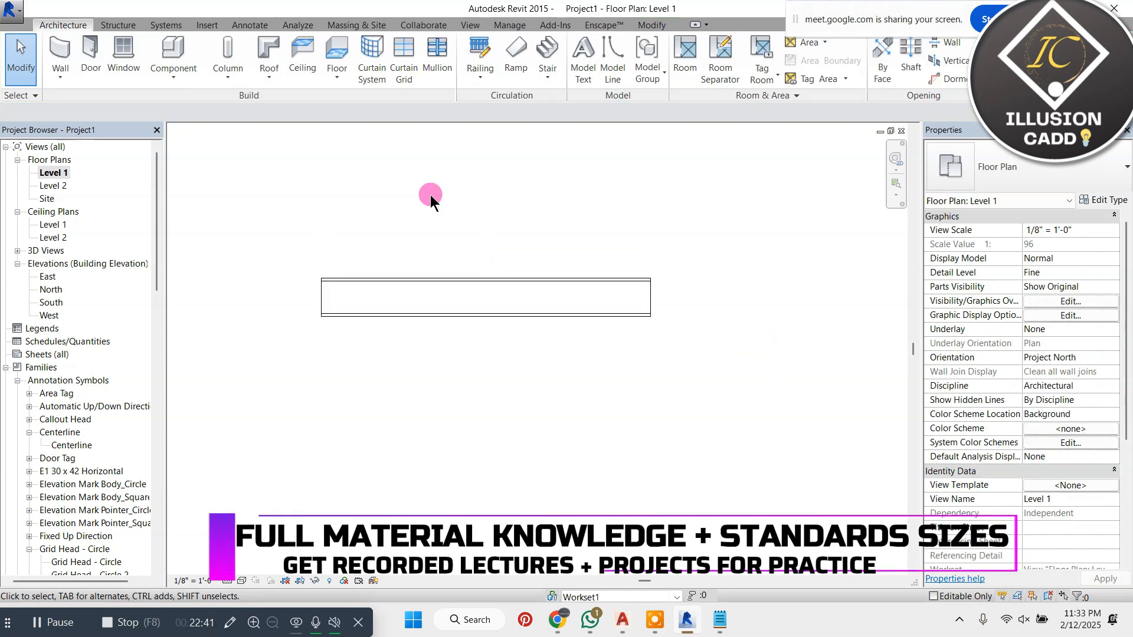
# Step: Start editing the wall's profile in the South elevation view
pyautogui.scroll(2, 430, 194)
pyautogui.click(506, 307)
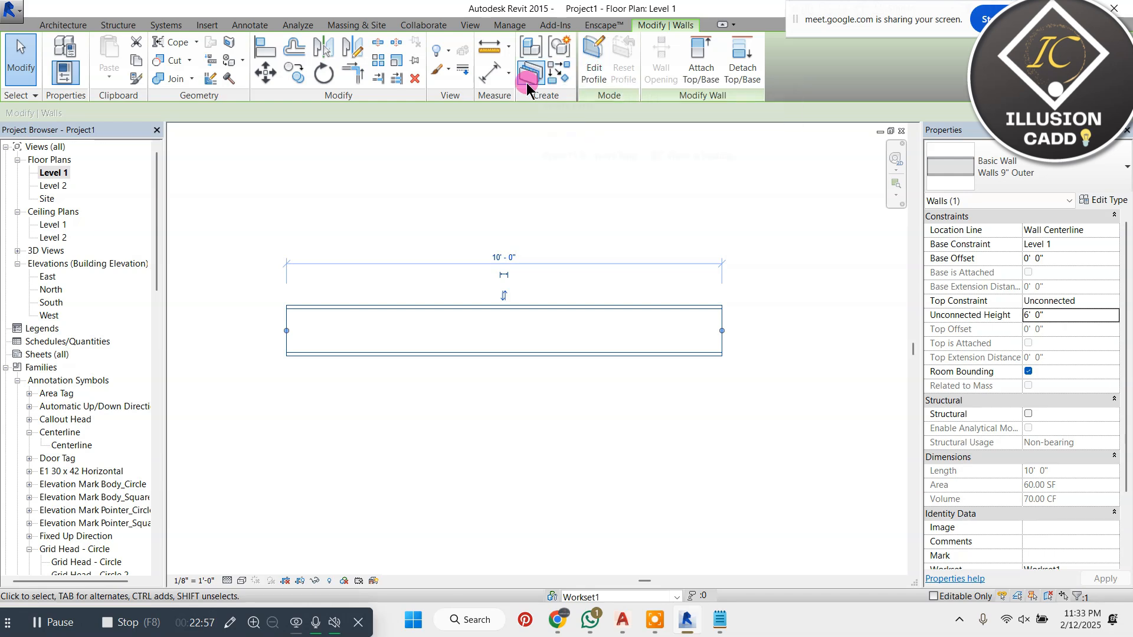
pyautogui.click(599, 80)
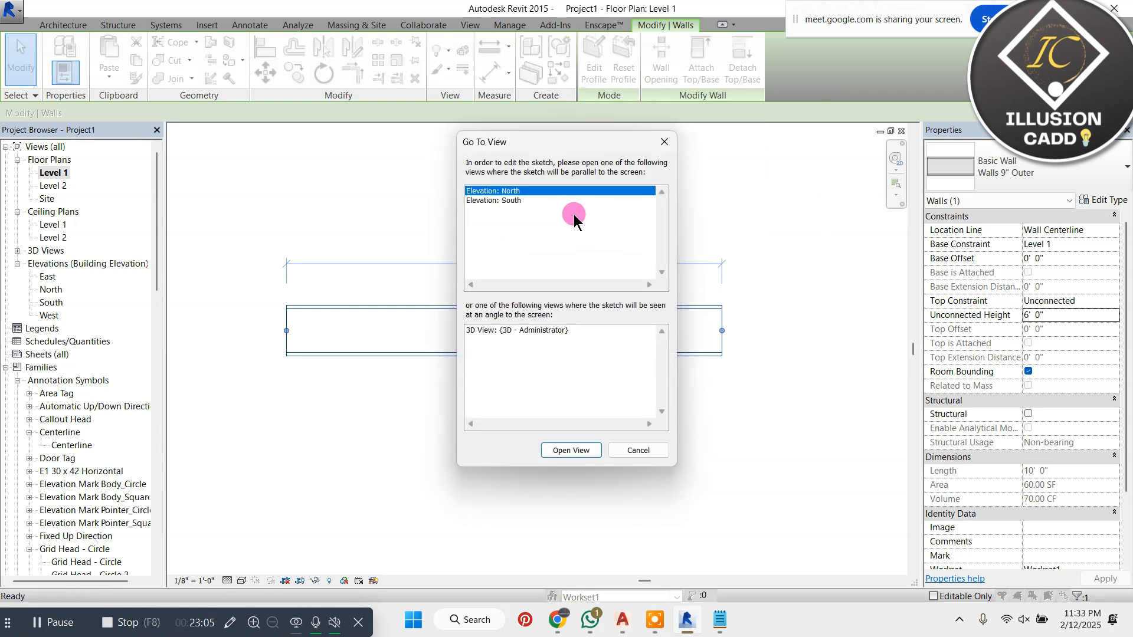
pyautogui.moveTo(543, 145); pyautogui.dragTo(675, 112)
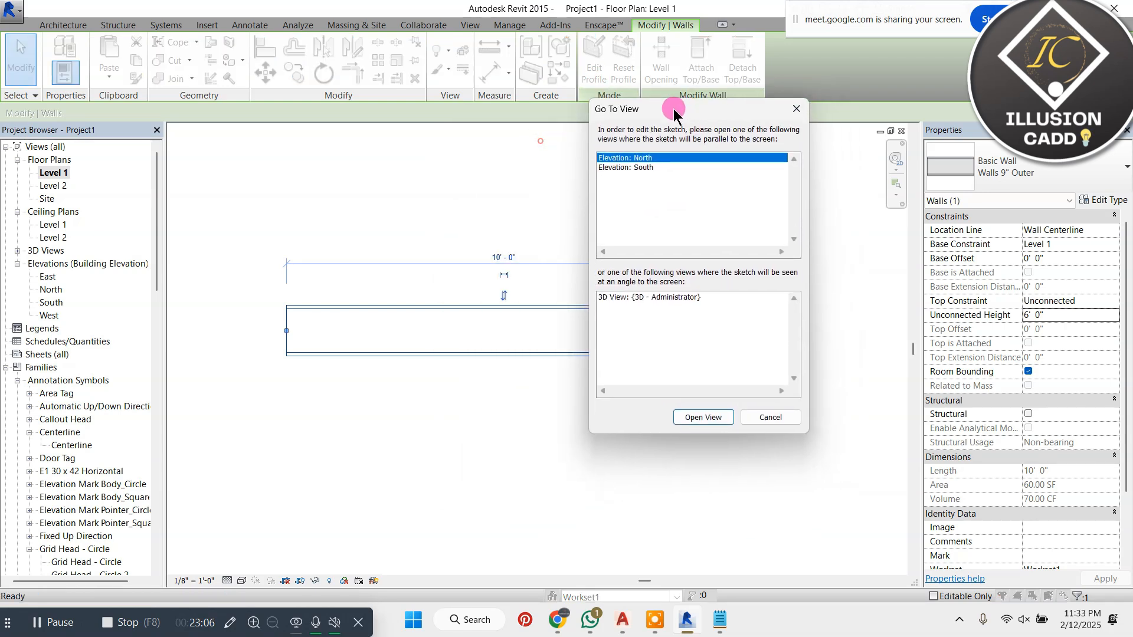
pyautogui.click(641, 168)
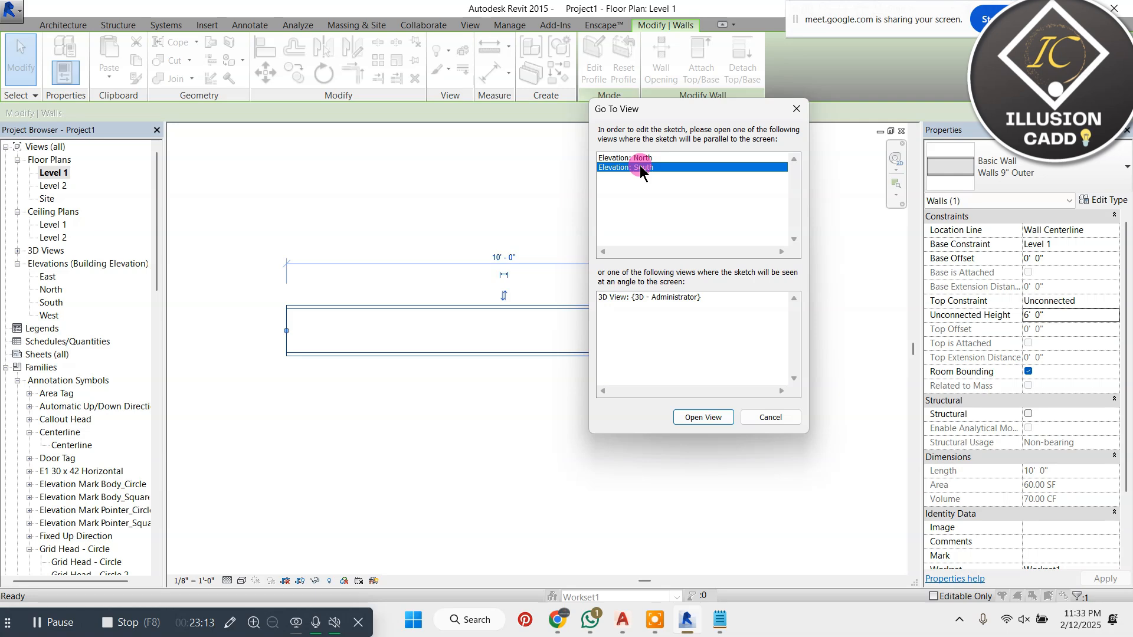
pyautogui.click(695, 417)
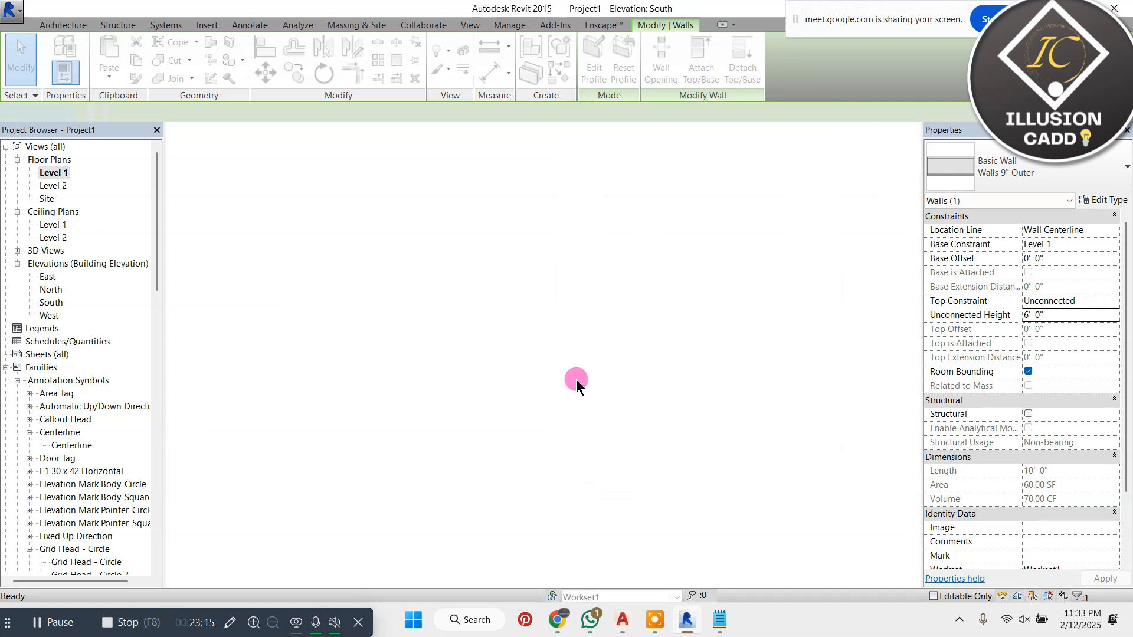
pyautogui.scroll(-4, 530, 336)
pyautogui.scroll(2, 445, 288)
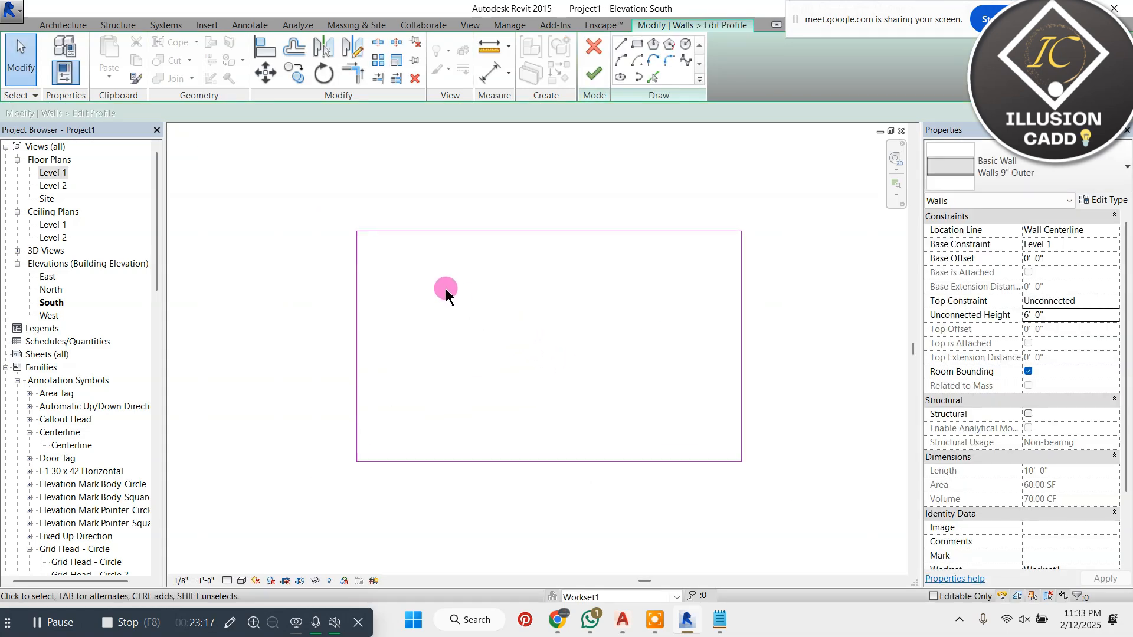
pyautogui.scroll(1, 398, 272)
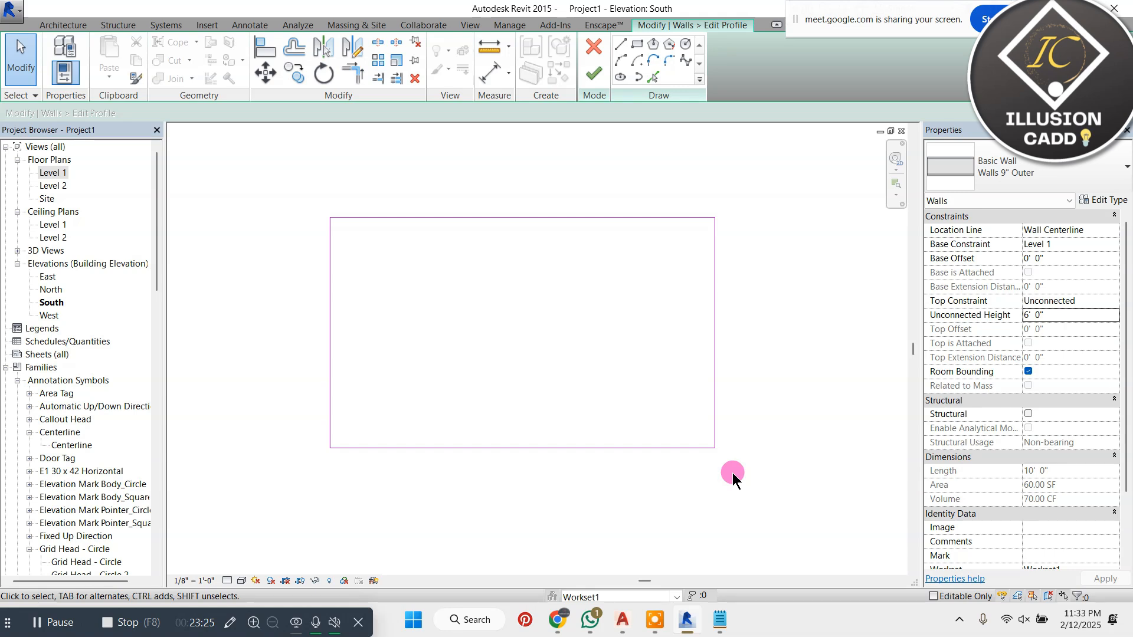
pyautogui.scroll(1, 593, 293)
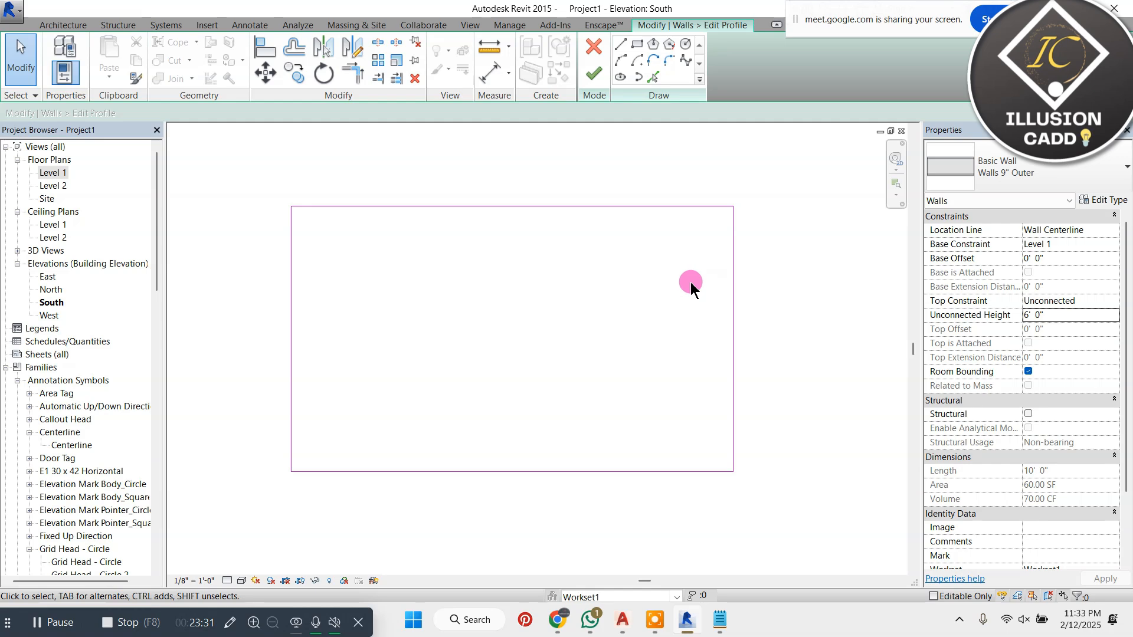
# Step: Sketch two upright rectangles inside the wall profile's left part, about 1' and 1'-2" wide, both about 5'-4" high
pyautogui.click(642, 48)
pyautogui.click(310, 217)
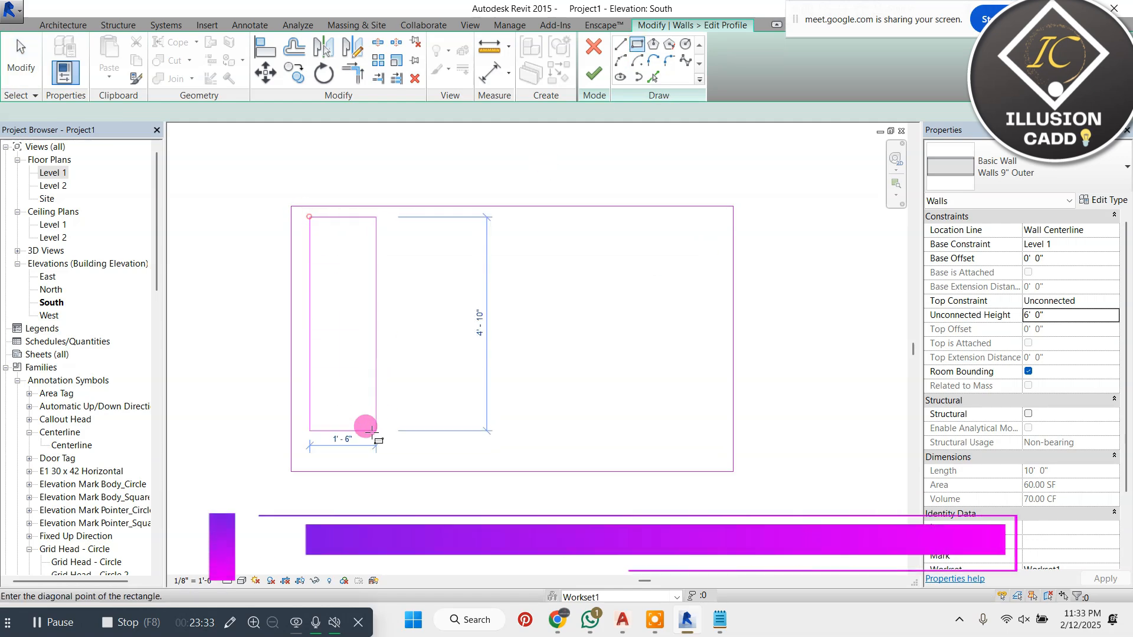
pyautogui.click(354, 453)
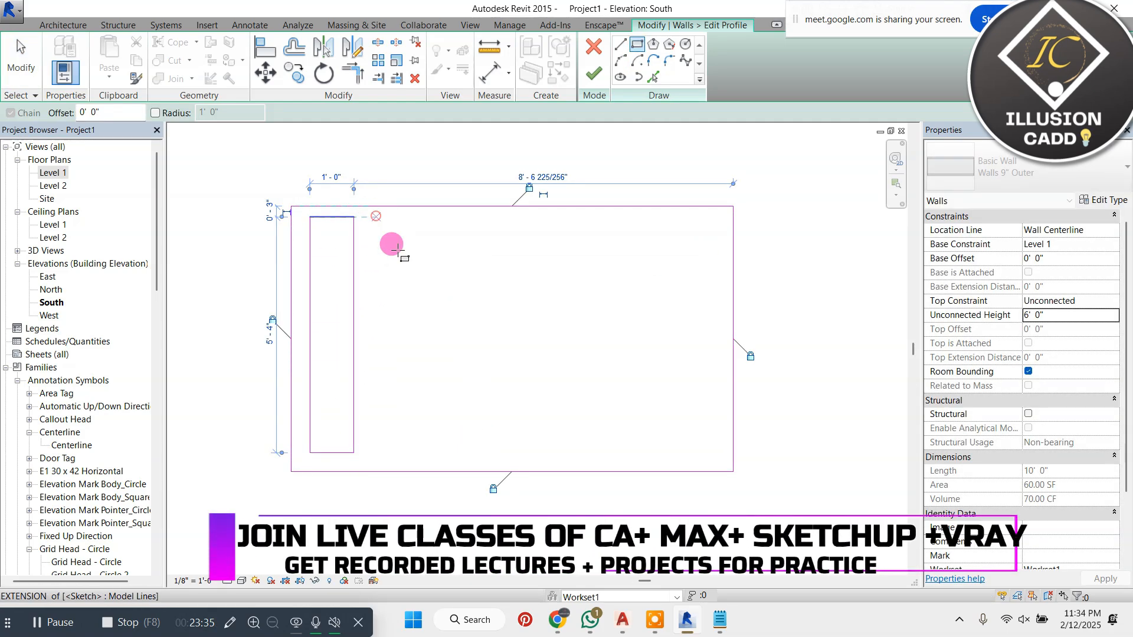
pyautogui.click(376, 217)
pyautogui.click(428, 452)
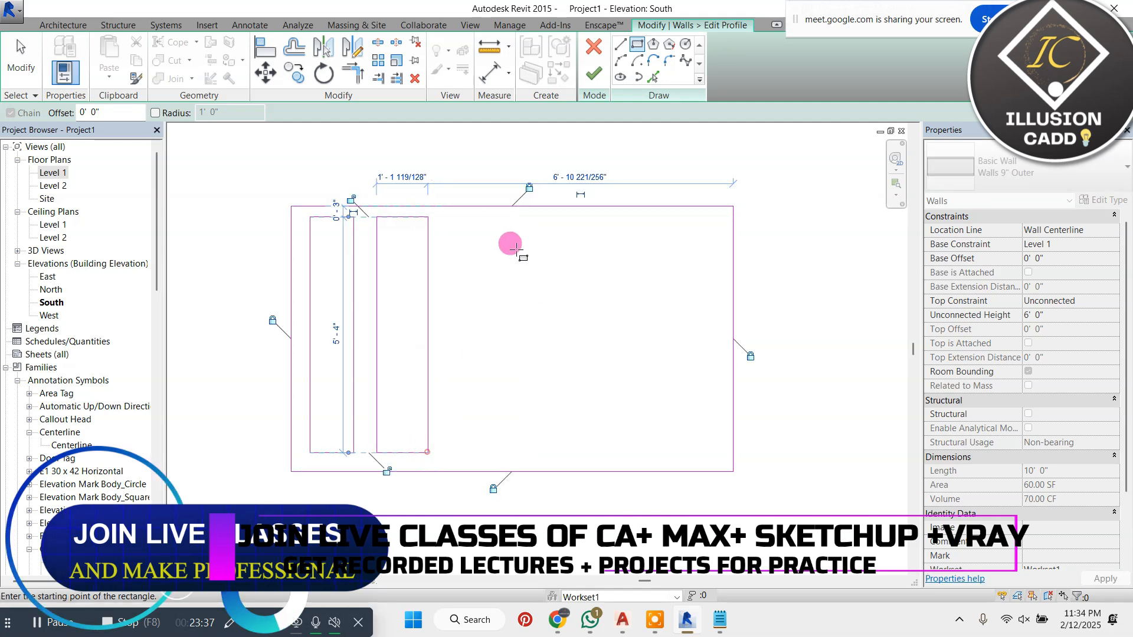
# Step: Sketch three stacked horizontal rectangles in the wall profile's upper right part, each about 5'-5" wide and 5" to 6" high
pyautogui.click(479, 220)
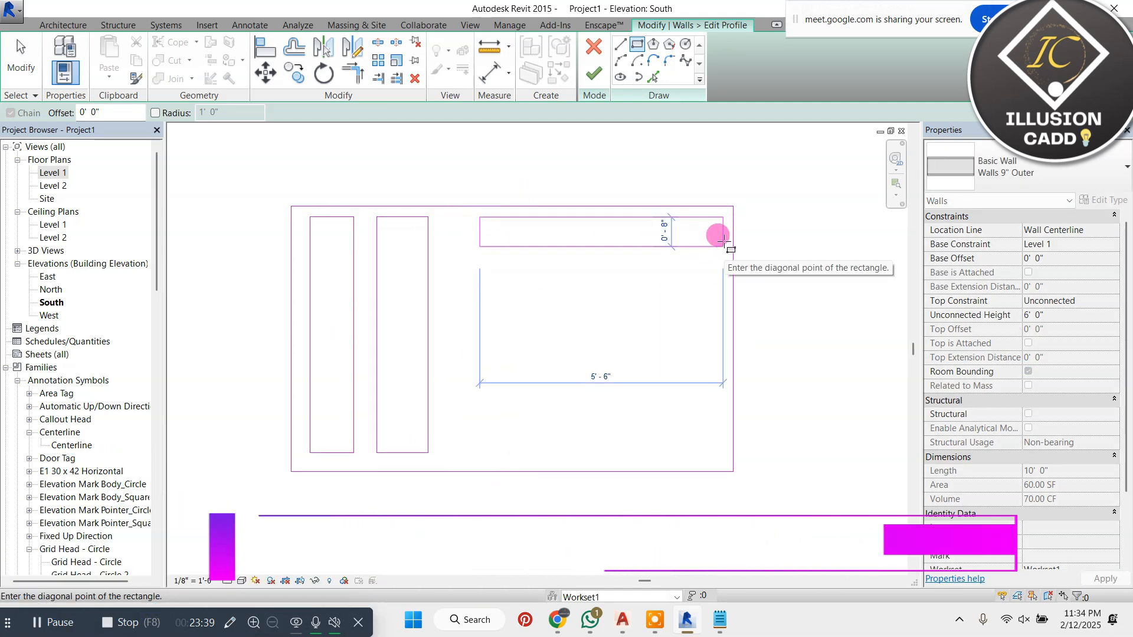
pyautogui.click(719, 239)
pyautogui.click(480, 252)
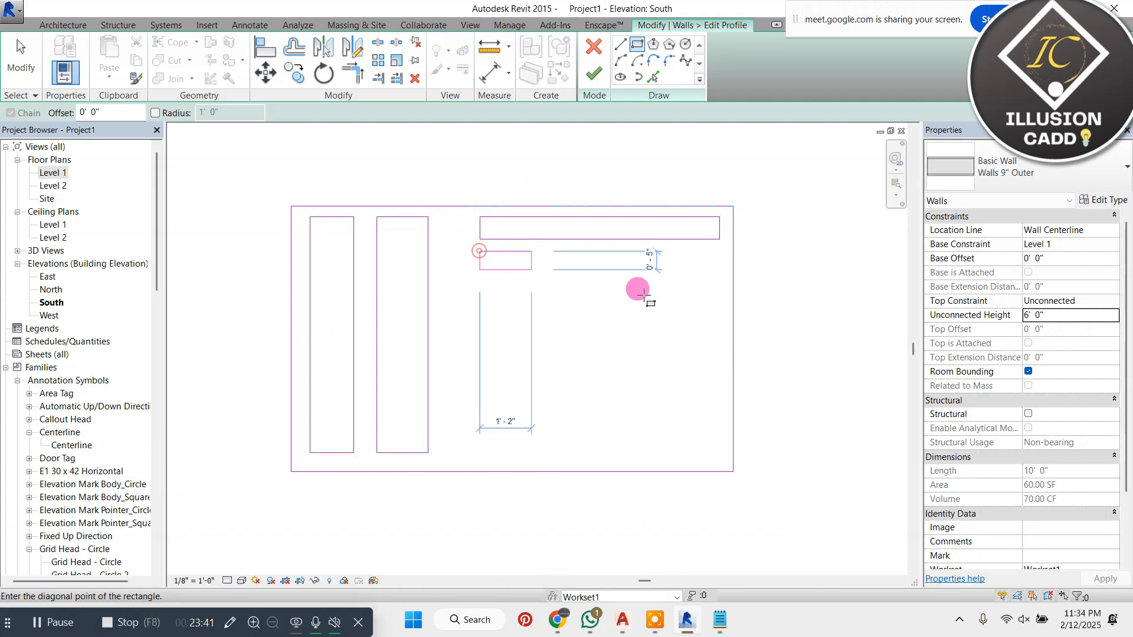
pyautogui.click(717, 272)
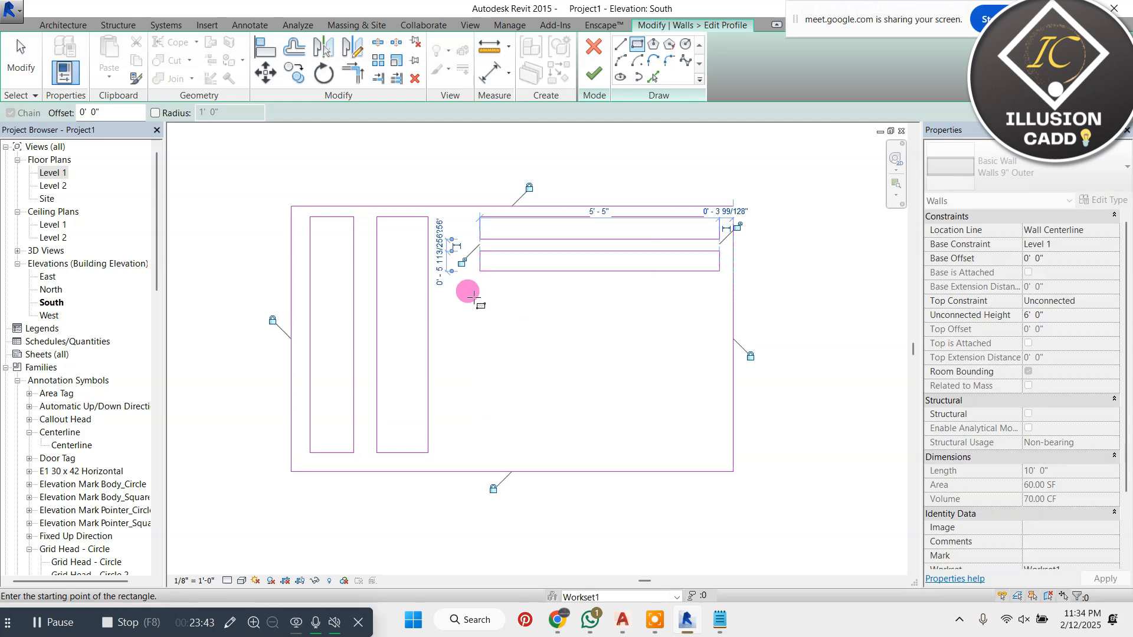
pyautogui.click(480, 287)
pyautogui.click(719, 306)
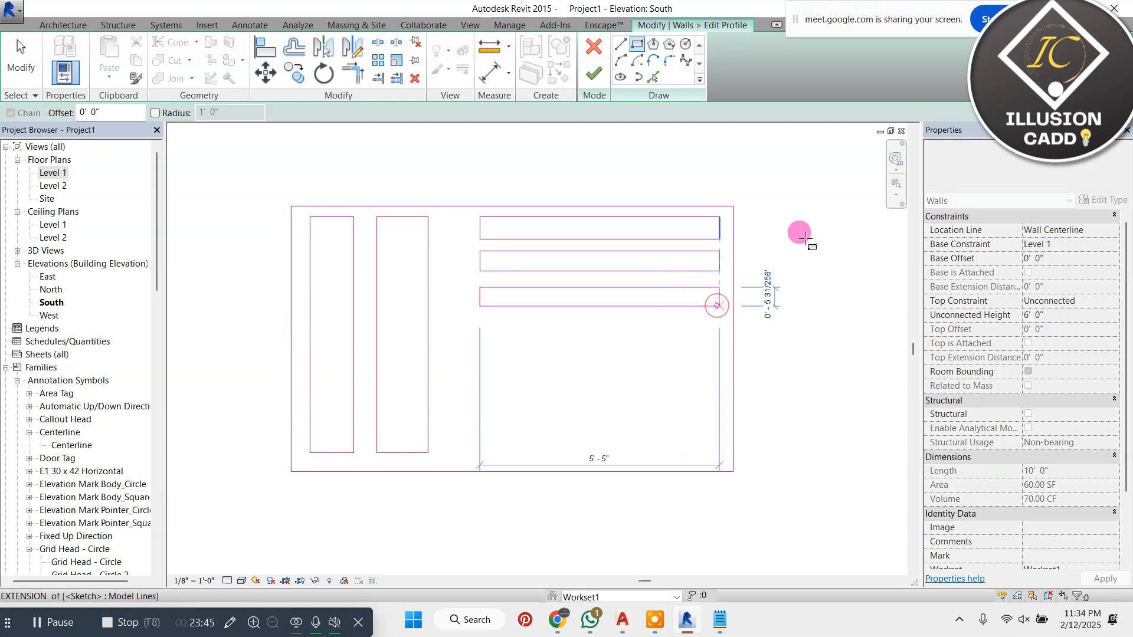
pyautogui.rightClick(844, 264)
pyautogui.rightClick(803, 241)
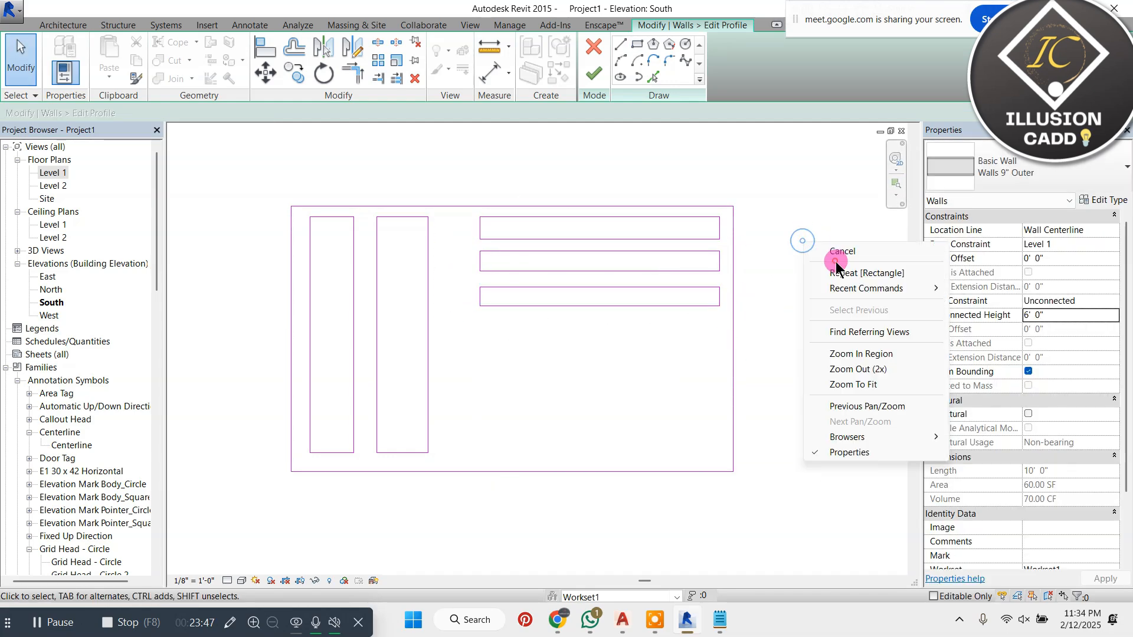
pyautogui.click(863, 249)
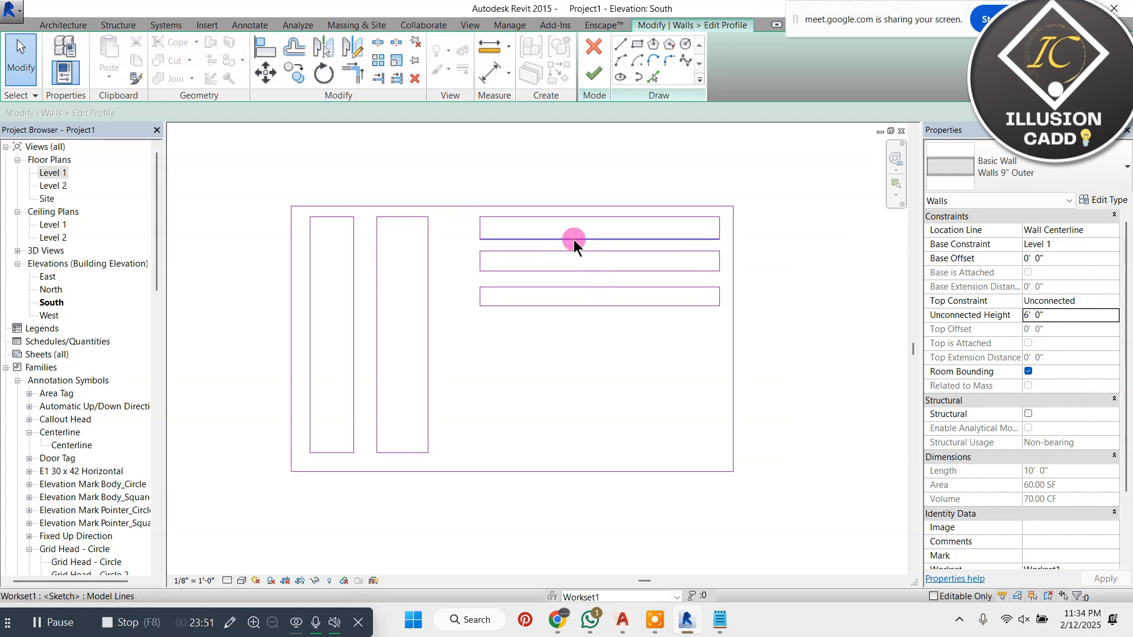
# Step: Finish the profile edit and view the wall with its openings from the back in 3D
pyautogui.click(592, 83)
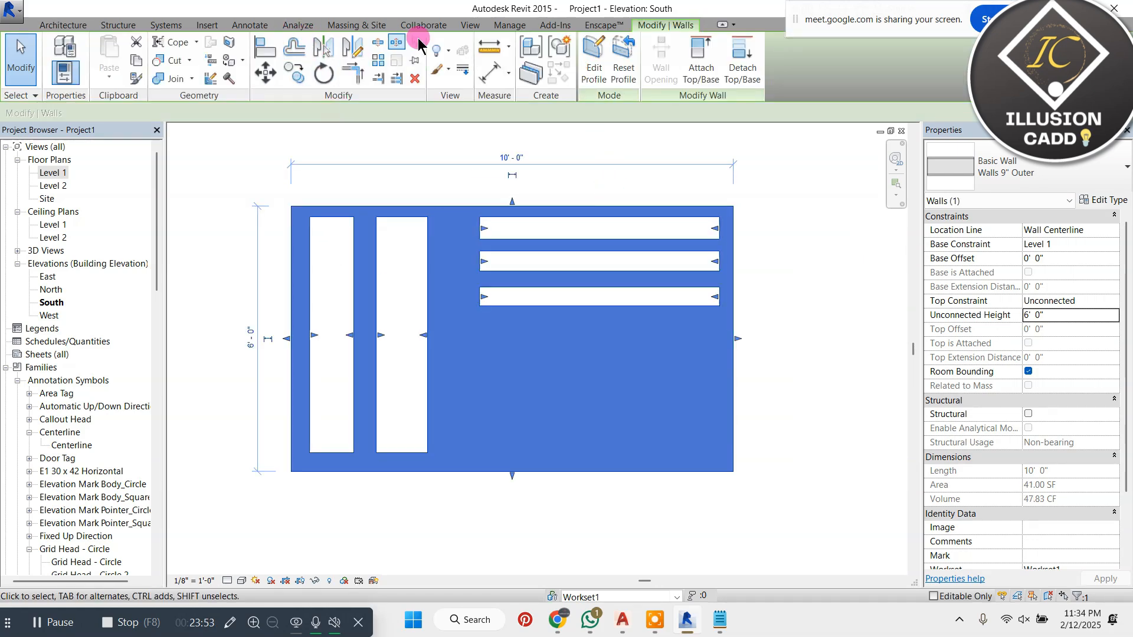
pyautogui.click(470, 25)
pyautogui.click(423, 59)
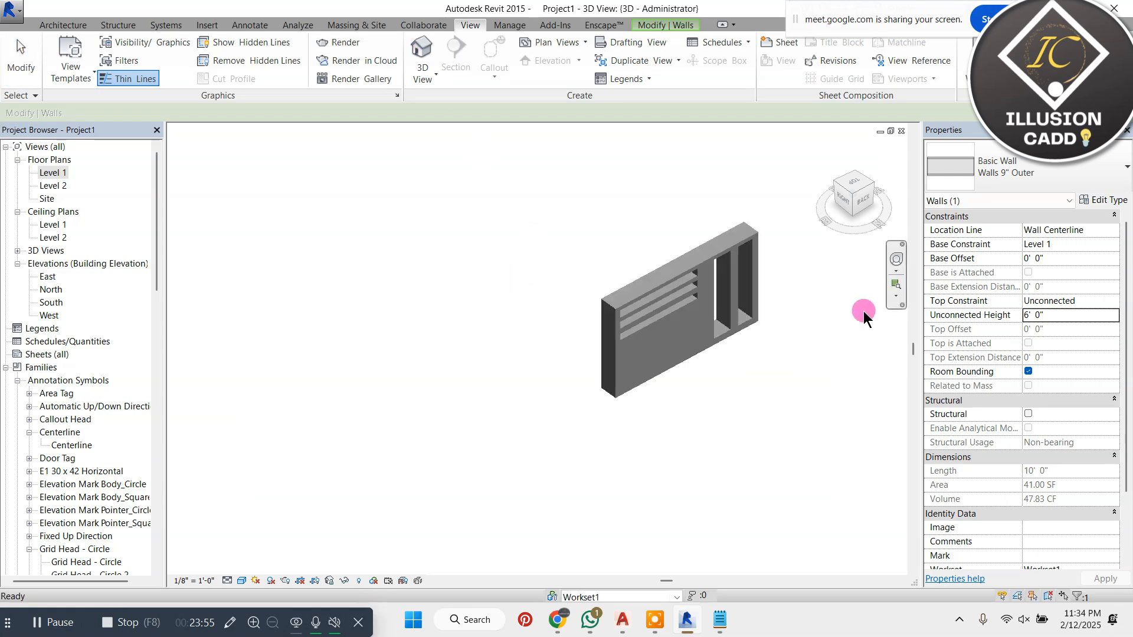
pyautogui.click(842, 212)
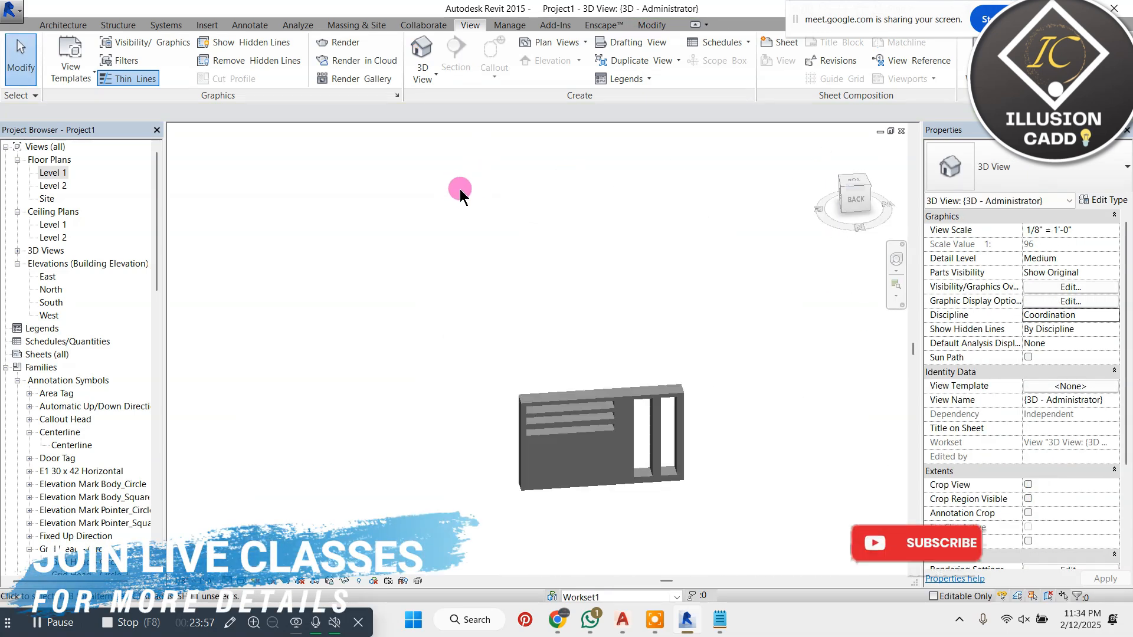
pyautogui.click(855, 194)
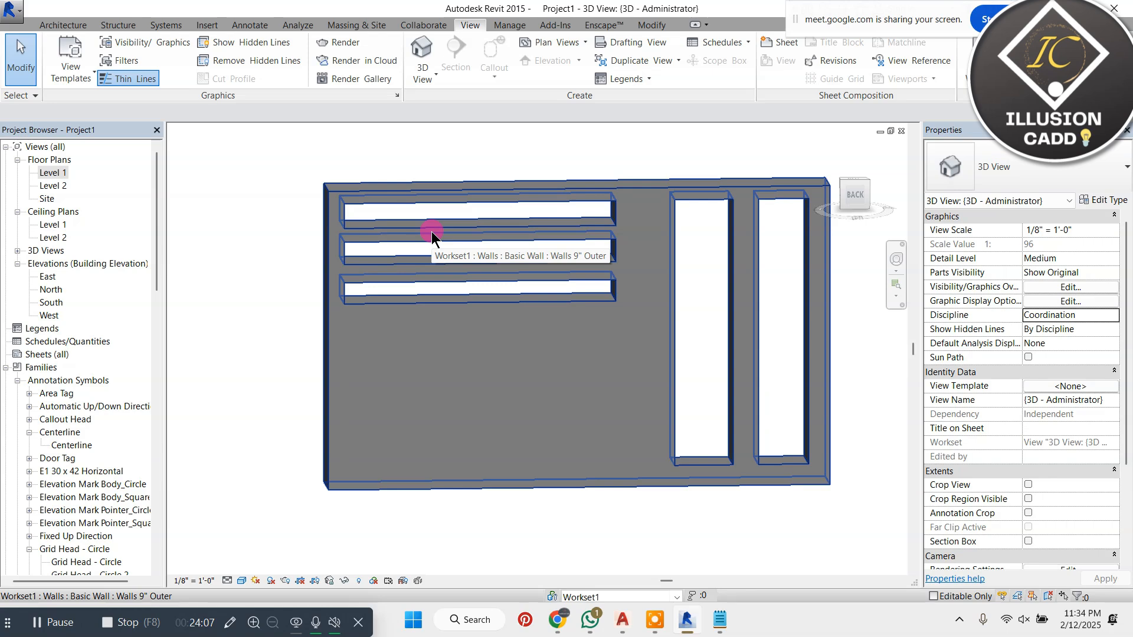
# Step: Reopen the wall's profile in the South elevation and delete all five rectangular openings
pyautogui.click(631, 186)
pyautogui.click(590, 69)
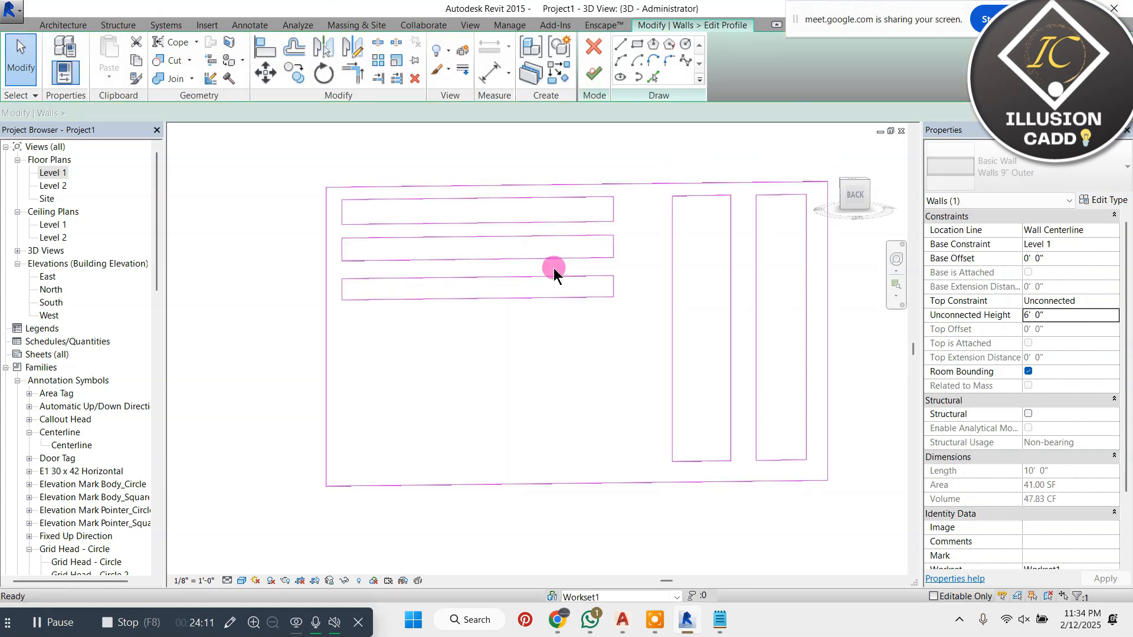
pyautogui.doubleClick(51, 303)
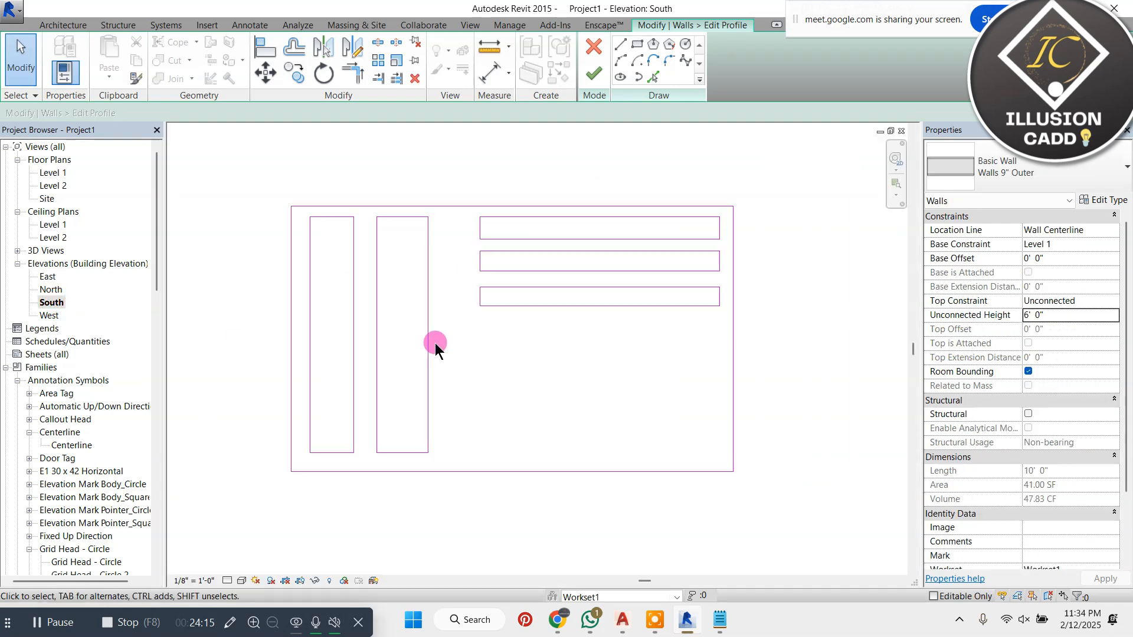
pyautogui.moveTo(305, 186); pyautogui.dragTo(483, 522)
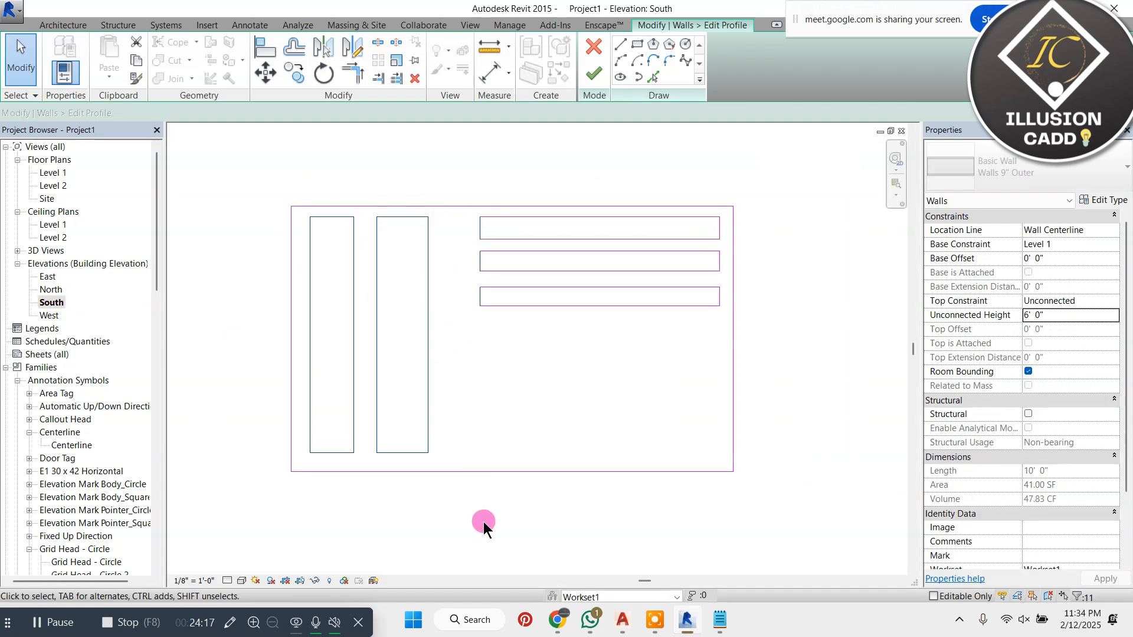
pyautogui.press('Delete')
pyautogui.moveTo(430, 162)
pyautogui.mouseDown()
pyautogui.moveTo(625, 344)
pyautogui.moveTo(750, 419)
pyautogui.mouseUp()
pyautogui.press('Delete')
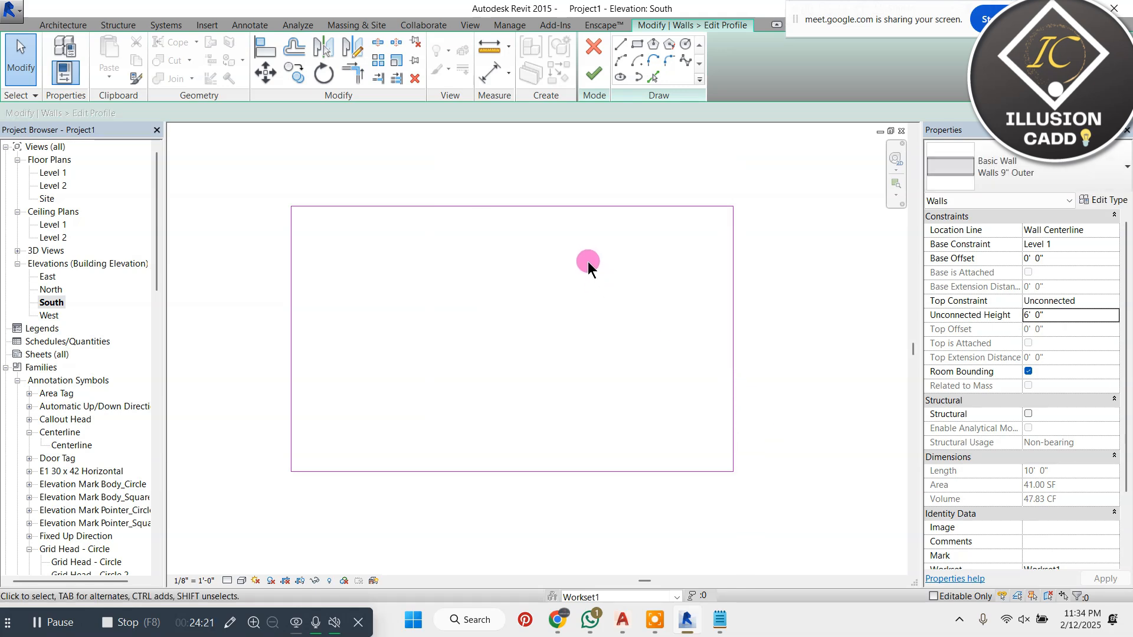
# Step: Replace the profile's top edge with a short horizontal line, a 3'-9" line sloping down about 34°, and a horizontal line beyond the right edge
pyautogui.scroll(-2, 389, 315)
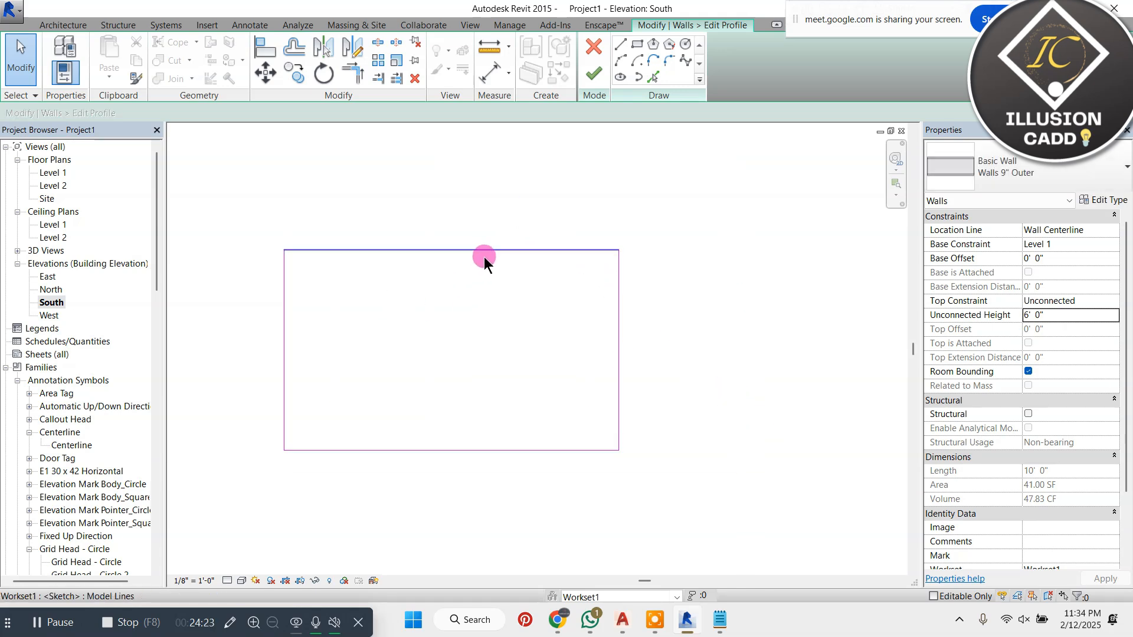
pyautogui.click(504, 250)
pyautogui.click(526, 279)
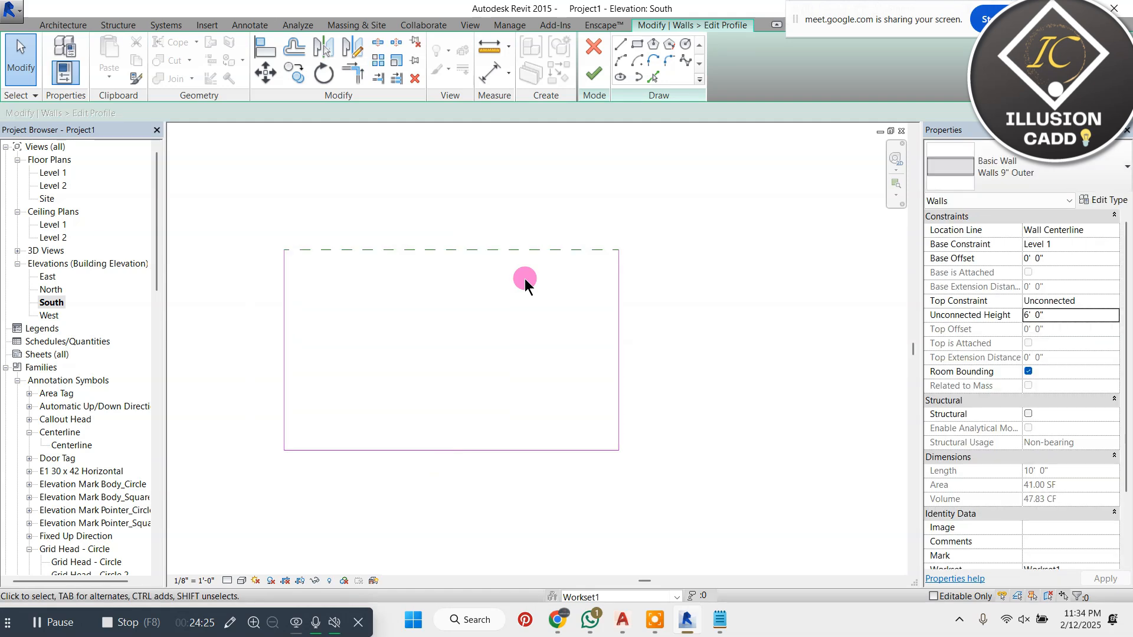
pyautogui.click(619, 43)
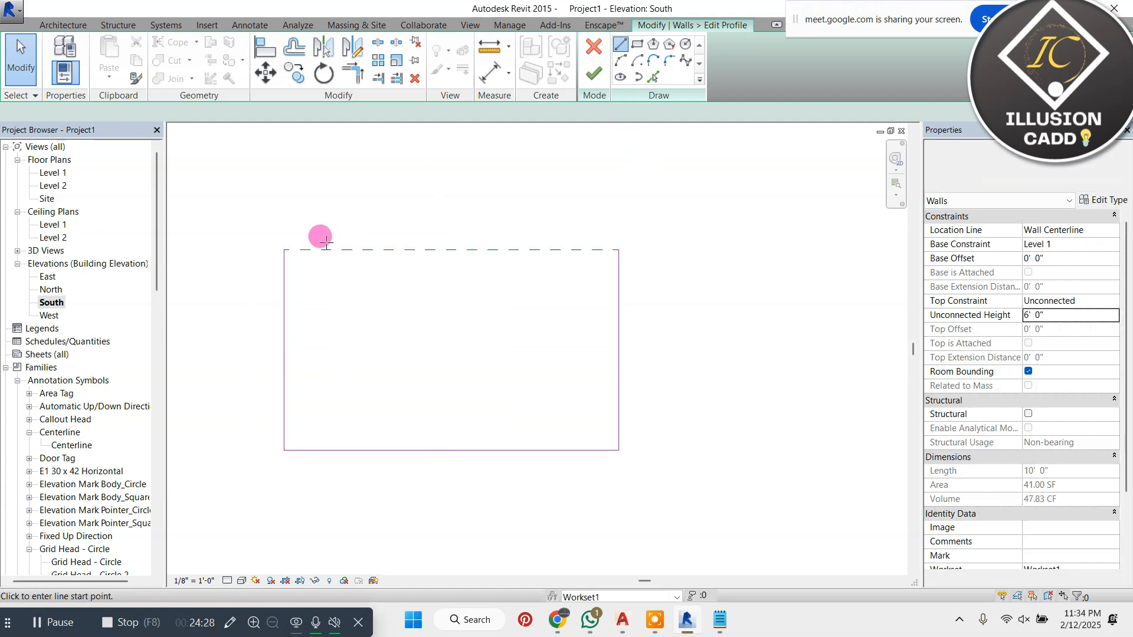
pyautogui.click(416, 250)
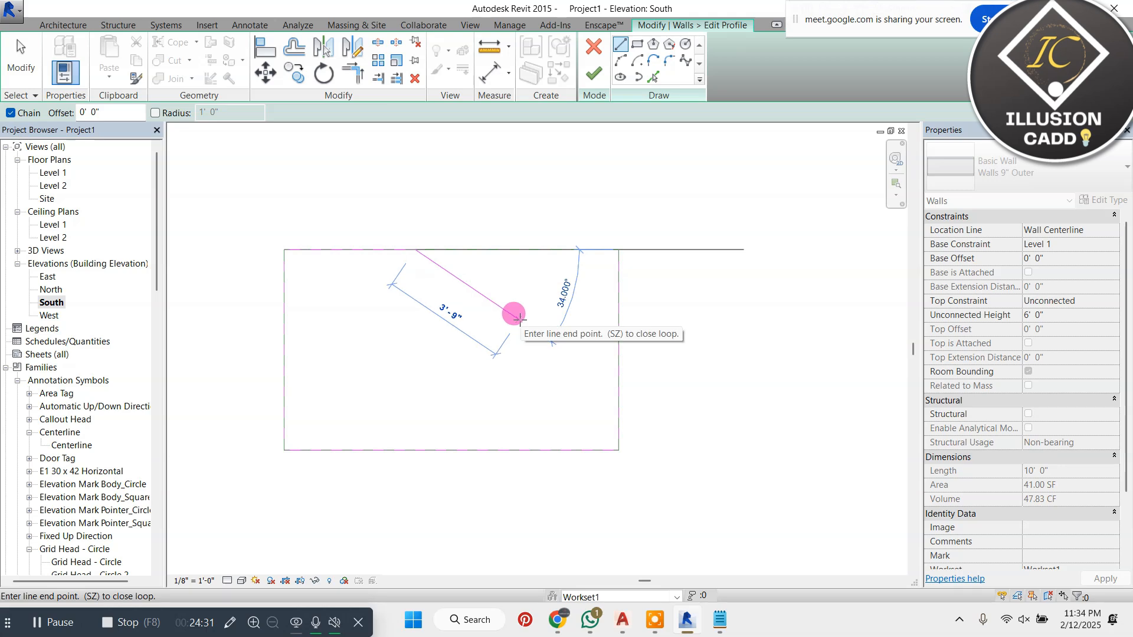
pyautogui.click(517, 319)
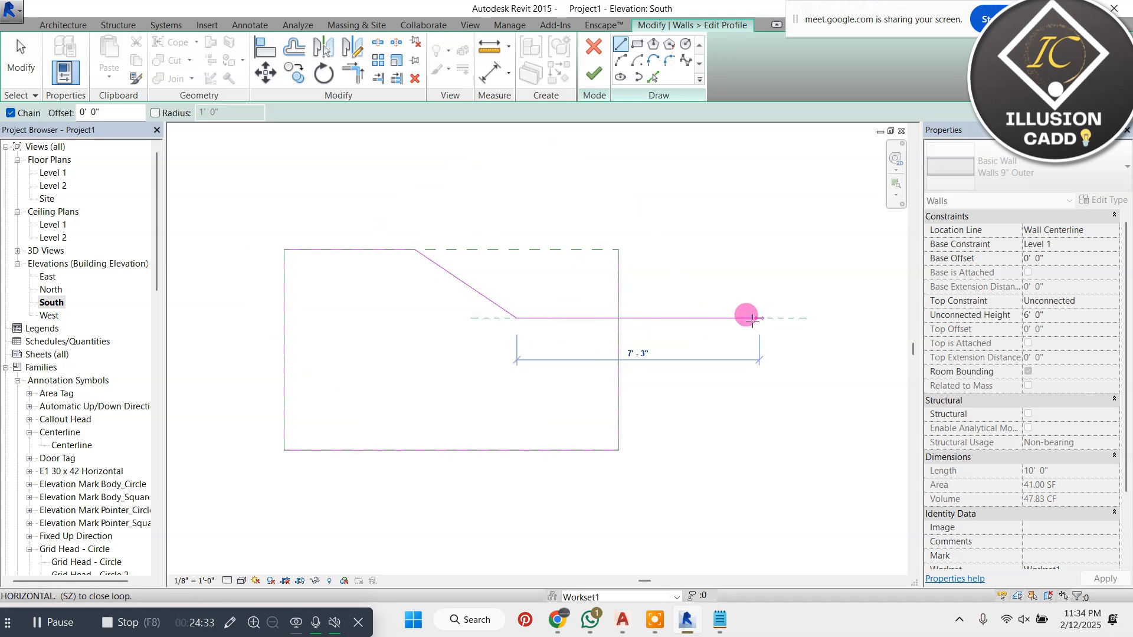
pyautogui.click(740, 320)
pyautogui.scroll(-2, 523, 305)
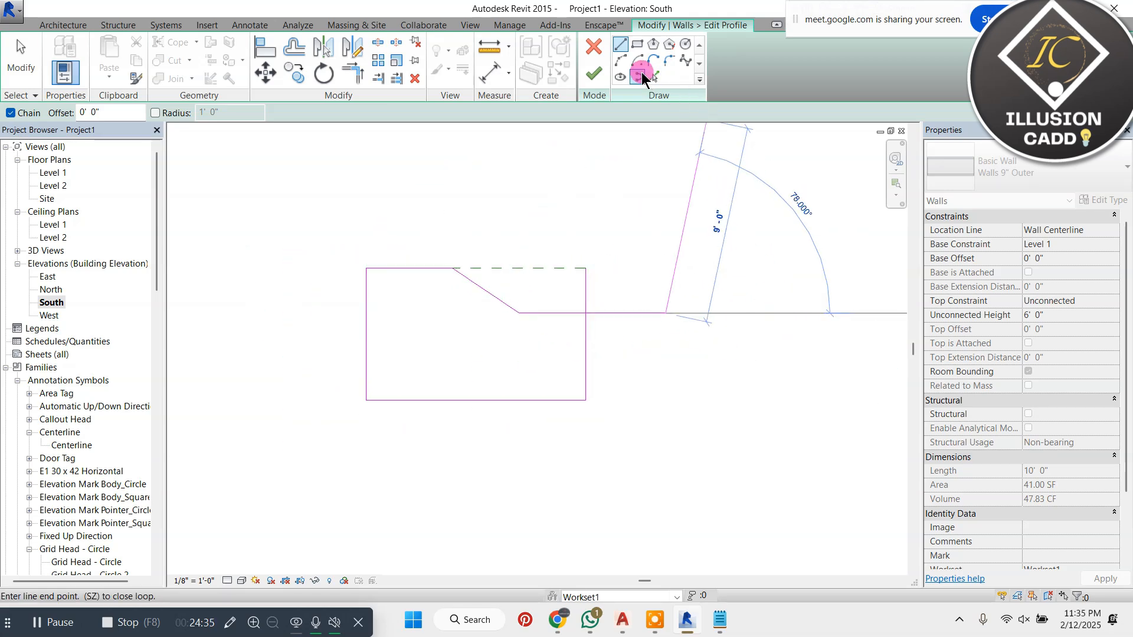
# Step: Extend the outline with a sagging arc about 6'-6" across, a vertical line about 3'-2" and a base line, removing the old right edge
pyautogui.click(621, 60)
pyautogui.click(803, 331)
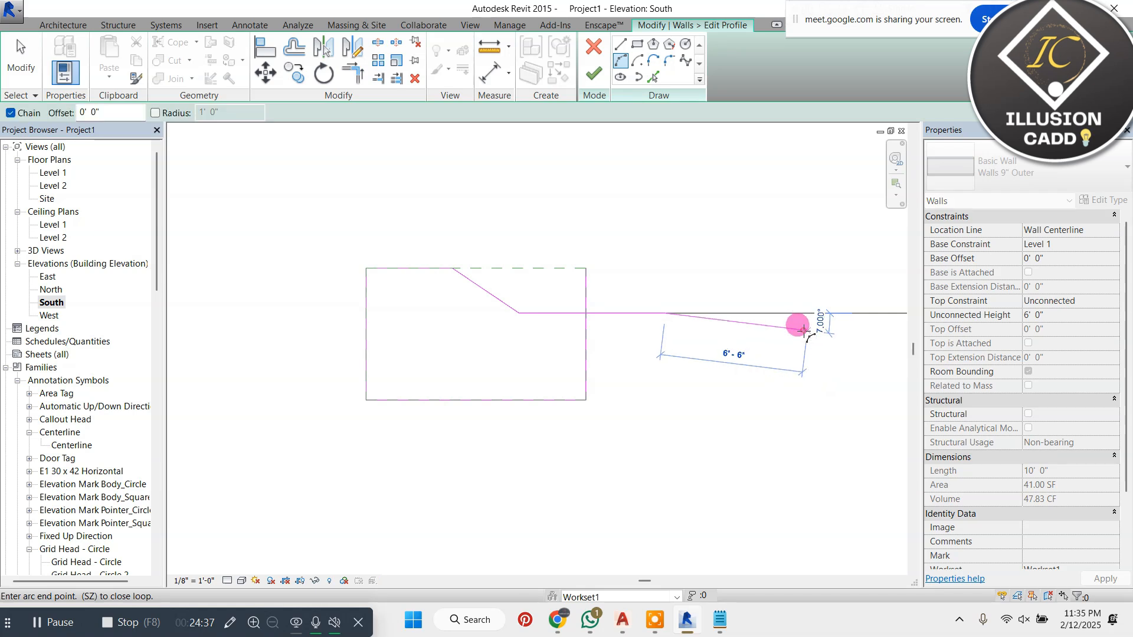
pyautogui.click(759, 335)
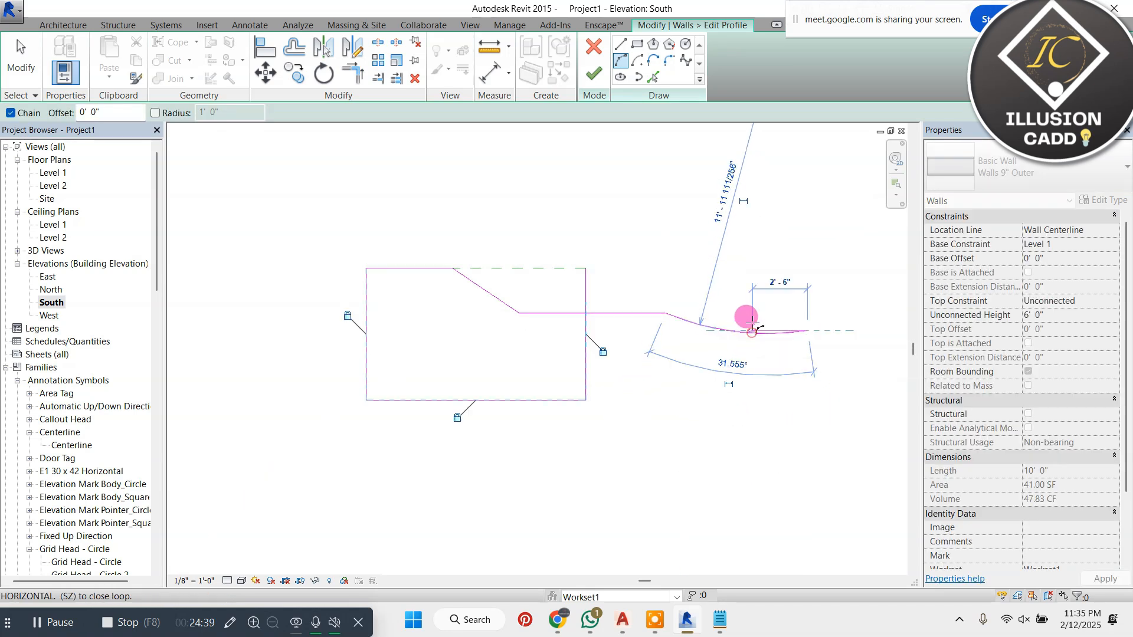
pyautogui.click(624, 46)
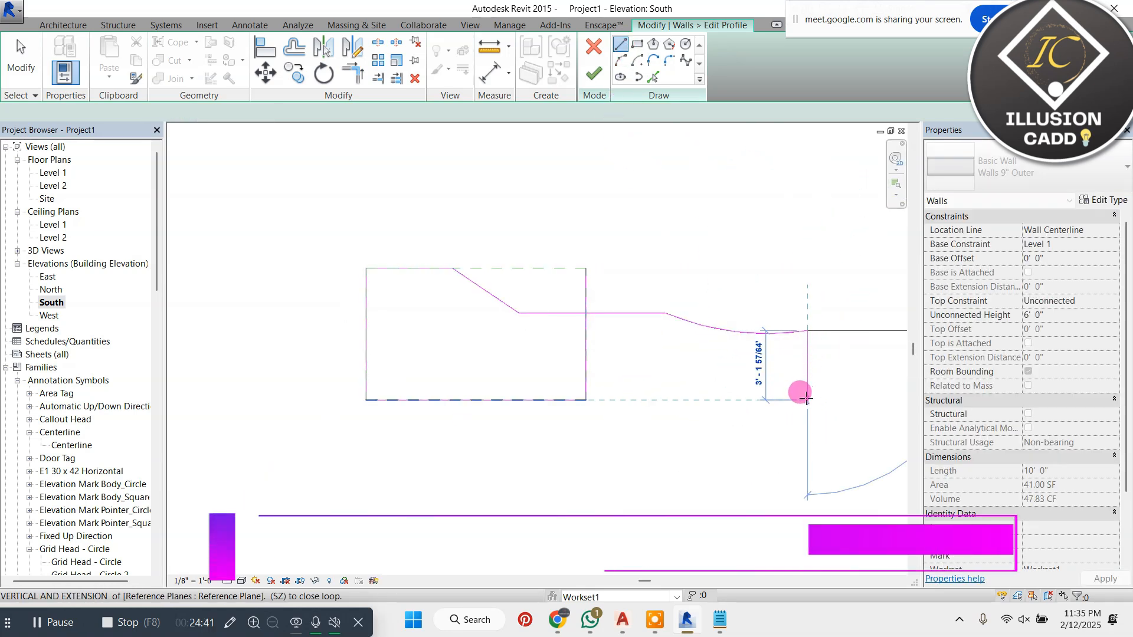
pyautogui.click(806, 398)
pyautogui.click(586, 400)
pyautogui.press('Escape')
pyautogui.press('Escape')
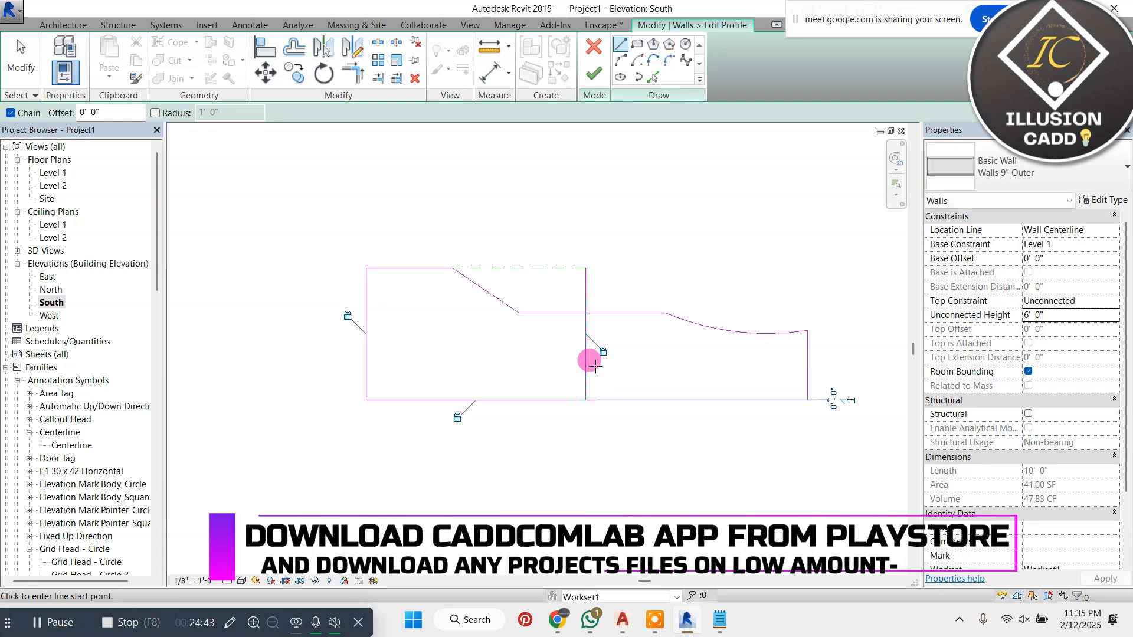
pyautogui.click(589, 352)
pyautogui.press('Delete')
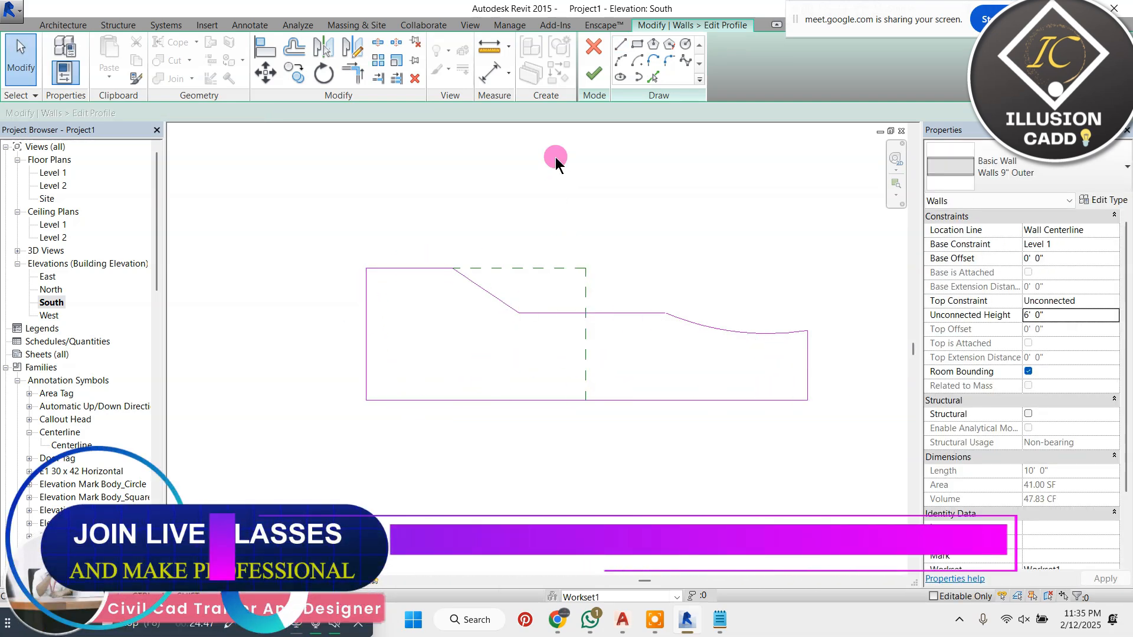
# Step: Finish the profile edit and view the reshaped wall from behind at a slight angle in 3D
pyautogui.click(594, 74)
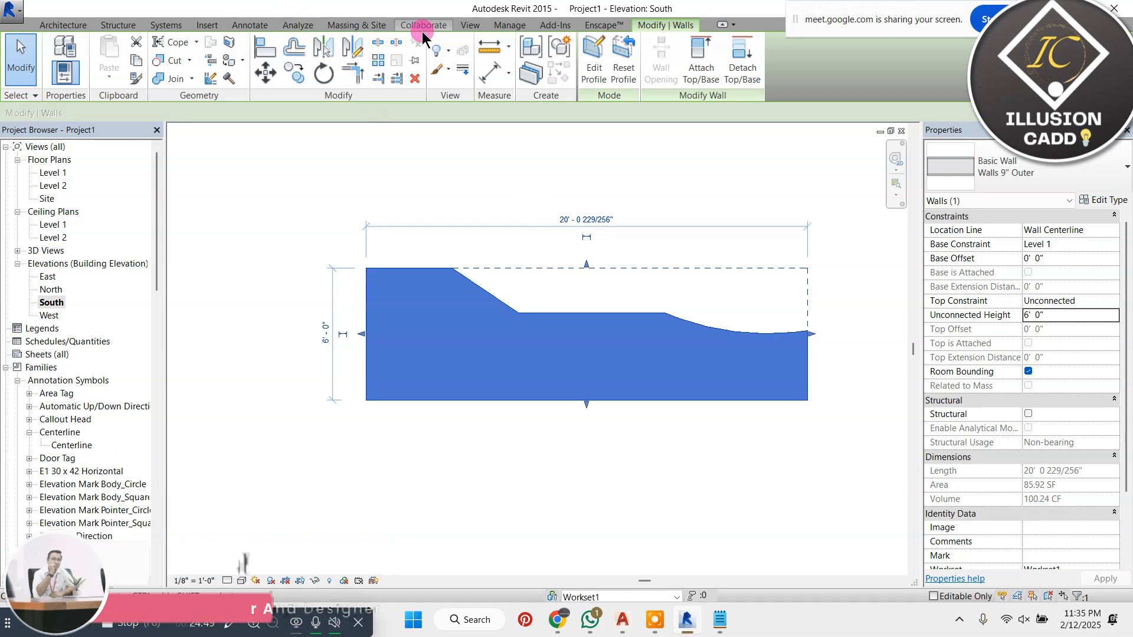
pyautogui.click(432, 46)
pyautogui.scroll(-4, 667, 314)
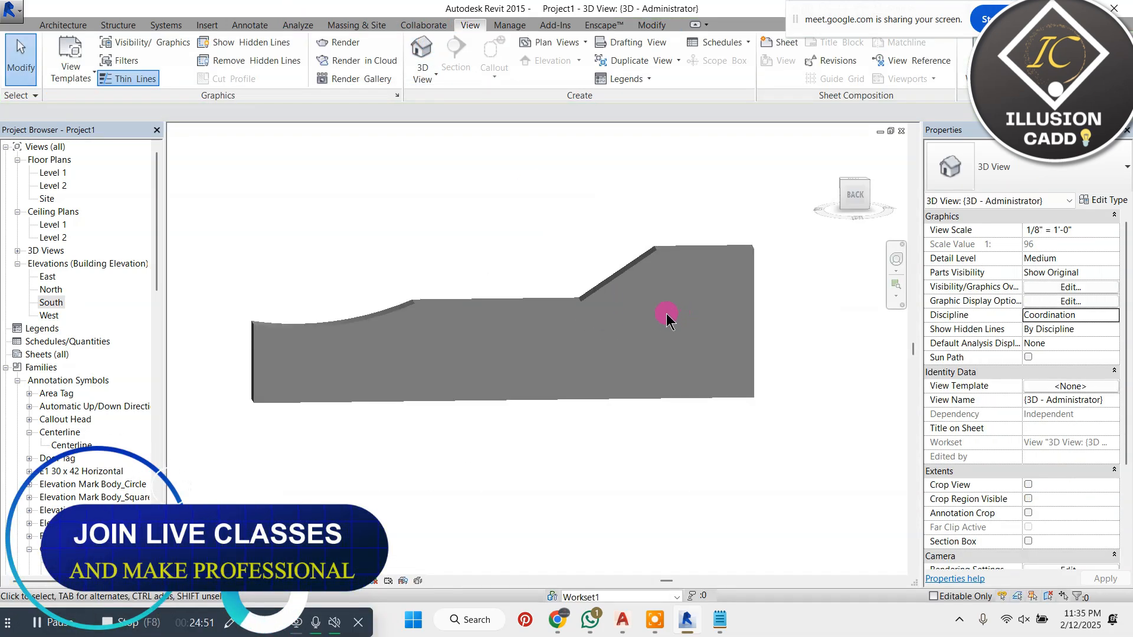
pyautogui.scroll(2, 514, 239)
pyautogui.moveTo(854, 192); pyautogui.dragTo(887, 177)
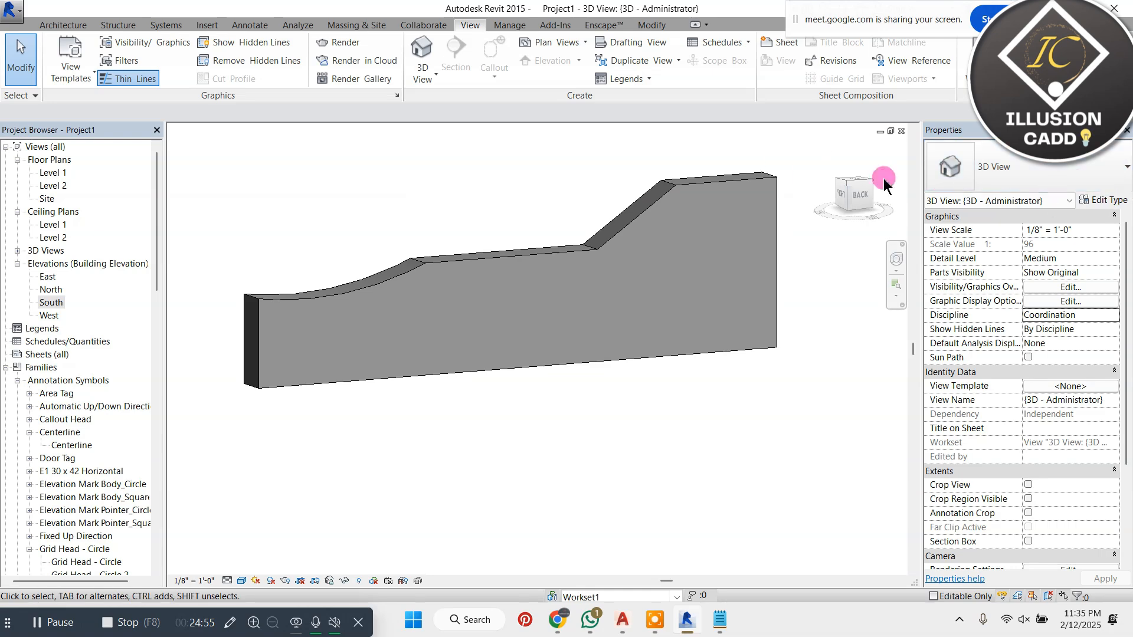
# Step: Set the middle structure layer of the Walls 9" Outer type to 4" thick
pyautogui.click(769, 173)
pyautogui.click(1103, 201)
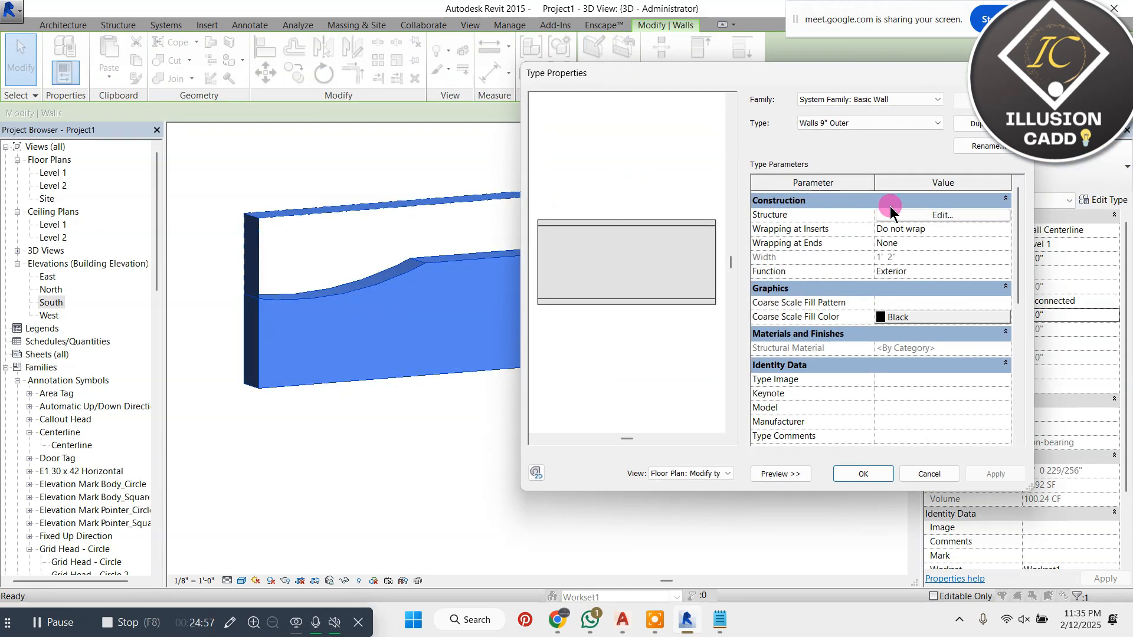
pyautogui.click(984, 215)
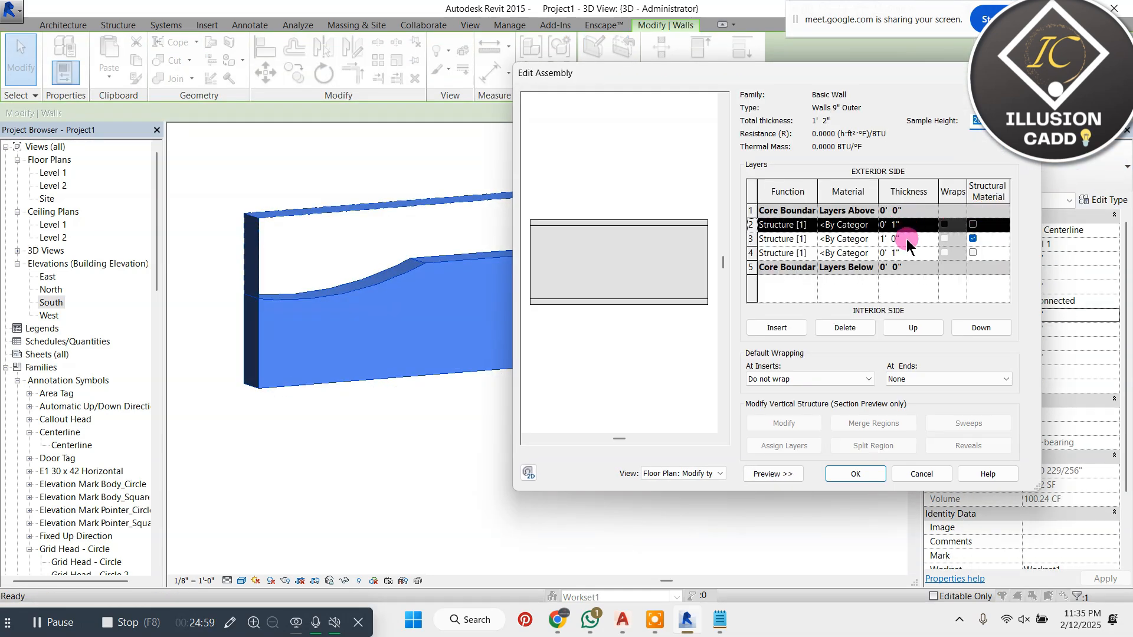
pyautogui.click(906, 239)
pyautogui.write('4')
pyautogui.press('Tab')
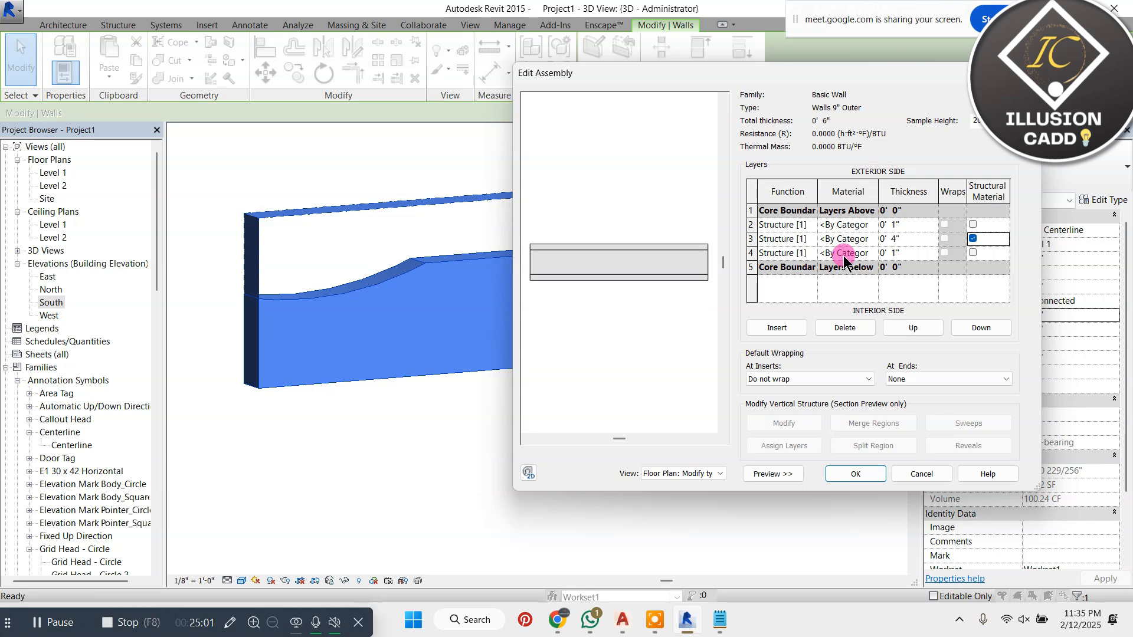
pyautogui.click(856, 474)
pyautogui.click(872, 473)
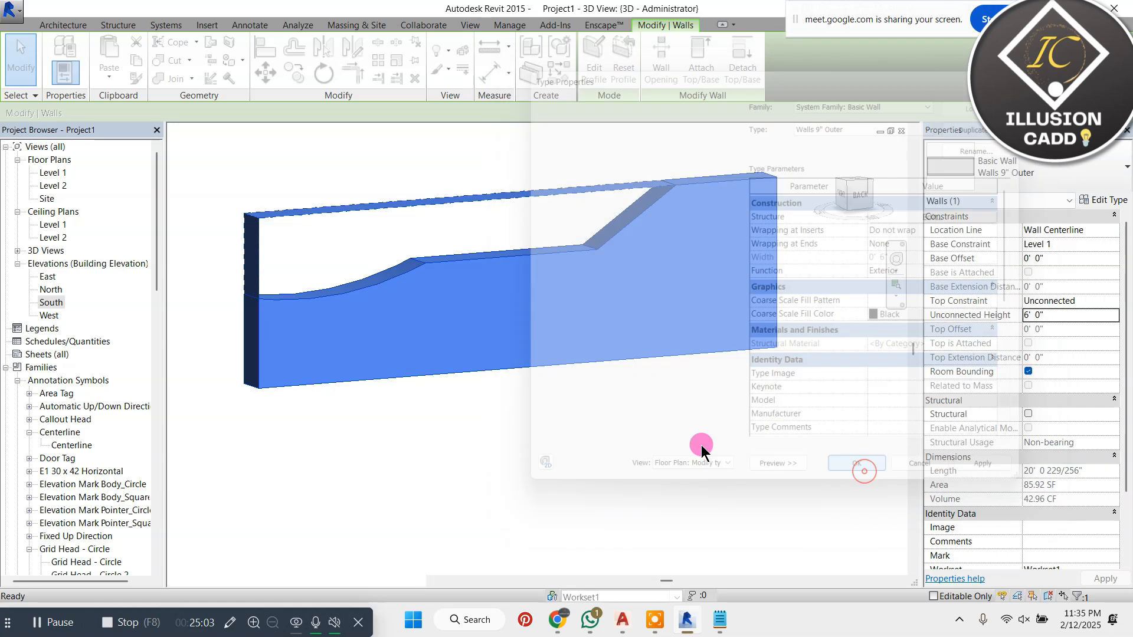
pyautogui.click(638, 372)
# Step: Start editing the reshaped wall's profile again from the 3D view
pyautogui.scroll(1, 582, 218)
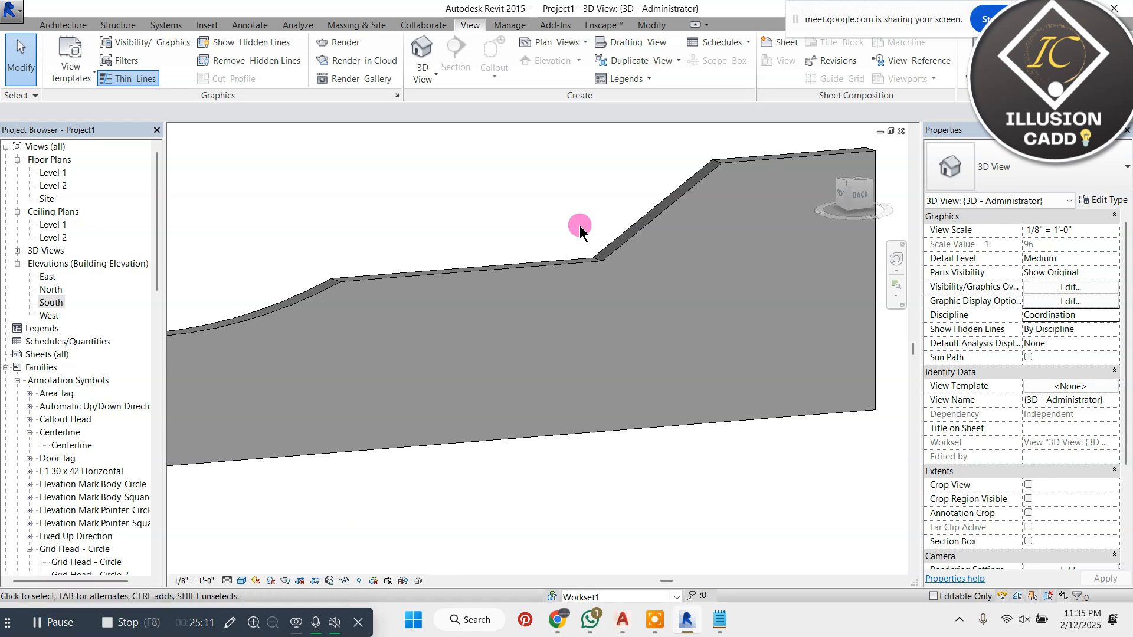
pyautogui.scroll(-2, 574, 280)
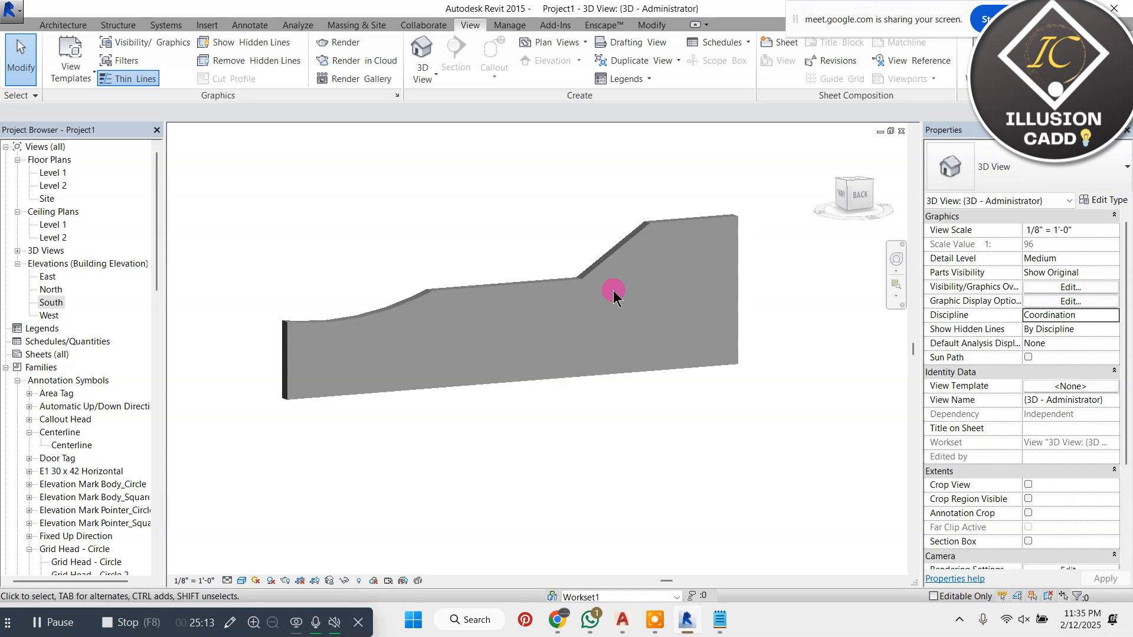
pyautogui.click(660, 230)
pyautogui.click(592, 77)
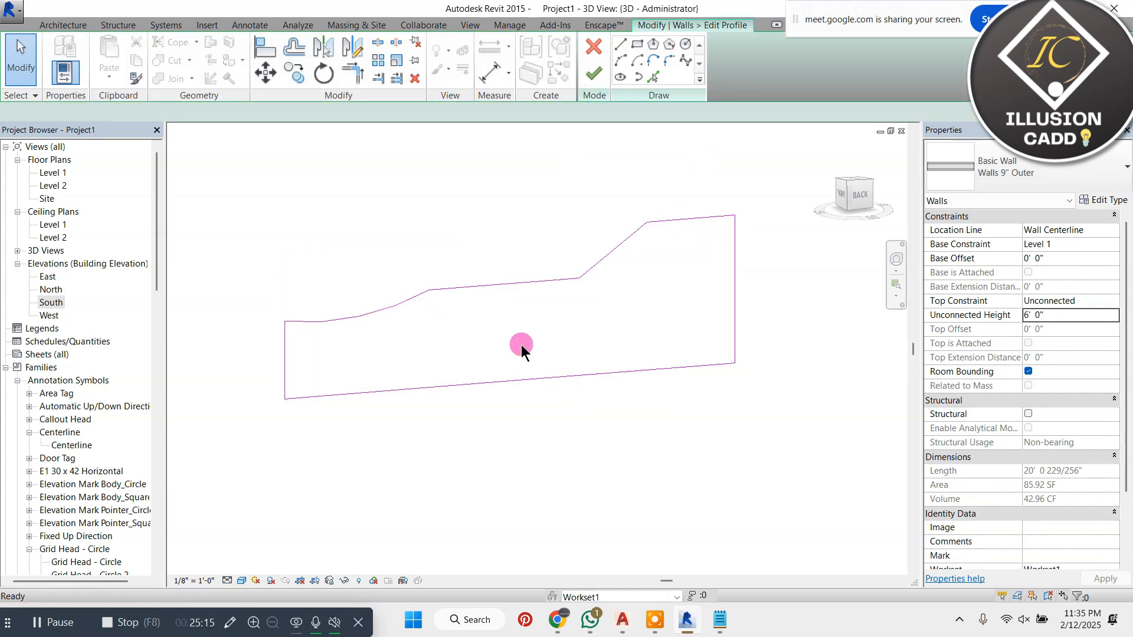
# Step: Open the South elevation and delete the upper outline and right edge of the wall profile
pyautogui.click(4, 368)
pyautogui.click(29, 321)
pyautogui.doubleClick(47, 303)
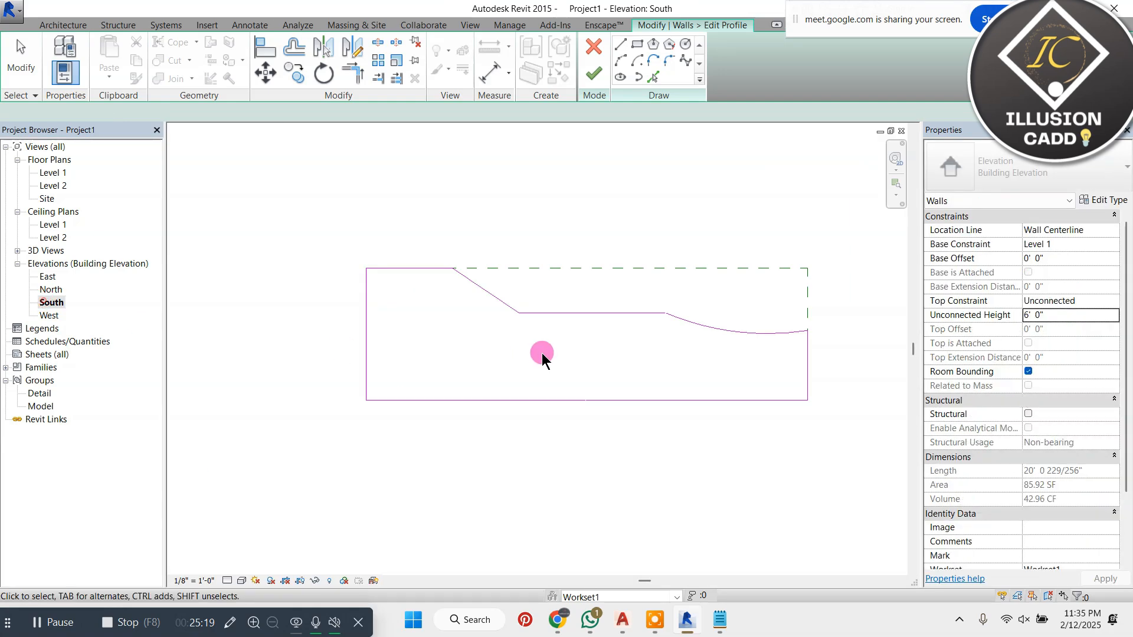
pyautogui.moveTo(855, 239)
pyautogui.mouseDown()
pyautogui.moveTo(645, 319)
pyautogui.moveTo(439, 359)
pyautogui.mouseUp()
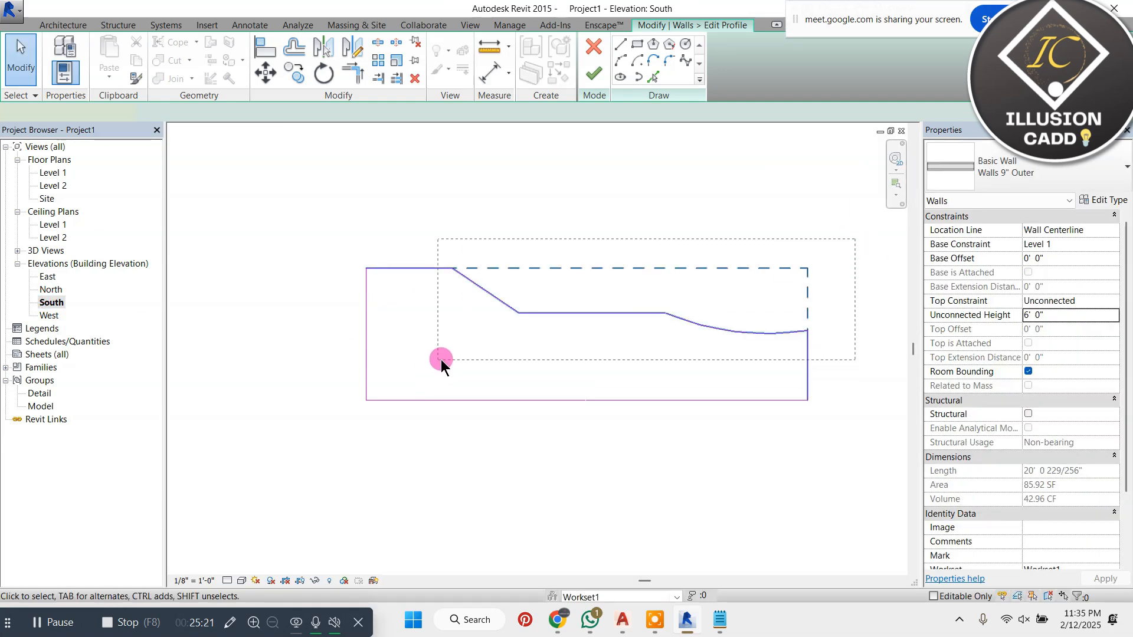
pyautogui.press('Delete')
# Step: Draw a vertical right edge about 18'-6" high from the base corner and extend the left edge to the same height
pyautogui.scroll(-2, 469, 443)
pyautogui.click(620, 44)
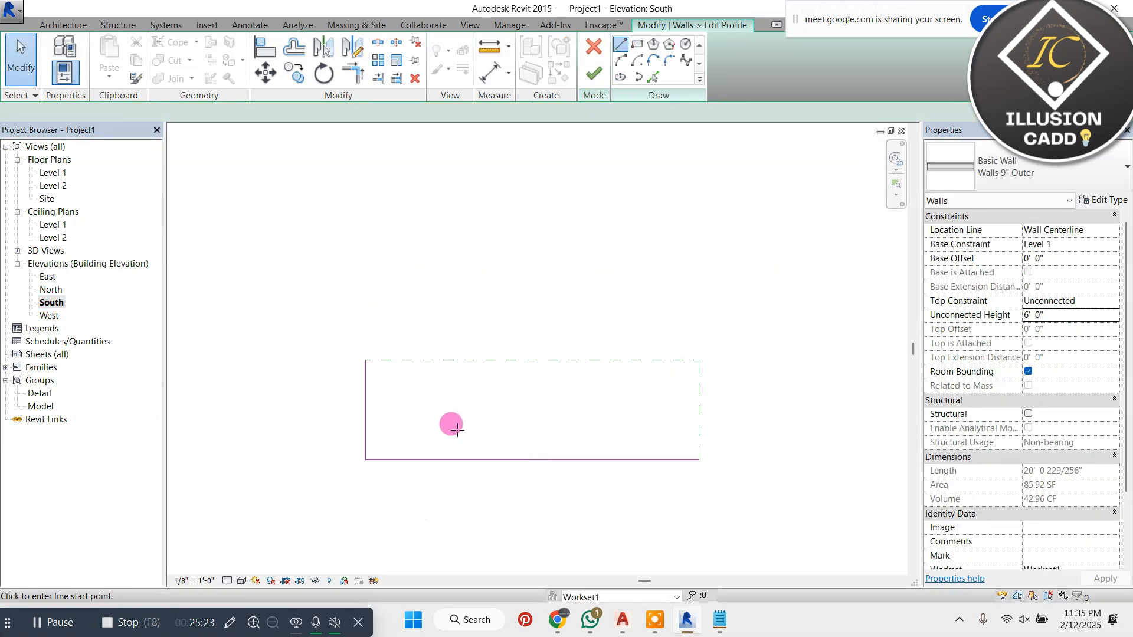
pyautogui.click(698, 457)
pyautogui.click(700, 150)
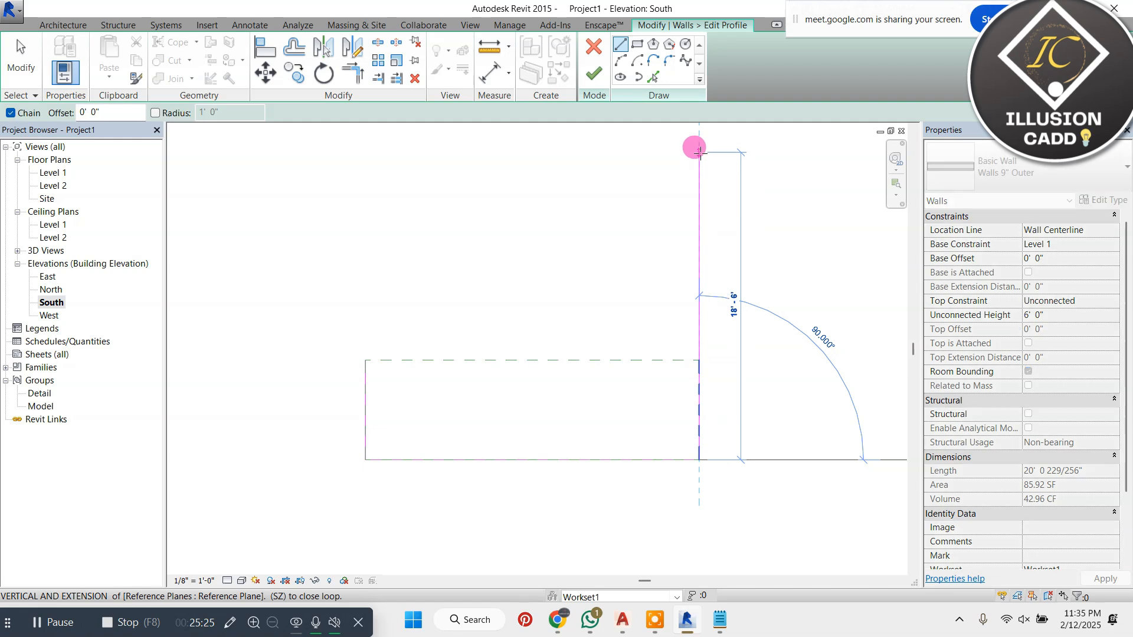
pyautogui.click(366, 359)
pyautogui.scroll(-1, 367, 360)
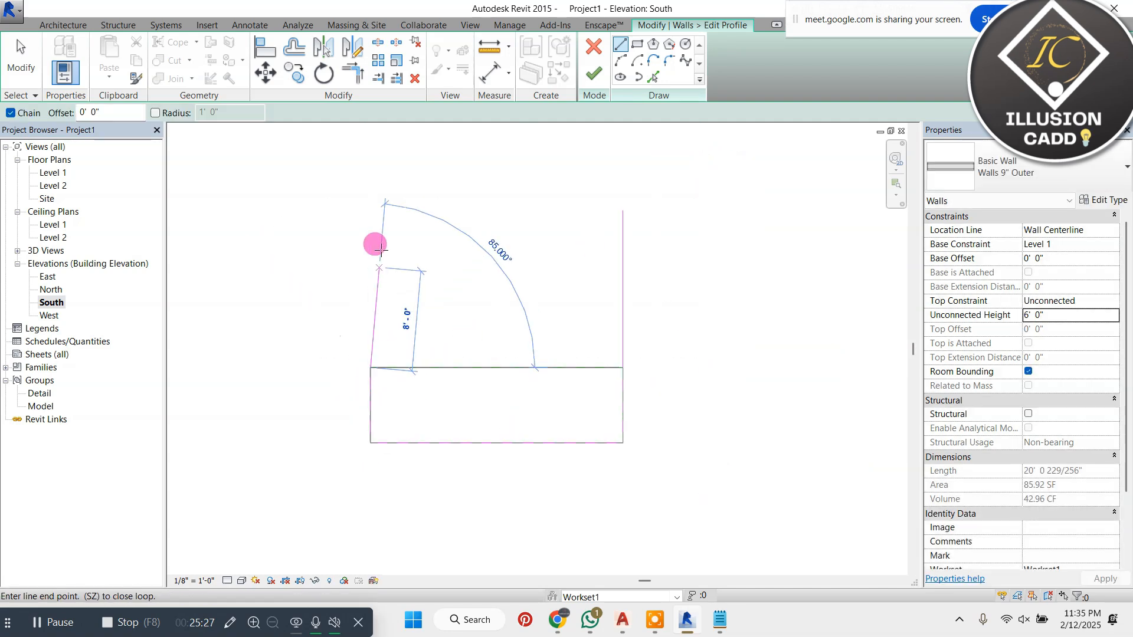
pyautogui.click(374, 210)
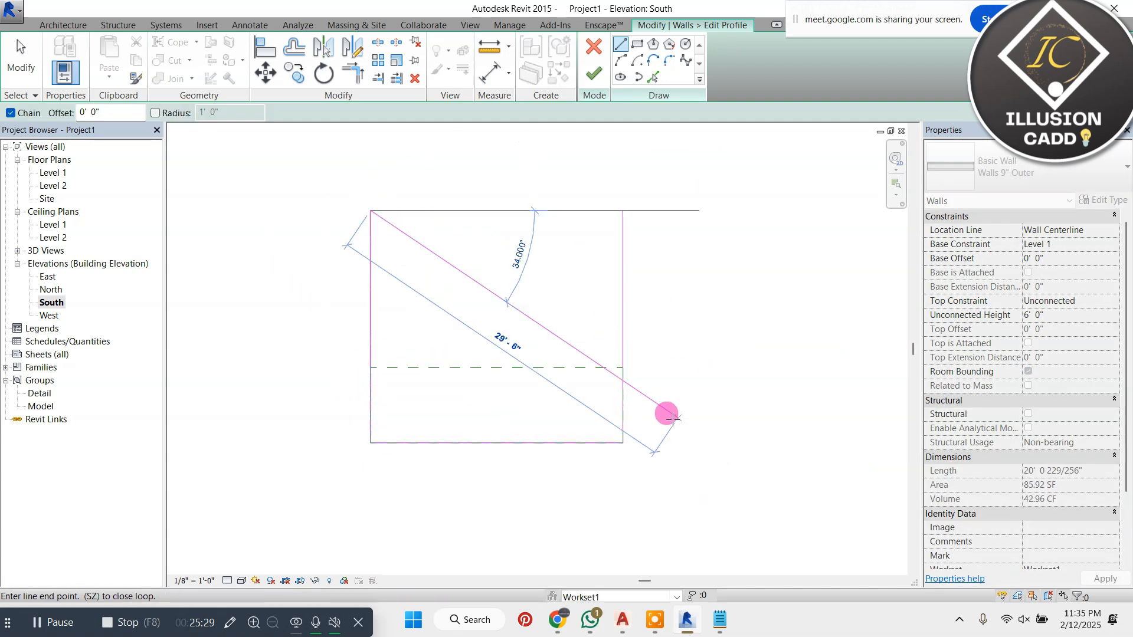
# Step: Add a short horizontal ledge inward from the left edge's upper end, followed by a vertical line about 1'-6" high
pyautogui.scroll(-1, 674, 413)
pyautogui.scroll(2, 547, 250)
pyautogui.click(433, 312)
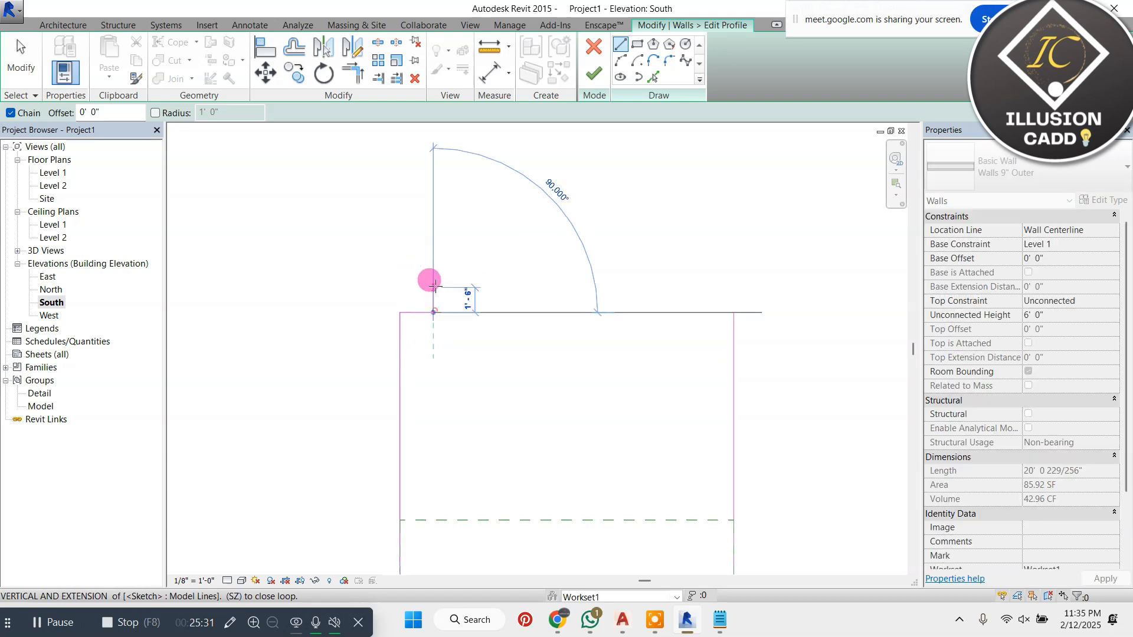
pyautogui.click(433, 288)
pyautogui.press('Escape')
pyautogui.press('Escape')
# Step: Mirror the ledge and its short vertical line to the right edge about the vertical axis through the base midpoint
pyautogui.scroll(-1, 459, 235)
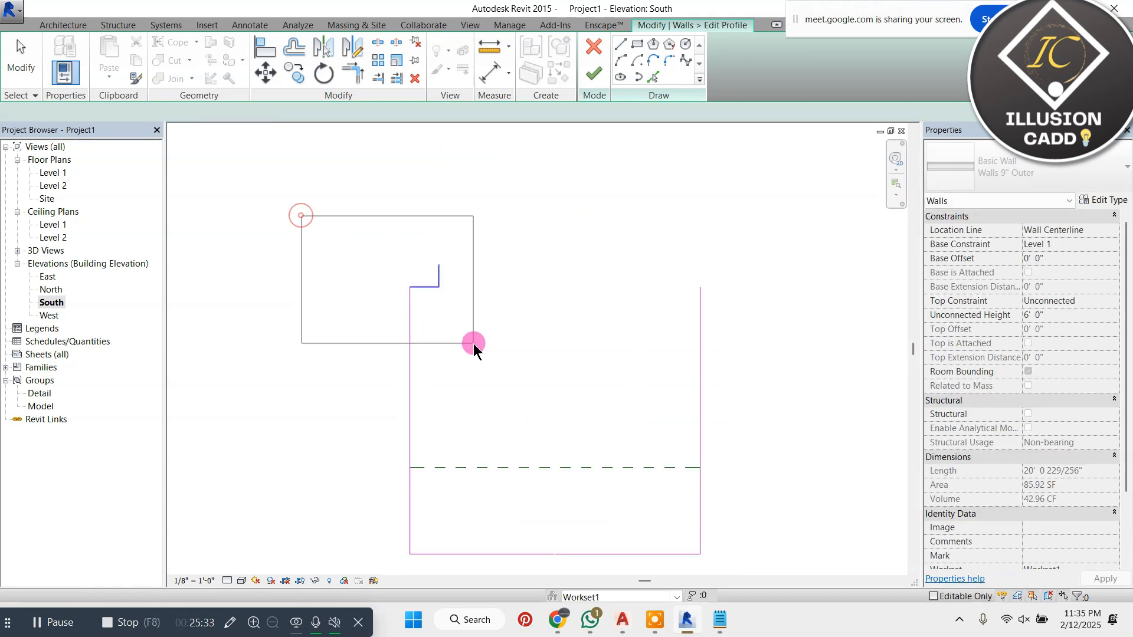
pyautogui.moveTo(473, 344); pyautogui.dragTo(473, 343)
pyautogui.click(352, 46)
pyautogui.scroll(-1, 563, 317)
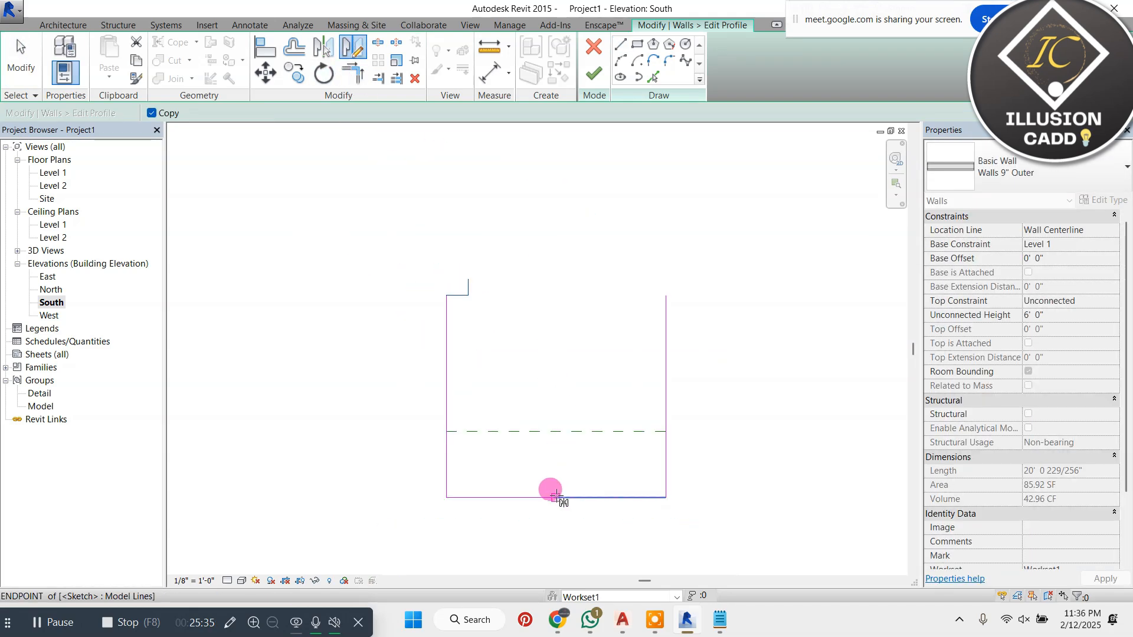
pyautogui.click(556, 496)
pyautogui.click(551, 374)
pyautogui.scroll(1, 592, 210)
pyautogui.press('Escape')
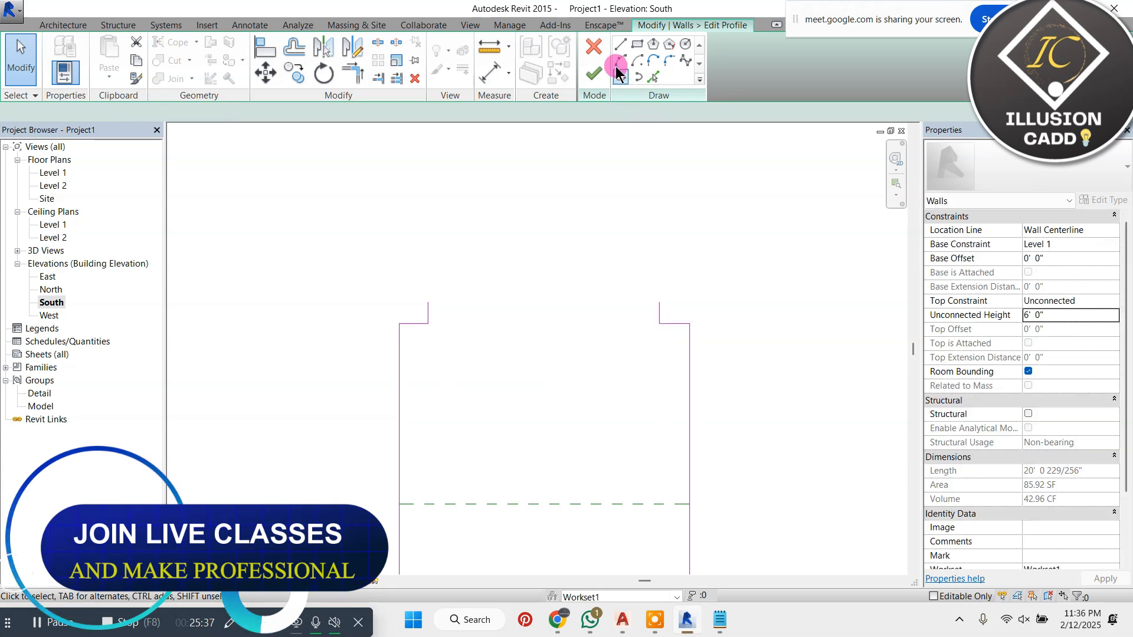
# Step: Close the outline with two inward-curving arcs rising from the short vertical lines to a central peak about 11' from the left one
pyautogui.click(619, 62)
pyautogui.click(426, 301)
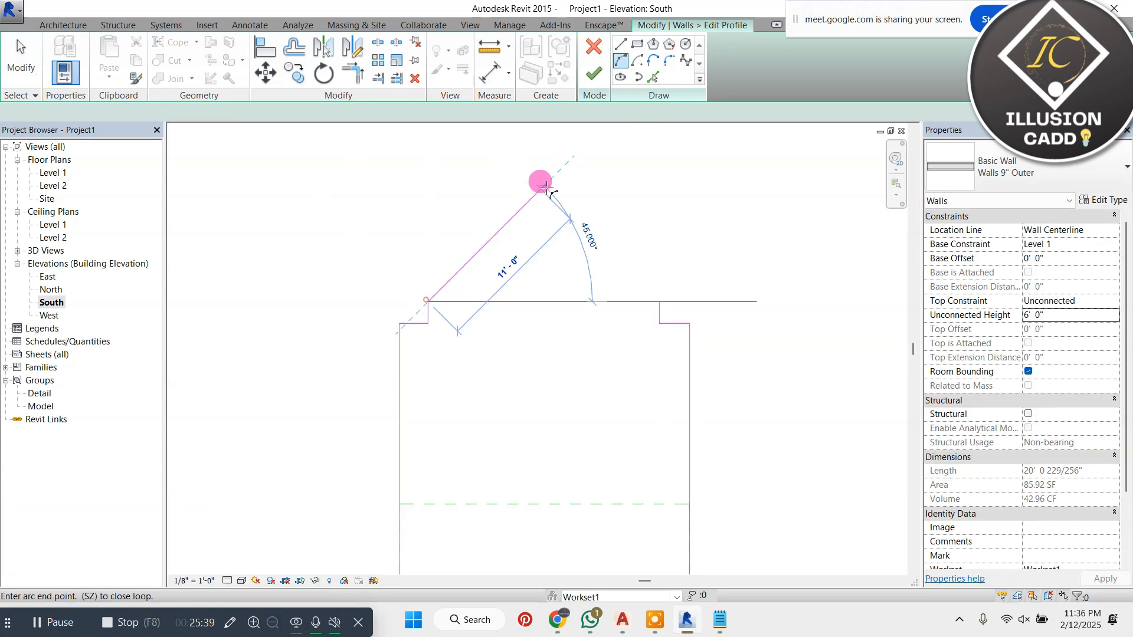
pyautogui.click(550, 179)
pyautogui.click(523, 216)
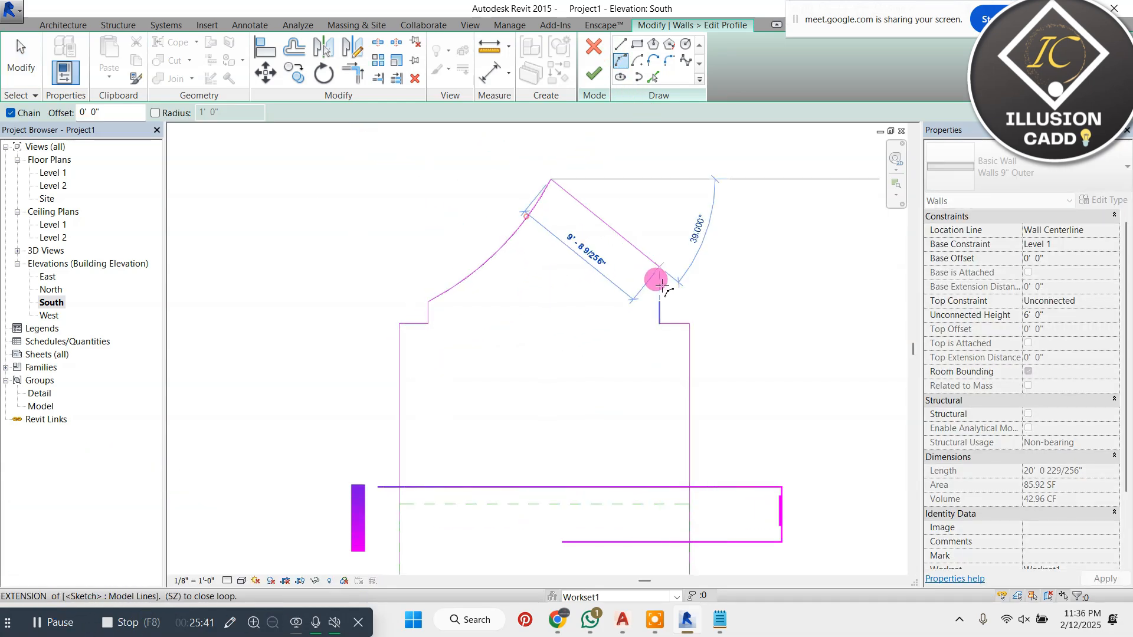
pyautogui.click(660, 302)
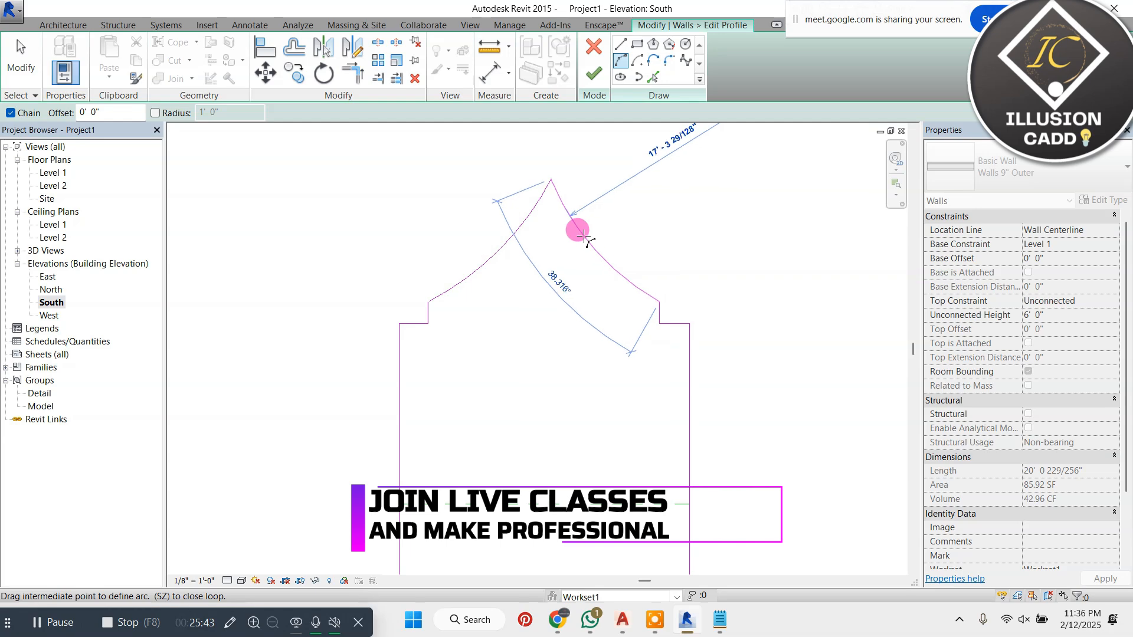
pyautogui.click(585, 236)
# Step: Finish the profile edit and view the pointed wall in 3D
pyautogui.click(594, 73)
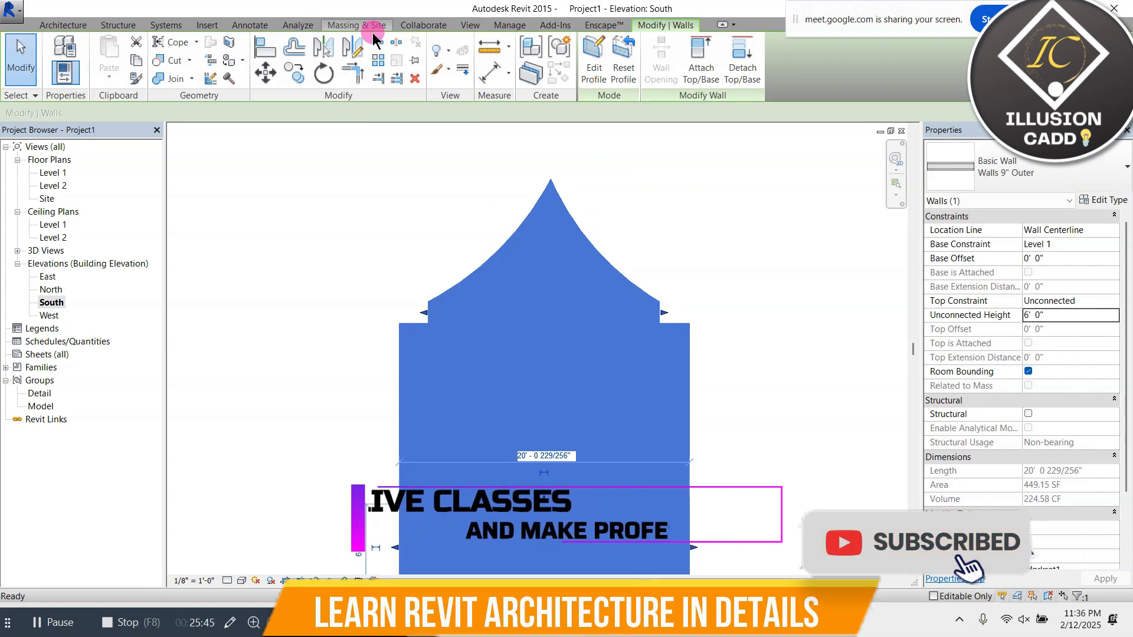
pyautogui.click(467, 30)
pyautogui.click(423, 48)
pyautogui.scroll(-4, 641, 401)
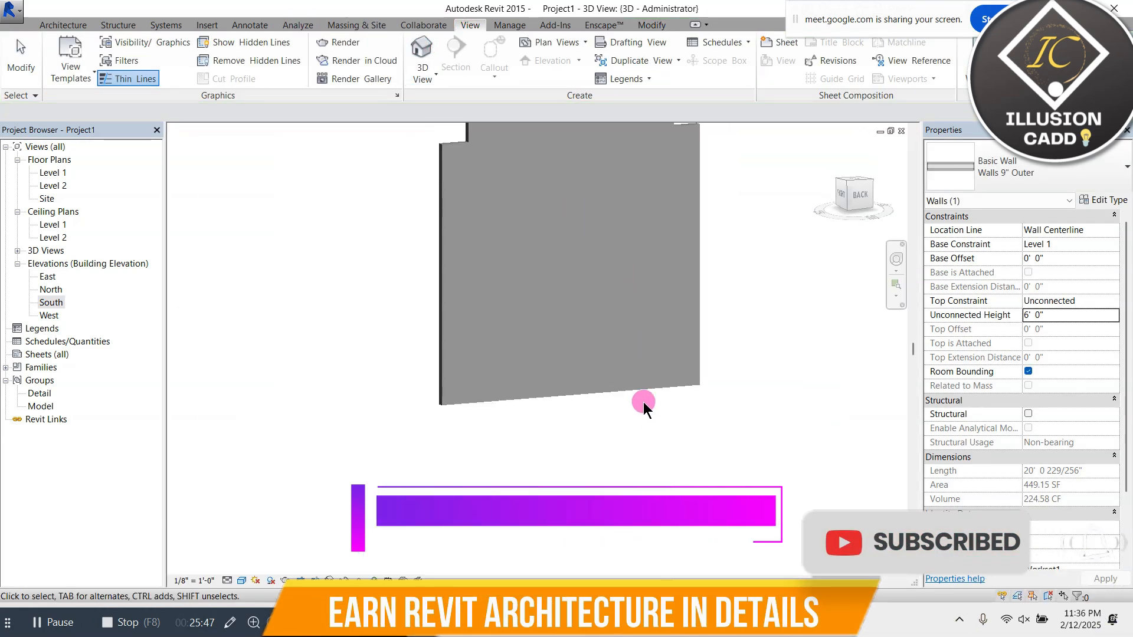
pyautogui.scroll(2, 691, 219)
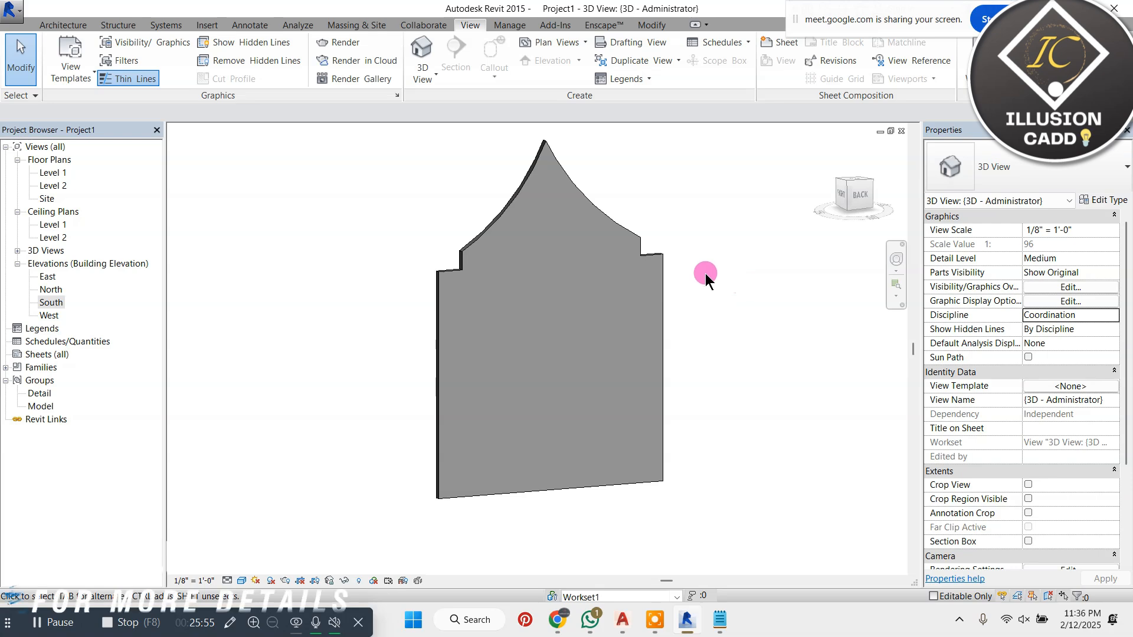
# Step: Start editing the pointed wall's profile again and open it in the South elevation
pyautogui.click(645, 251)
pyautogui.click(593, 59)
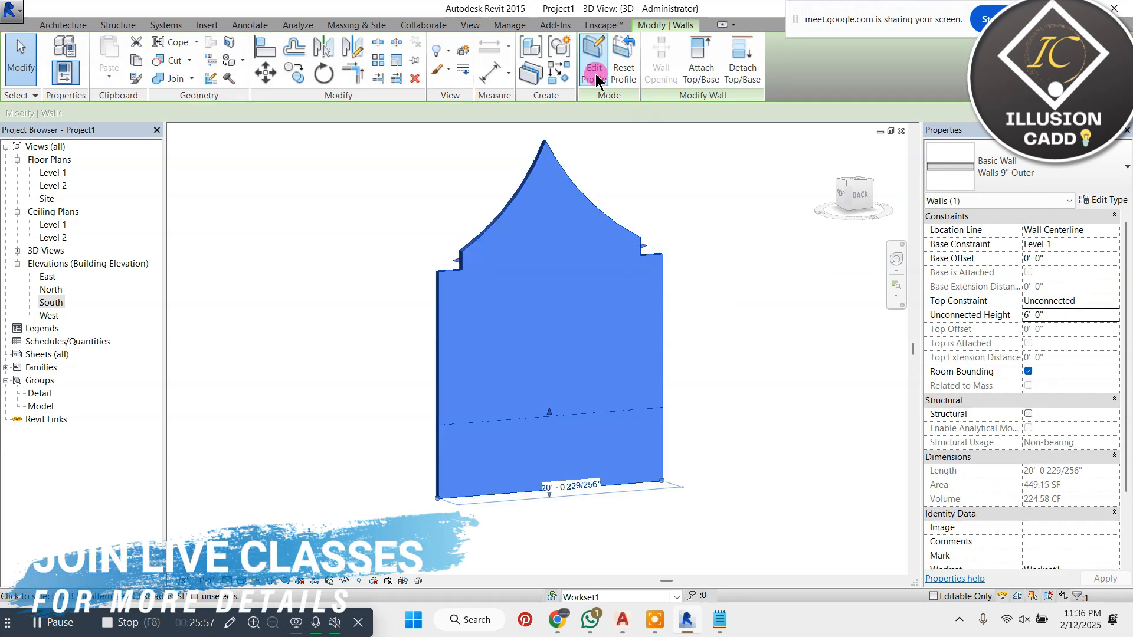
pyautogui.click(51, 302)
pyautogui.doubleClick(52, 303)
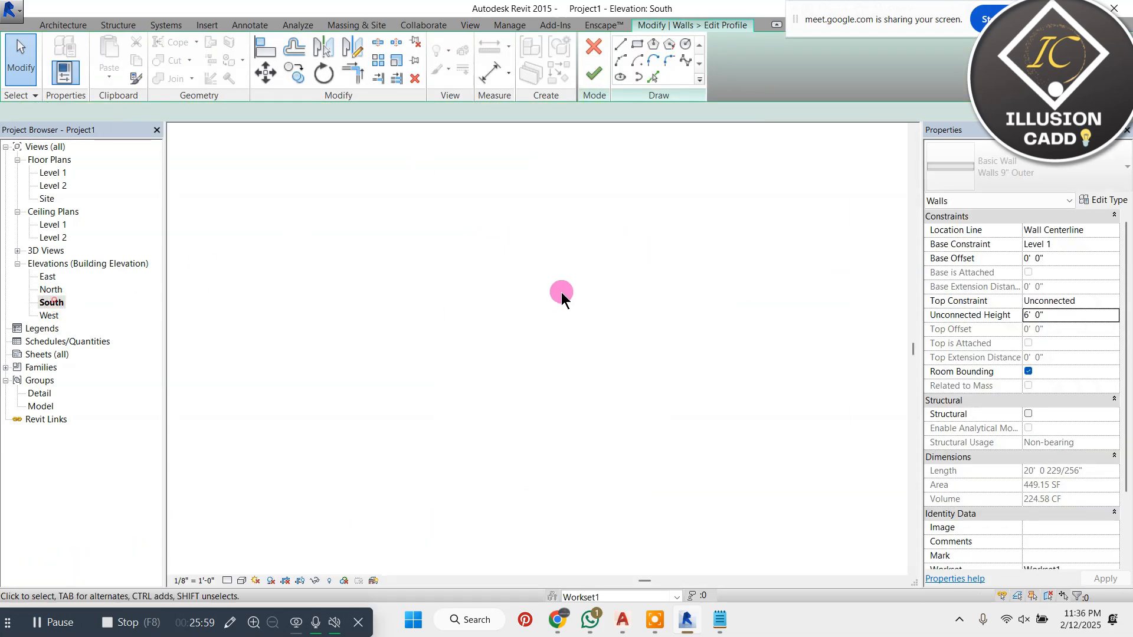
pyautogui.click(624, 51)
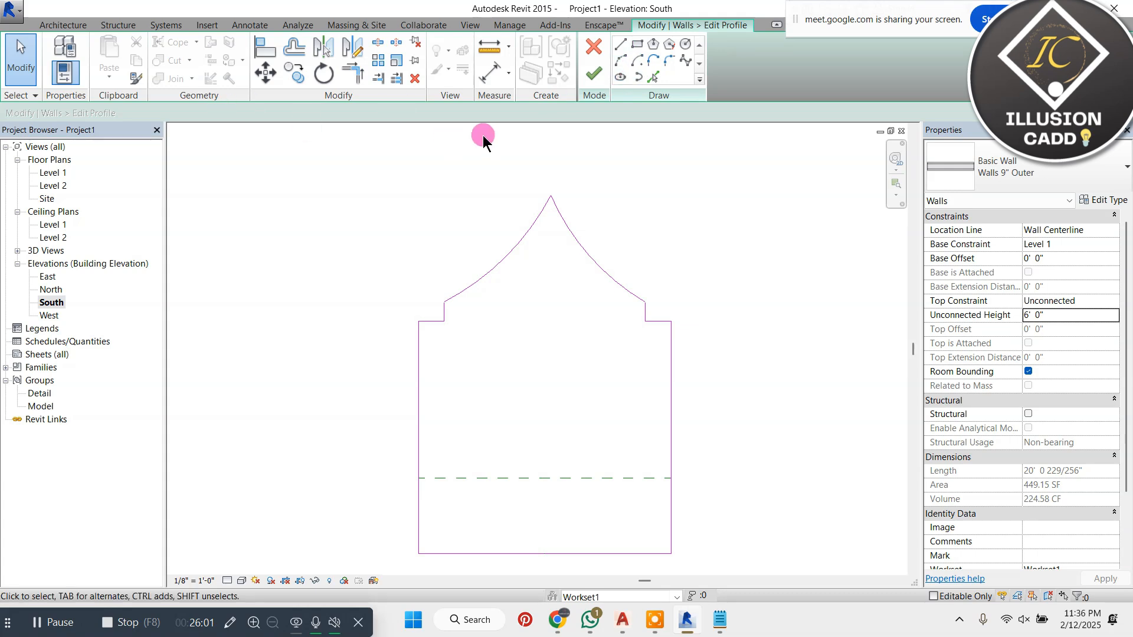
pyautogui.moveTo(546, 194); pyautogui.dragTo(483, 136, button='middle')
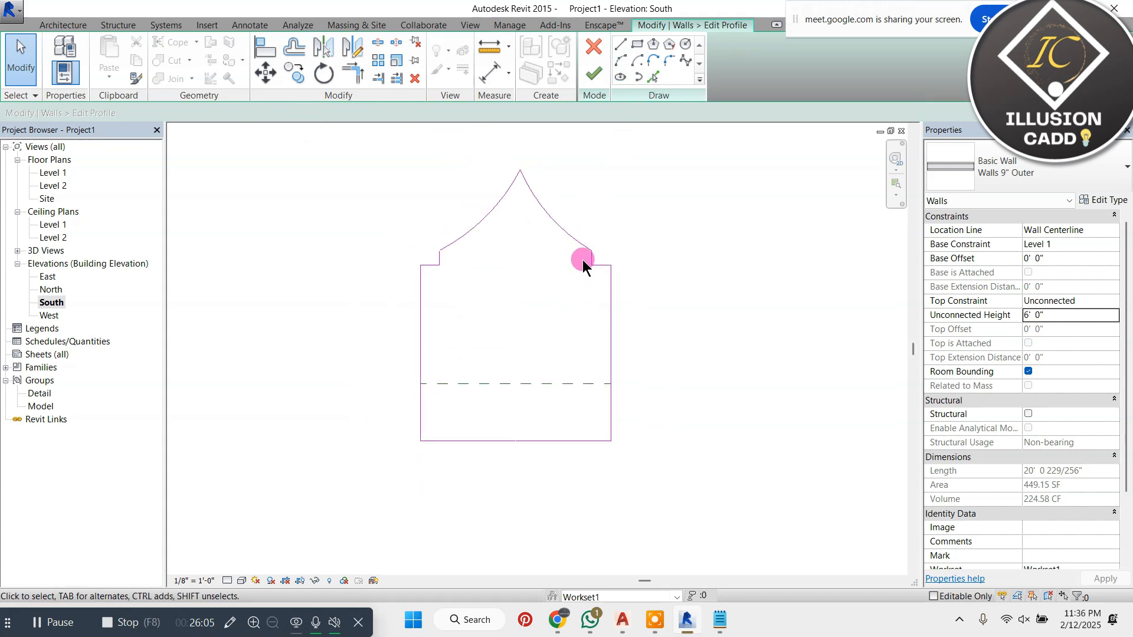
pyautogui.scroll(-1, 583, 259)
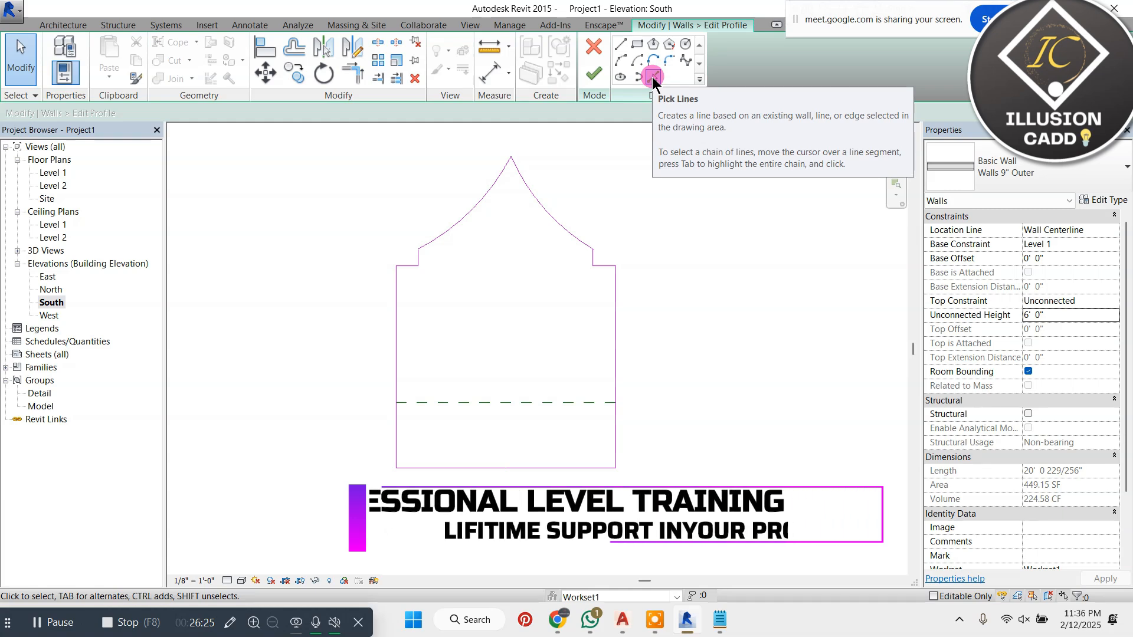
# Step: Use Pick Lines with a 4" offset to create inner copies of the side edges, ledges and both arcs
pyautogui.click(653, 77)
pyautogui.moveTo(93, 110); pyautogui.dragTo(13, 124)
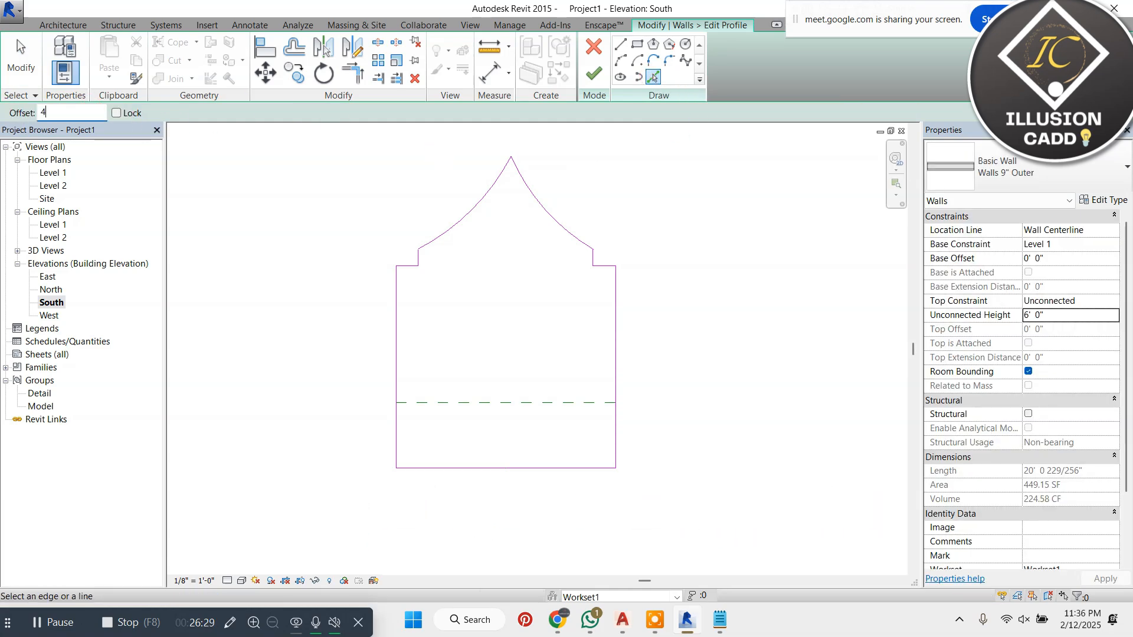
pyautogui.scroll(2, 420, 189)
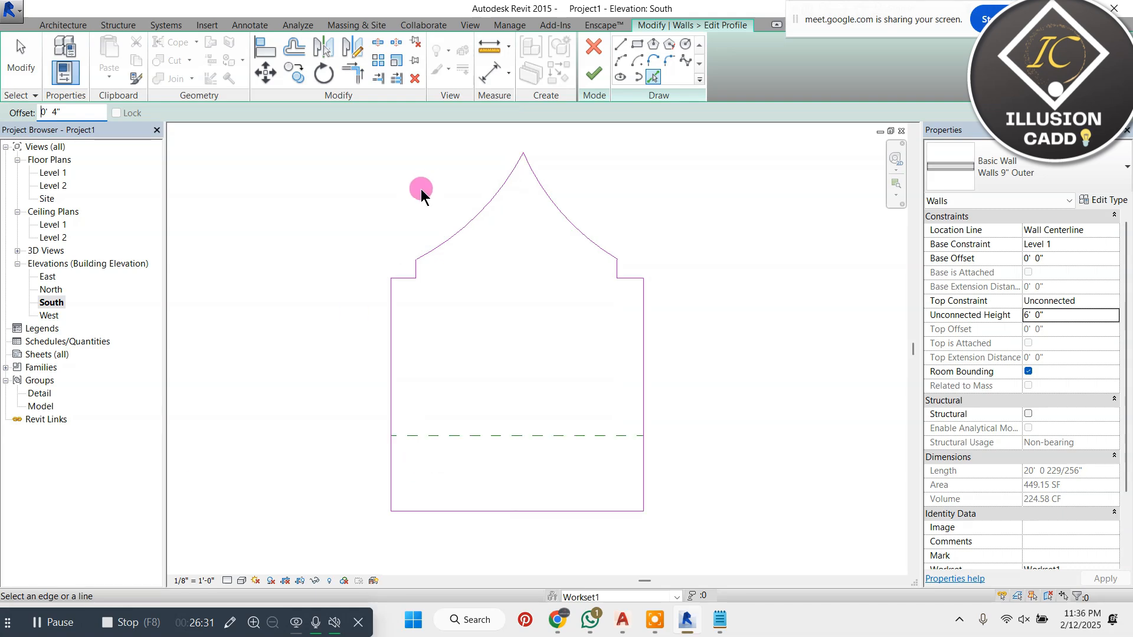
pyautogui.click(380, 356)
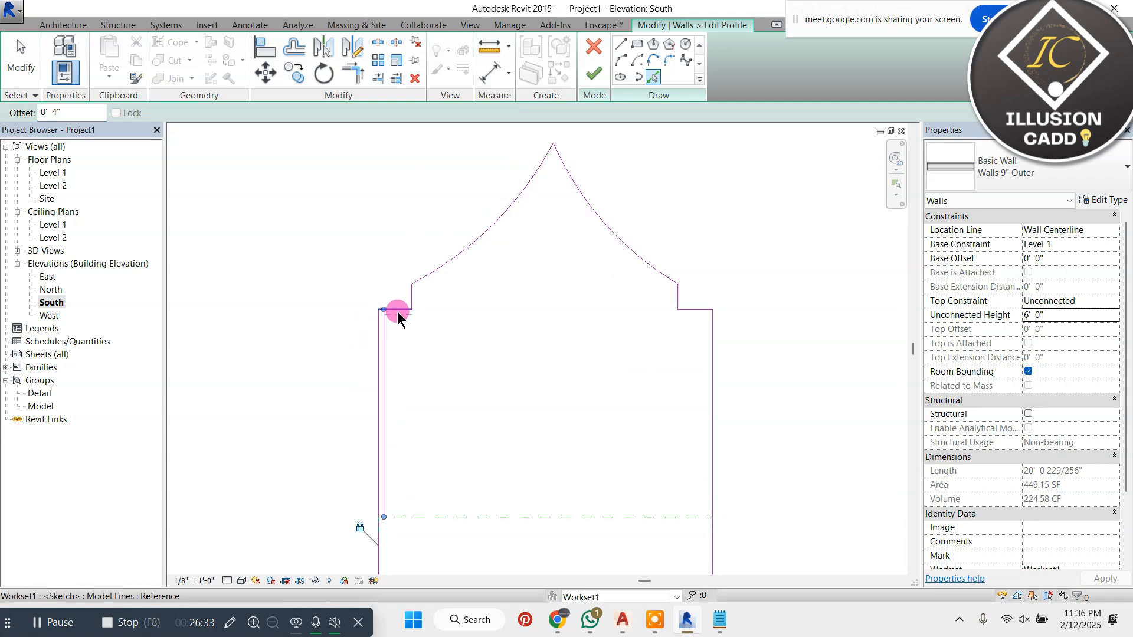
pyautogui.moveTo(421, 283); pyautogui.dragTo(424, 276)
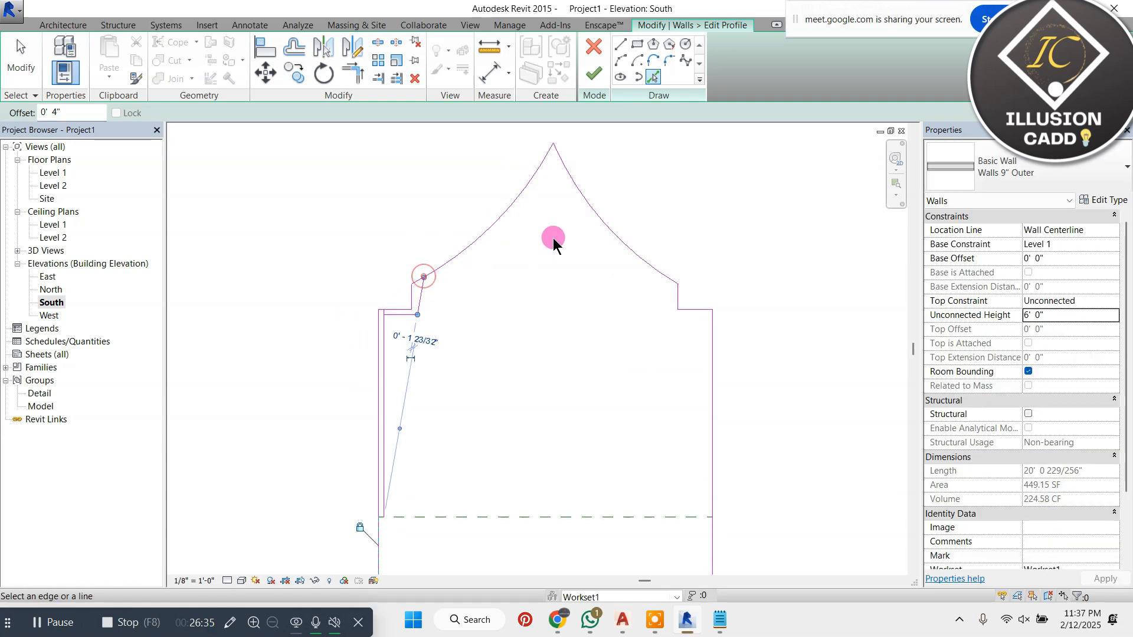
pyautogui.click(488, 231)
pyautogui.click(610, 237)
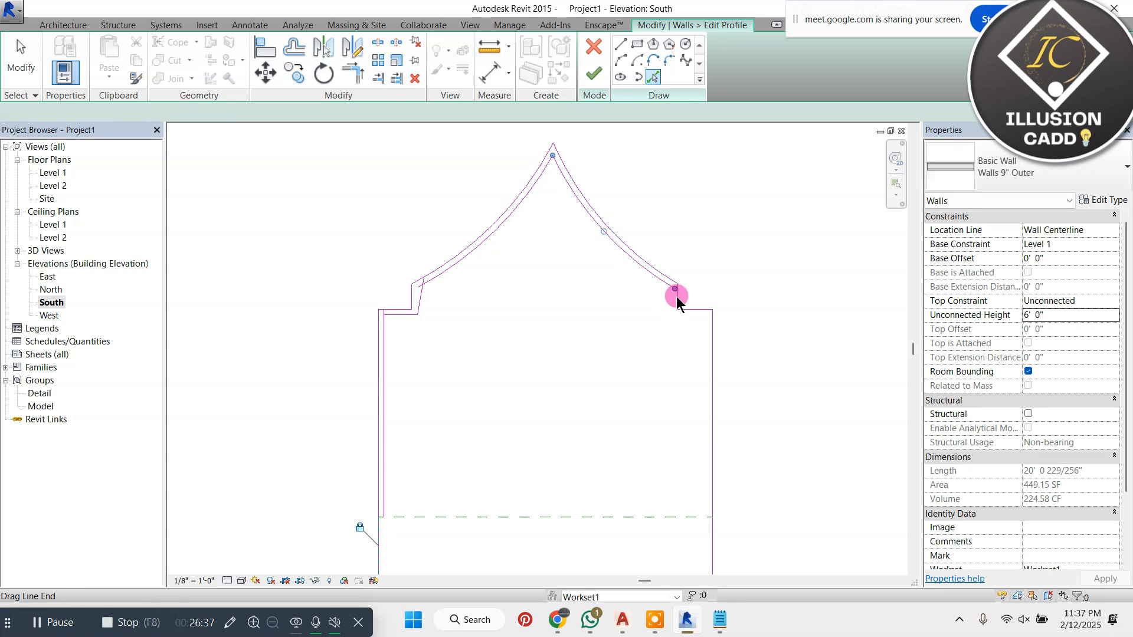
pyautogui.click(712, 340)
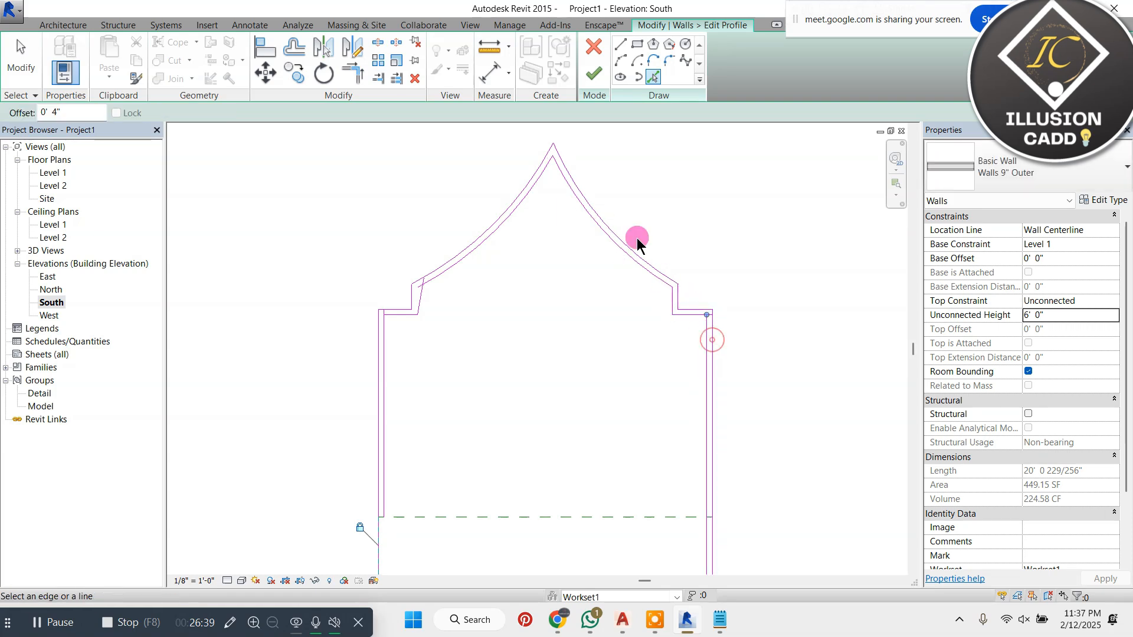
# Step: Offset the base lines inward by 4" and continue the inner left edge down to the inner base line
pyautogui.scroll(-4, 636, 238)
pyautogui.scroll(3, 630, 487)
pyautogui.click(620, 438)
pyautogui.click(537, 436)
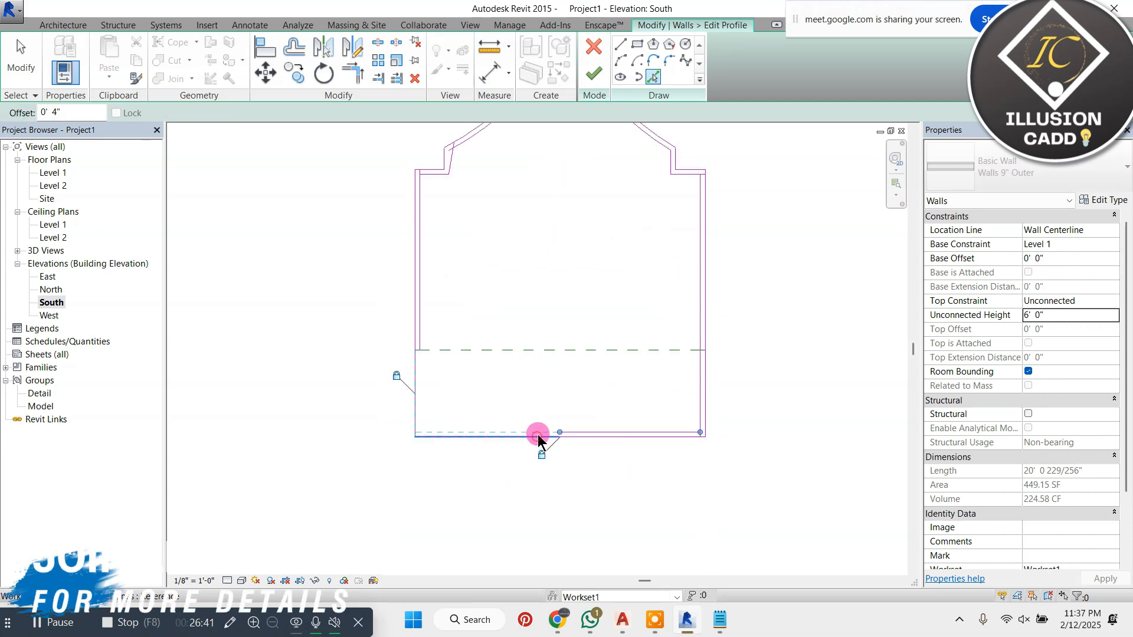
pyautogui.scroll(3, 424, 395)
pyautogui.click(402, 397)
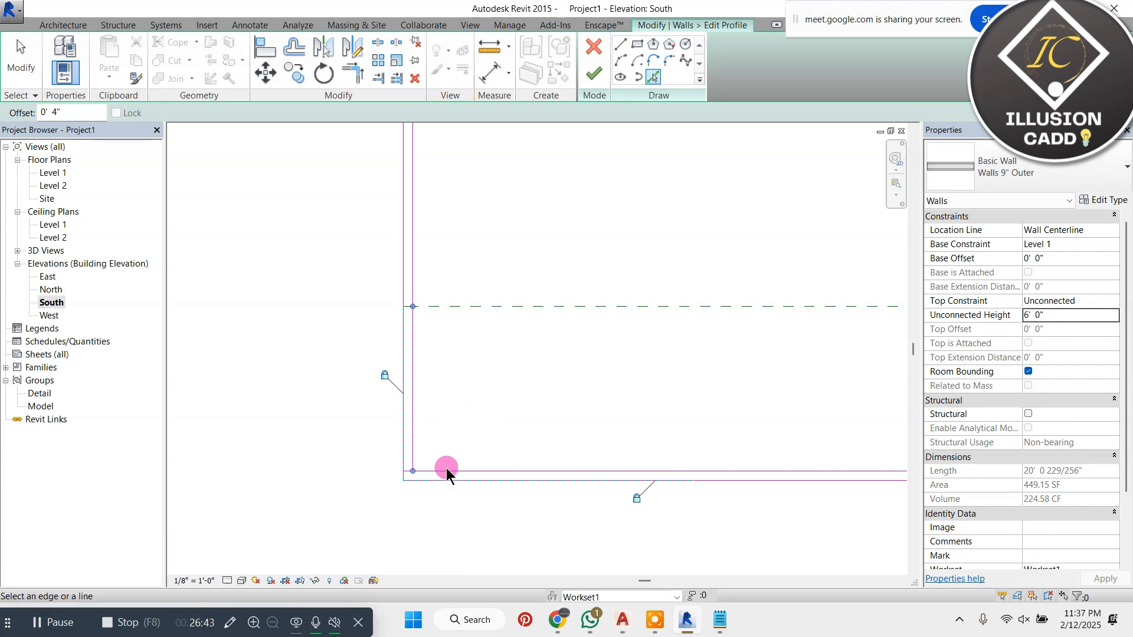
pyautogui.scroll(5, 413, 472)
pyautogui.press('Escape')
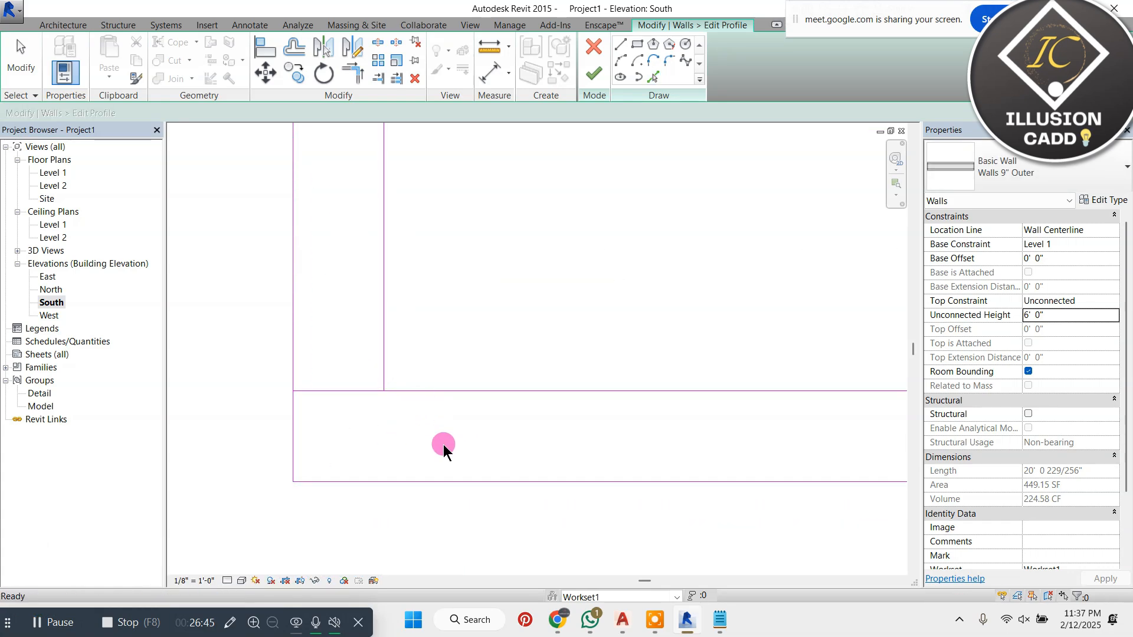
pyautogui.click(378, 78)
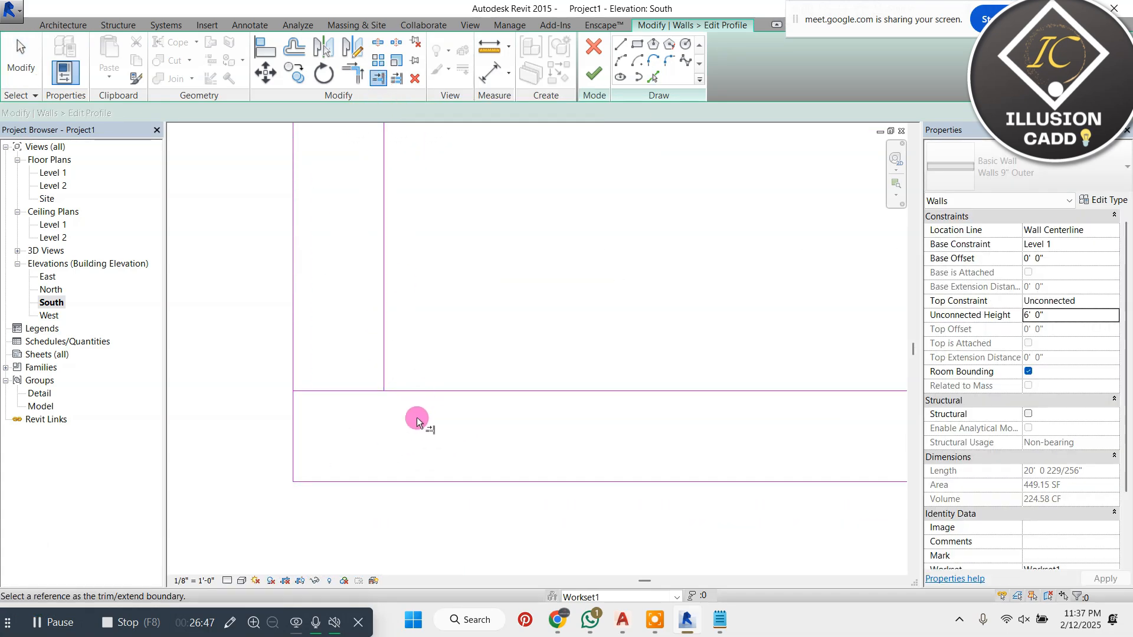
pyautogui.click(413, 392)
pyautogui.press('Escape')
pyautogui.scroll(-1, 374, 383)
pyautogui.press('Escape')
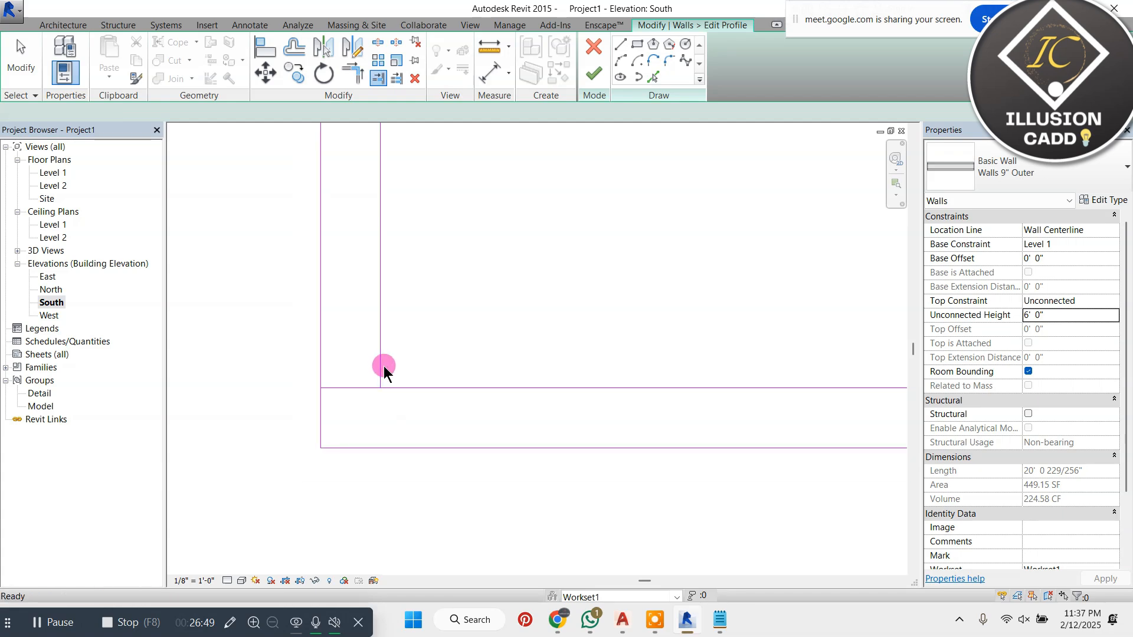
# Step: Try to trim the inner base line against the inner left edge at the lower-left corner
pyautogui.click(378, 78)
pyautogui.scroll(-4, 349, 433)
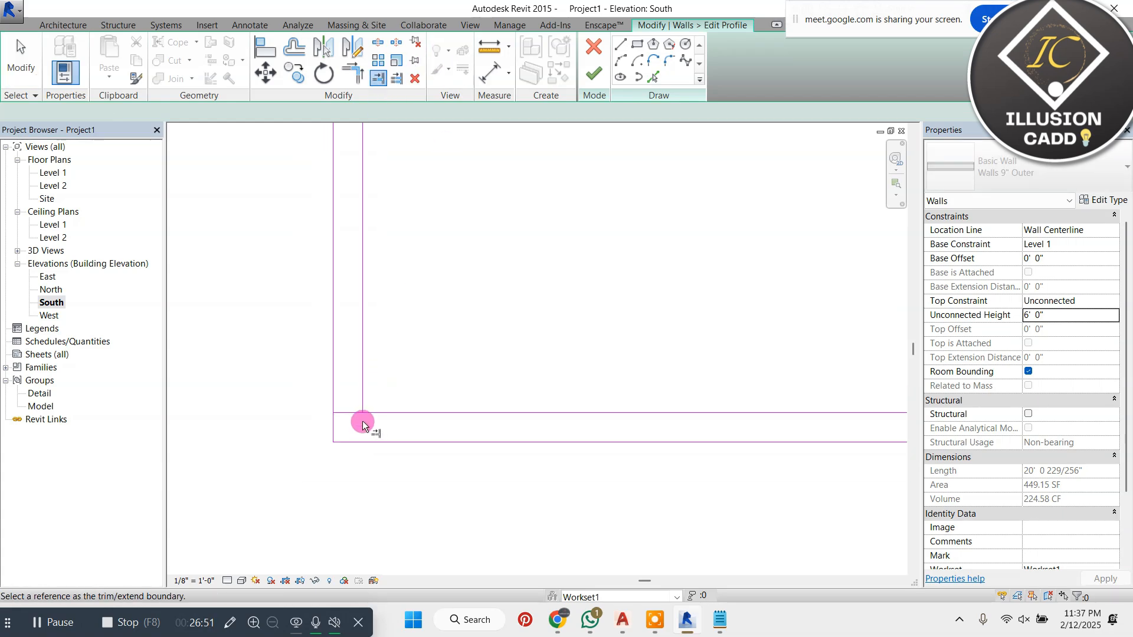
pyautogui.click(363, 386)
pyautogui.click(355, 415)
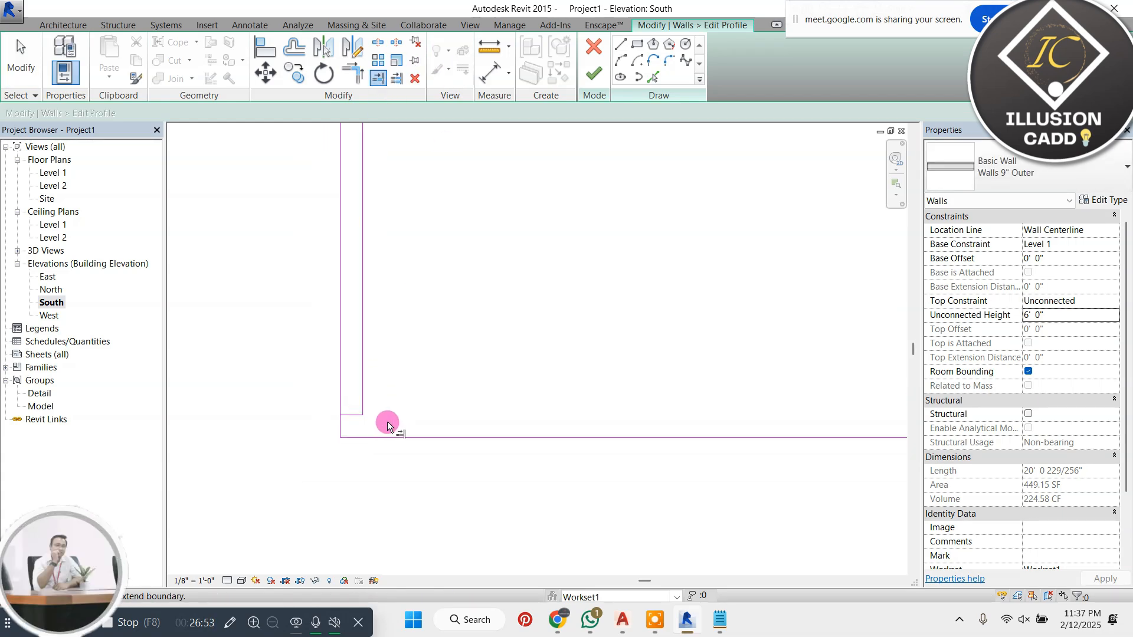
pyautogui.press('Escape')
# Step: Shorten the inner base line to the inner left edge and the inner right edge's lower end to the inner base line
pyautogui.click(351, 414)
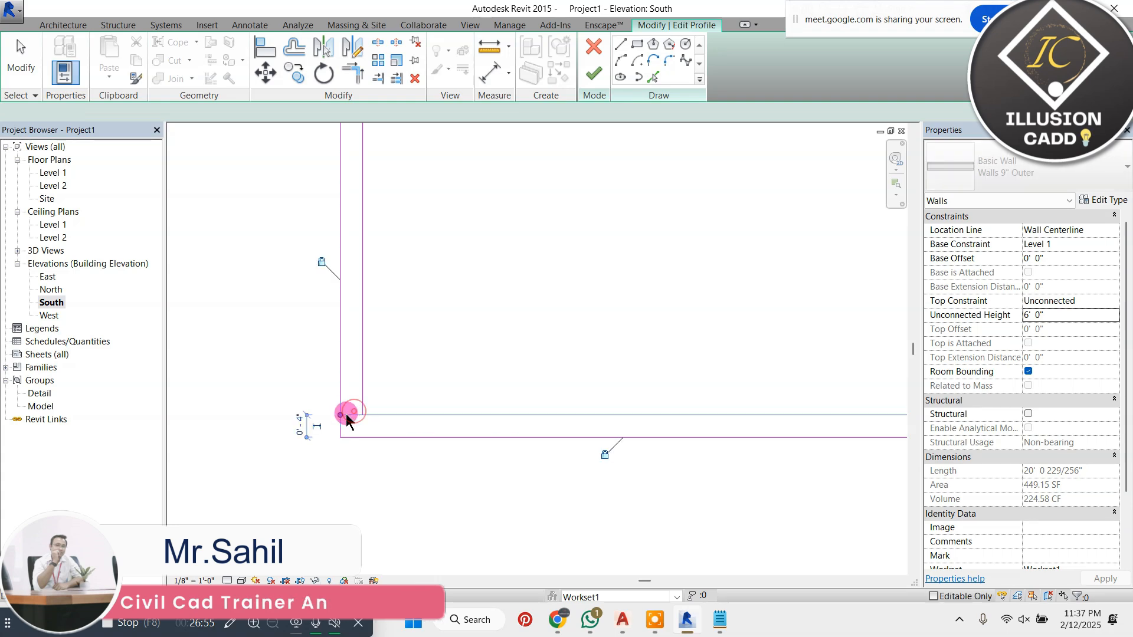
pyautogui.moveTo(358, 414); pyautogui.dragTo(363, 415)
pyautogui.press('Escape')
pyautogui.scroll(-4, 392, 425)
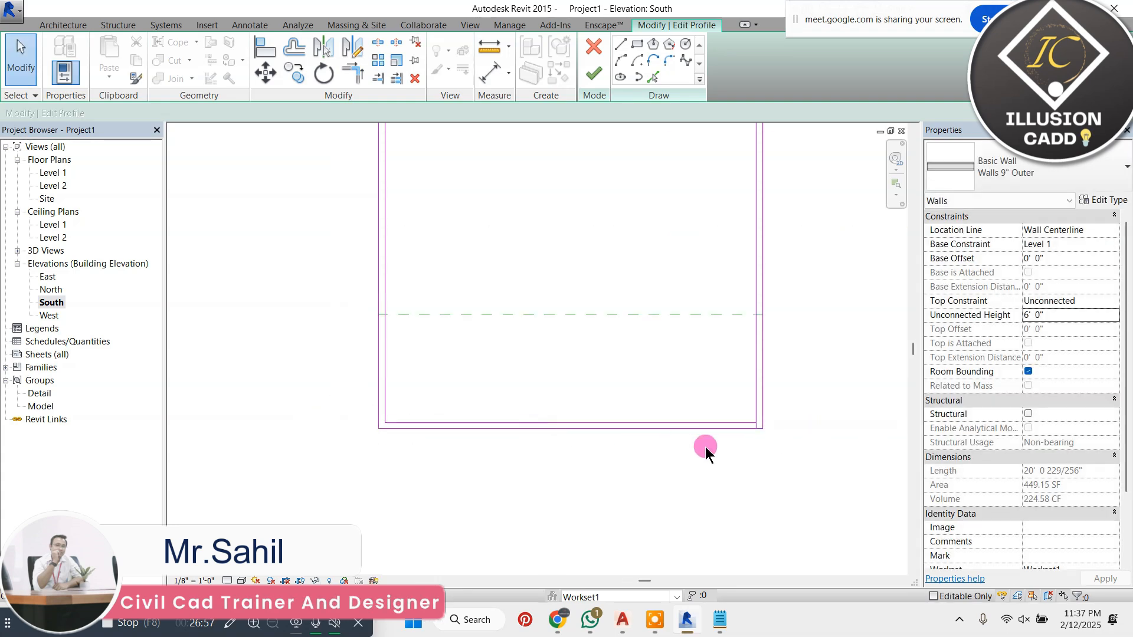
pyautogui.scroll(3, 775, 394)
pyautogui.moveTo(783, 407)
pyautogui.mouseDown()
pyautogui.moveTo(769, 364)
pyautogui.moveTo(782, 363)
pyautogui.mouseUp()
pyautogui.scroll(-7, 696, 482)
pyautogui.scroll(8, 702, 266)
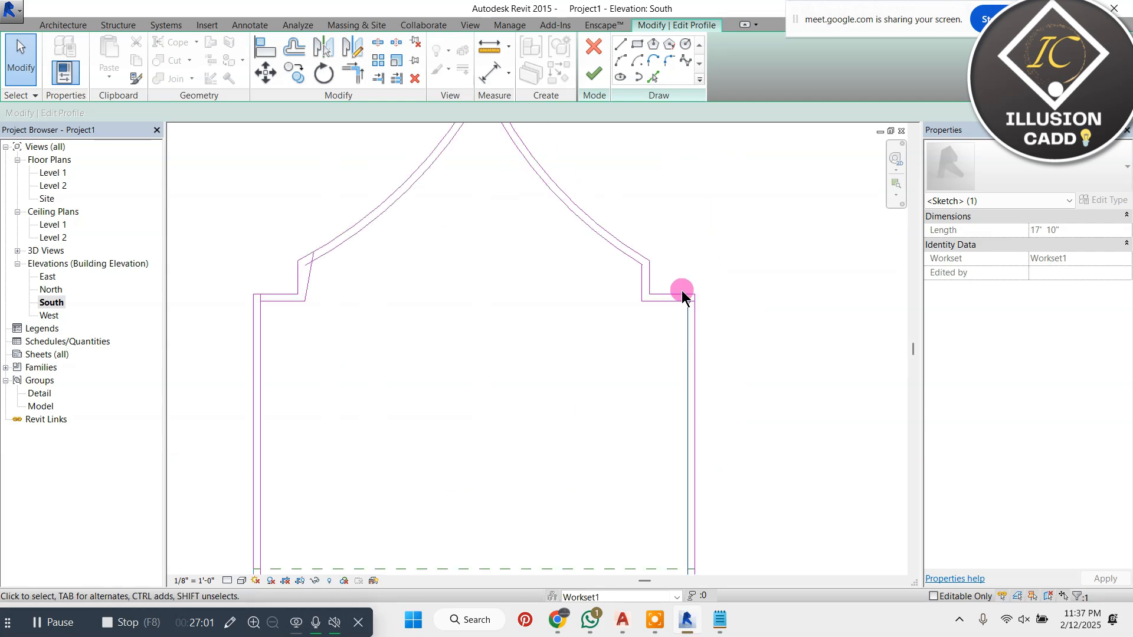
# Step: Shorten the inner right ledge line so that it ends at the inner right edge
pyautogui.click(724, 301)
pyautogui.moveTo(753, 306); pyautogui.dragTo(686, 305)
pyautogui.scroll(-3, 679, 354)
pyautogui.scroll(-5, 689, 355)
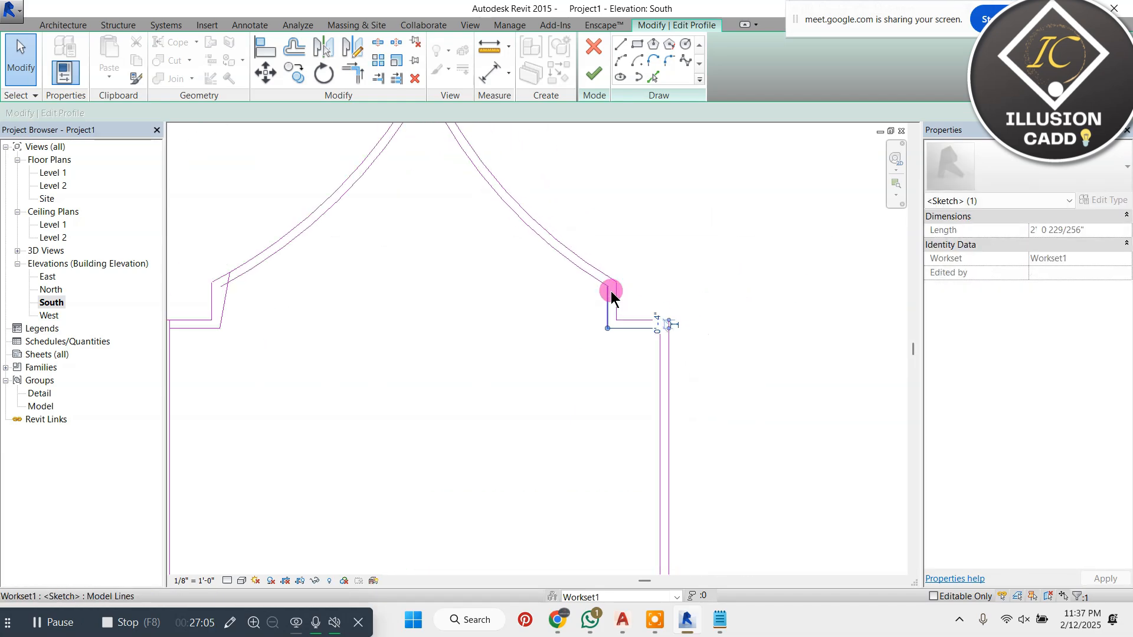
# Step: Straighten the slanted inner line at the left shoulder by moving its upper end onto the inner arc's lower end
pyautogui.scroll(5, 354, 277)
pyautogui.scroll(2, 350, 270)
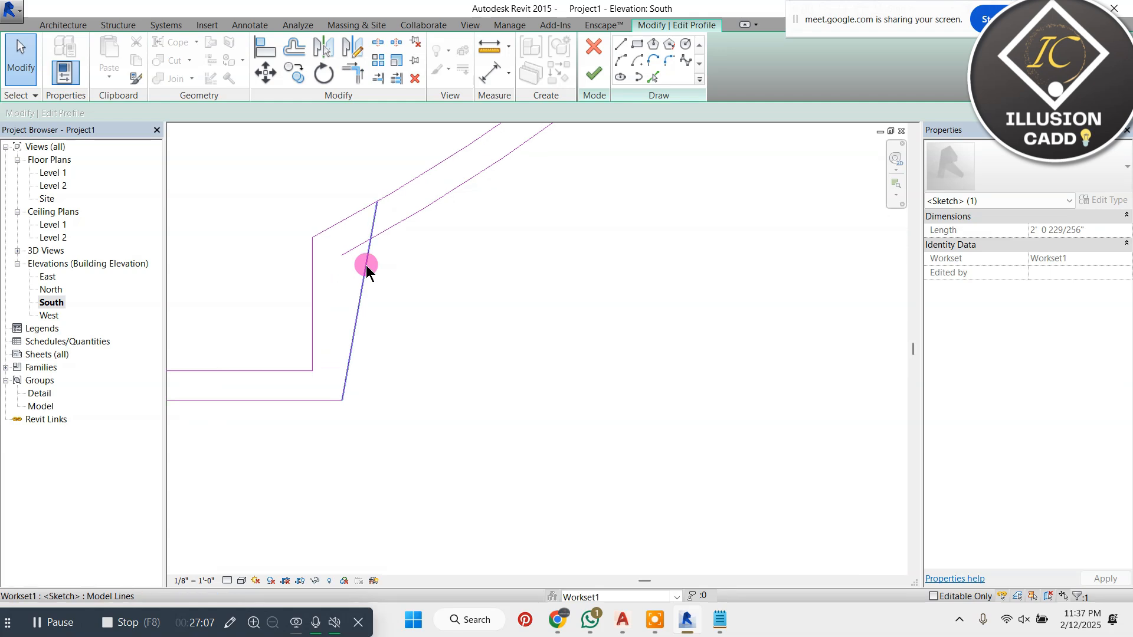
pyautogui.click(366, 263)
pyautogui.moveTo(376, 200); pyautogui.dragTo(347, 257)
pyautogui.click(575, 278)
pyautogui.scroll(-2, 575, 277)
pyautogui.scroll(-2, 550, 288)
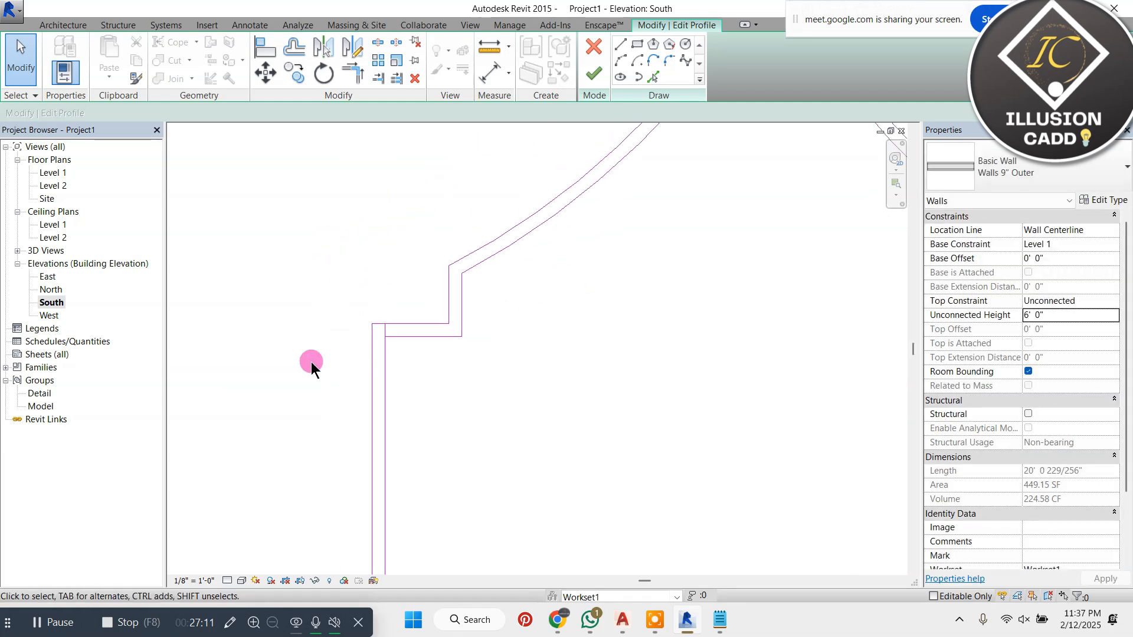
# Step: Try to finish the wall's profile edit, then return to the sketch
pyautogui.scroll(4, 348, 351)
pyautogui.scroll(4, 463, 302)
pyautogui.scroll(-6, 434, 243)
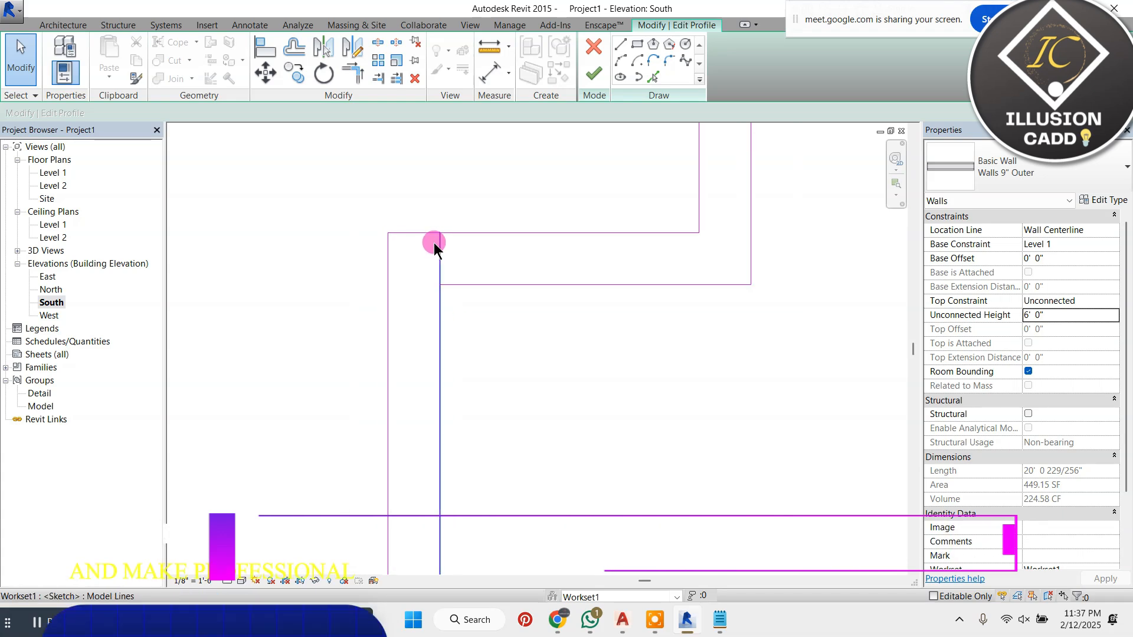
pyautogui.click(595, 85)
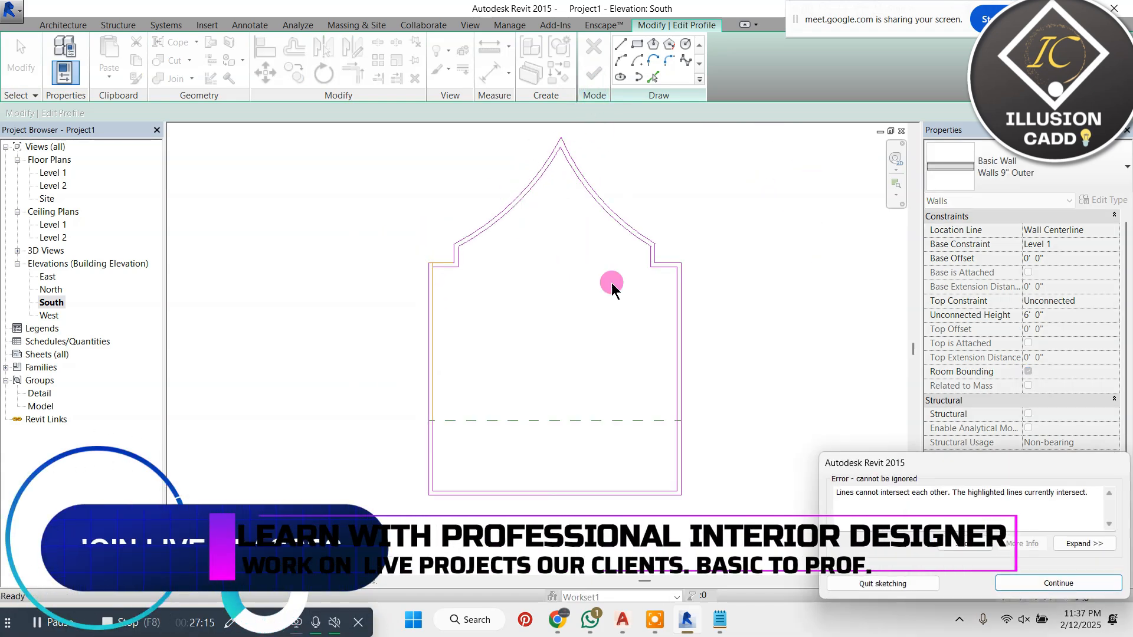
pyautogui.moveTo(878, 458); pyautogui.dragTo(491, 265)
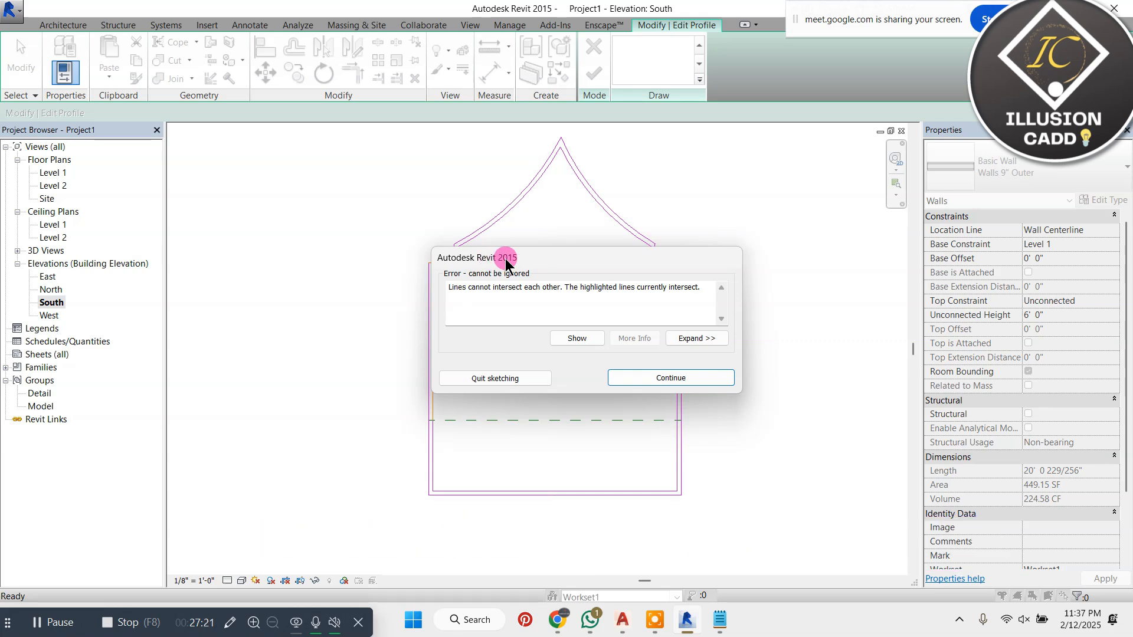
pyautogui.click(615, 378)
# Step: Shorten the inner left edge's upper end to the inner left ledge and finish the profile edit
pyautogui.scroll(3, 456, 281)
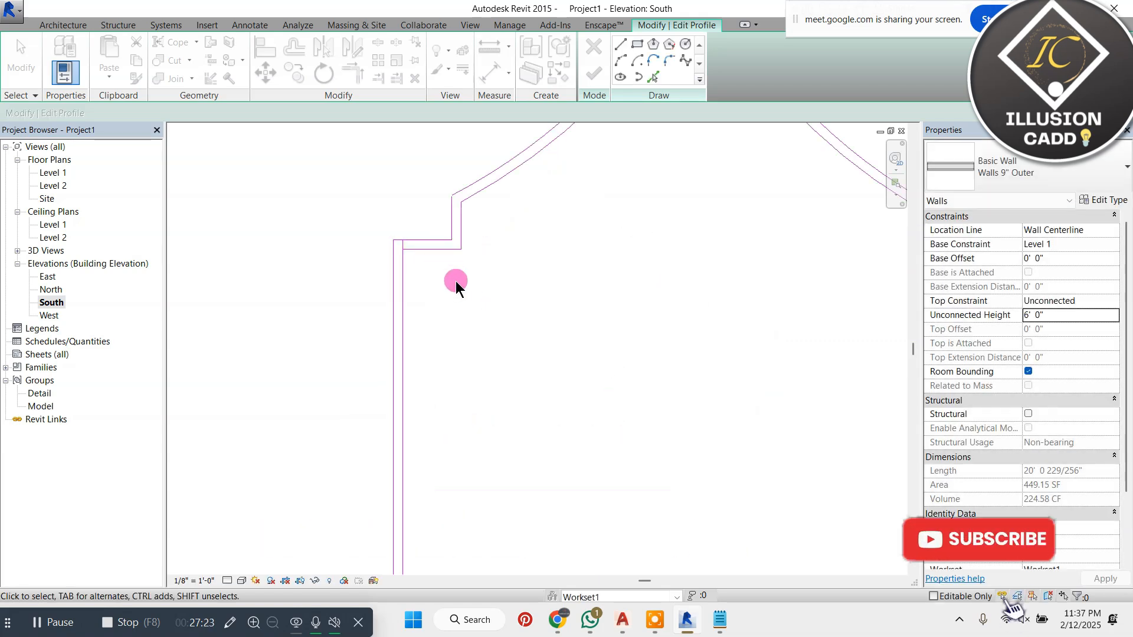
pyautogui.scroll(4, 455, 281)
pyautogui.click(336, 206)
pyautogui.moveTo(340, 200); pyautogui.dragTo(339, 238)
pyautogui.scroll(-6, 390, 258)
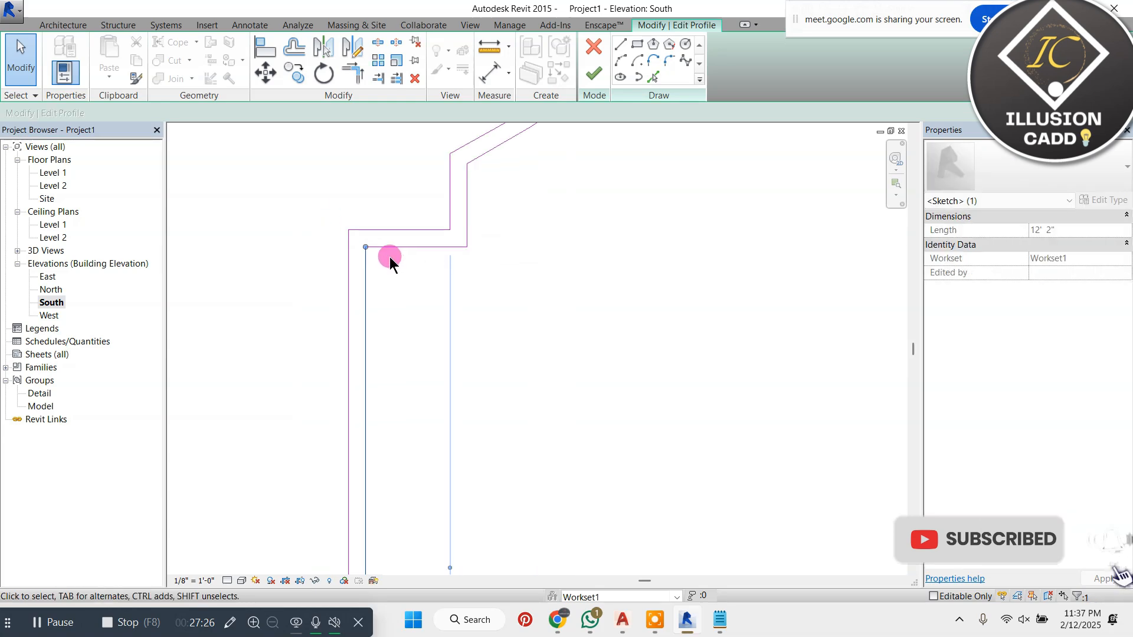
pyautogui.click(595, 76)
# Step: Open the default 3D view of the frame-shaped wall and clear the selection
pyautogui.click(469, 25)
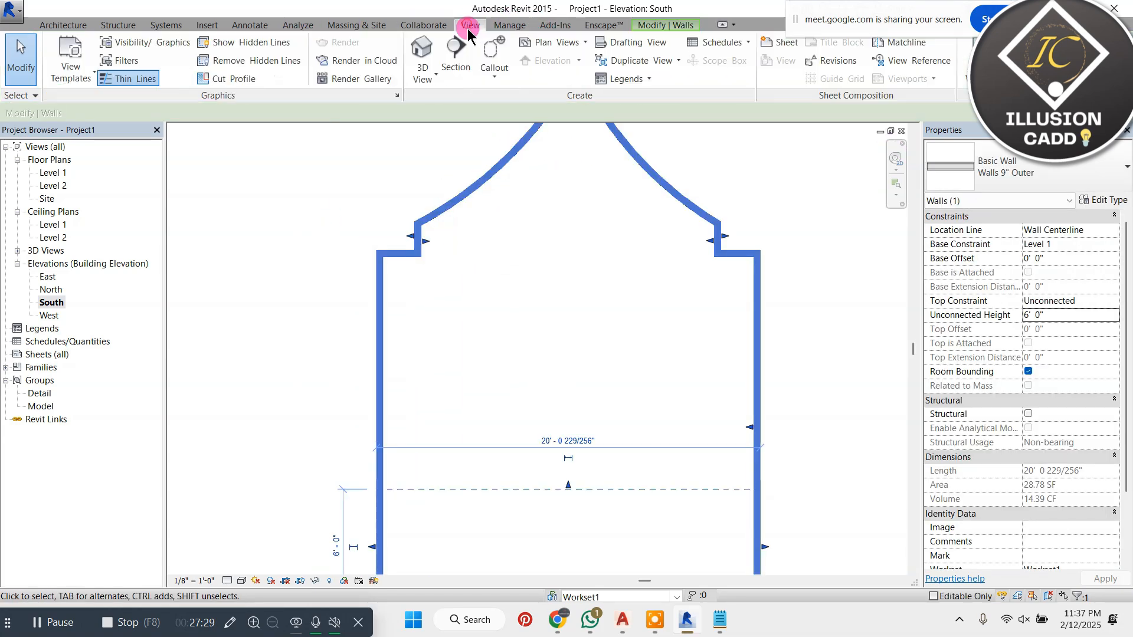
pyautogui.click(423, 65)
pyautogui.click(679, 295)
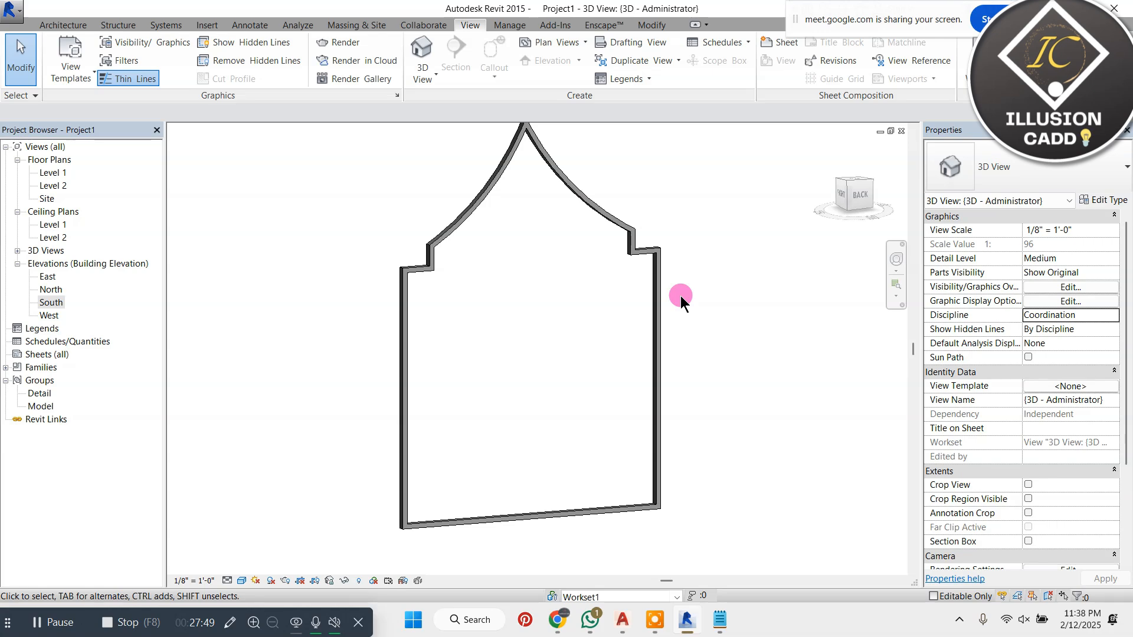
# Step: Set the middle structure layer of the frame wall's type, Walls 9" Outer, to 7" thickness
pyautogui.click(632, 243)
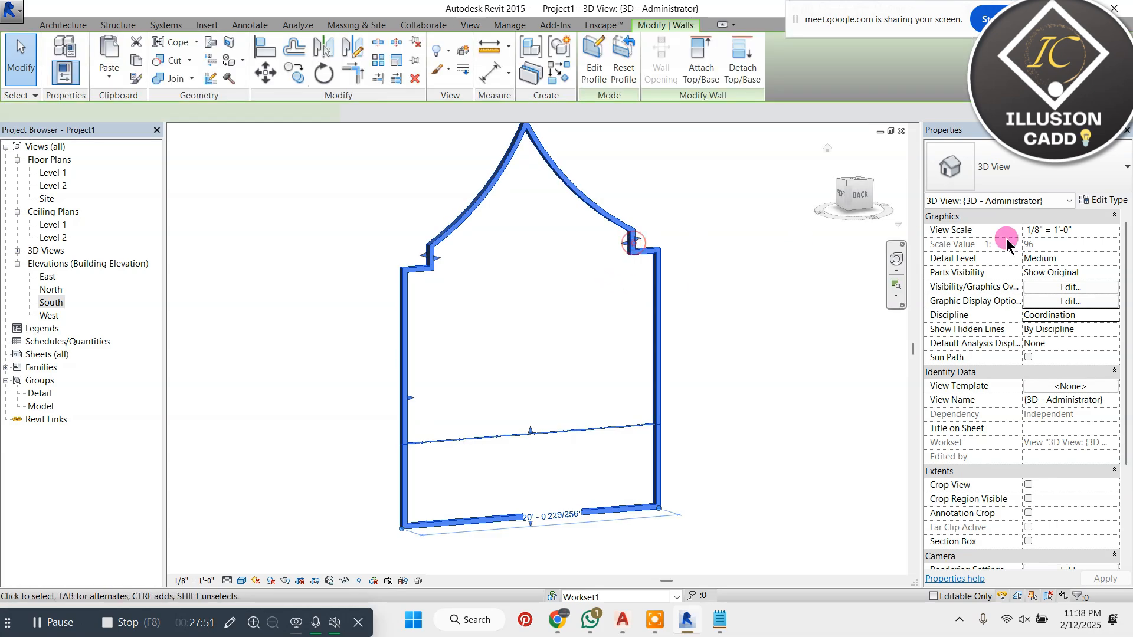
pyautogui.click(1104, 200)
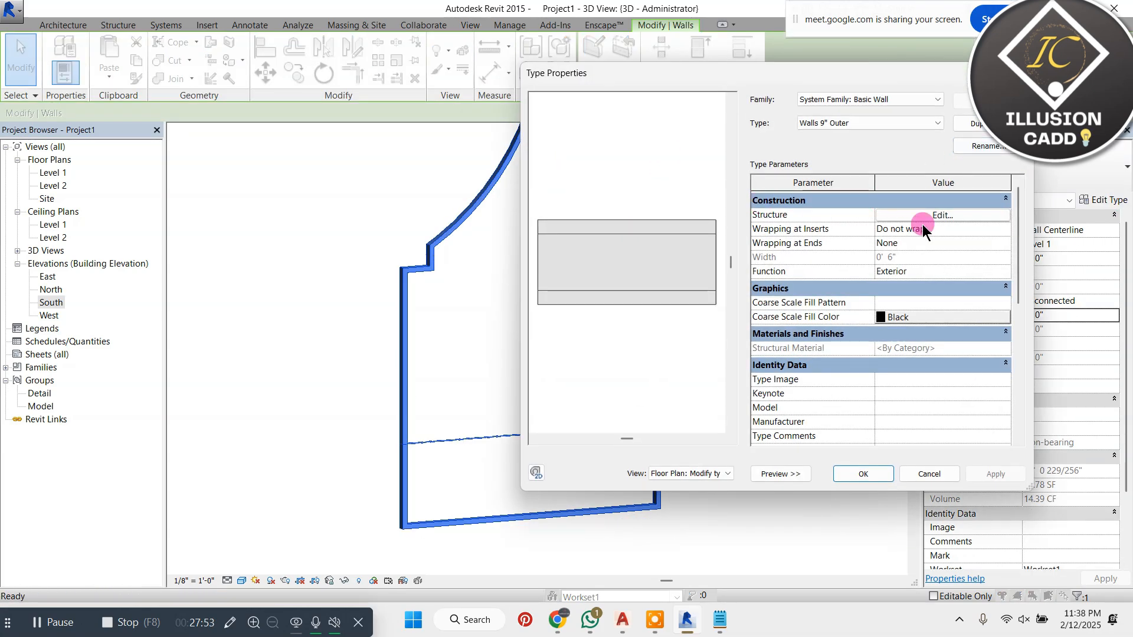
pyautogui.click(923, 217)
pyautogui.click(907, 237)
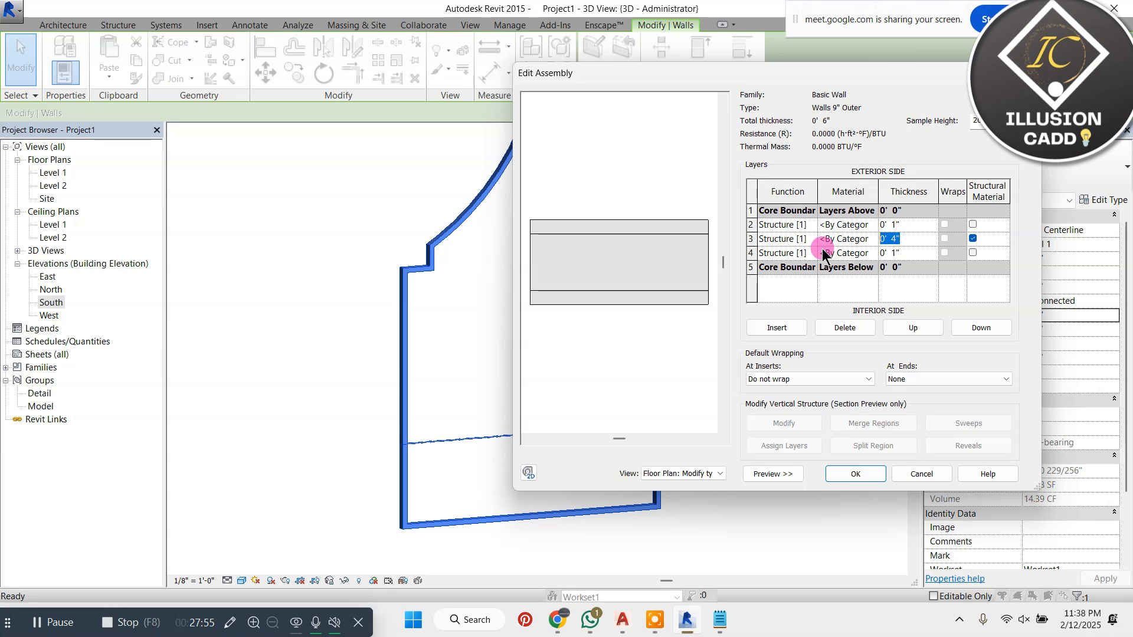
pyautogui.write('7')
pyautogui.click(855, 474)
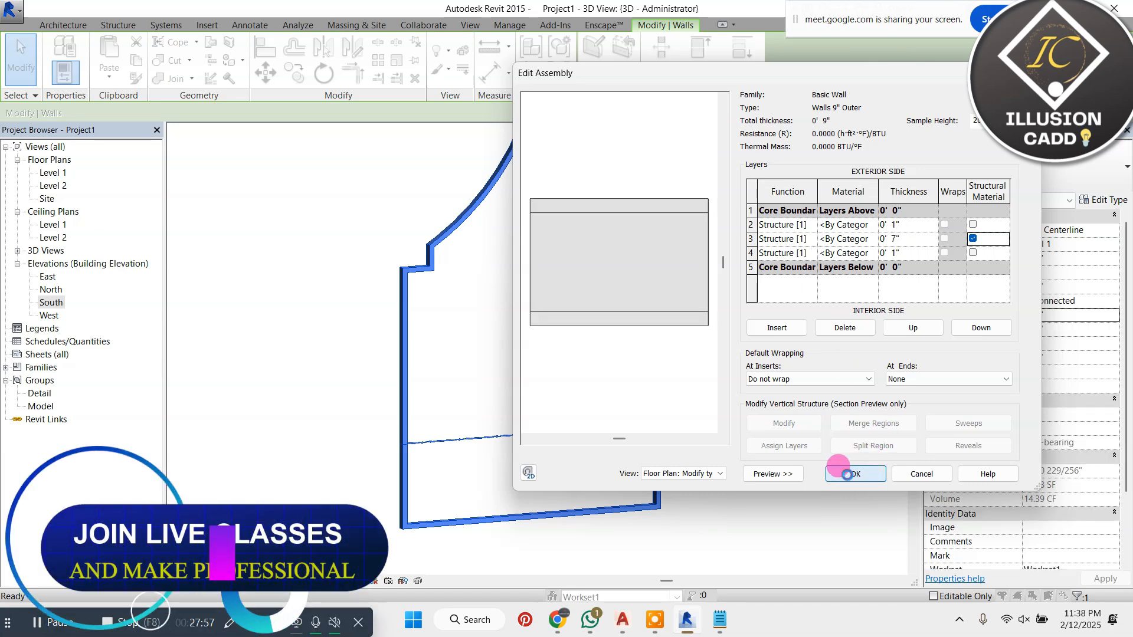
pyautogui.click(862, 474)
pyautogui.click(700, 348)
pyautogui.keyDown('shift'); pyautogui.moveTo(700, 348); pyautogui.dragTo(639, 263, button='middle'); pyautogui.keyUp('shift')
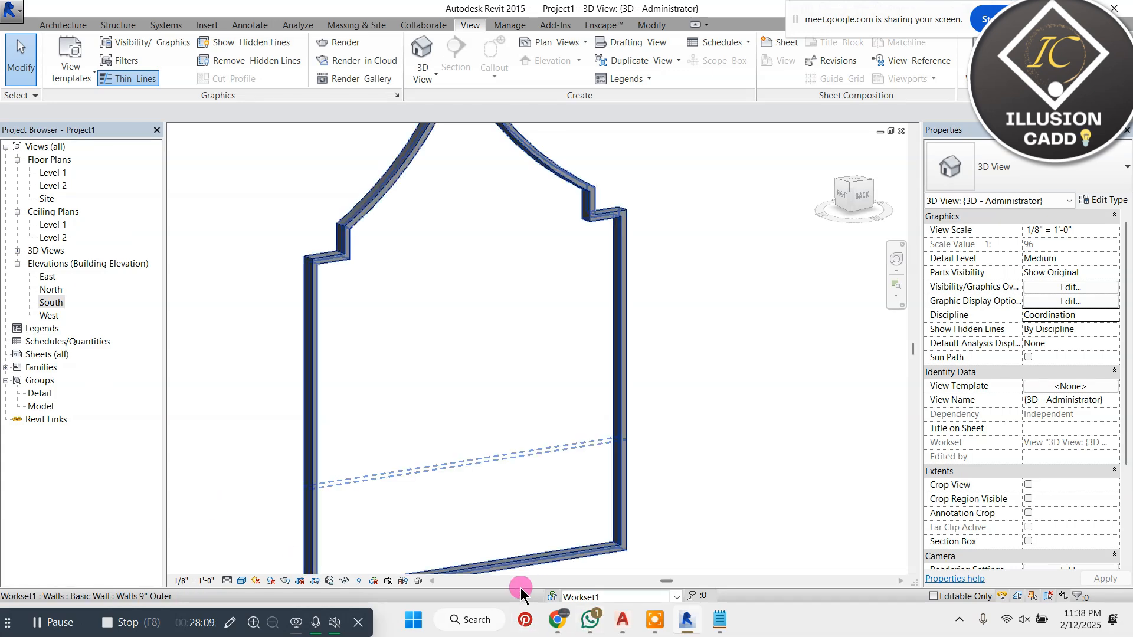
# Step: Switch to the Google Meet call in Chrome, read the in-call messages and close the chat
pyautogui.moveTo(557, 619)
pyautogui.click(477, 546)
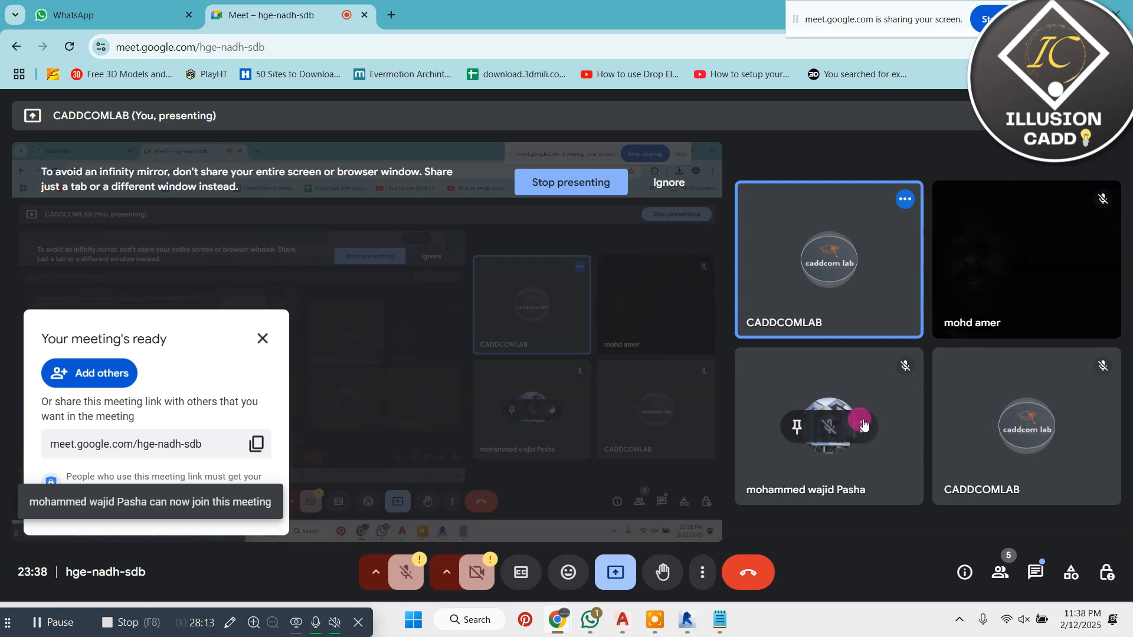
pyautogui.doubleClick(853, 382)
pyautogui.doubleClick(950, 385)
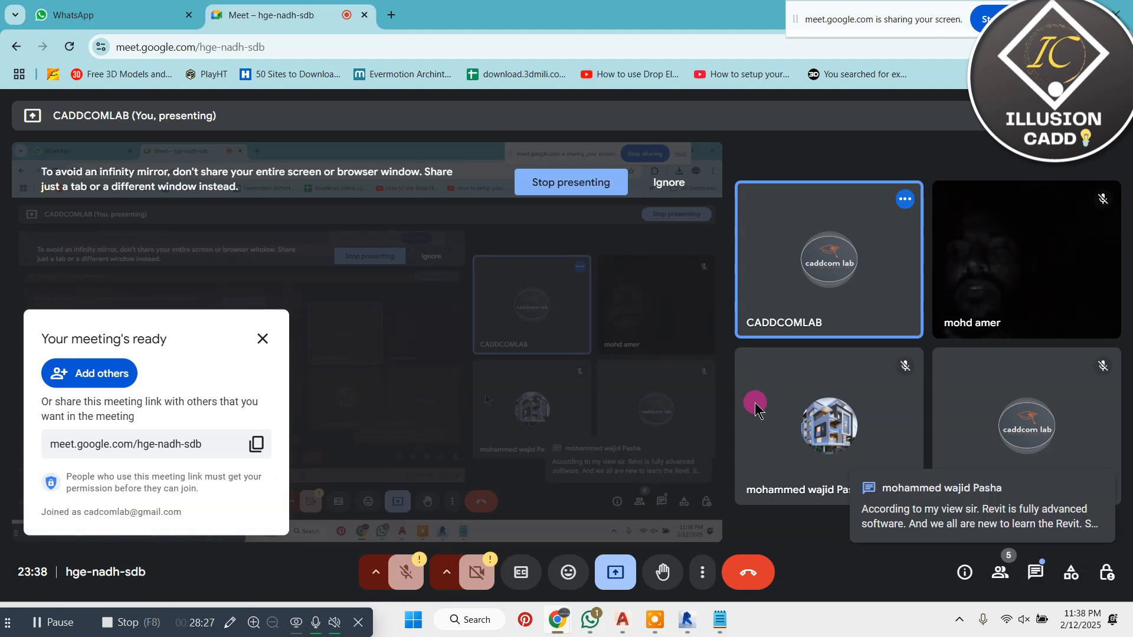
pyautogui.click(900, 511)
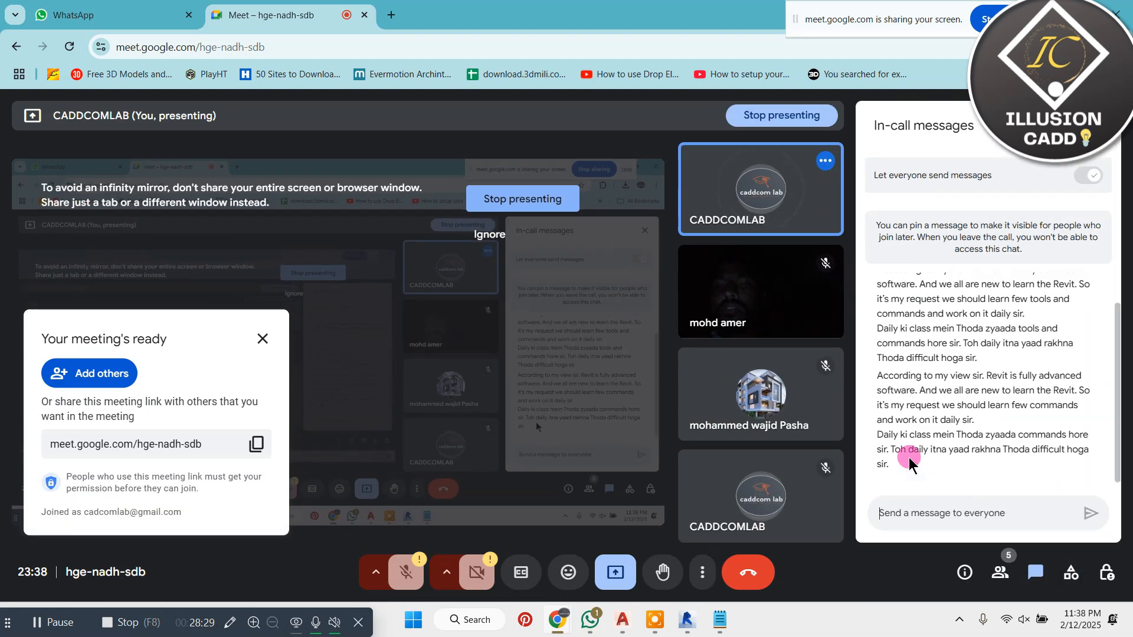
pyautogui.scroll(1, 911, 442)
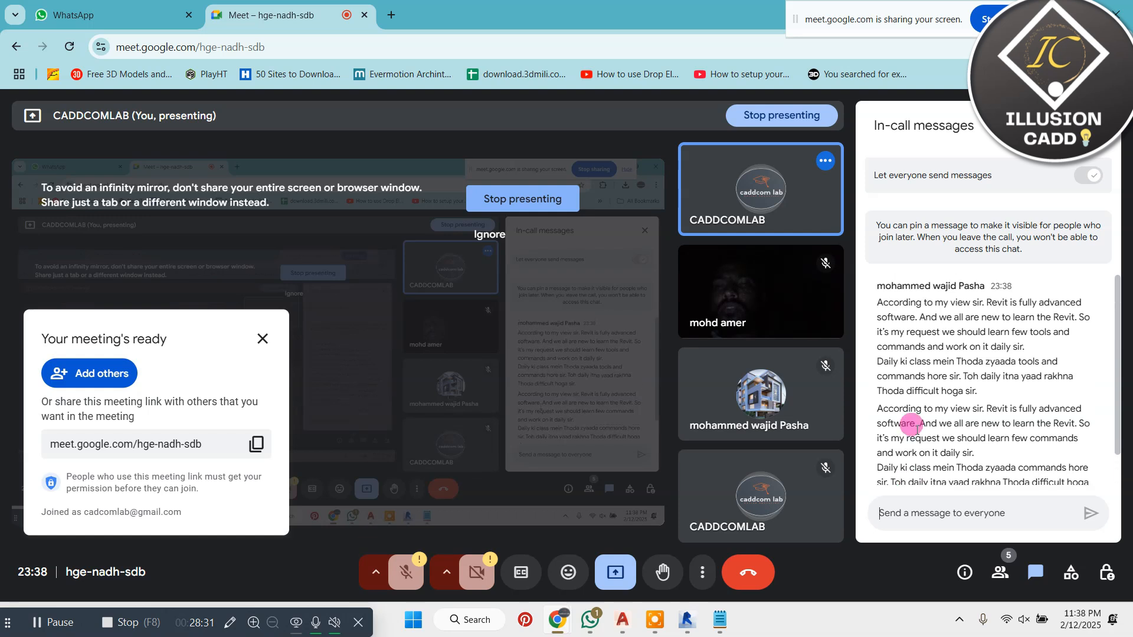
pyautogui.scroll(-1, 911, 425)
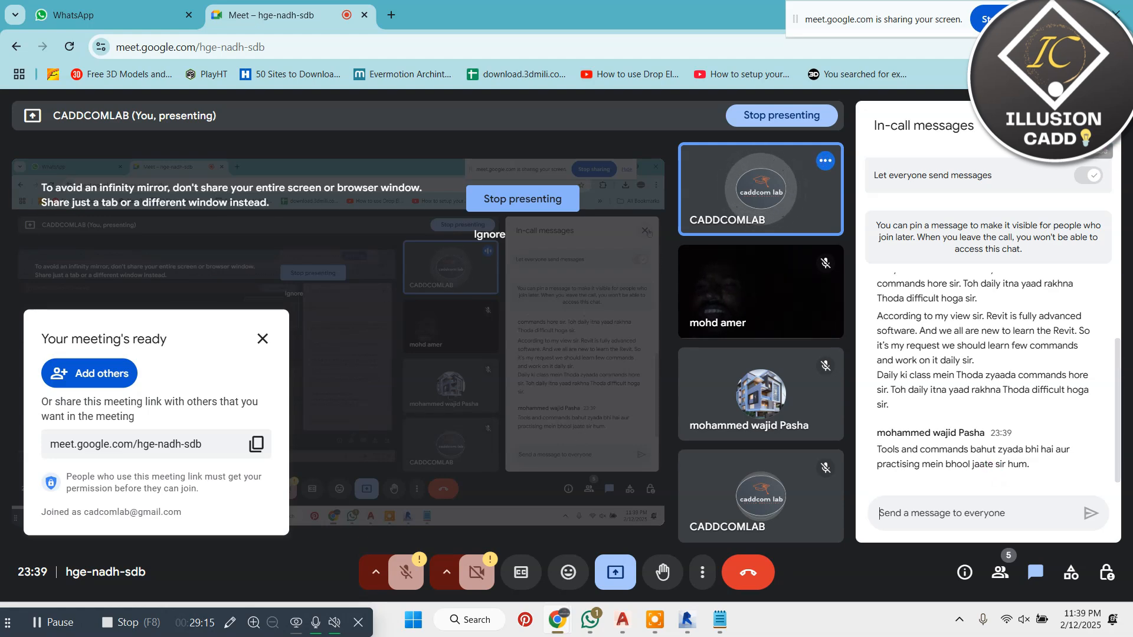
pyautogui.click(1106, 127)
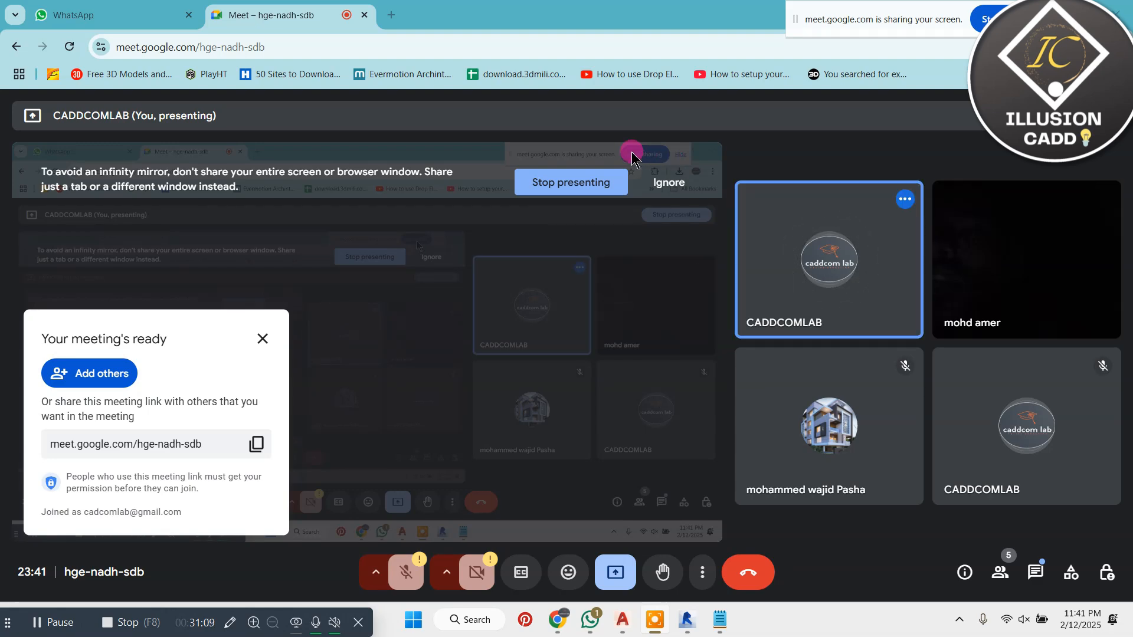
# Step: Return to Revit and examine the frame-shaped wall in the 3D view and the Level 1 floor plan
pyautogui.moveTo(865, 25); pyautogui.dragTo(790, 26)
pyautogui.hotkey('alt', 'Tab')
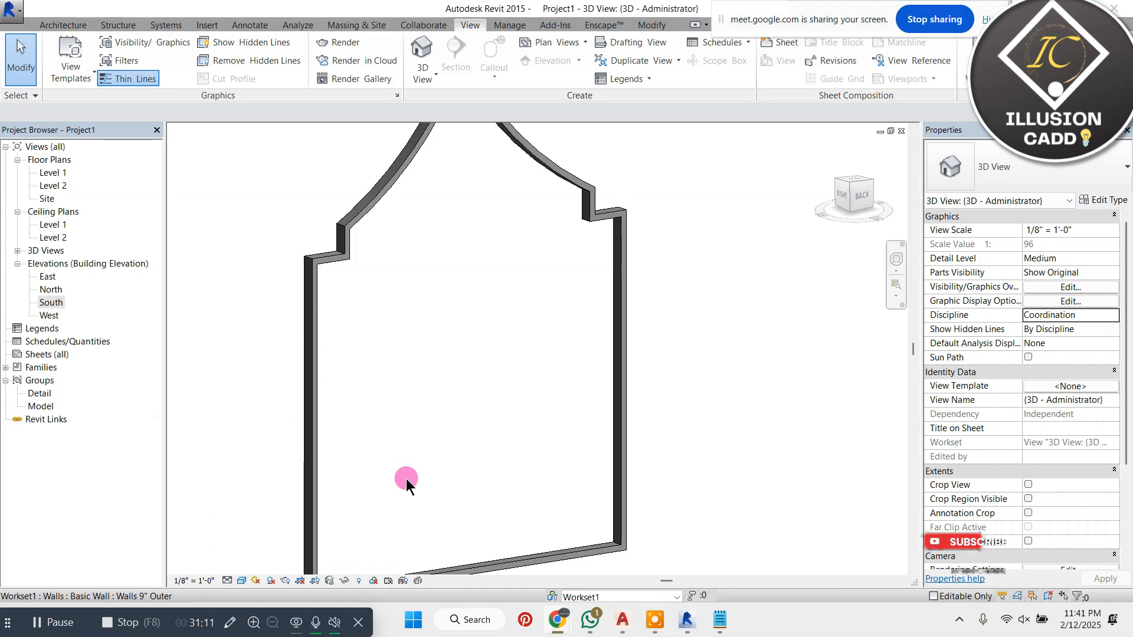
pyautogui.keyDown('shift'); pyautogui.moveTo(626, 360); pyautogui.dragTo(599, 348, button='middle'); pyautogui.keyUp('shift')
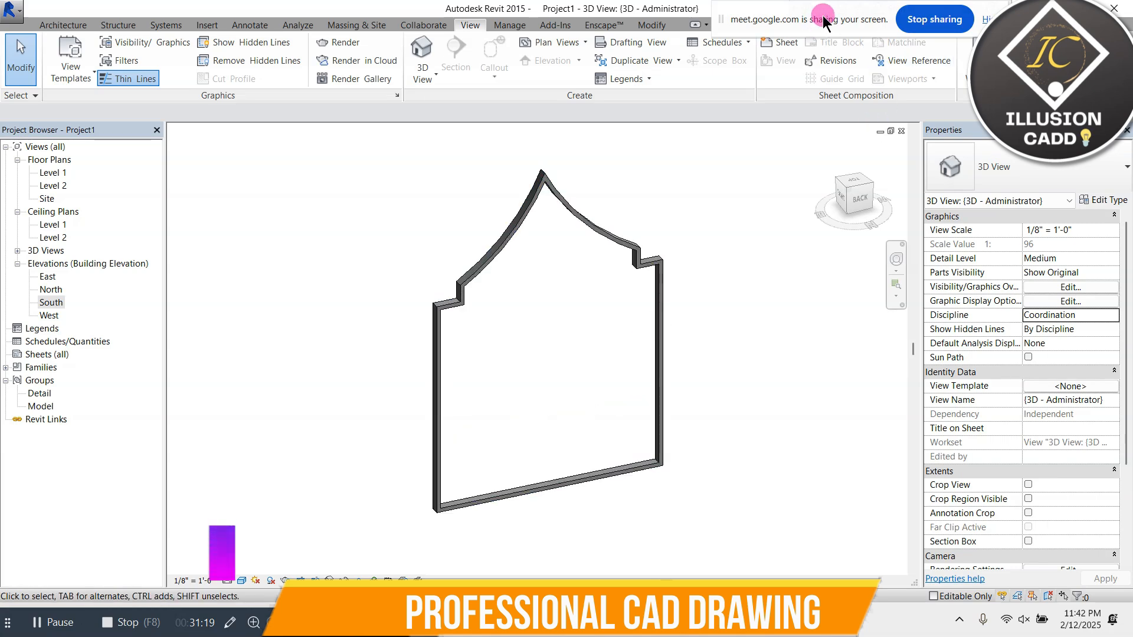
pyautogui.scroll(1, 650, 286)
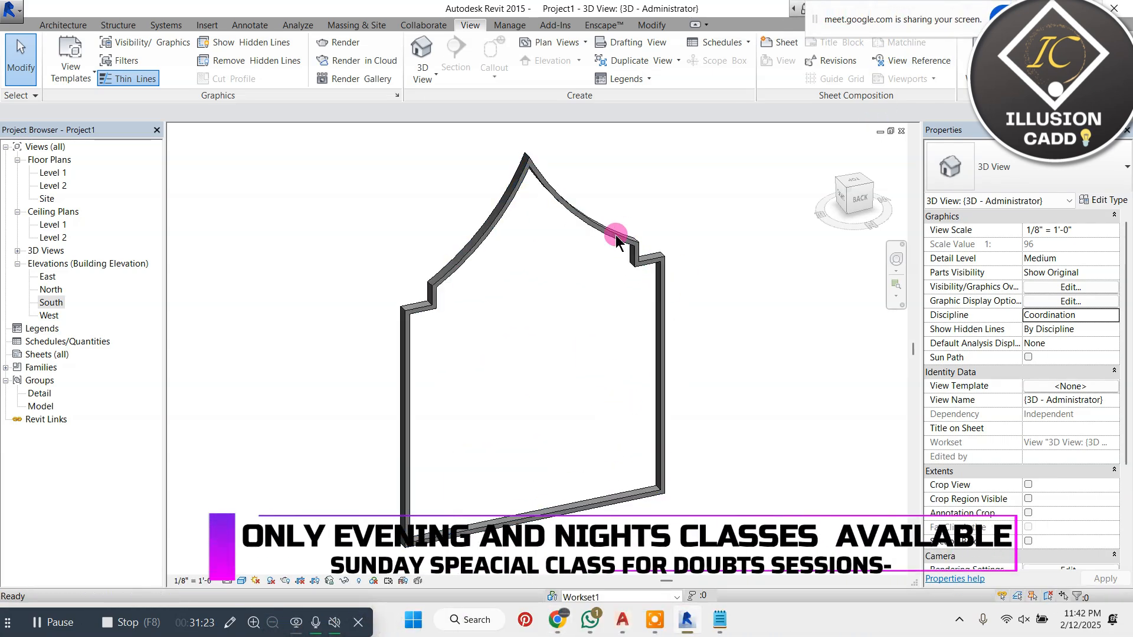
pyautogui.scroll(-3, 551, 286)
pyautogui.scroll(3, 582, 331)
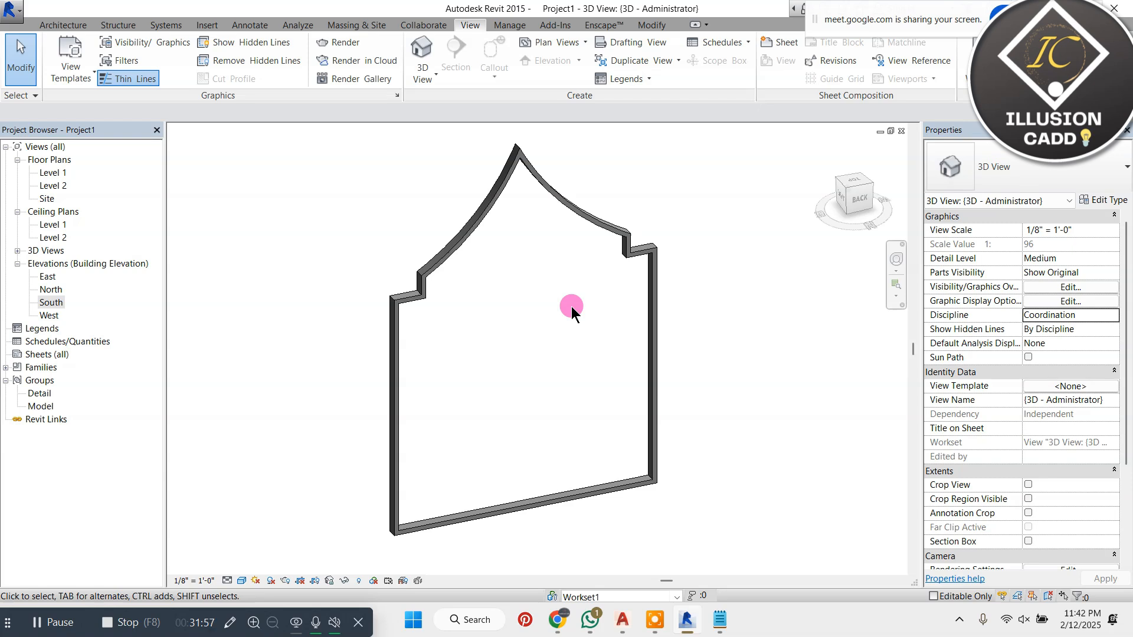
pyautogui.scroll(-2, 575, 314)
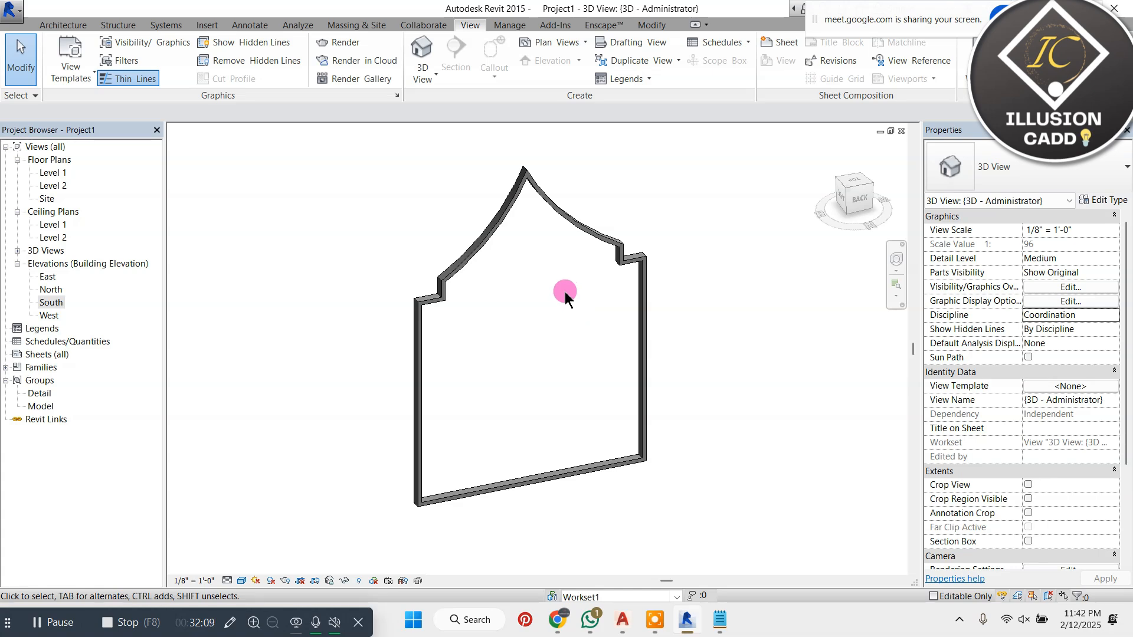
pyautogui.doubleClick(53, 173)
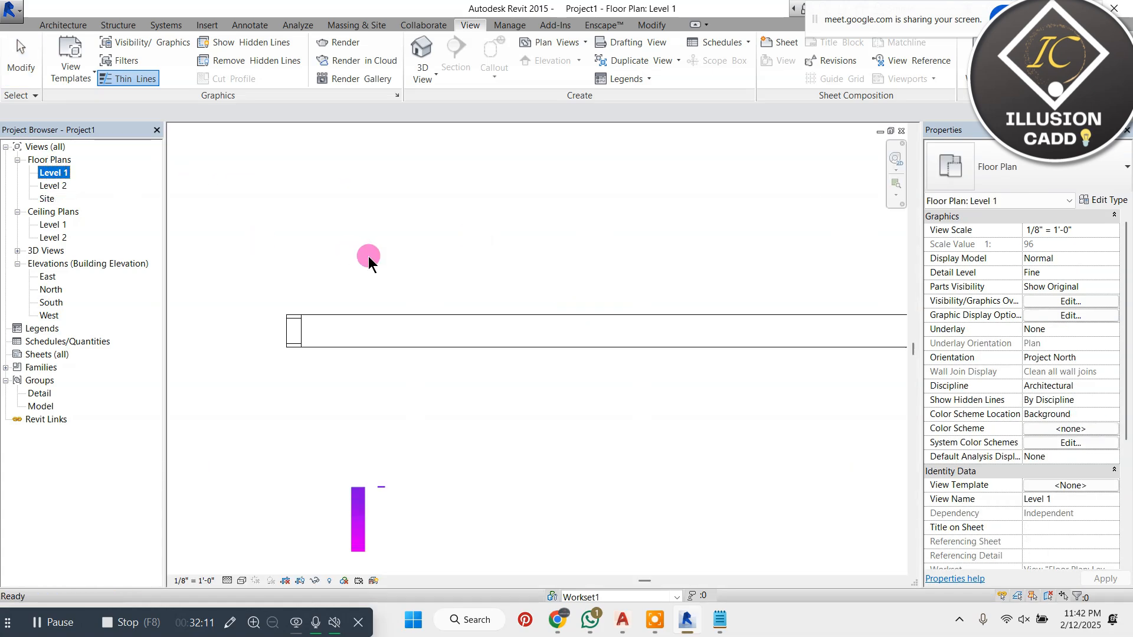
pyautogui.scroll(-2, 398, 265)
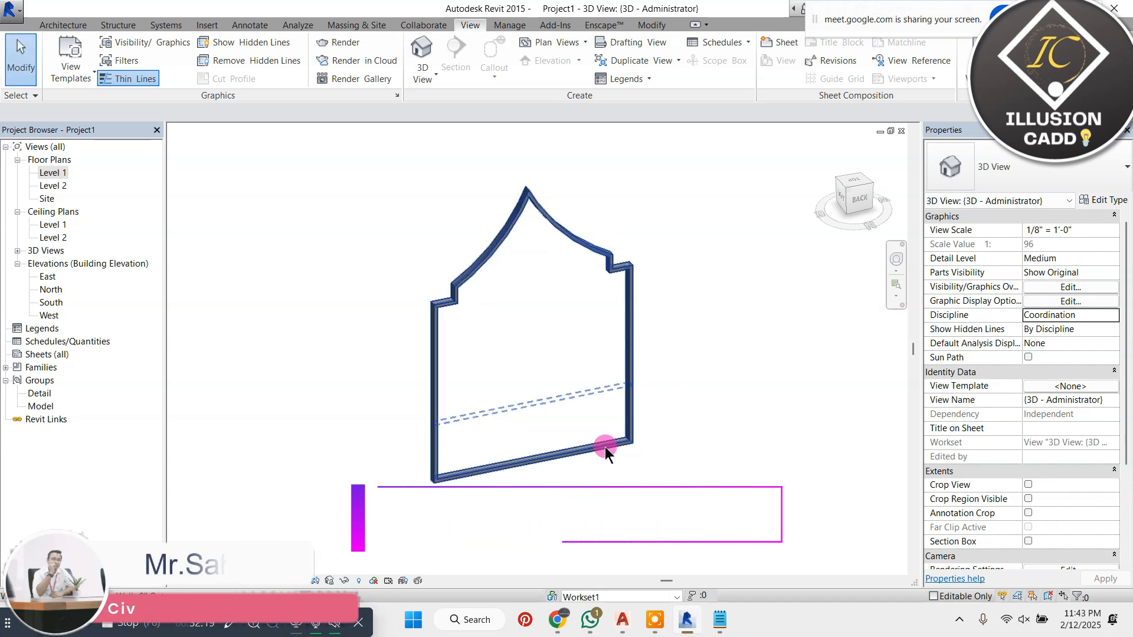
pyautogui.keyDown('shift'); pyautogui.moveTo(604, 447); pyautogui.dragTo(536, 284, button='middle'); pyautogui.keyUp('shift')
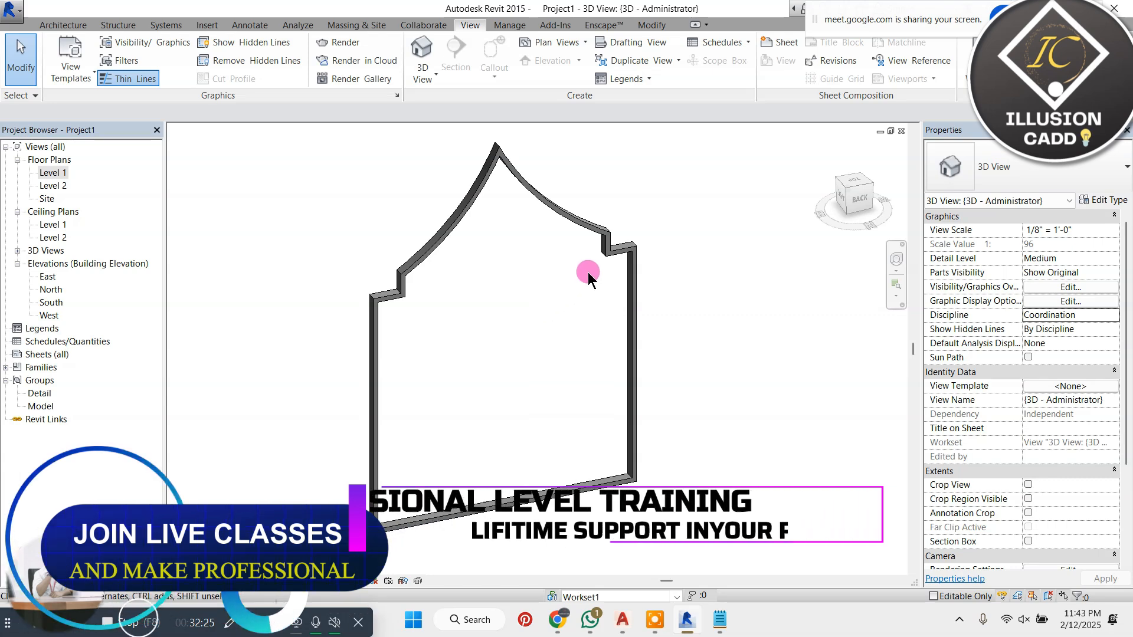
# Step: Reset the frame-shaped wall's profile to its original shape and deselect the wall
pyautogui.click(619, 255)
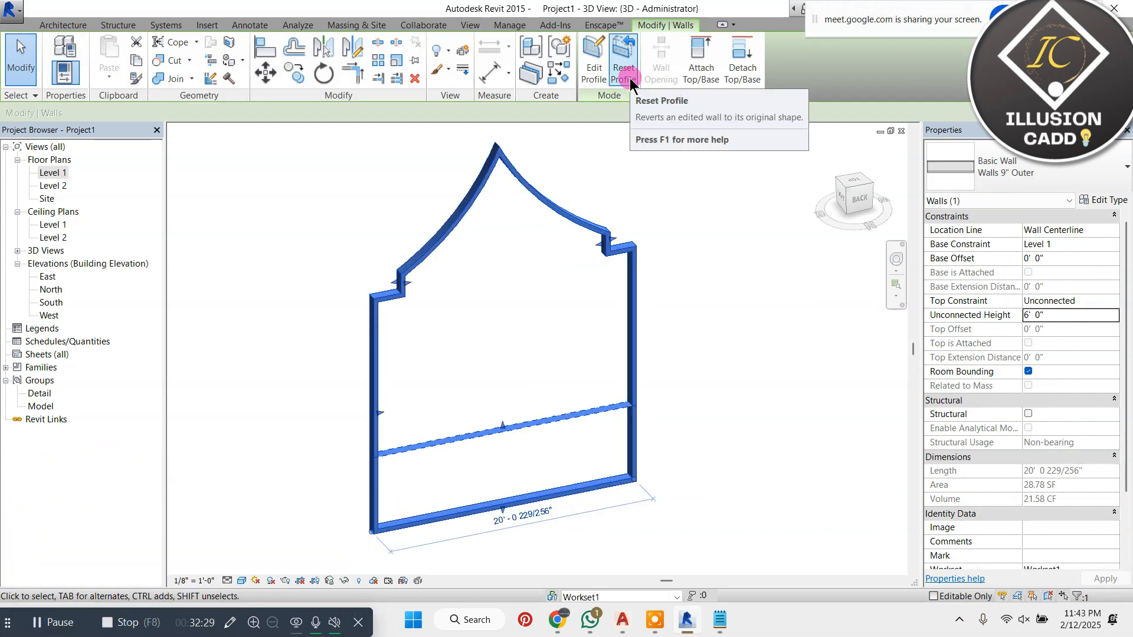
pyautogui.click(624, 66)
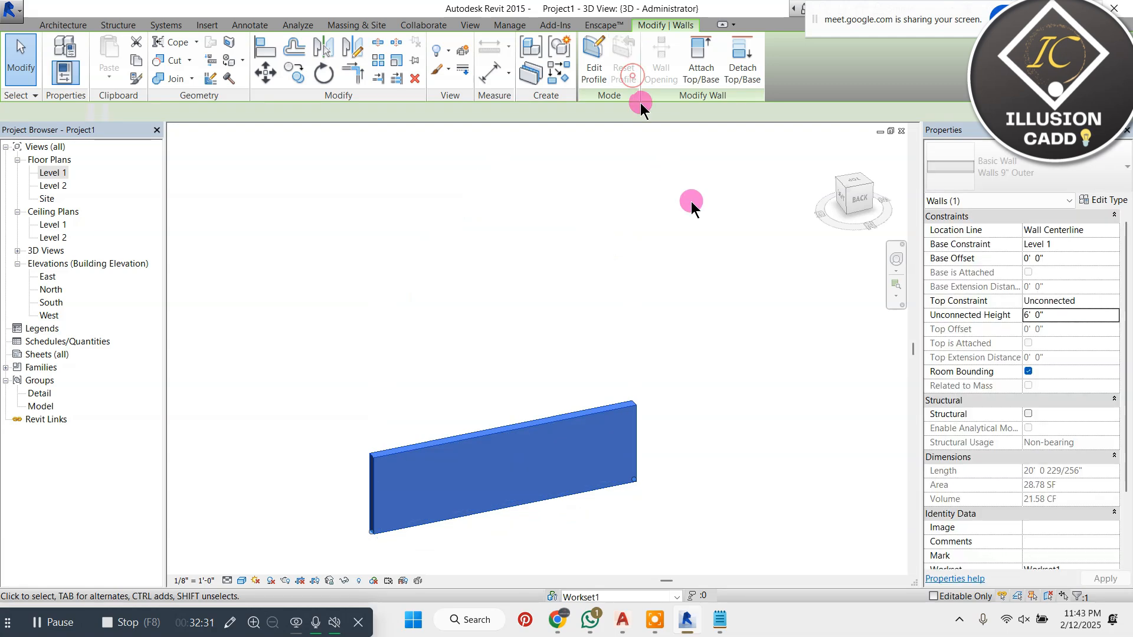
pyautogui.click(694, 210)
pyautogui.scroll(4, 537, 324)
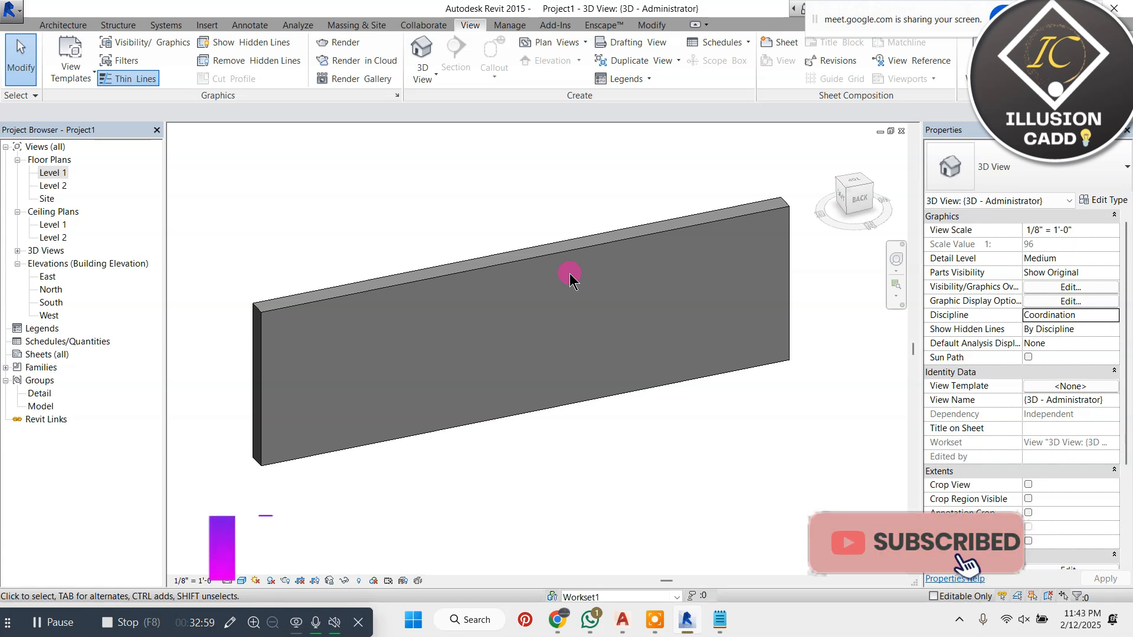
pyautogui.scroll(-3, 546, 434)
pyautogui.scroll(3, 533, 342)
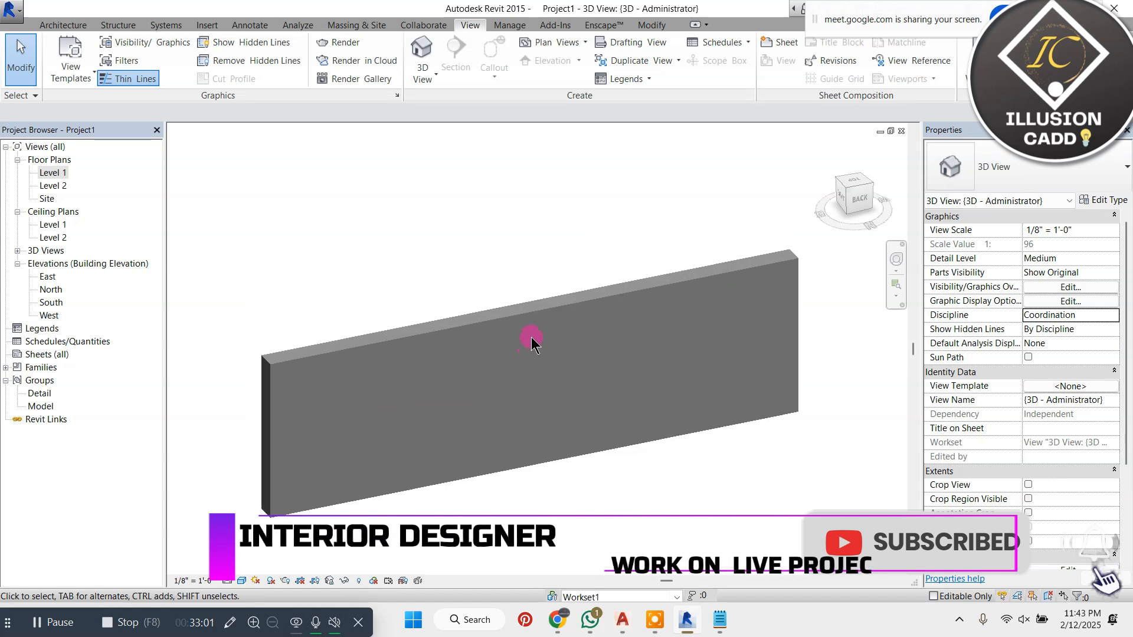
pyautogui.scroll(-3, 535, 342)
pyautogui.scroll(4, 552, 353)
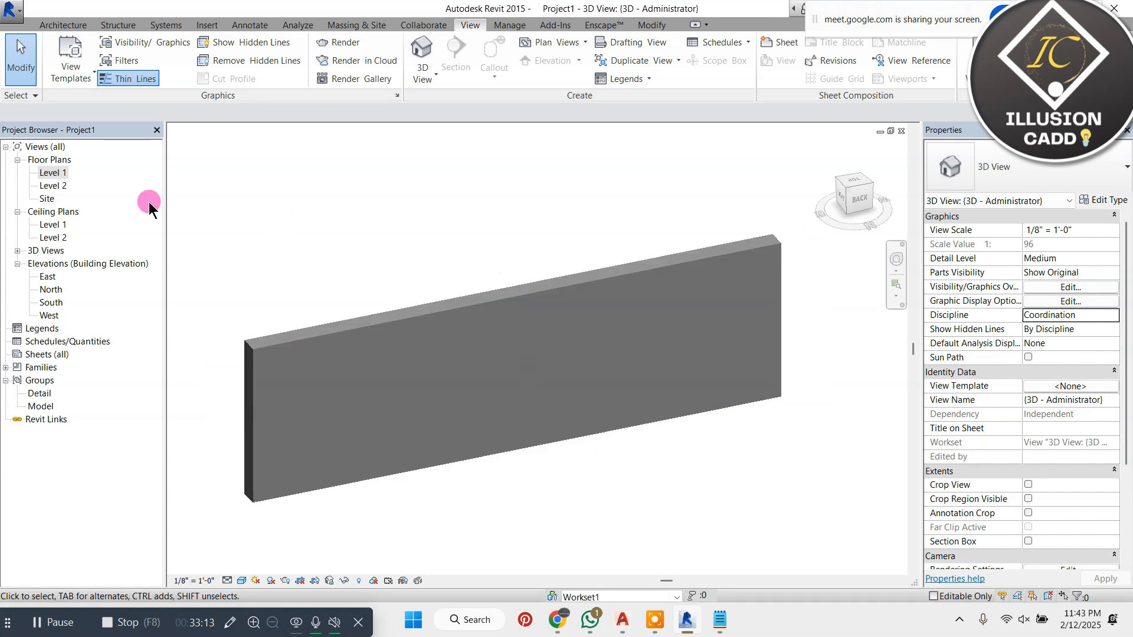
# Step: Examine the rectangular wall in the Level 1 floor plan and the 3D view, selecting it to review its properties
pyautogui.doubleClick(56, 174)
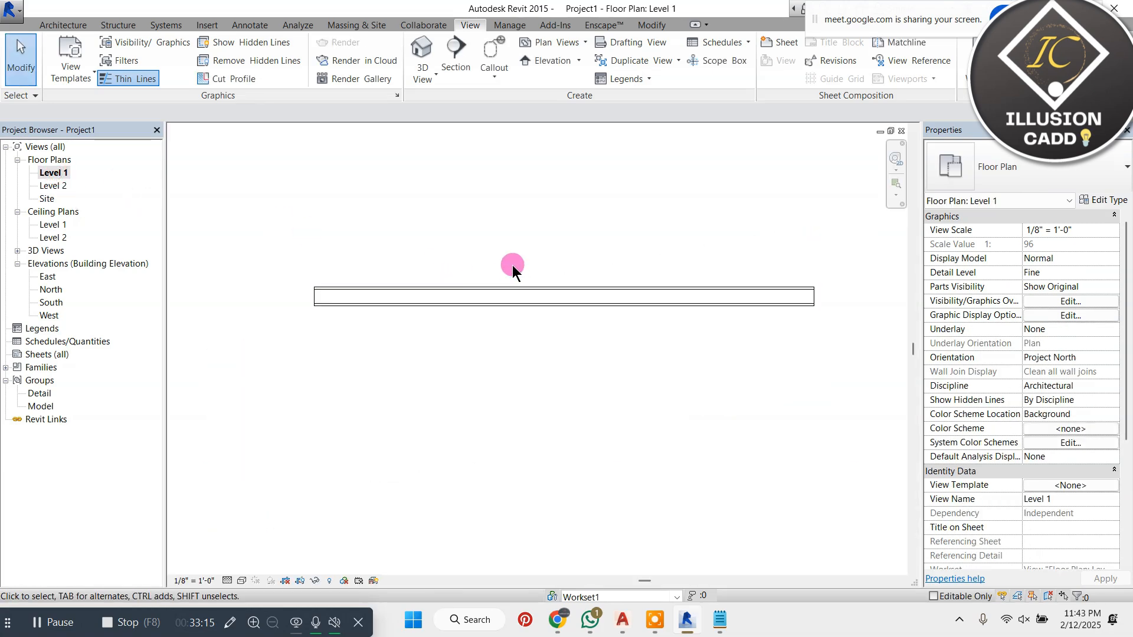
pyautogui.click(422, 52)
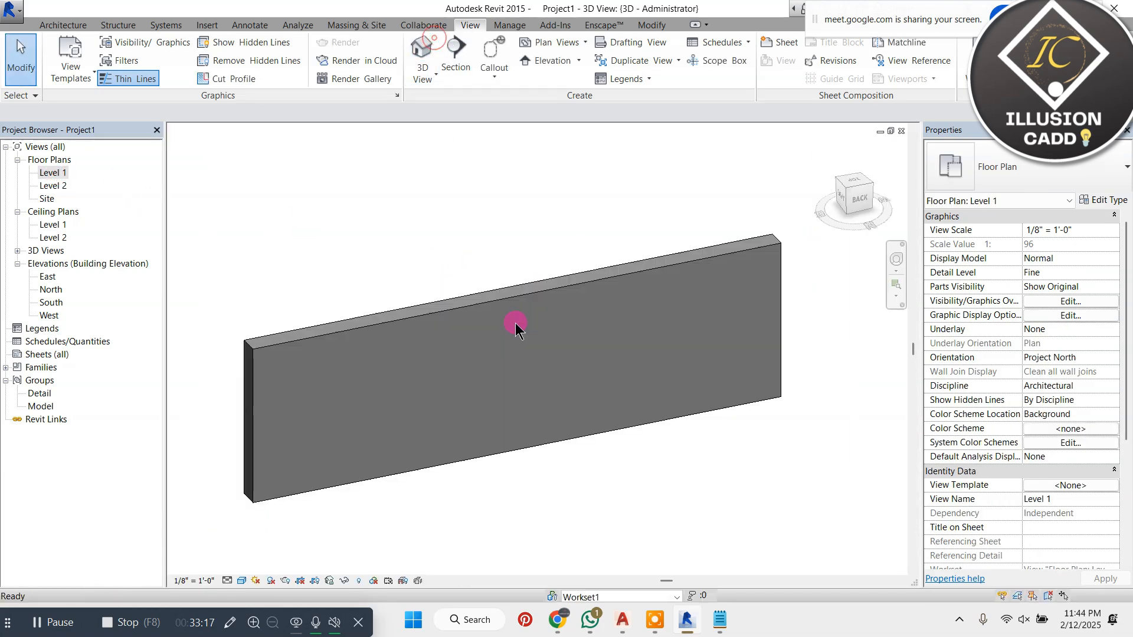
pyautogui.click(471, 284)
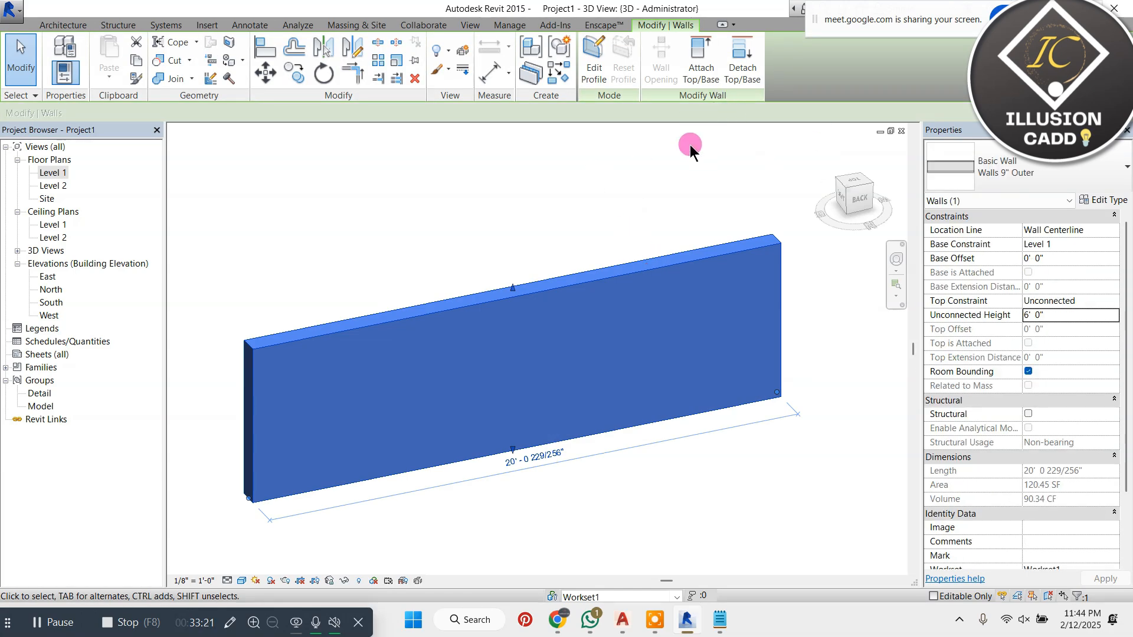
pyautogui.scroll(-2, 663, 168)
pyautogui.scroll(3, 647, 193)
pyautogui.click(647, 182)
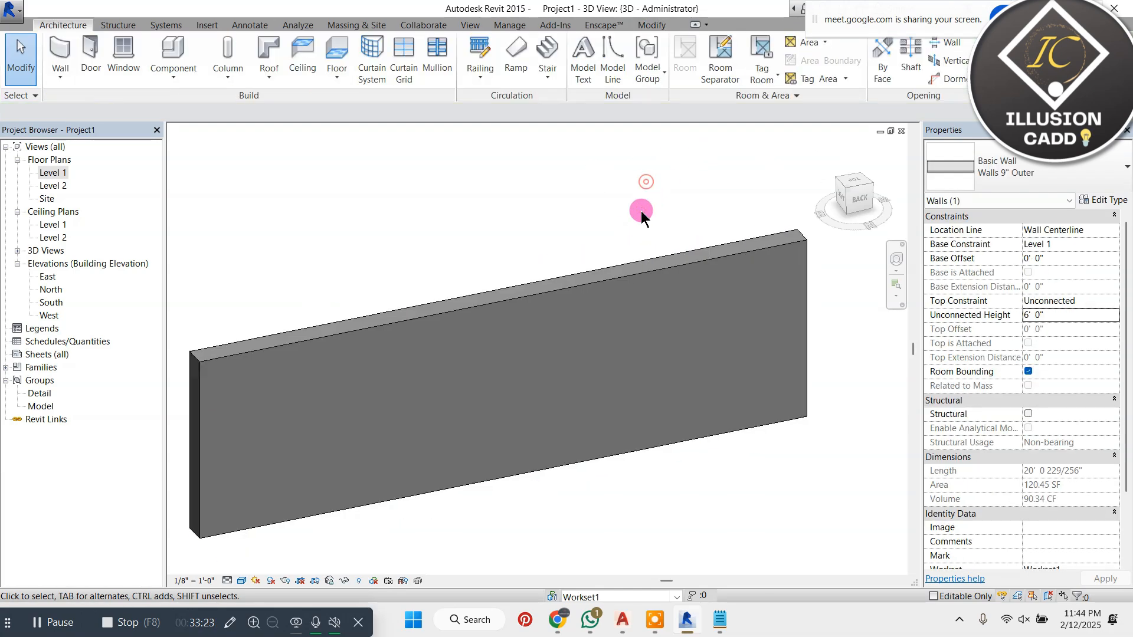
pyautogui.scroll(-1, 636, 259)
pyautogui.click(633, 261)
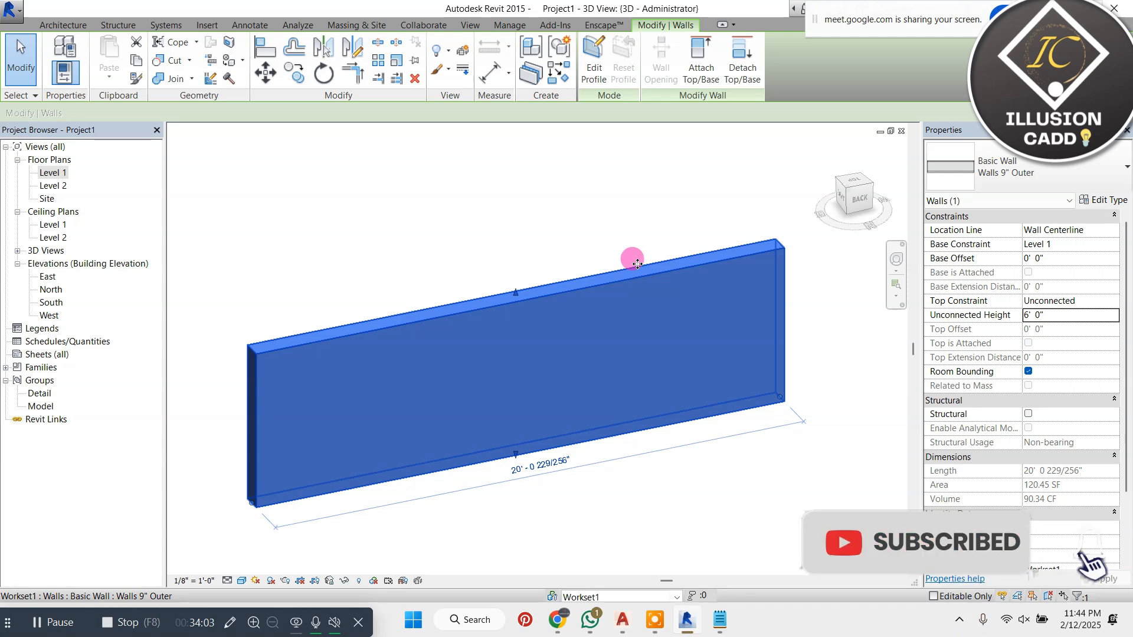
pyautogui.click(286, 541)
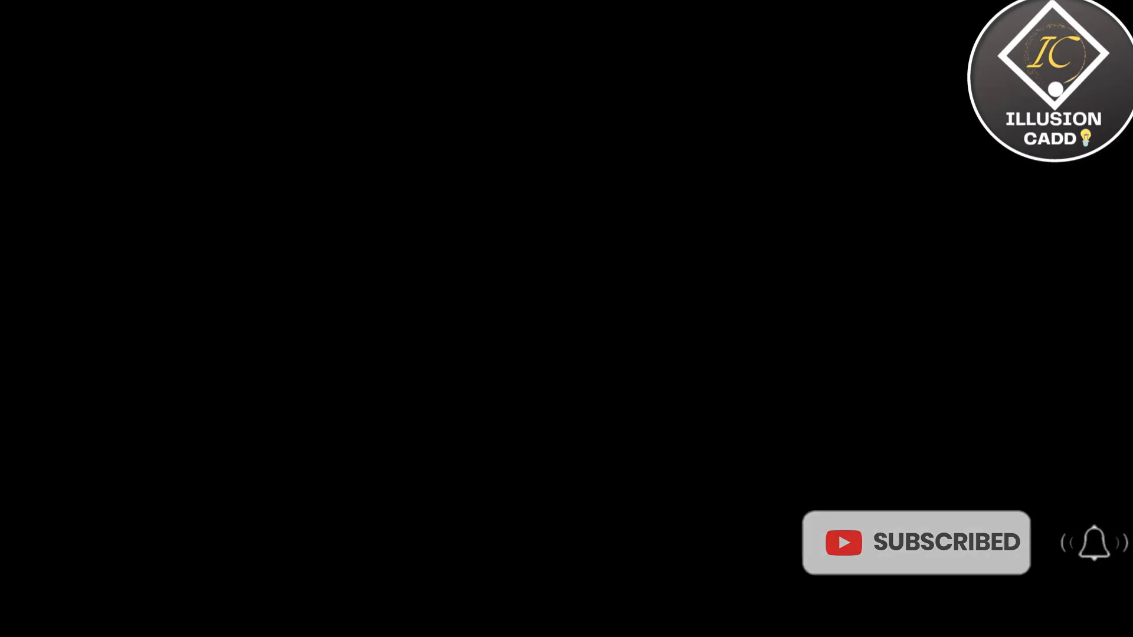